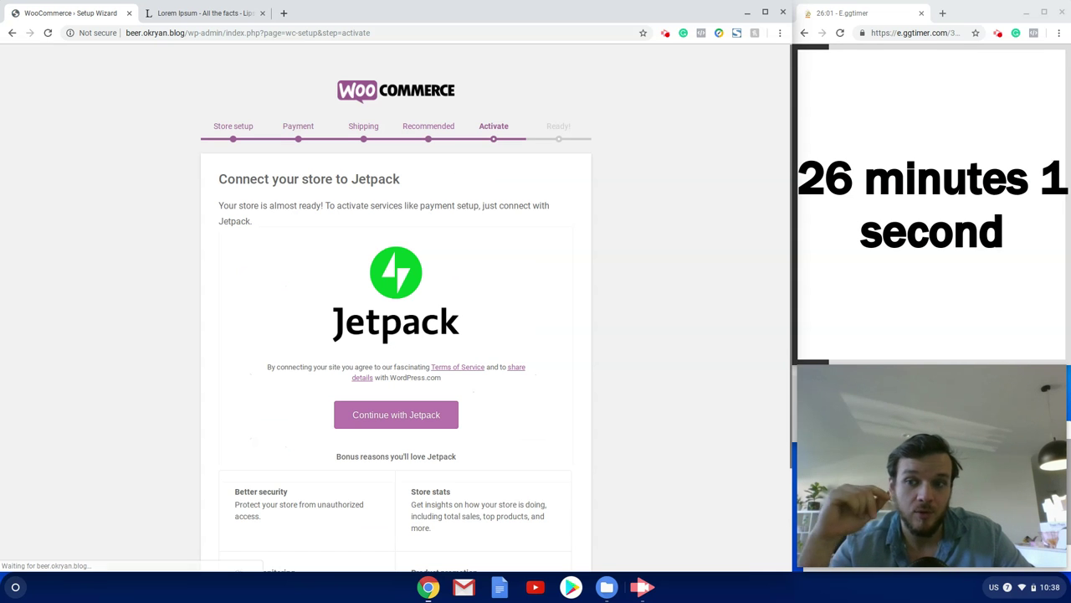
Step: Skip the Jetpack connection in the store setup wizard and go to the site's dashboard
scroll(527, 417, down, 3)
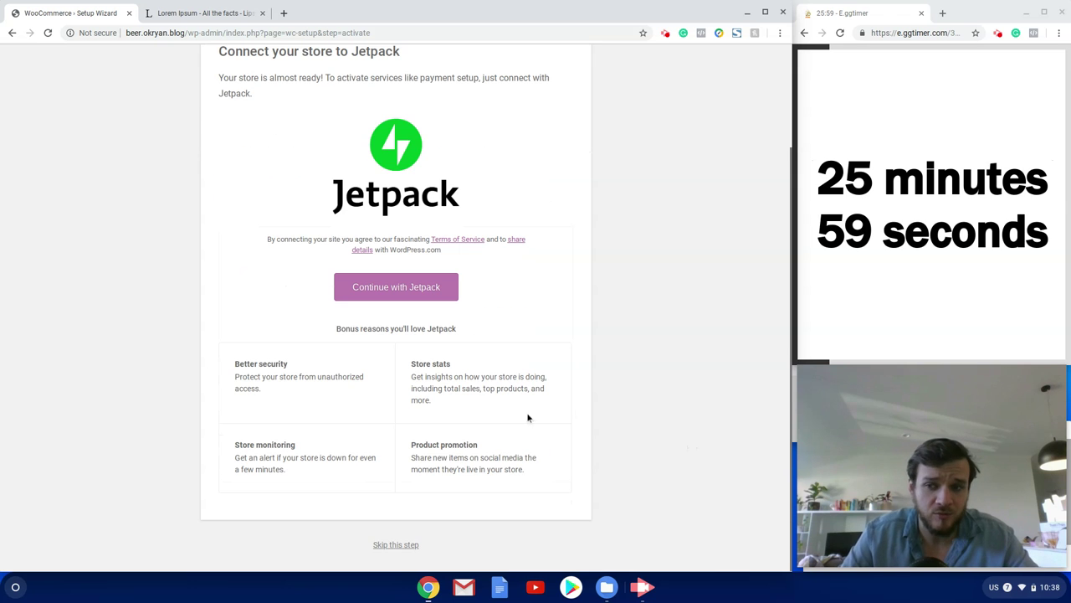
click(385, 546)
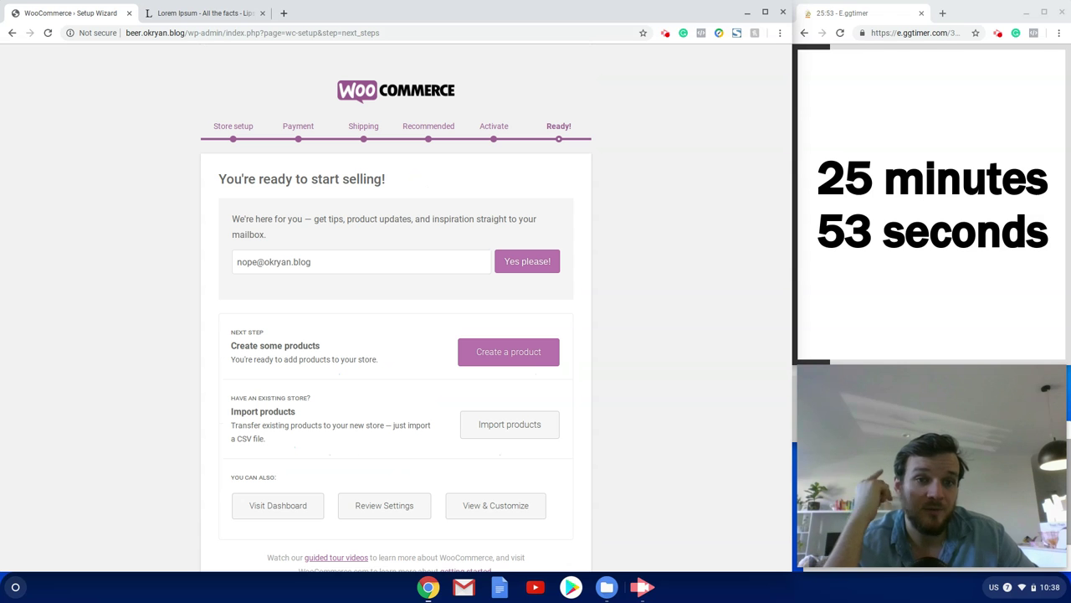
click(282, 505)
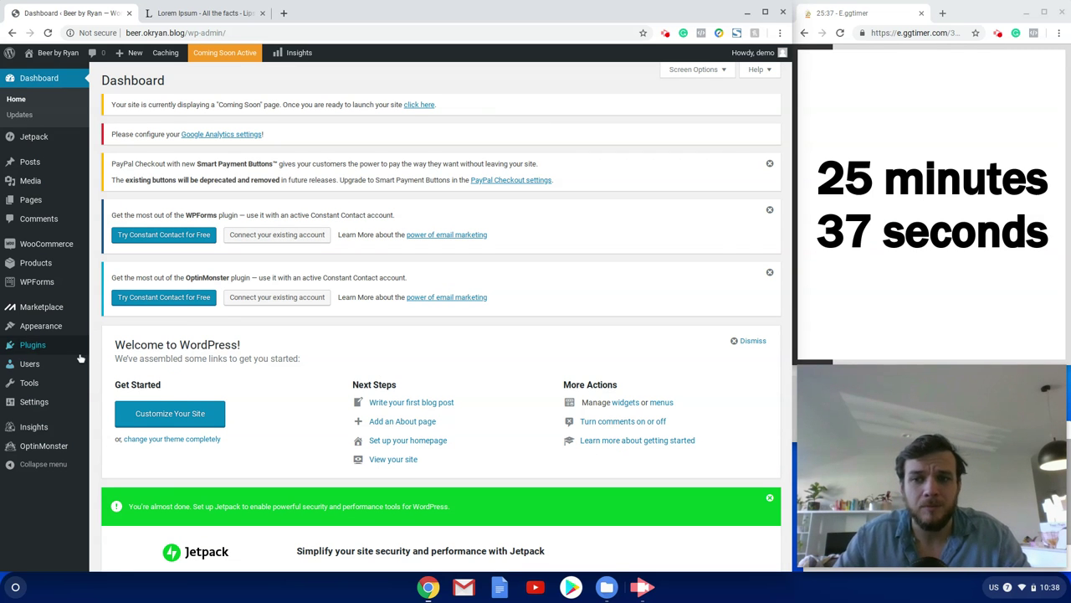
Step: Open the page for adding new media in a separate browser tab and switch to its file upload area
mouse_move(80, 355)
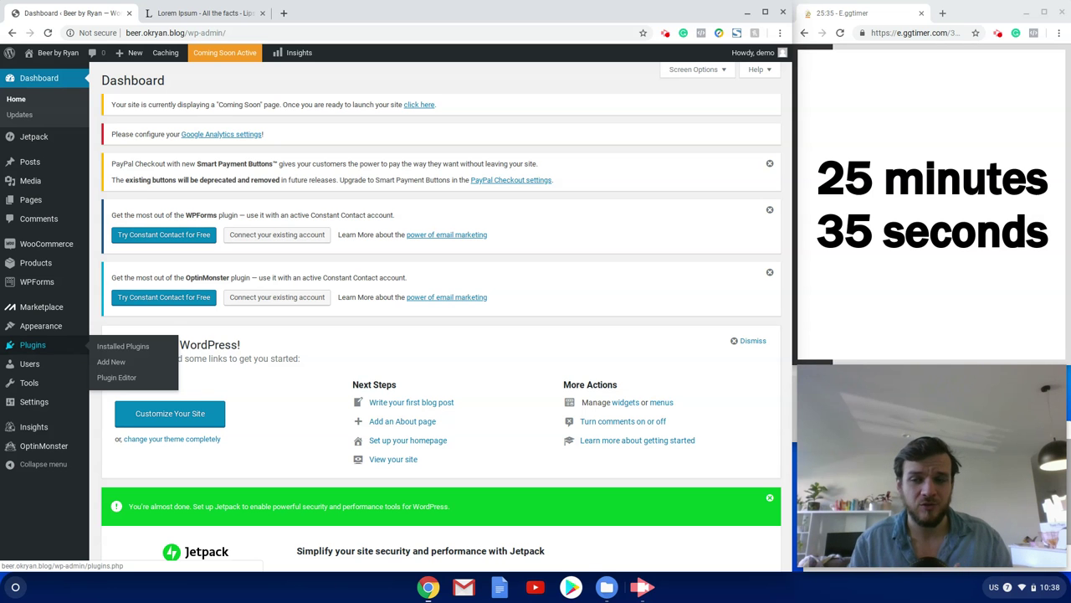
mouse_move(79, 186)
right_click(116, 202)
click(134, 208)
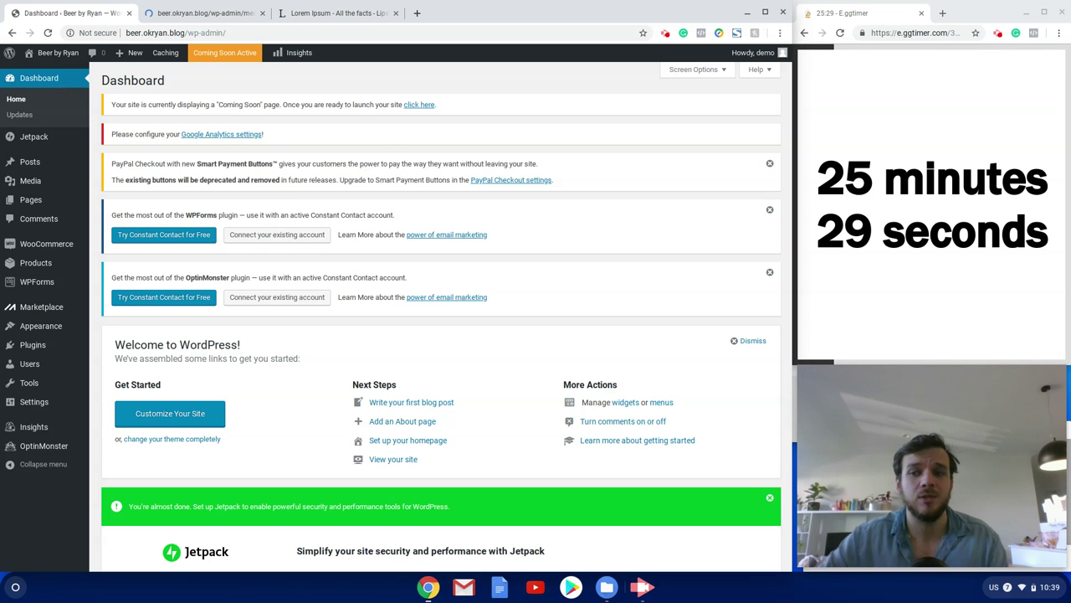
click(209, 12)
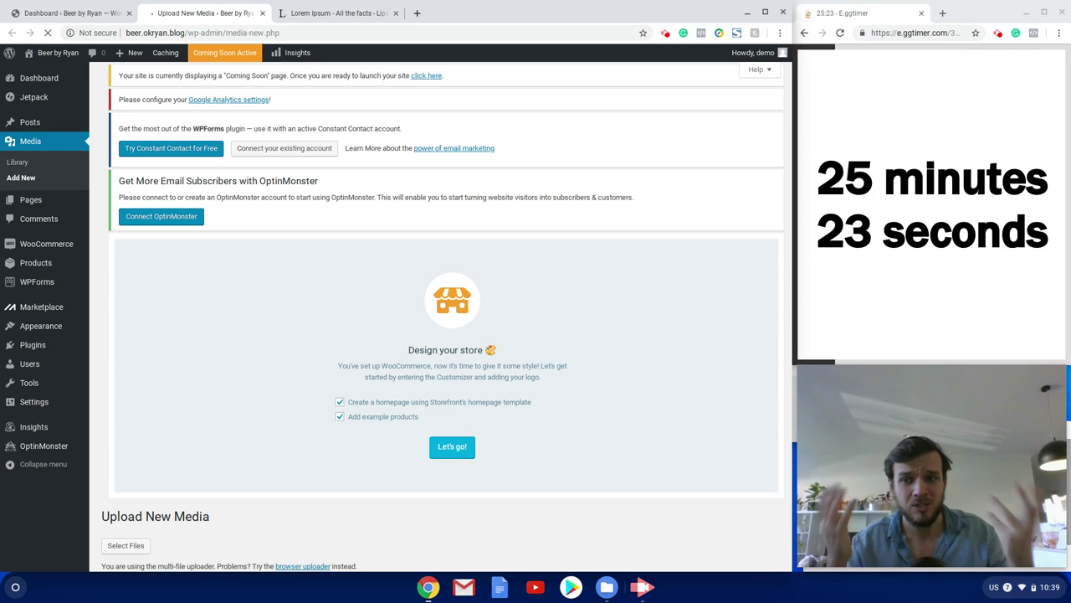
scroll(476, 274, down, 2)
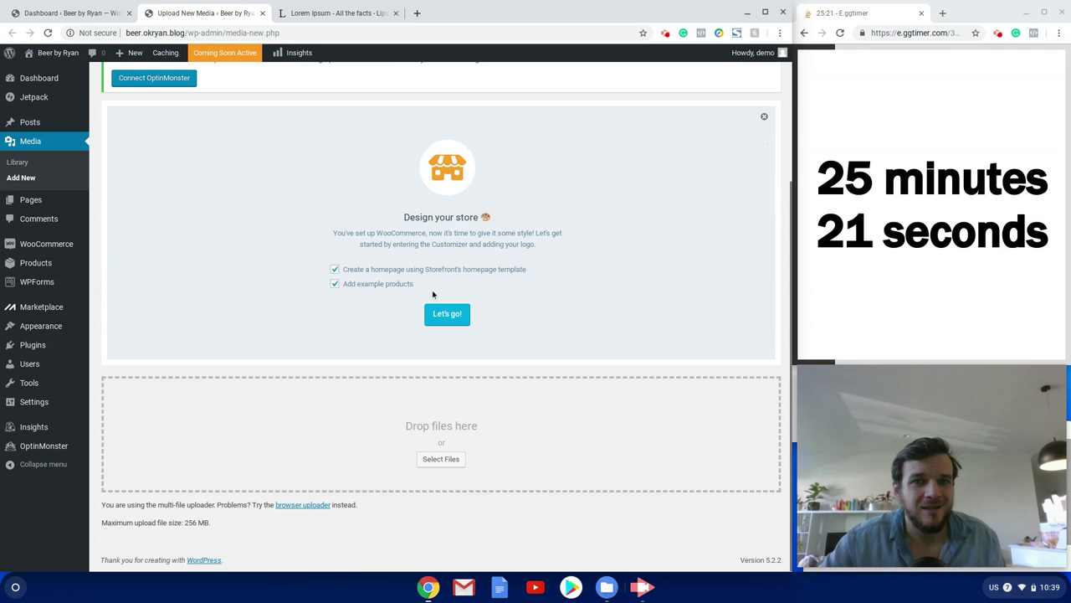
Step: Upload all image files from the Google Drive folder Business > 30 Minute websites > Beer > Image to the media library
click(443, 459)
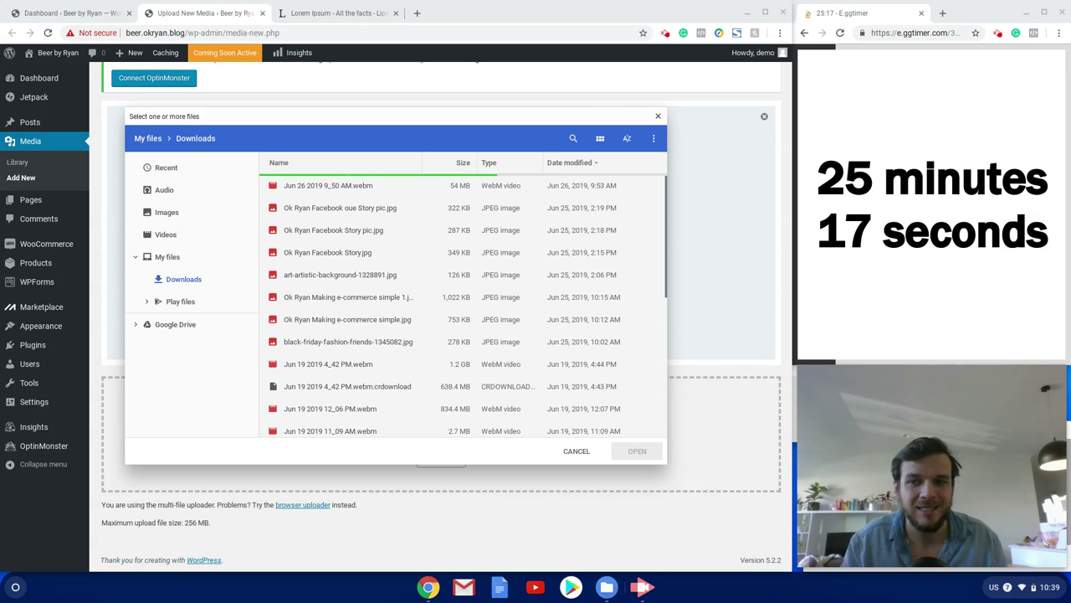
click(175, 324)
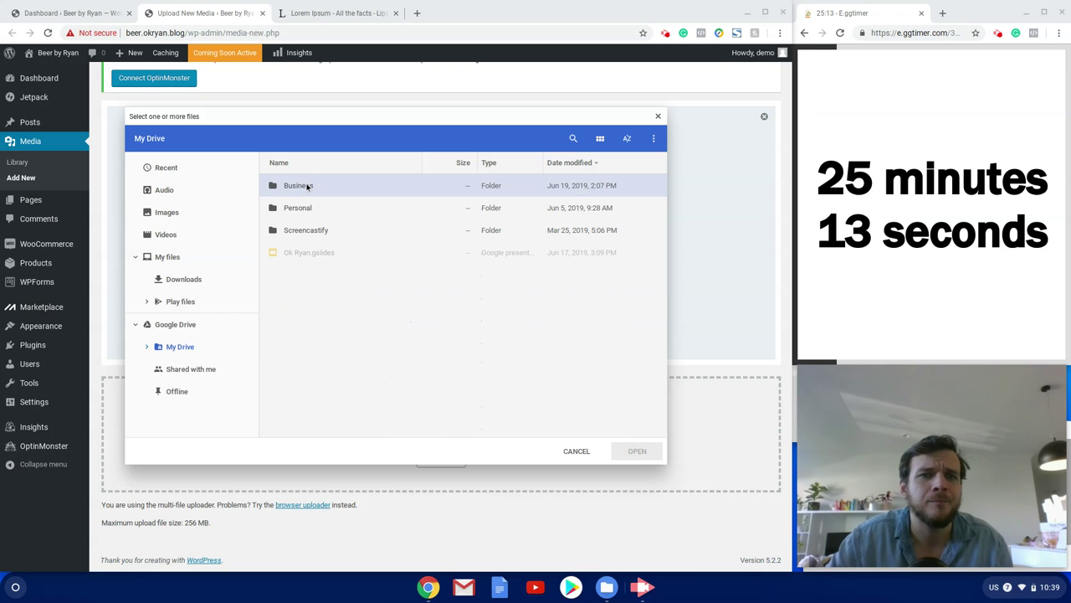
double_click(307, 186)
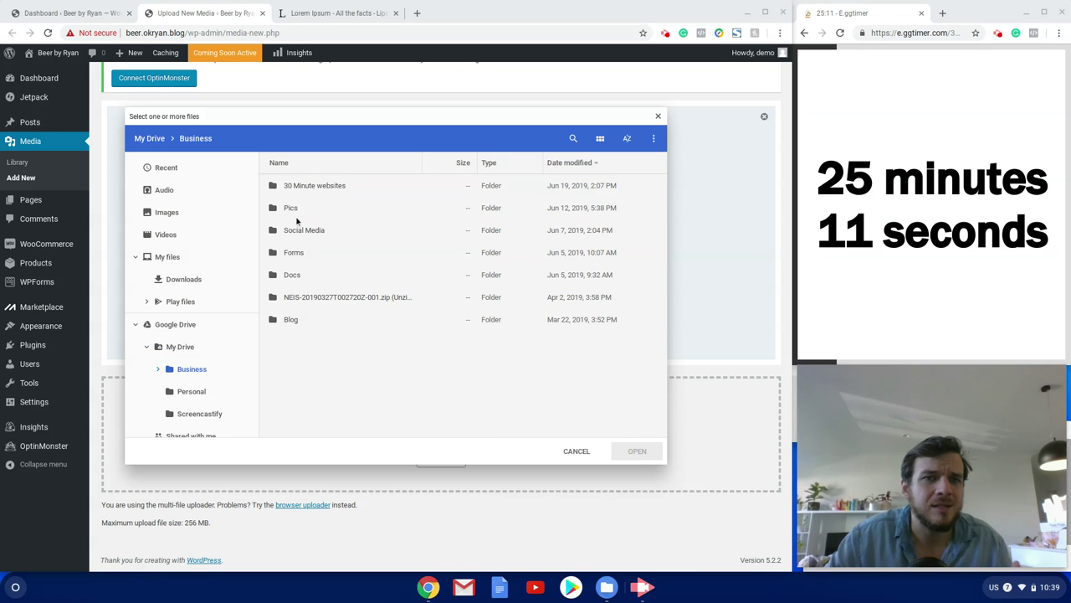
double_click(301, 187)
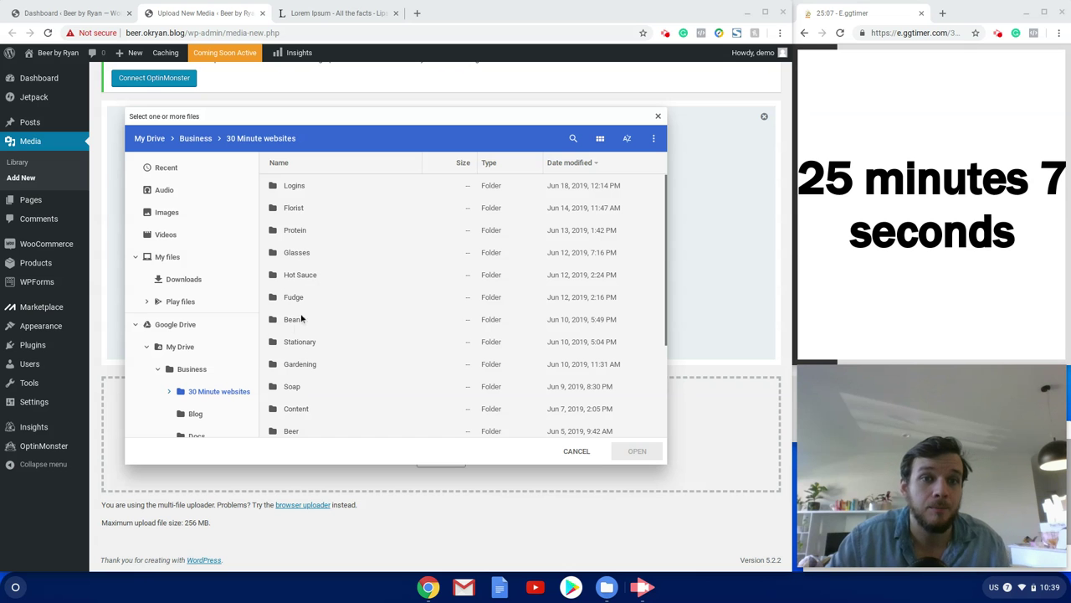
double_click(293, 432)
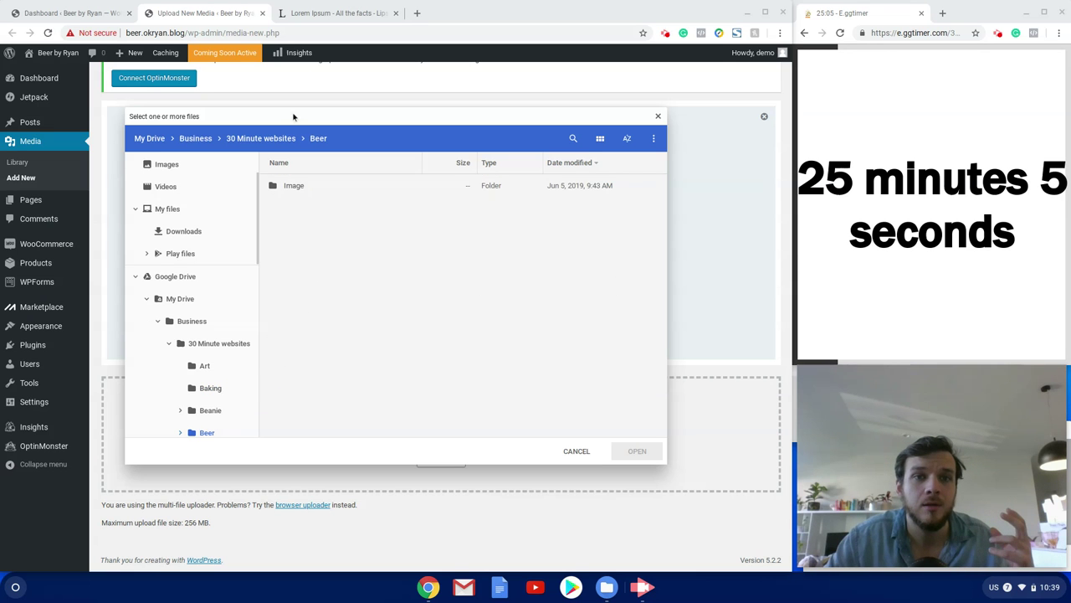
double_click(305, 186)
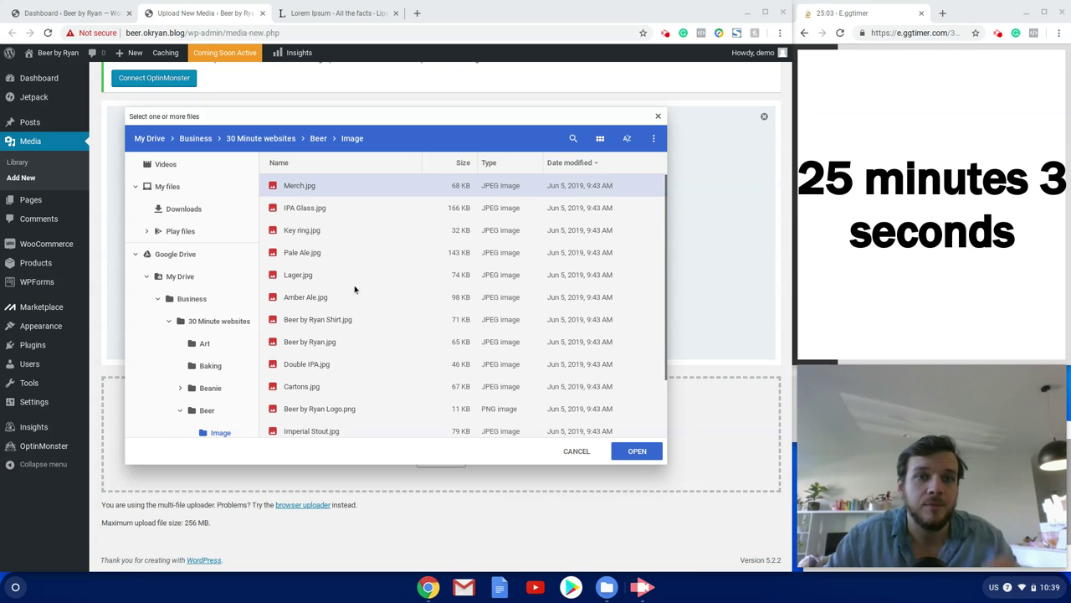
scroll(335, 269, down, 2)
shift+click(304, 429)
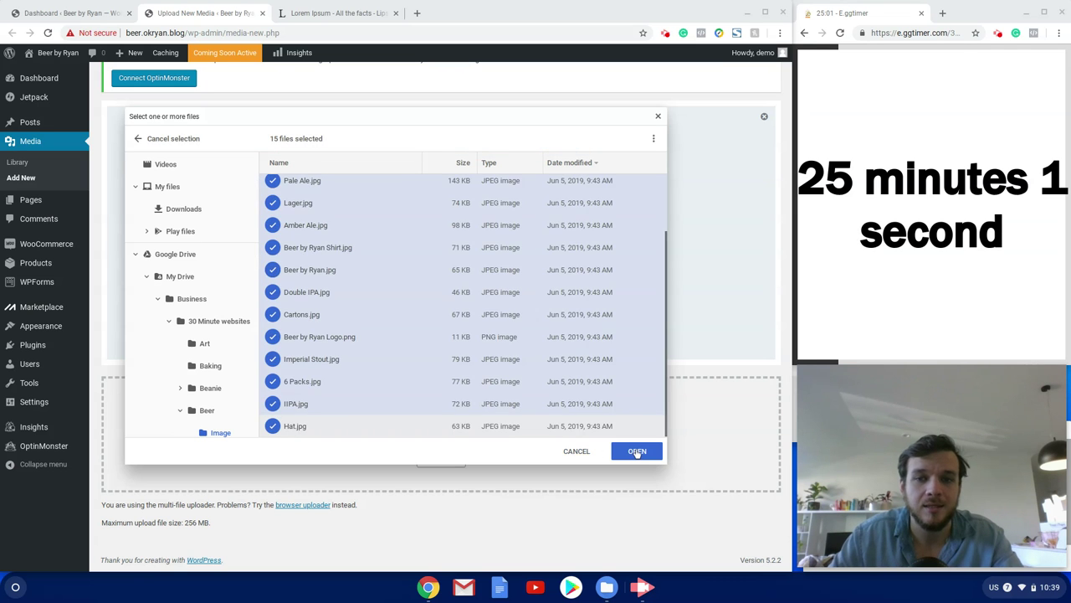
click(637, 451)
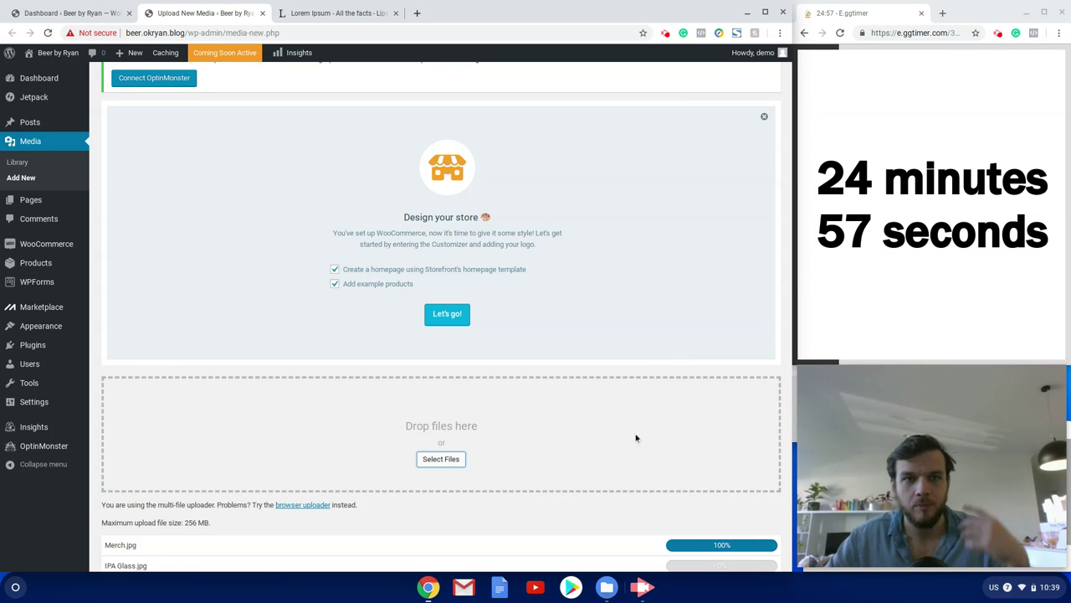
Step: Return to the dashboard tab and open the WooCommerce general settings, reviewing the store address and currency options
click(23, 18)
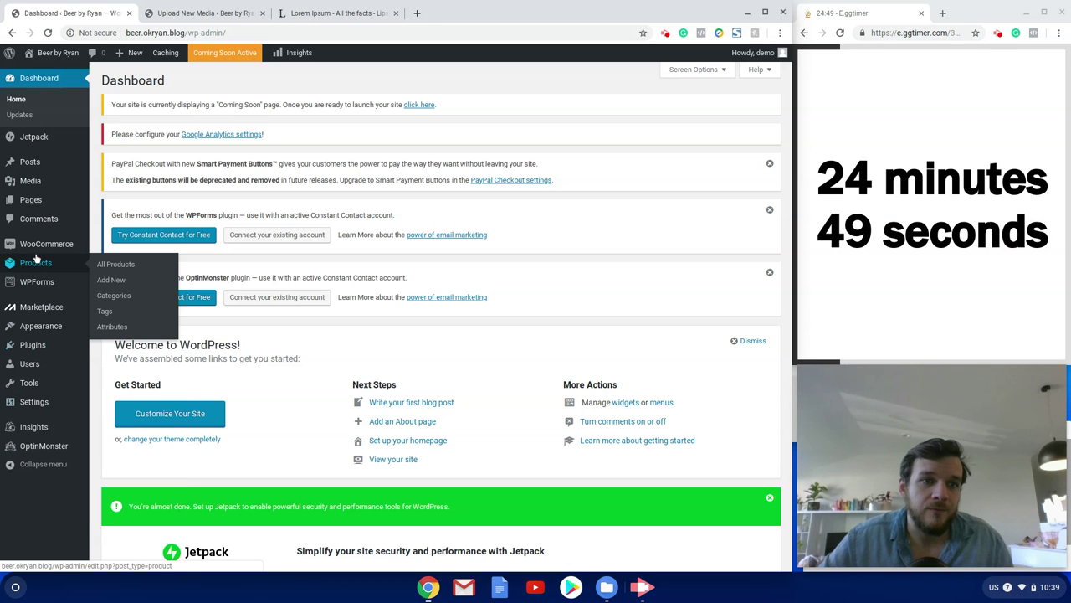
mouse_move(47, 243)
click(99, 296)
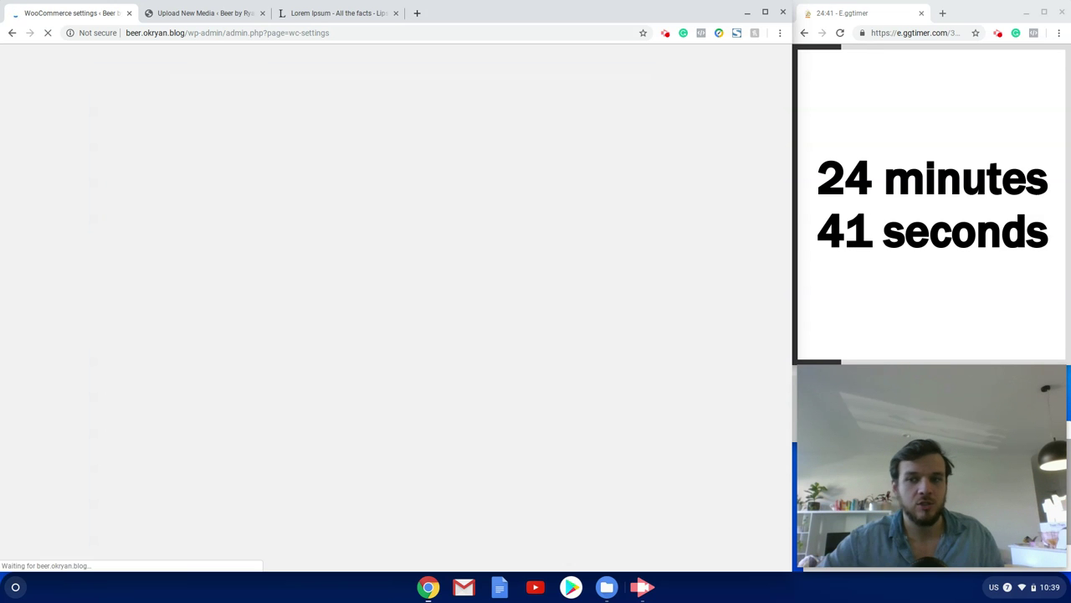
scroll(298, 449, down, 3)
scroll(223, 411, down, 8)
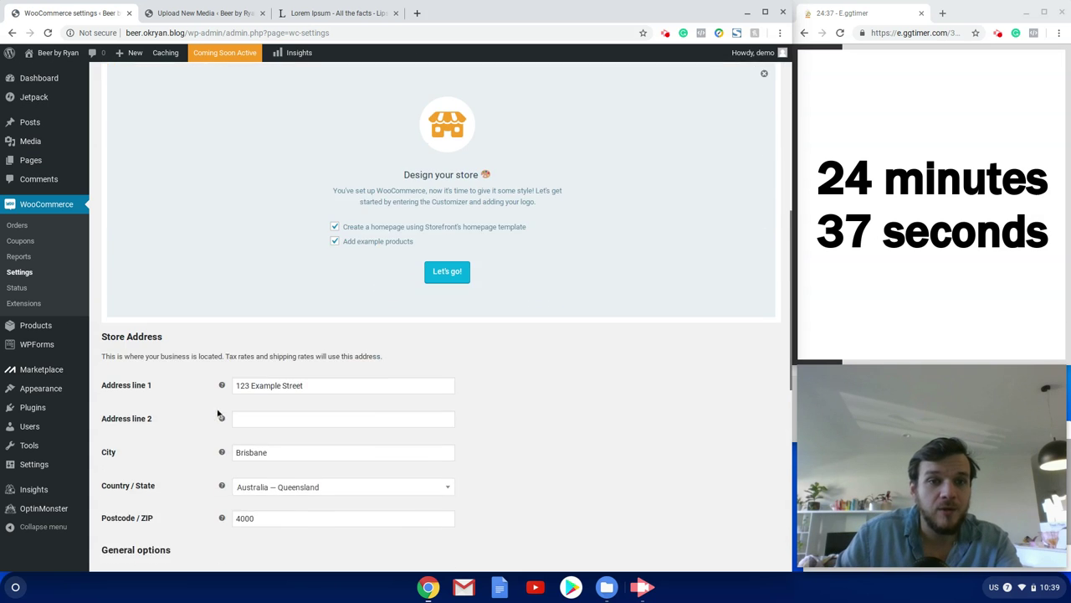
scroll(304, 421, down, 2)
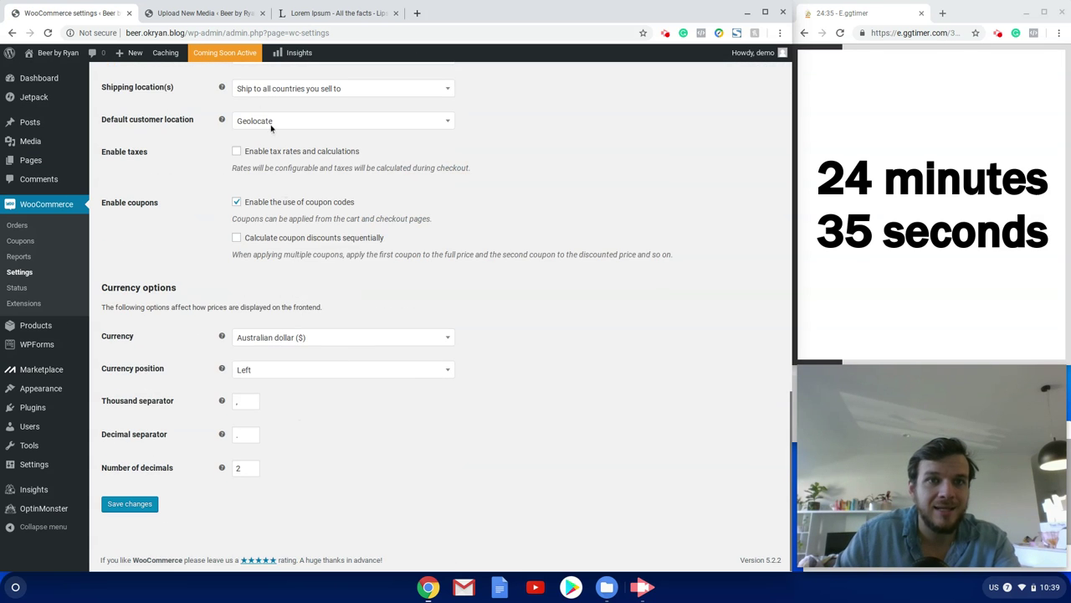
Step: Set the store's selling locations to "Sell to specific countries"
scroll(318, 215, up, 2)
click(326, 144)
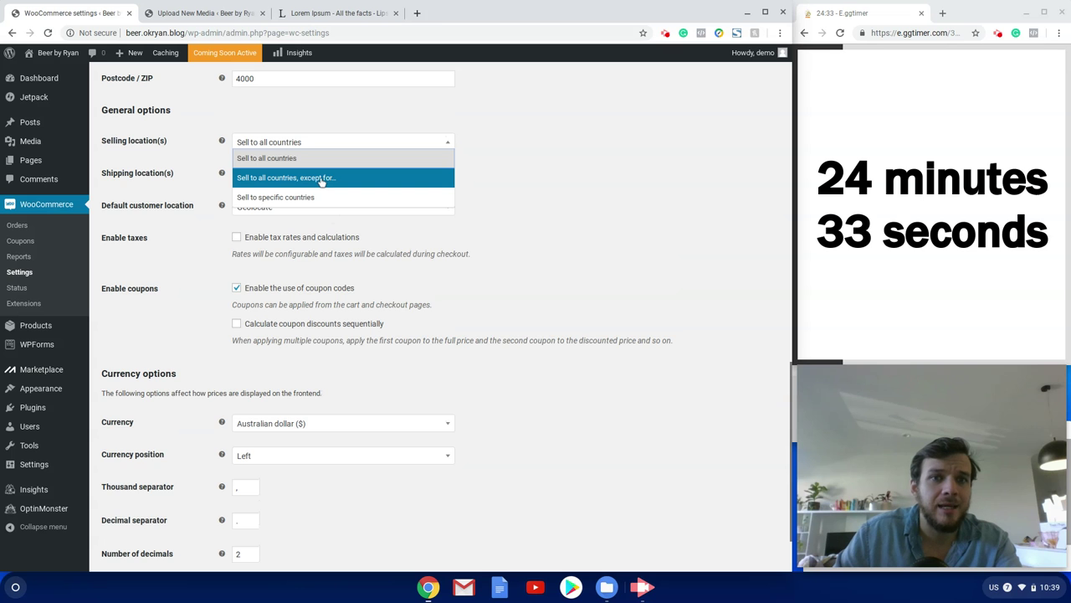
click(322, 178)
click(382, 142)
click(300, 196)
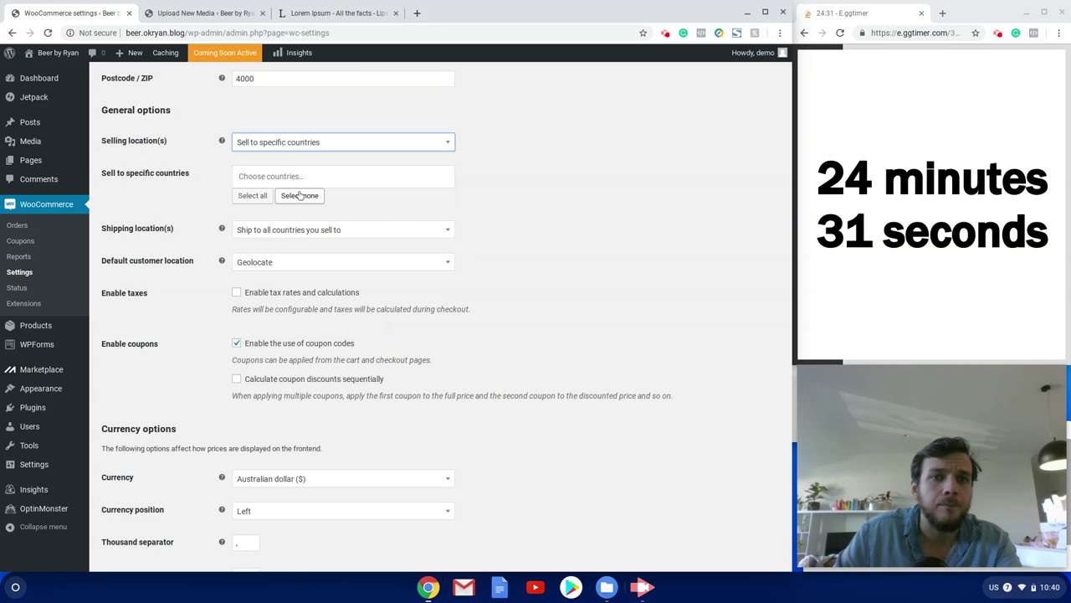
Step: Add Australia to the countries the store sells to and save the general settings
click(293, 176)
text(Austrlia)
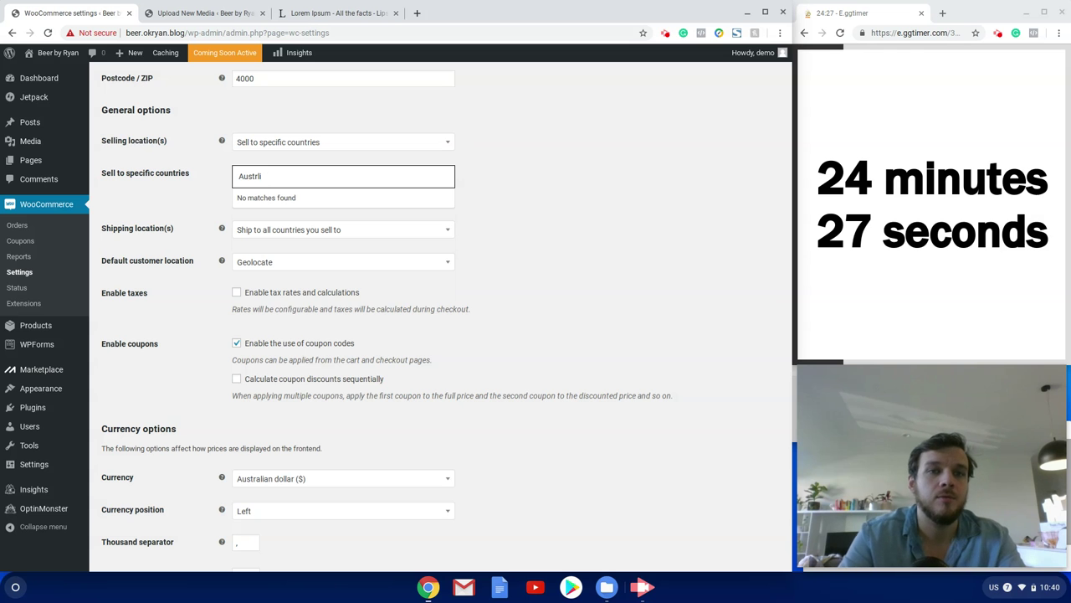
key(BackSpace)
key(BackSpace)
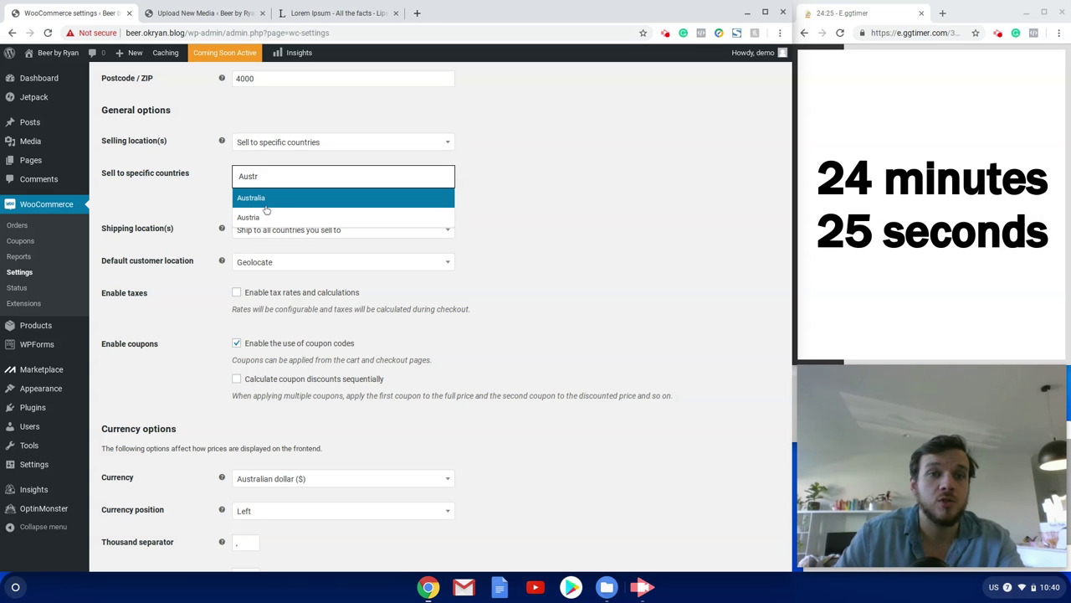
key(Return)
scroll(289, 490, down, 5)
click(119, 503)
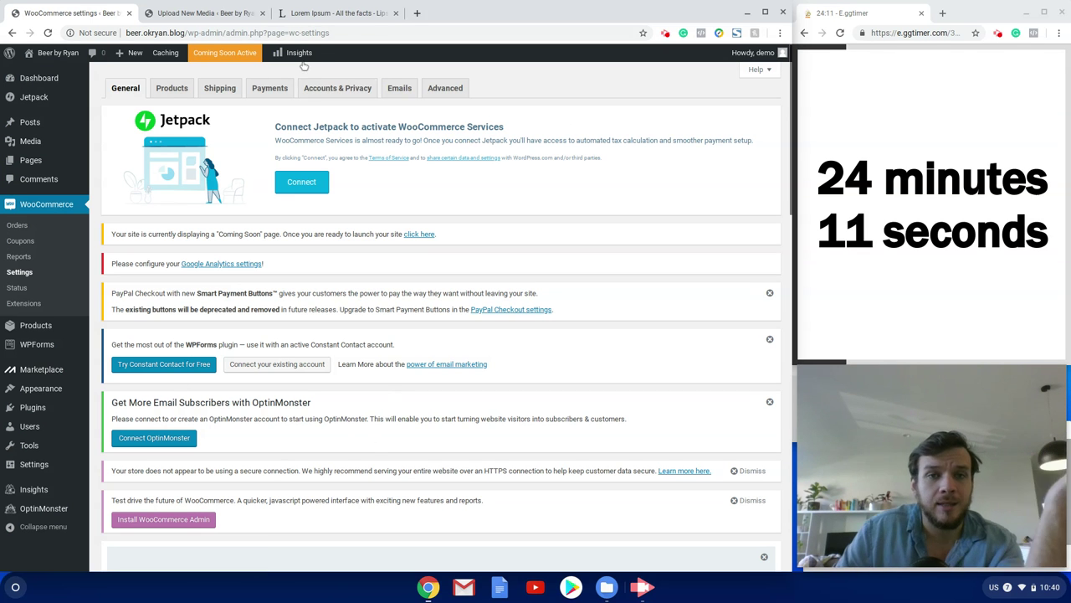
Step: Open the WooCommerce shipping settings and dismiss the store design prompt and the secure connection and WooCommerce Admin notices
click(220, 90)
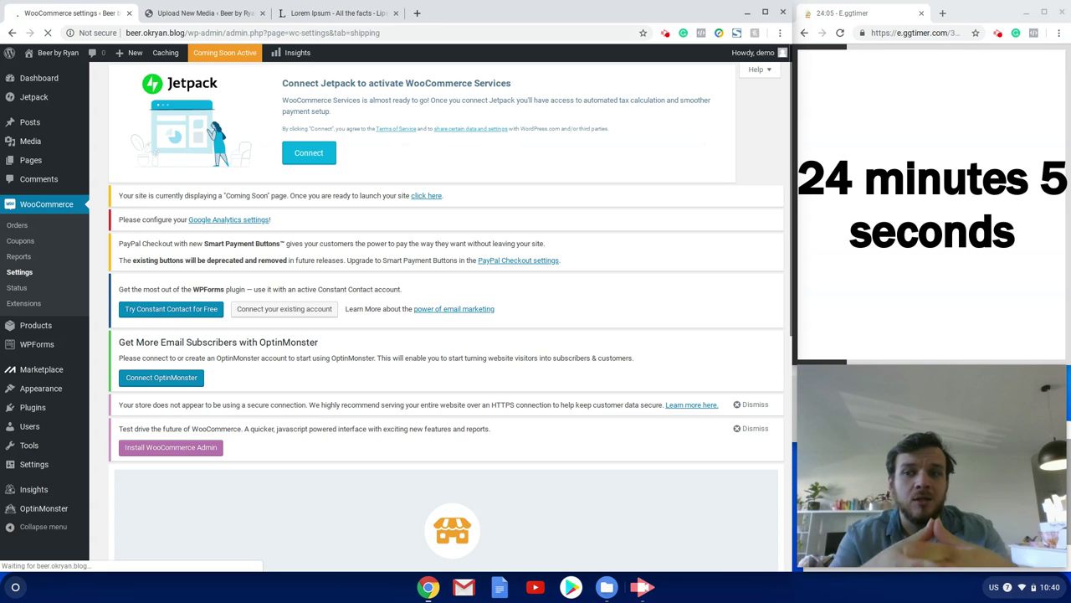
scroll(684, 291, down, 5)
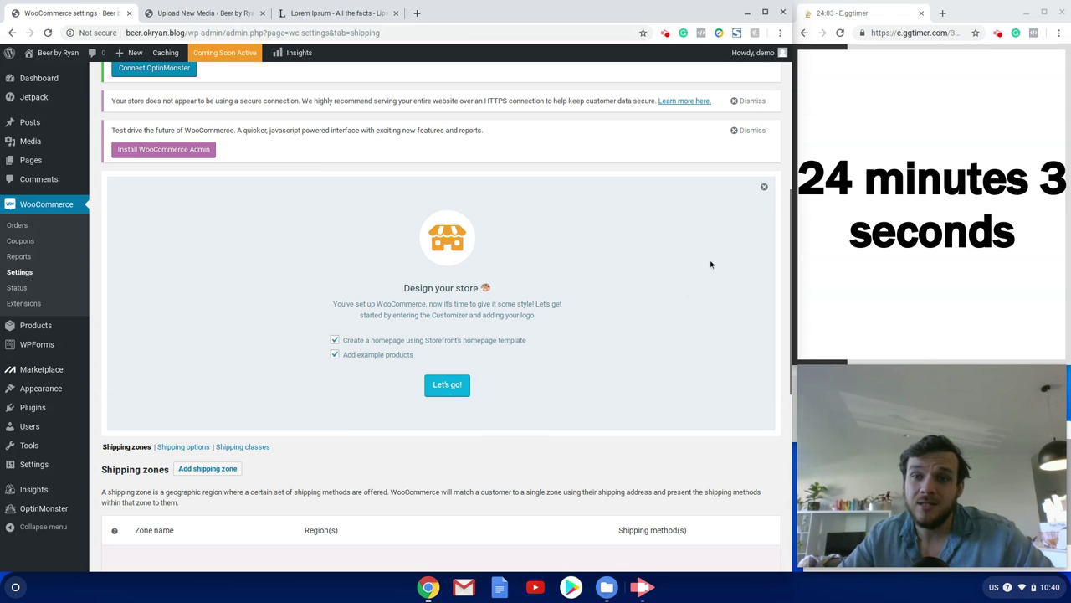
click(762, 187)
click(744, 131)
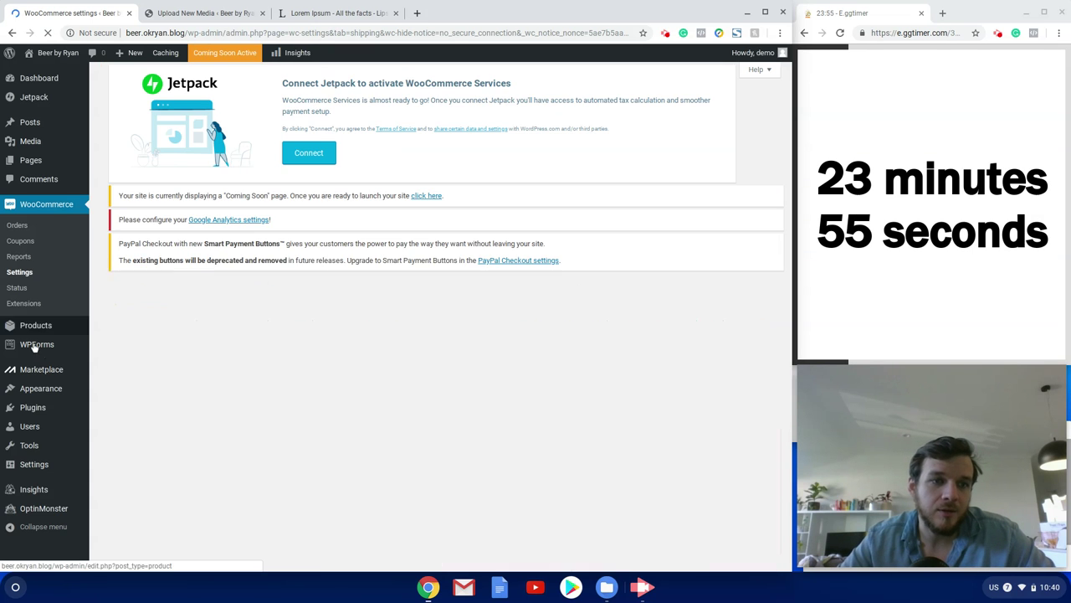
Step: Open the page for adding plugins in a separate browser tab placed directly after the WooCommerce settings tab
mouse_move(59, 413)
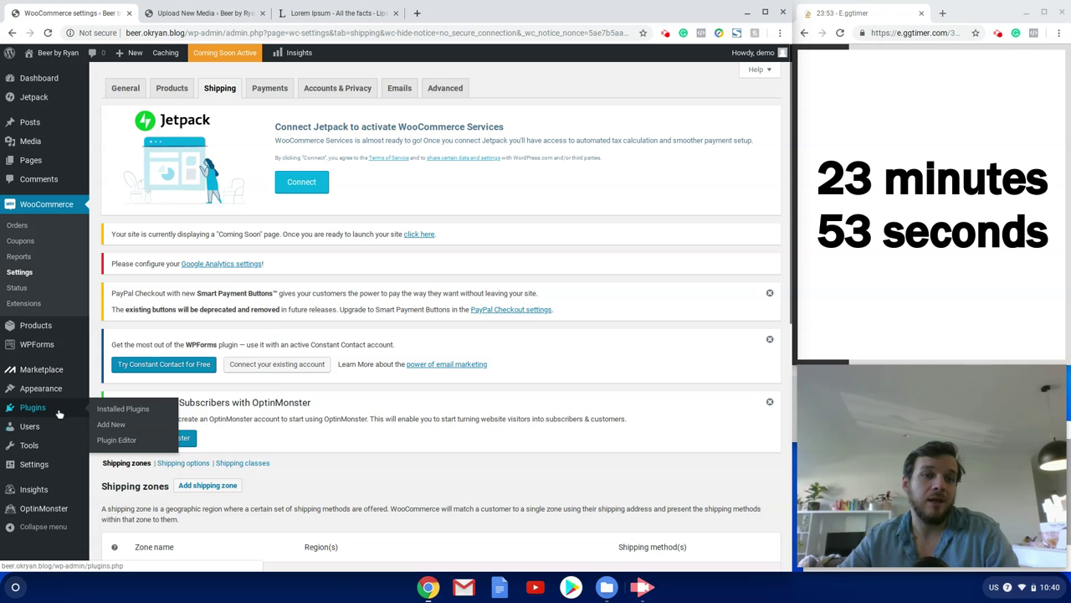
right_click(122, 427)
click(171, 322)
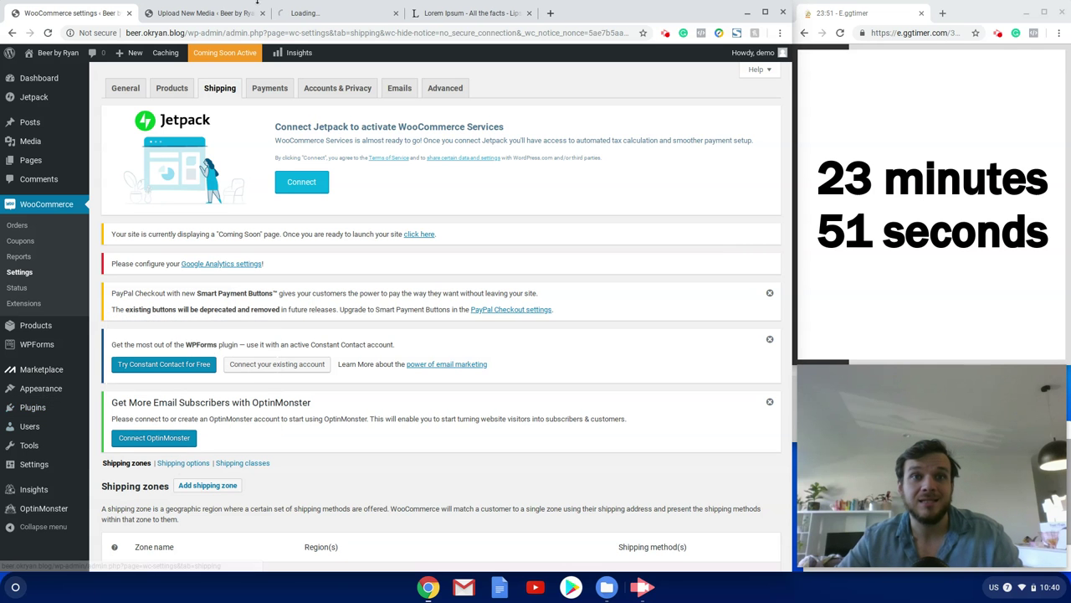
drag(241, 4, 324, 14)
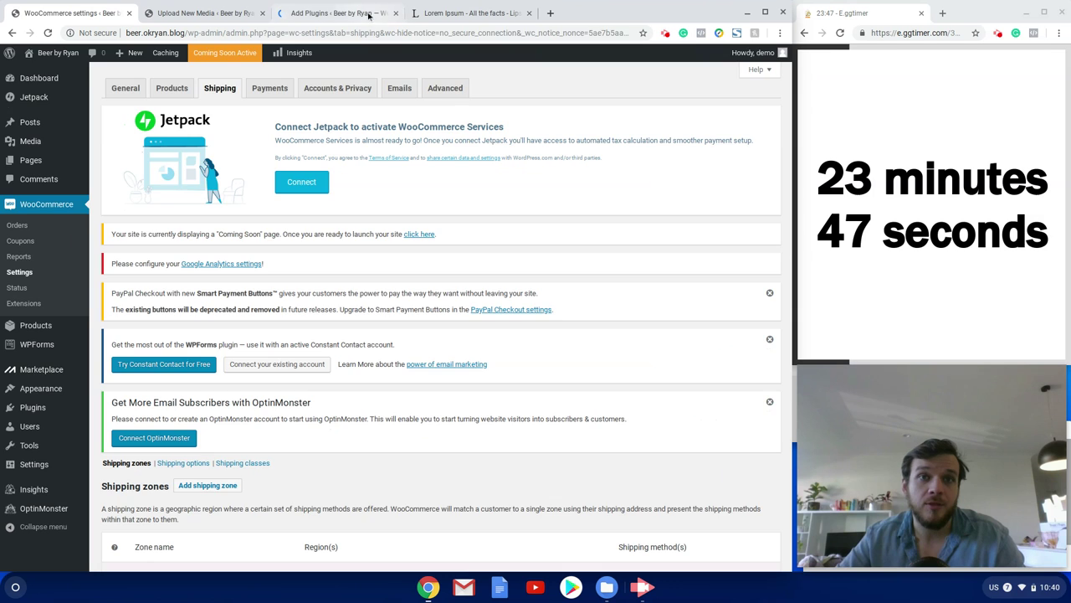
click(242, 13)
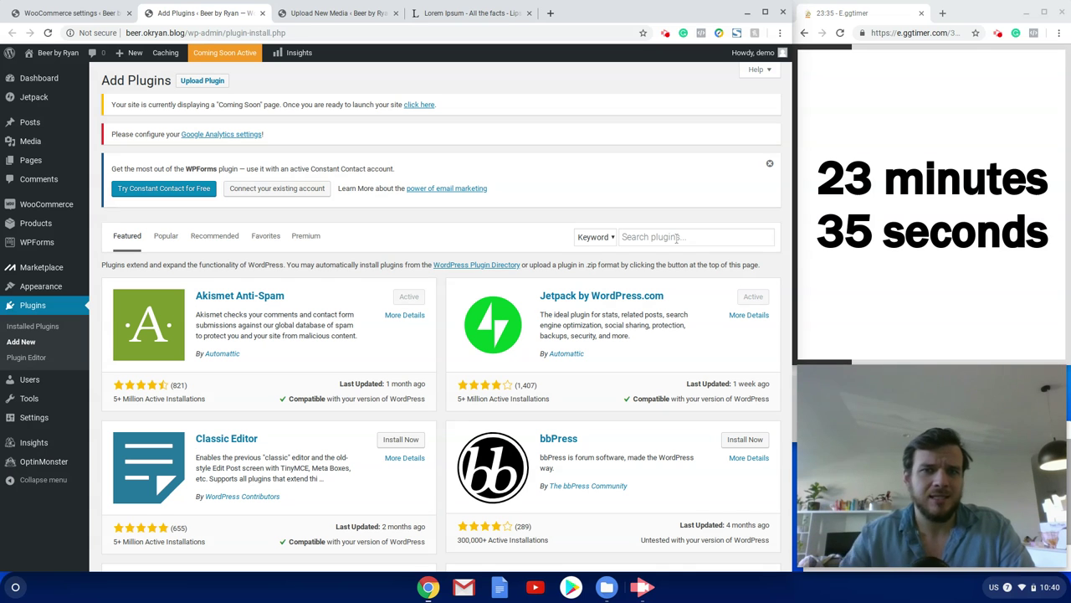
Step: Bulk deactivate all installed plugins except Homepage Control and WooCommerce
click(26, 328)
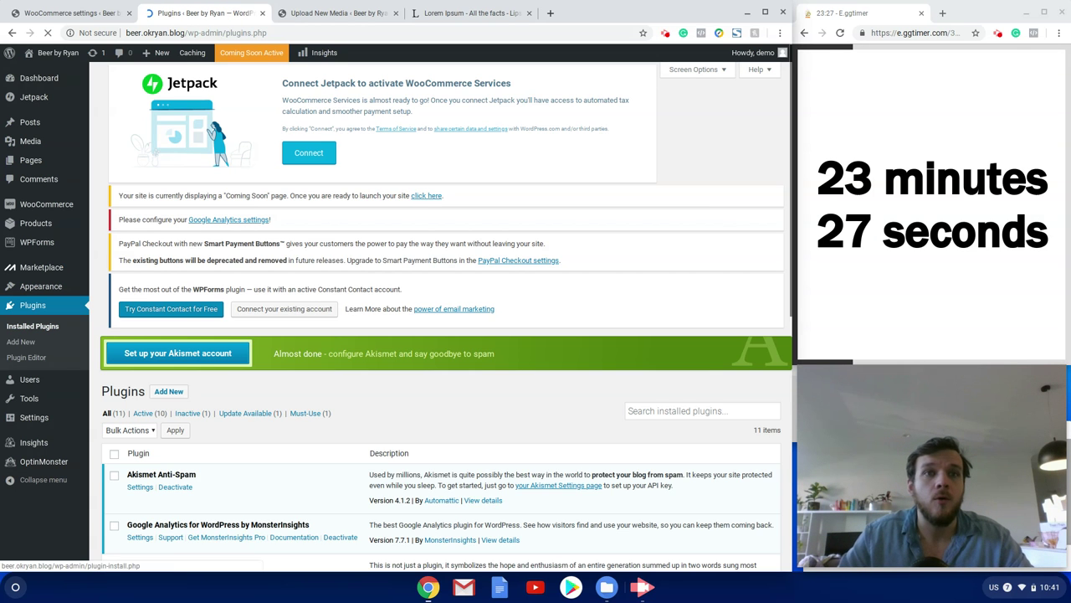
scroll(43, 381, down, 1)
click(114, 393)
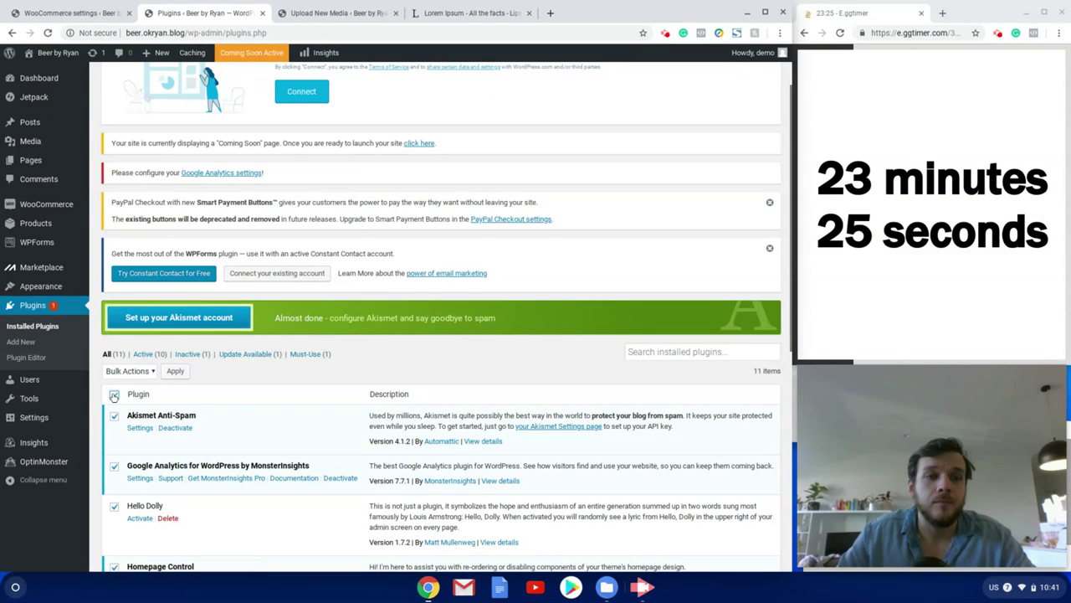
scroll(124, 537, down, 1)
scroll(124, 536, down, 2)
click(115, 445)
scroll(115, 469, down, 2)
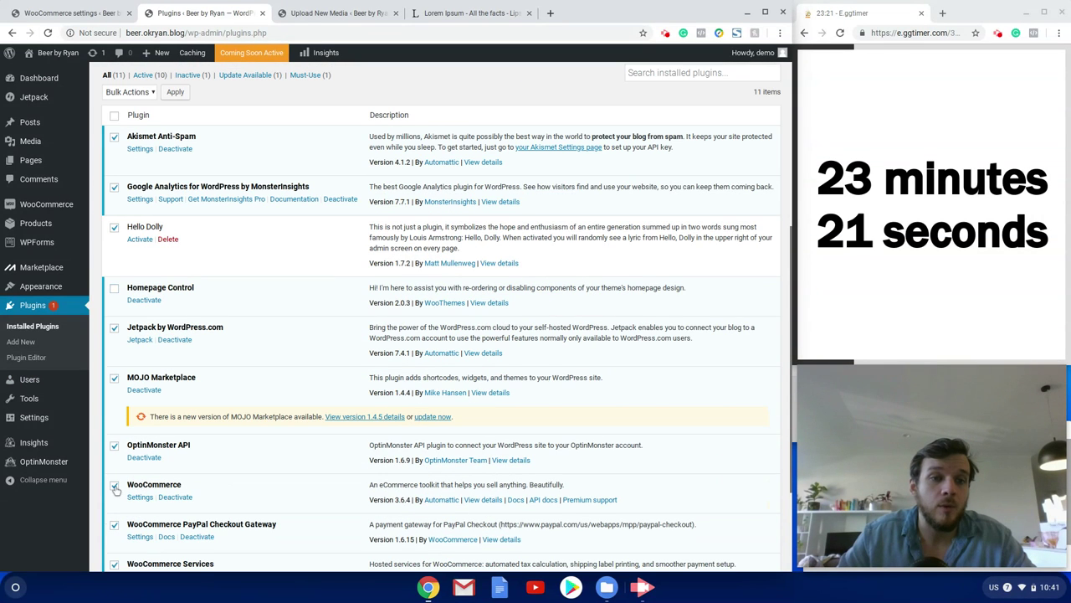
click(115, 485)
scroll(117, 494, down, 2)
click(130, 511)
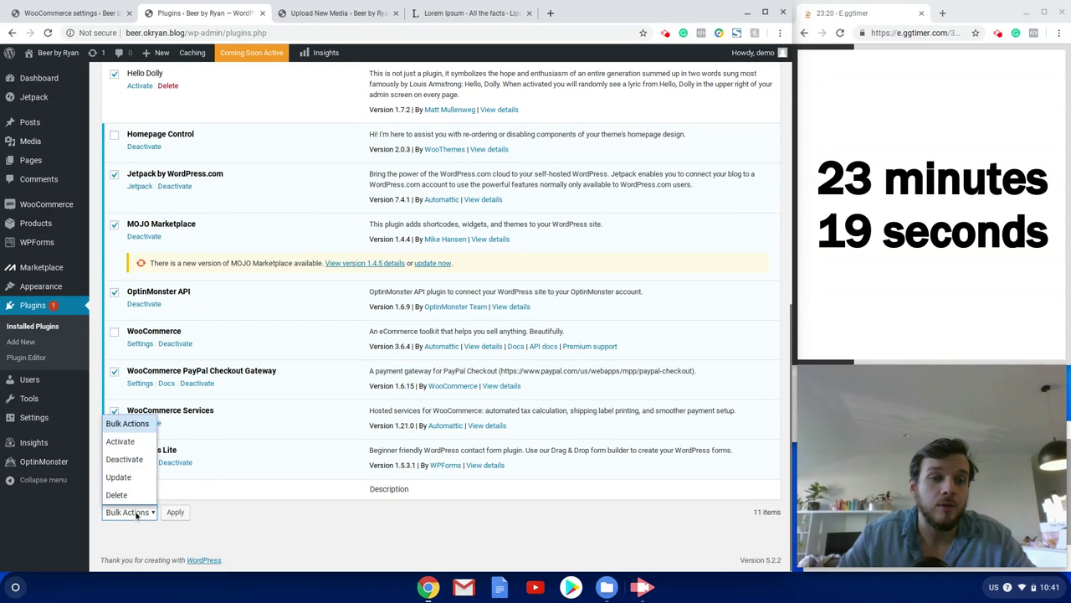
click(129, 463)
click(176, 512)
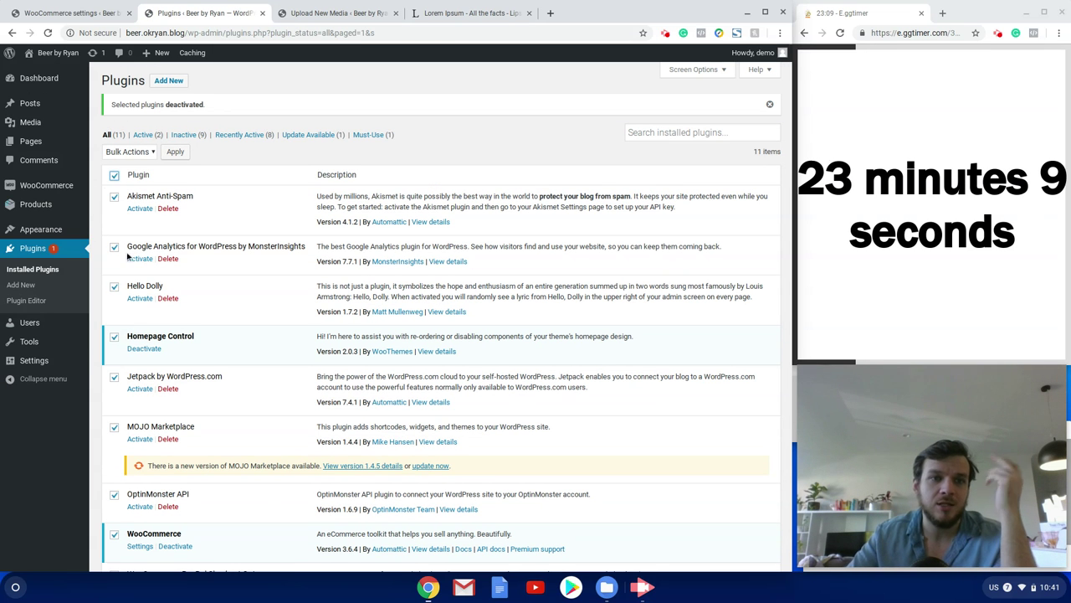
Step: Bulk delete all plugins and their data except Homepage Control and WooCommerce
scroll(172, 519, down, 1)
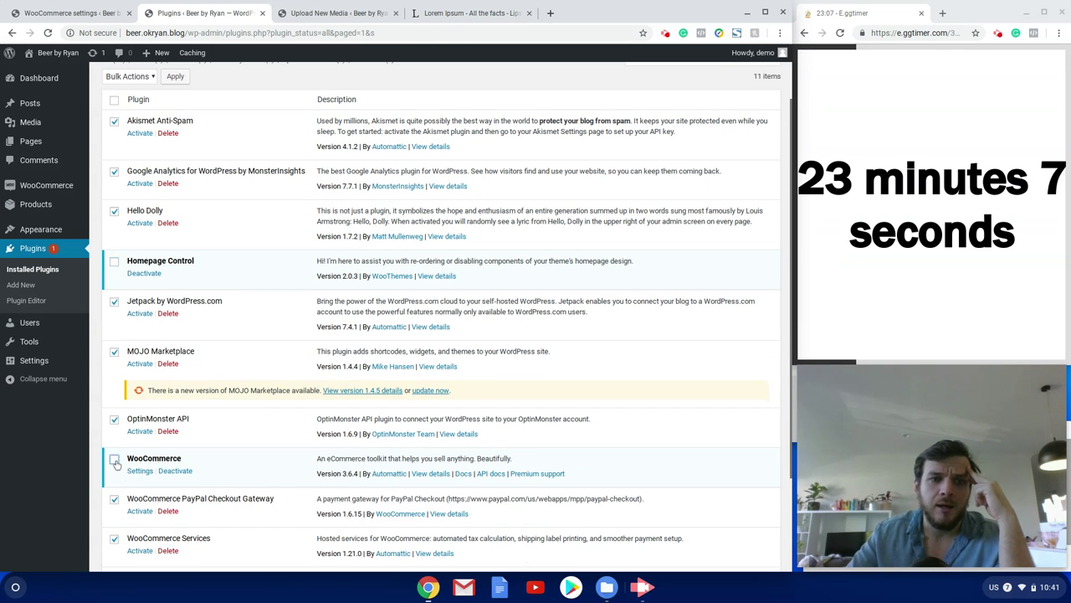
scroll(158, 533, down, 2)
click(128, 512)
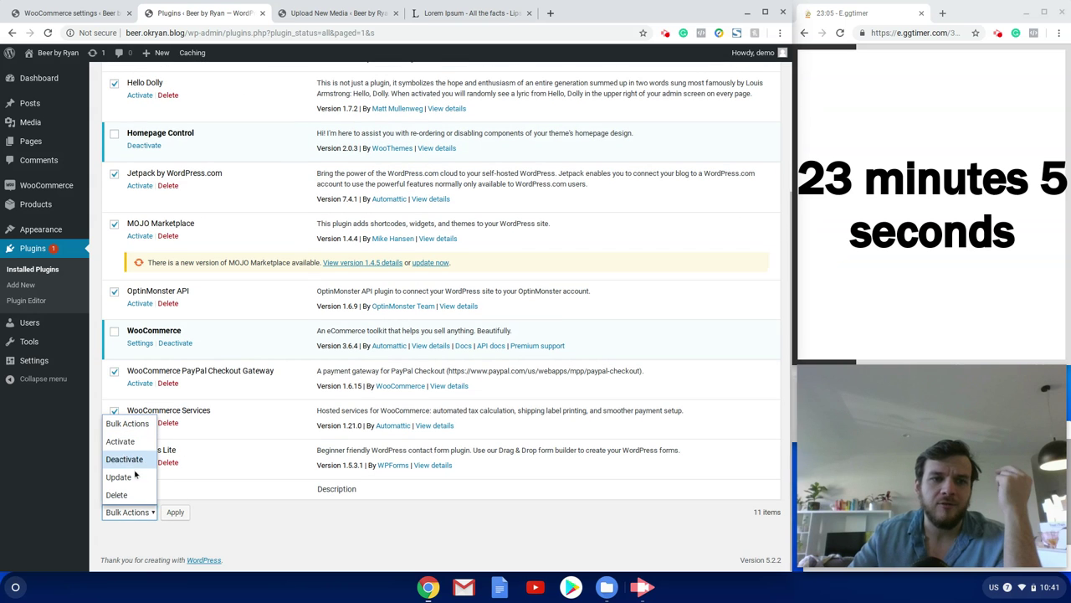
click(132, 502)
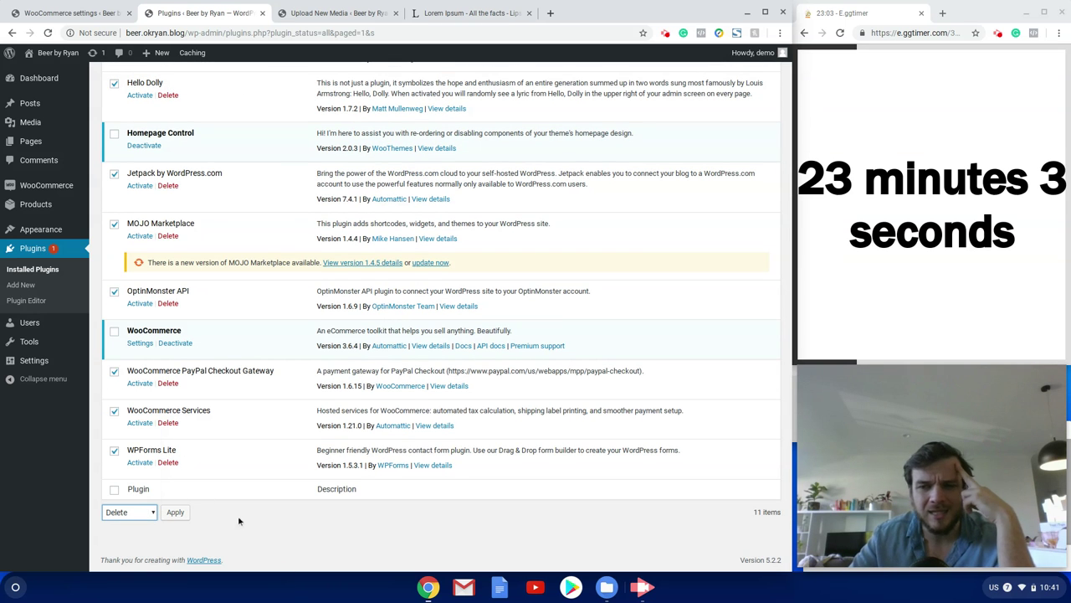
click(175, 514)
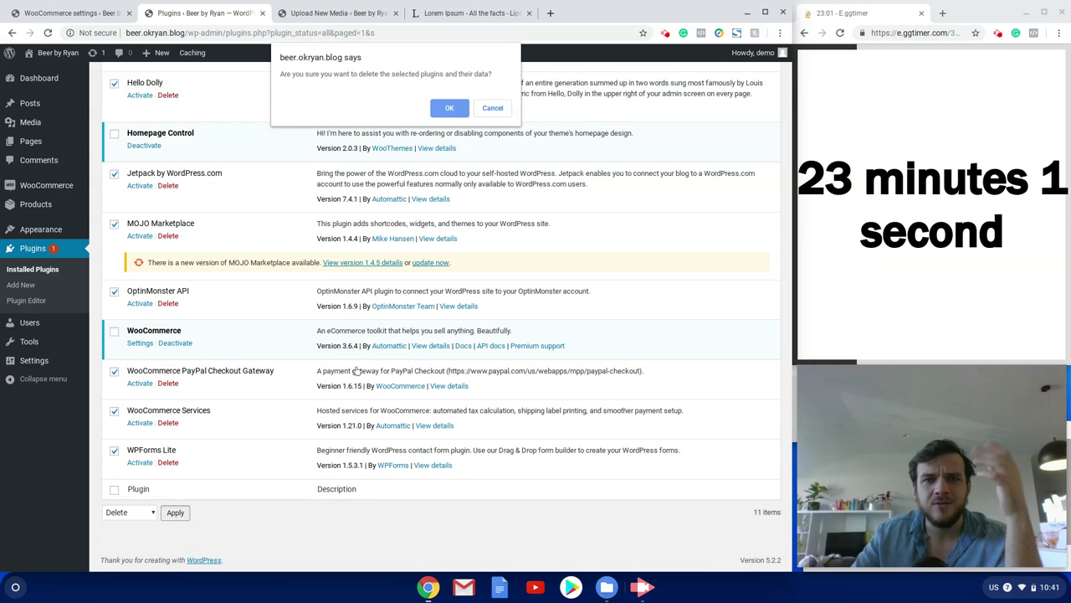
click(441, 112)
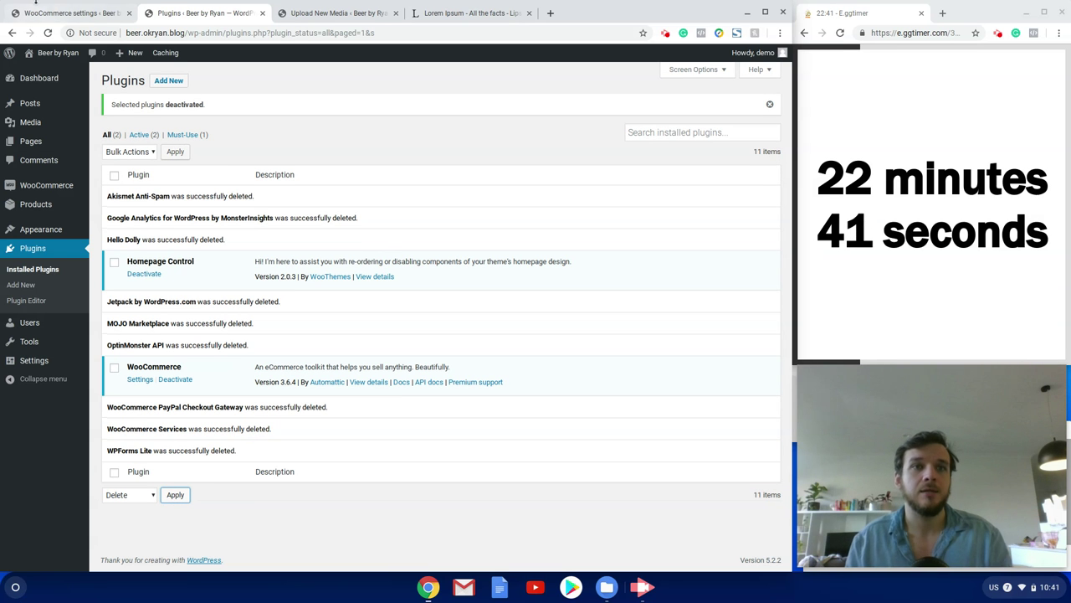
Step: Return to the WooCommerce shipping settings and add a shipping class named "6 Packs"
click(42, 14)
scroll(466, 268, down, 5)
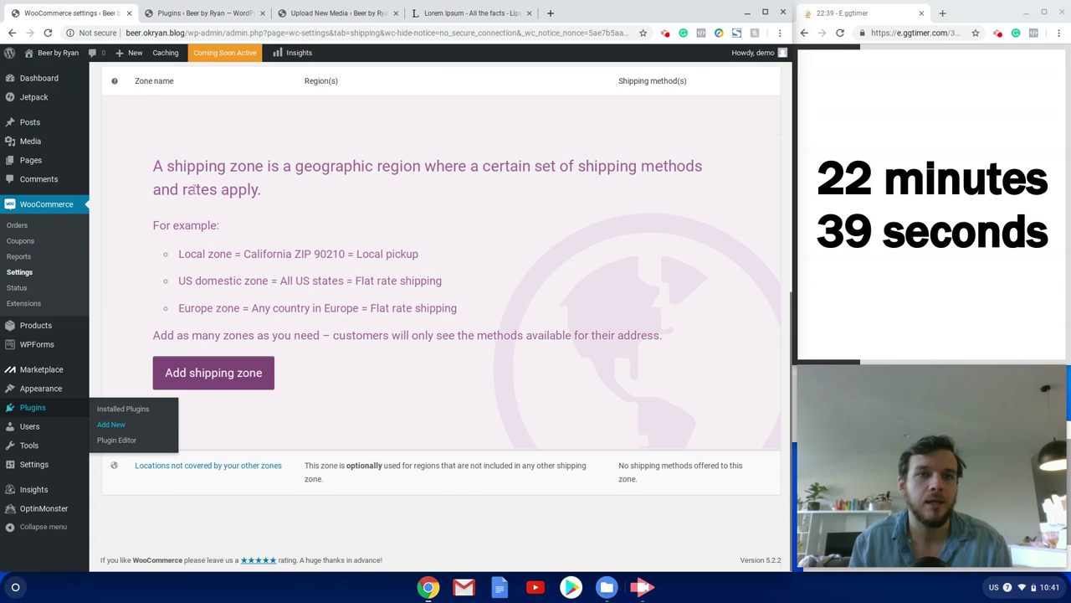
scroll(466, 268, up, 3)
click(227, 268)
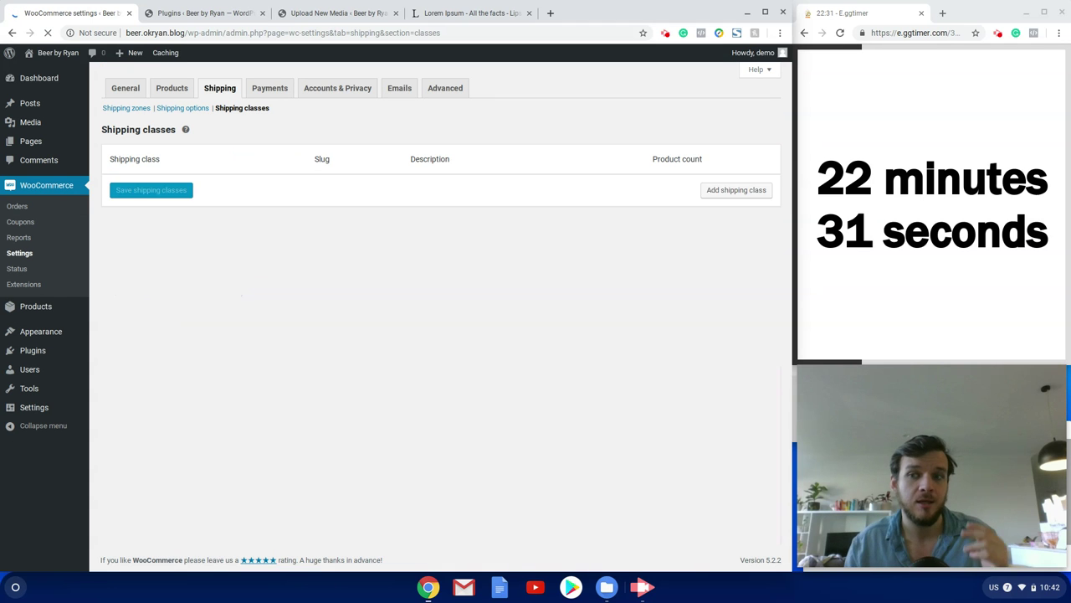
click(749, 218)
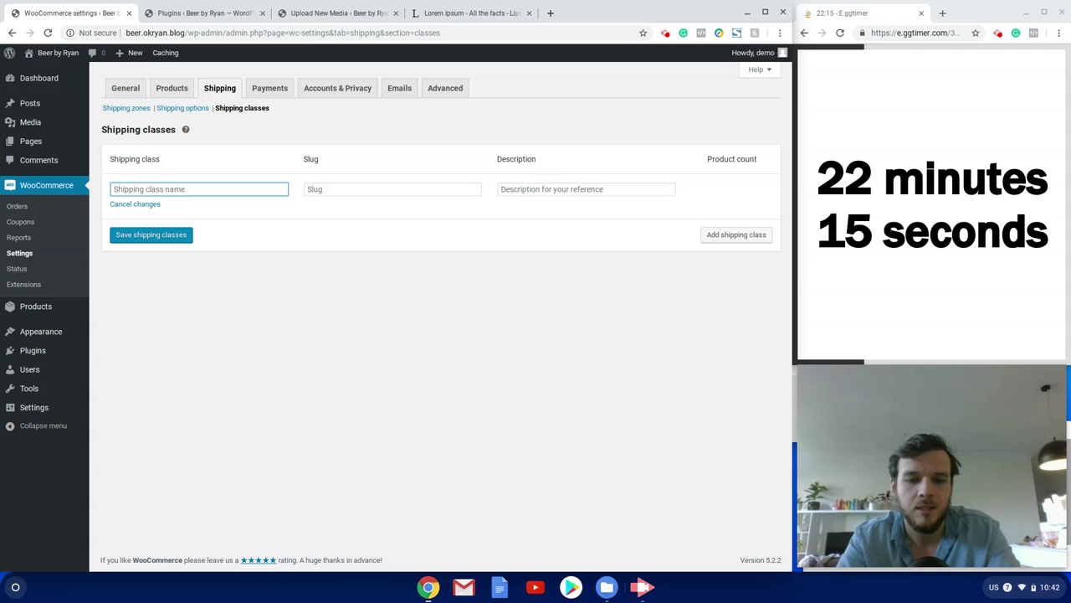
text(6 Pa)
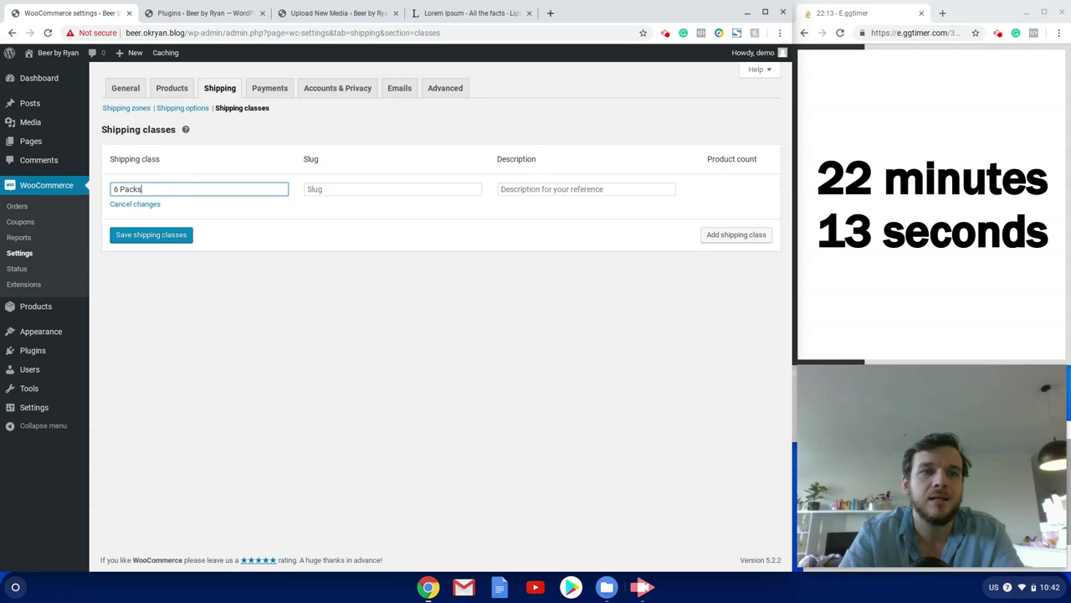
text(cks)
Step: Add two more shipping classes named "Cartons" and "Merch" and save the shipping classes
click(737, 236)
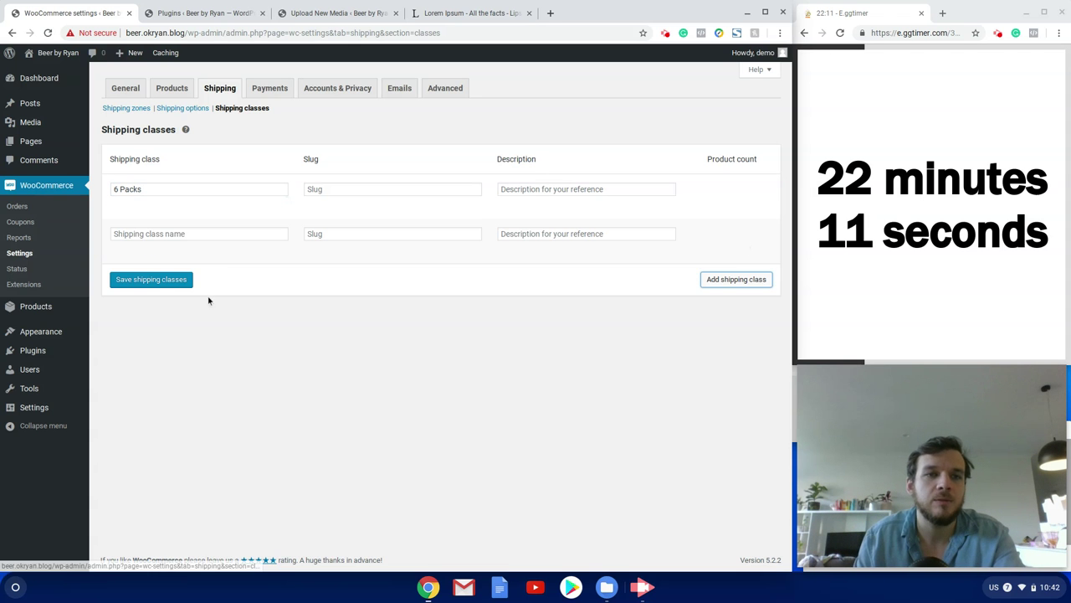
click(225, 234)
text(Cartons)
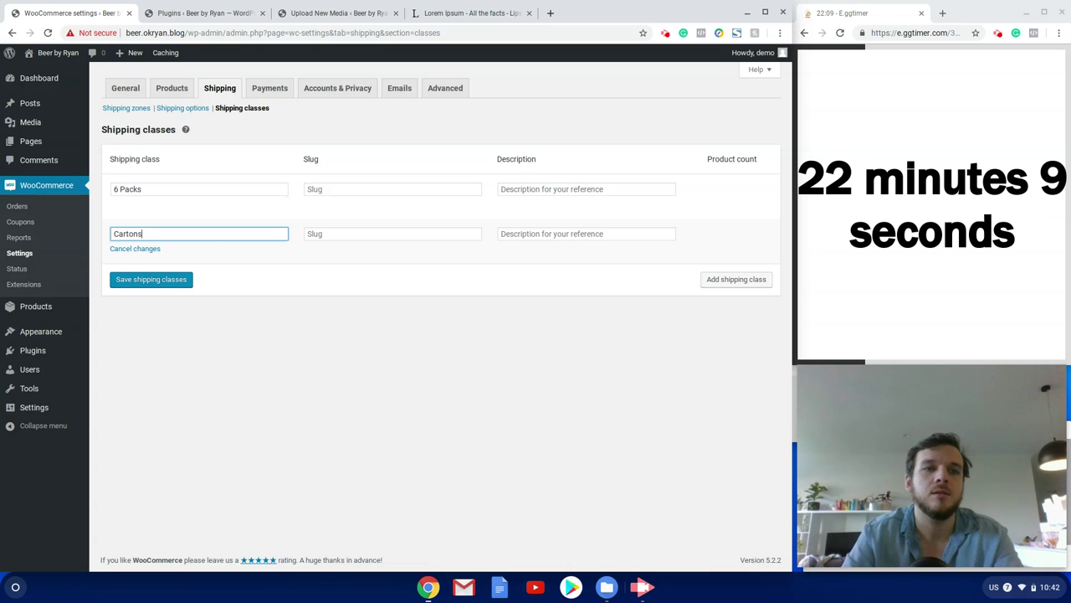
click(743, 281)
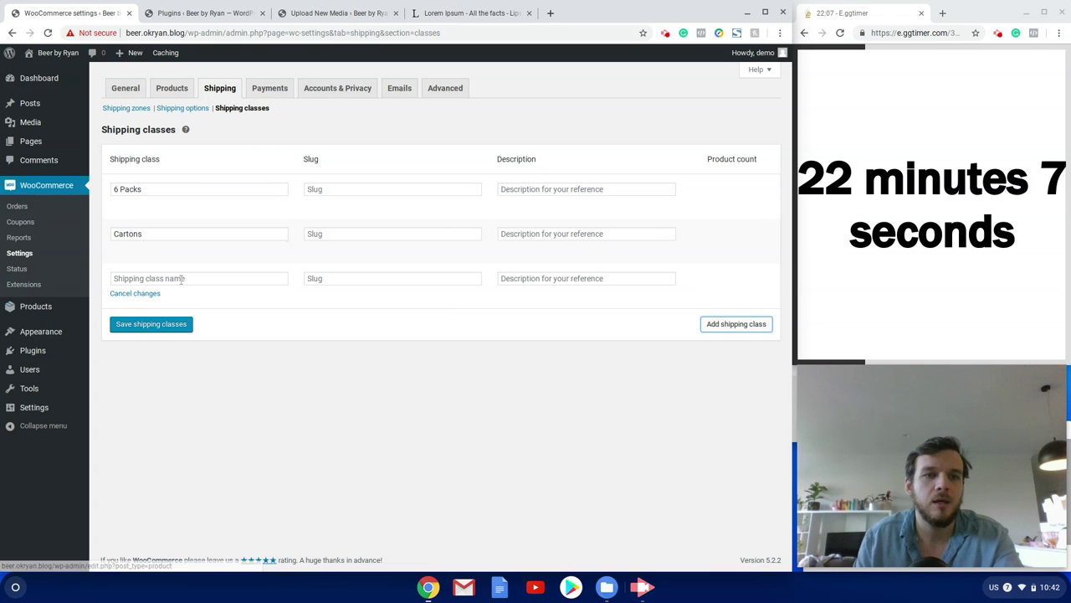
click(205, 279)
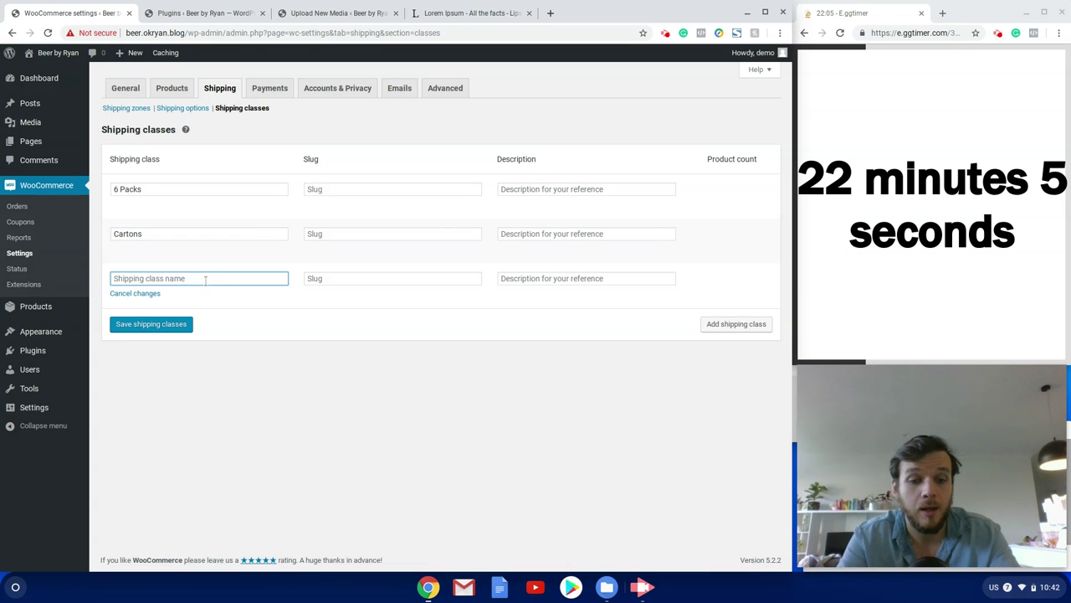
text(Merch)
click(167, 328)
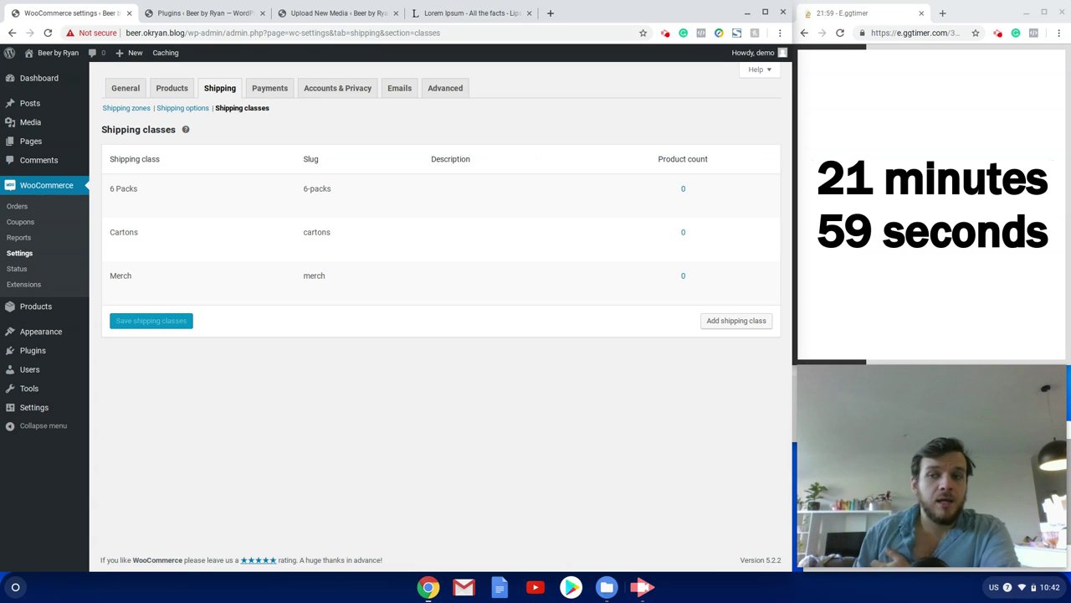
Step: Start a new shipping zone and name it "Brisbane"
click(124, 109)
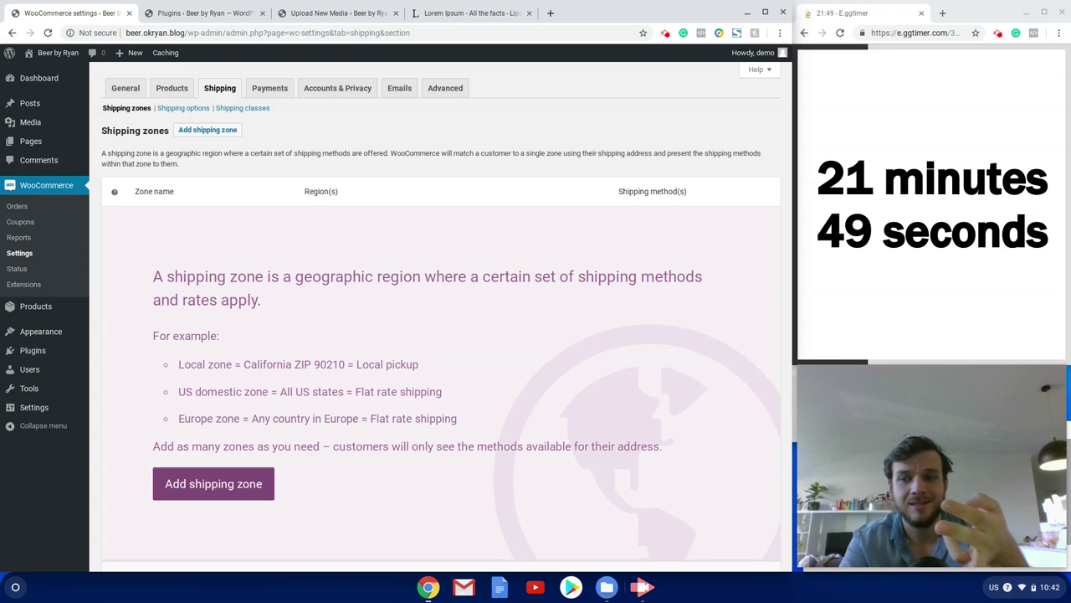
click(169, 497)
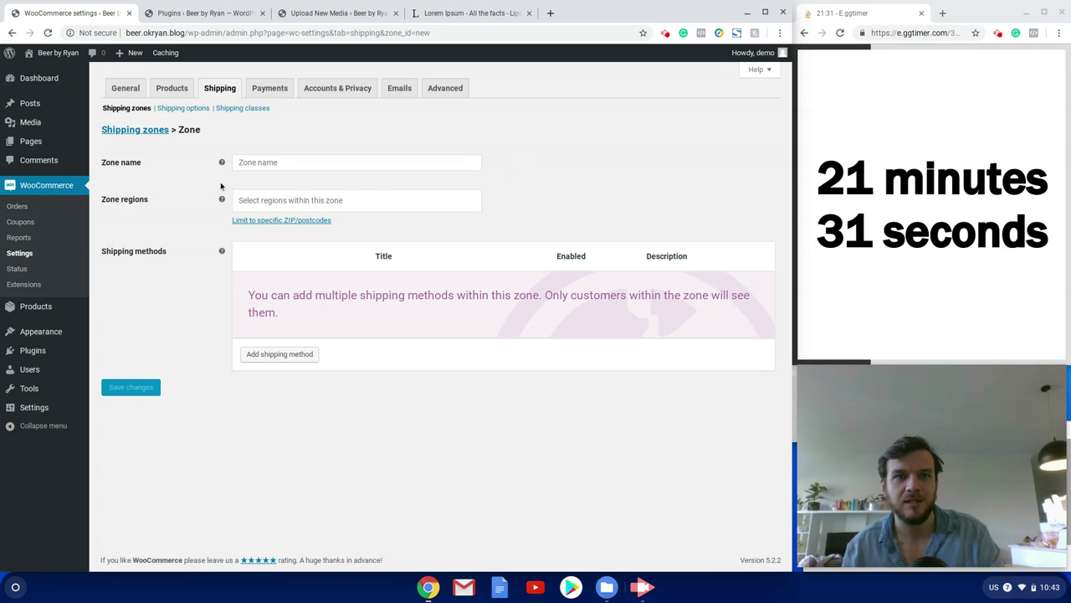
click(253, 159)
text(Brisbane)
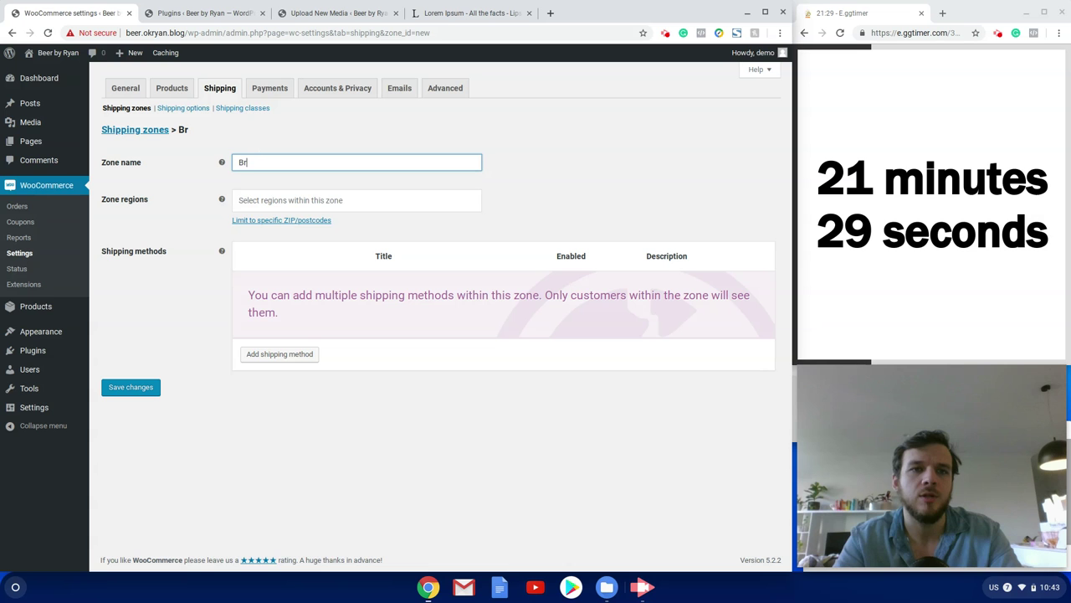
Step: Set the Brisbane zone's region to Queensland, Australia, and limit it to postcodes 4000...4179
click(239, 200)
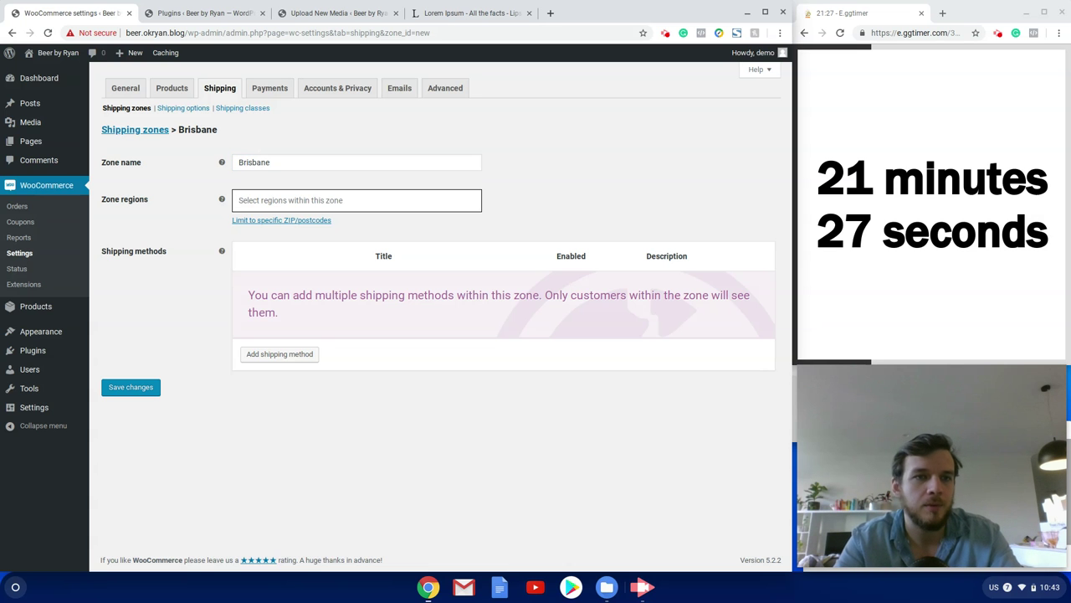
text(Qu)
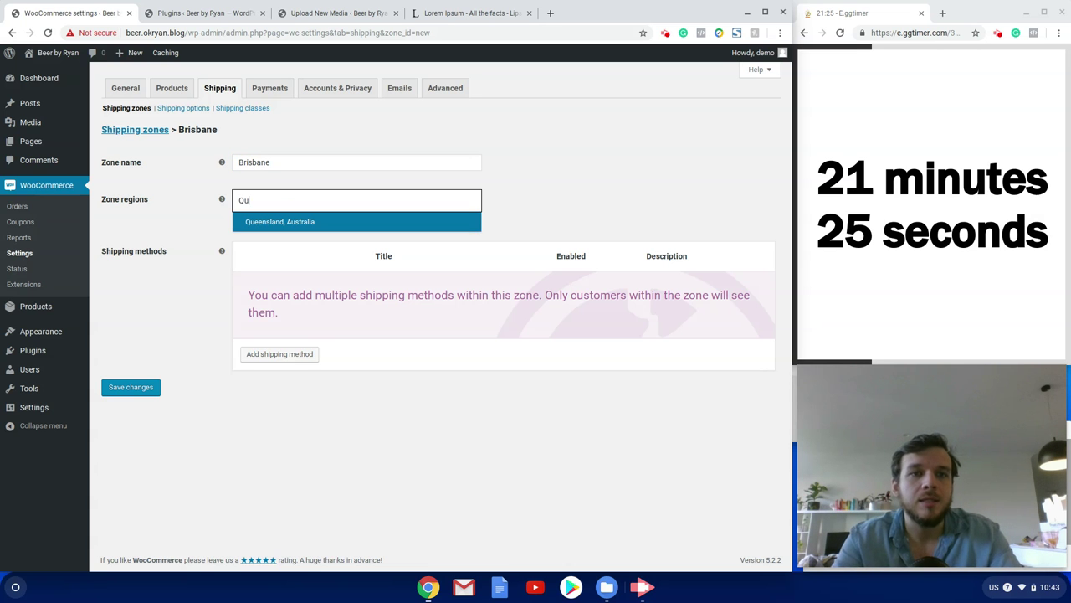
click(329, 222)
click(277, 223)
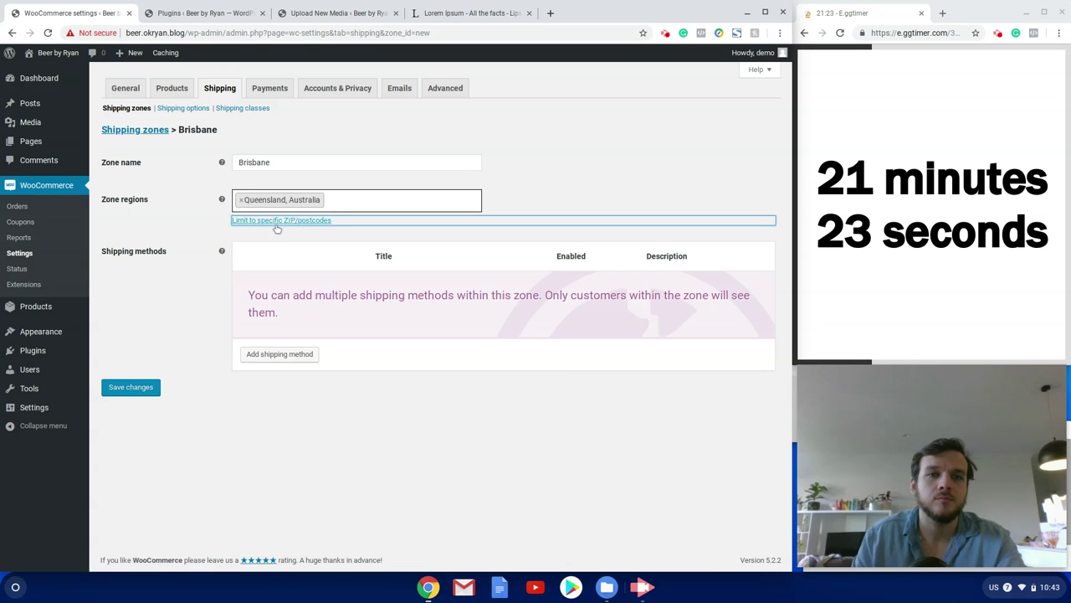
text(40)
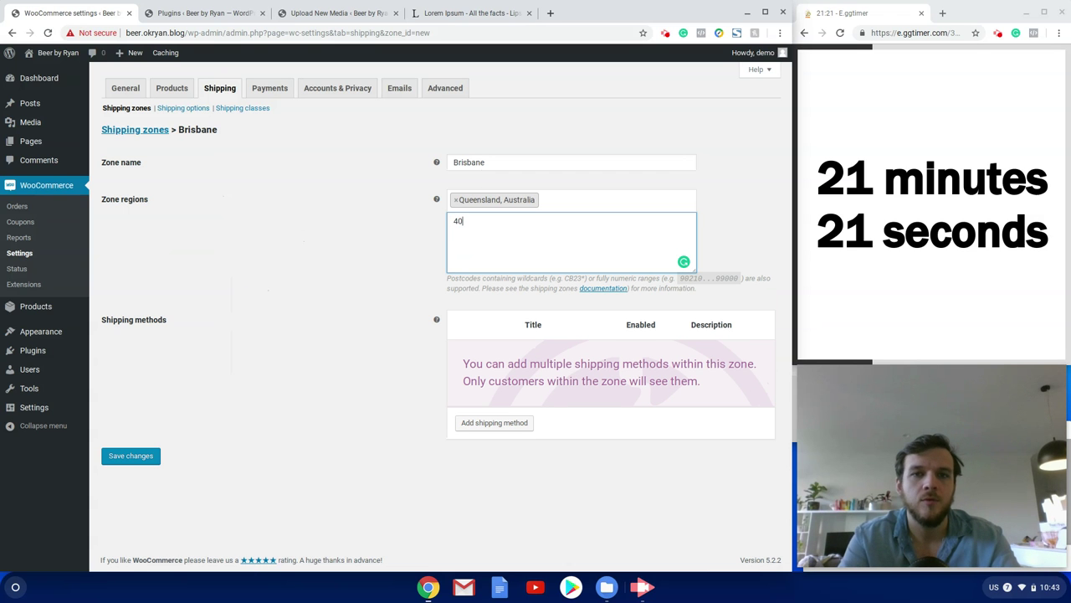
text(00..)
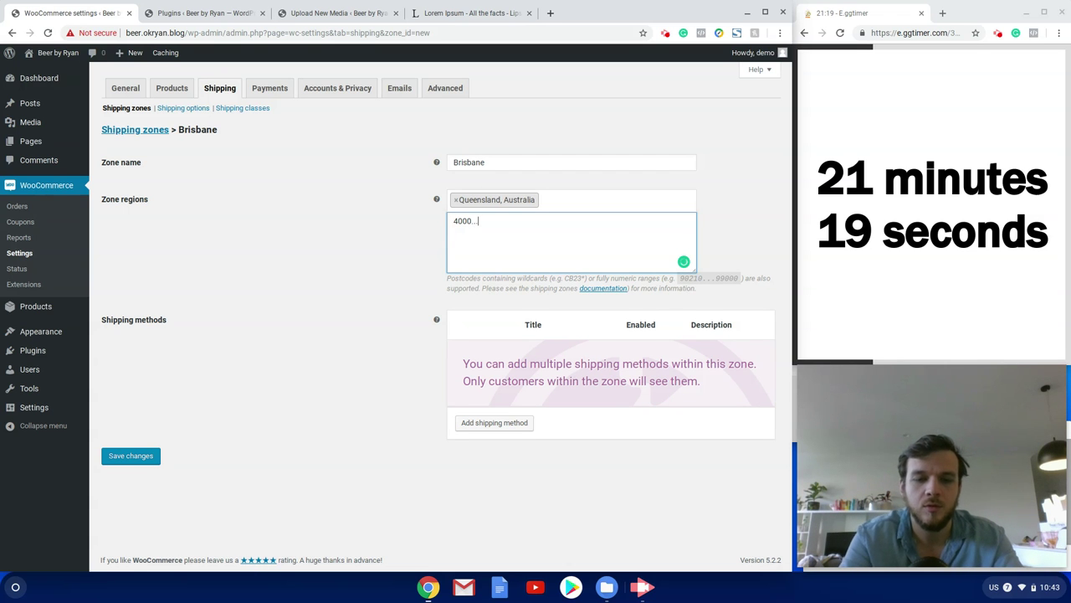
text(.41)
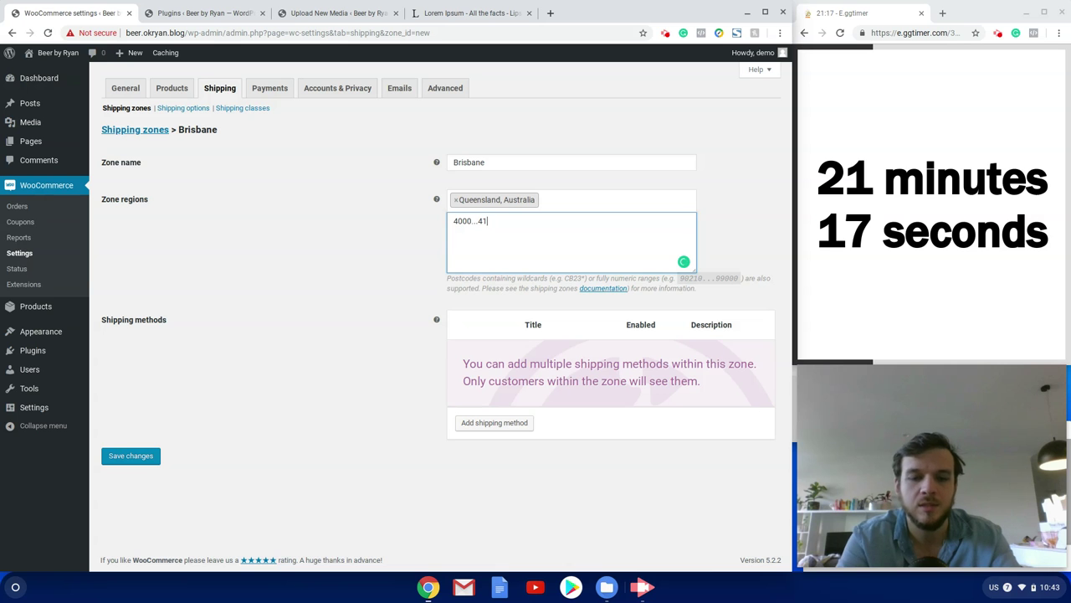
text(79)
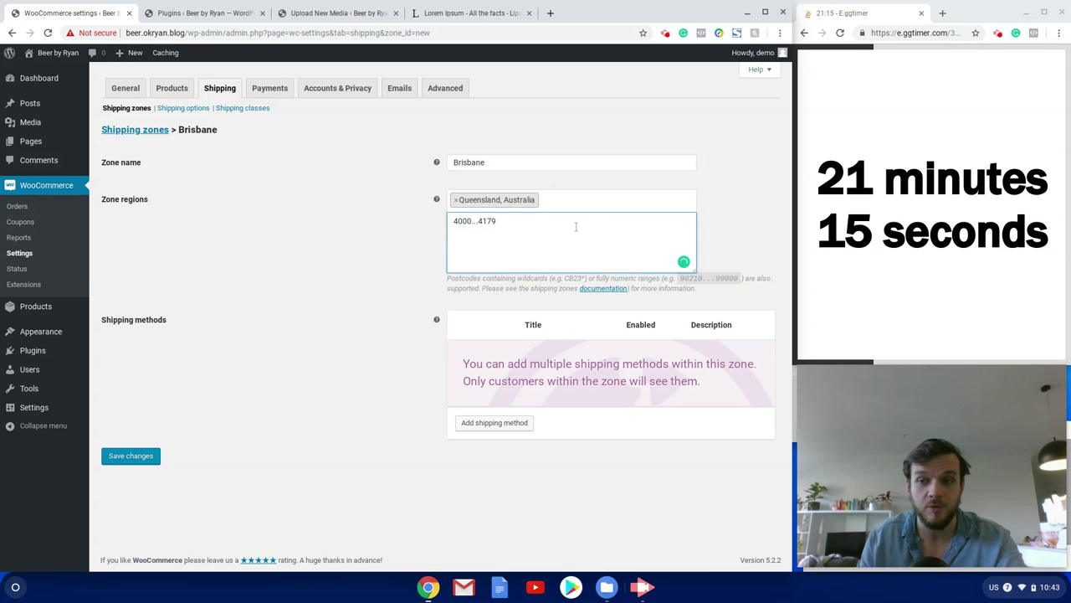
key(ctrl+a)
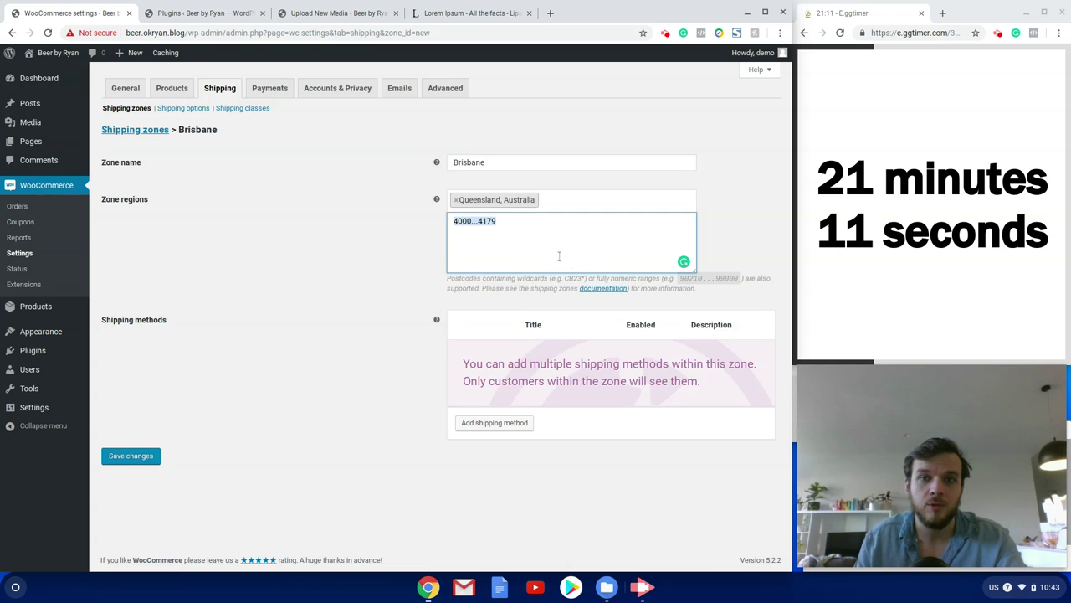
Step: Add the Flat rate and Free shipping methods to the Brisbane shipping zone
click(499, 422)
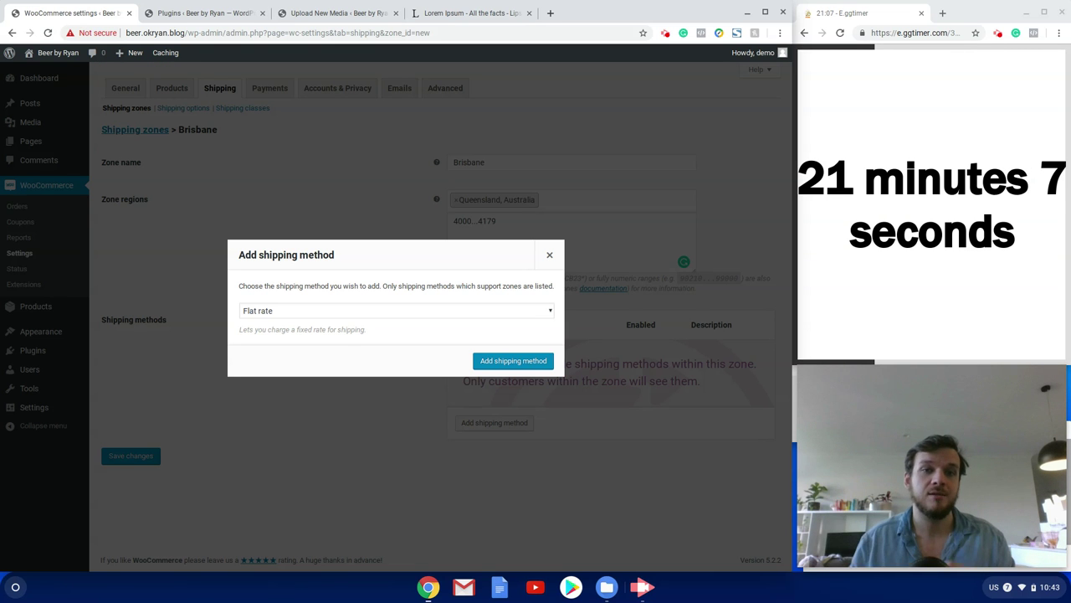
click(502, 360)
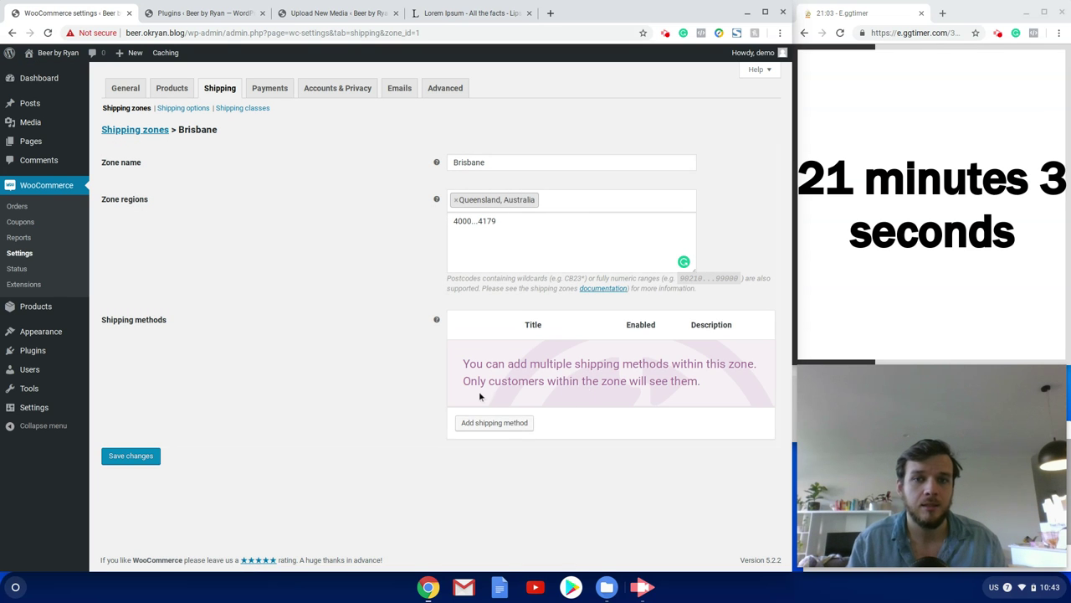
click(483, 403)
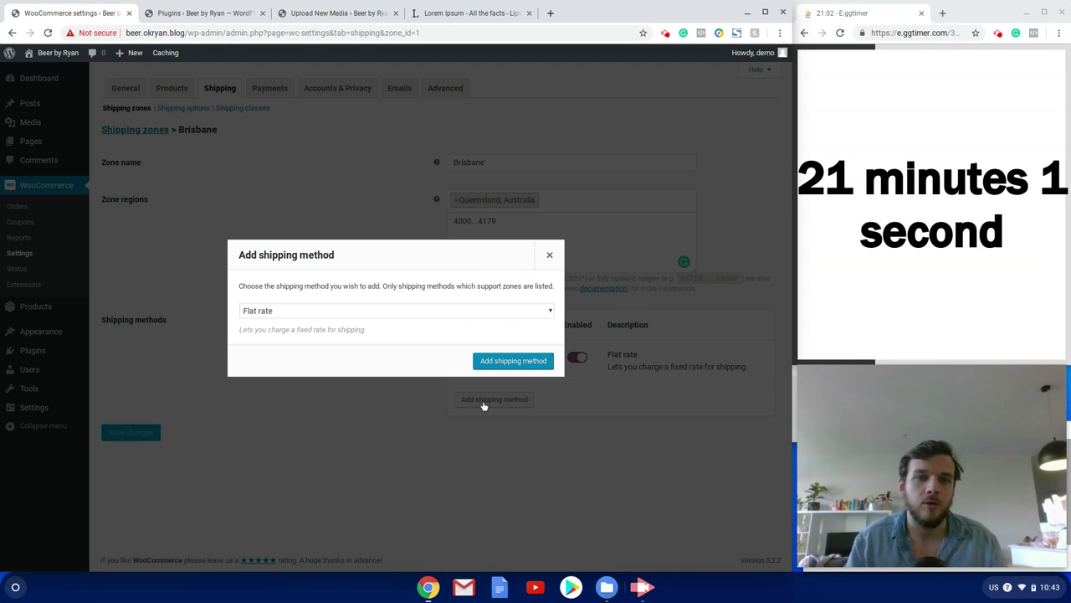
click(301, 315)
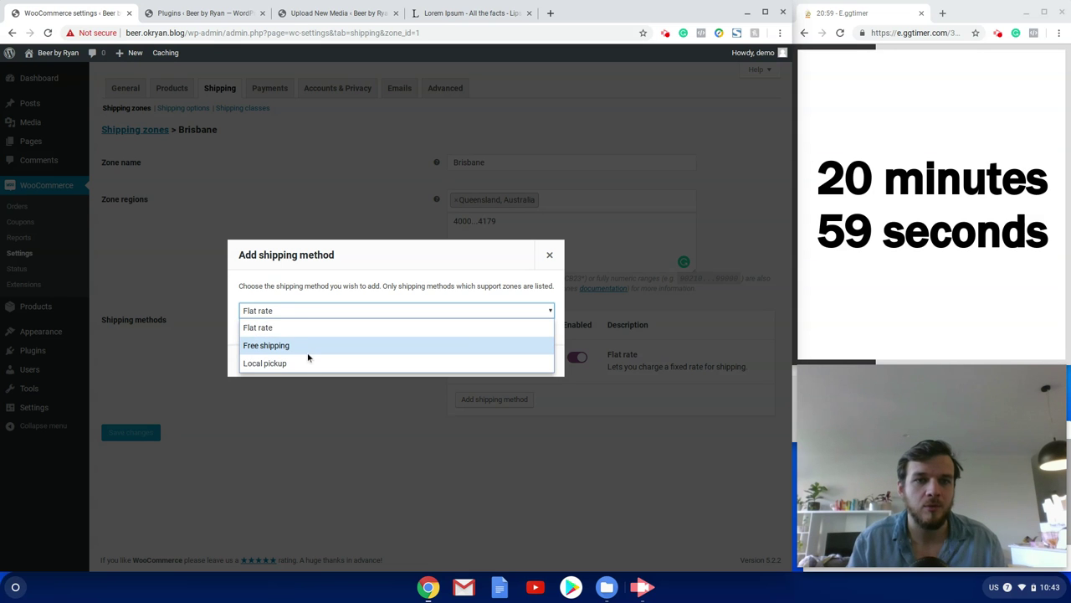
click(307, 355)
click(514, 361)
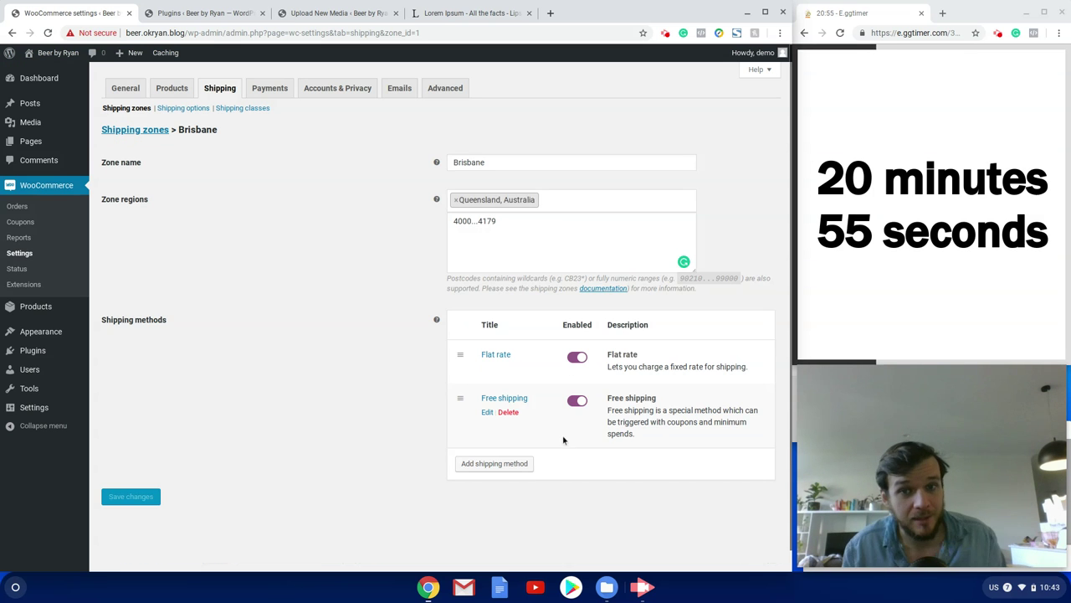
Step: In the Brisbane zone's Flat rate settings, set the "6 Packs" shipping class cost to 4 + ( 5 * [qty] )
click(487, 369)
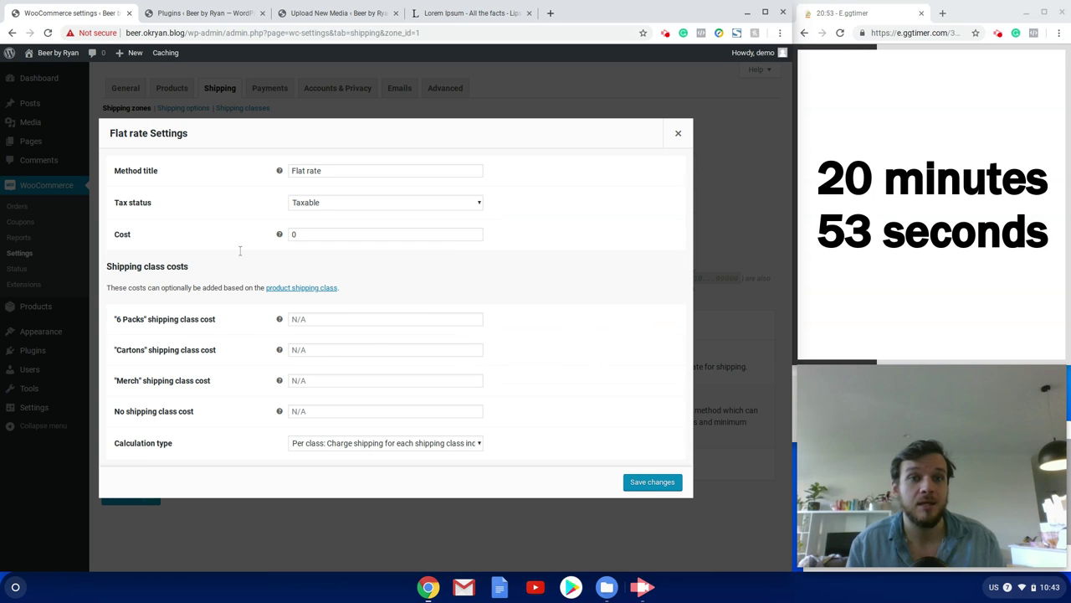
click(359, 319)
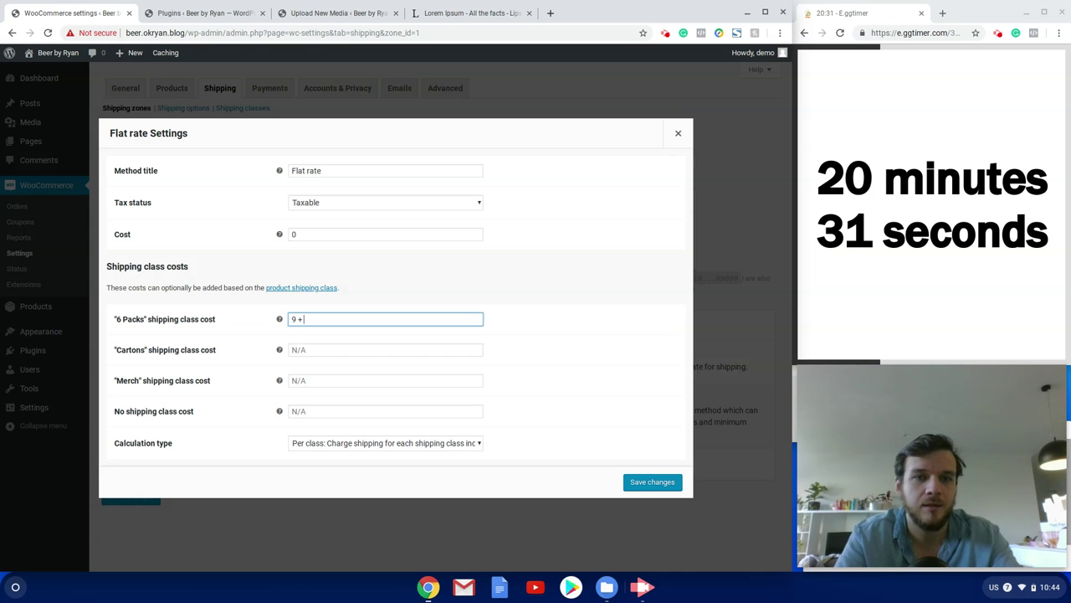
key(BackSpace)
key(BackSpace)
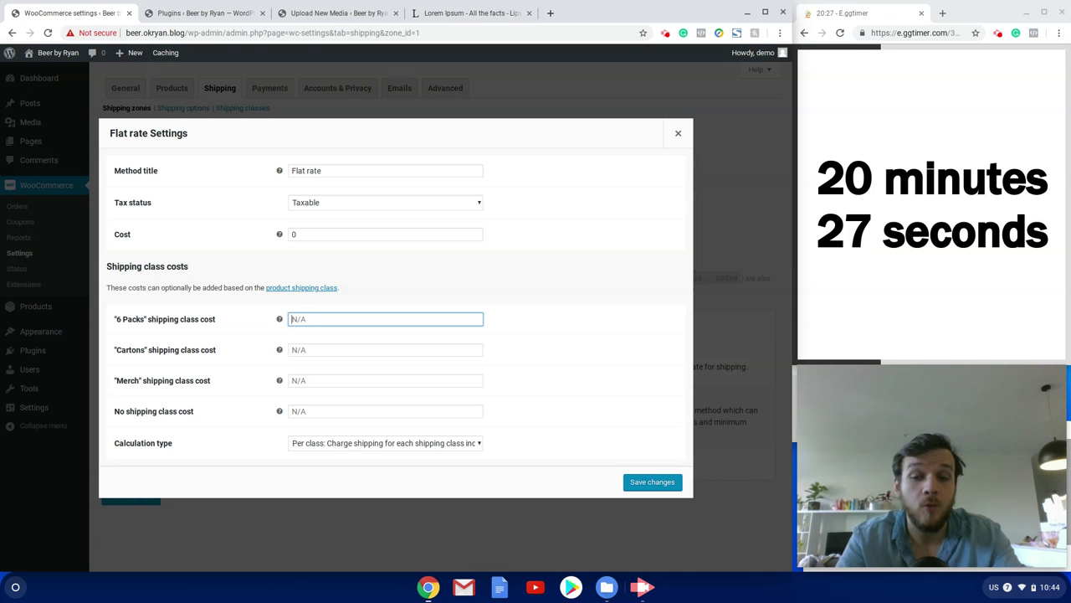
text(4 +)
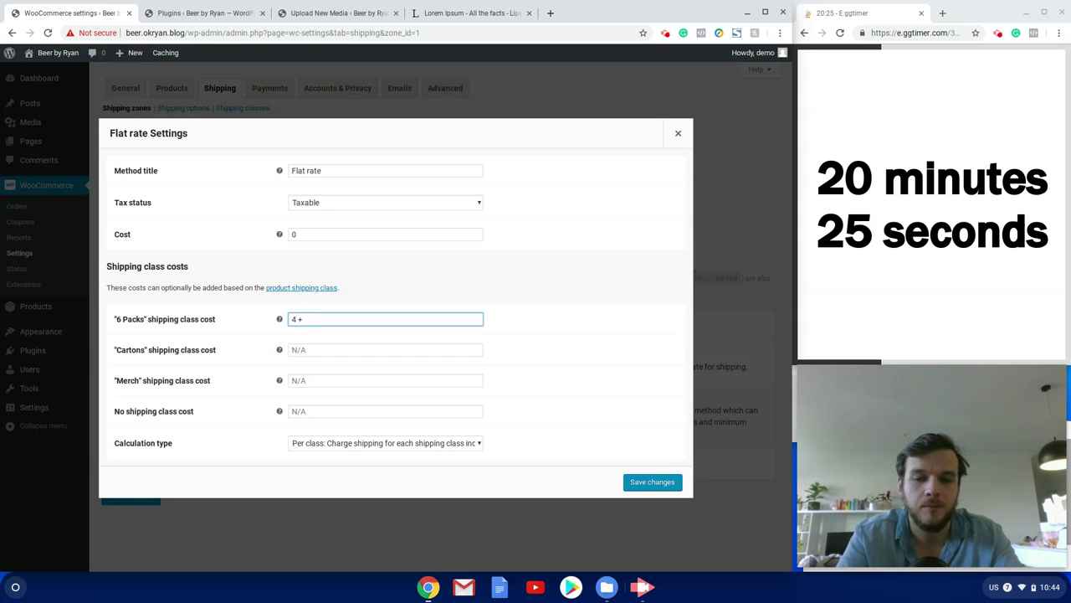
text( ( 5 *)
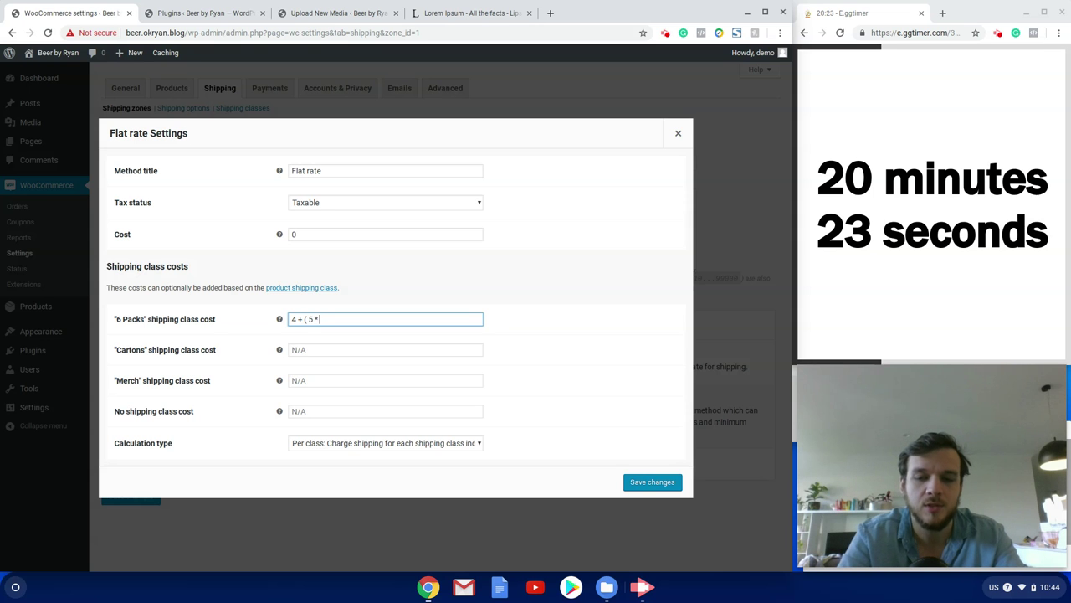
text( [qty])
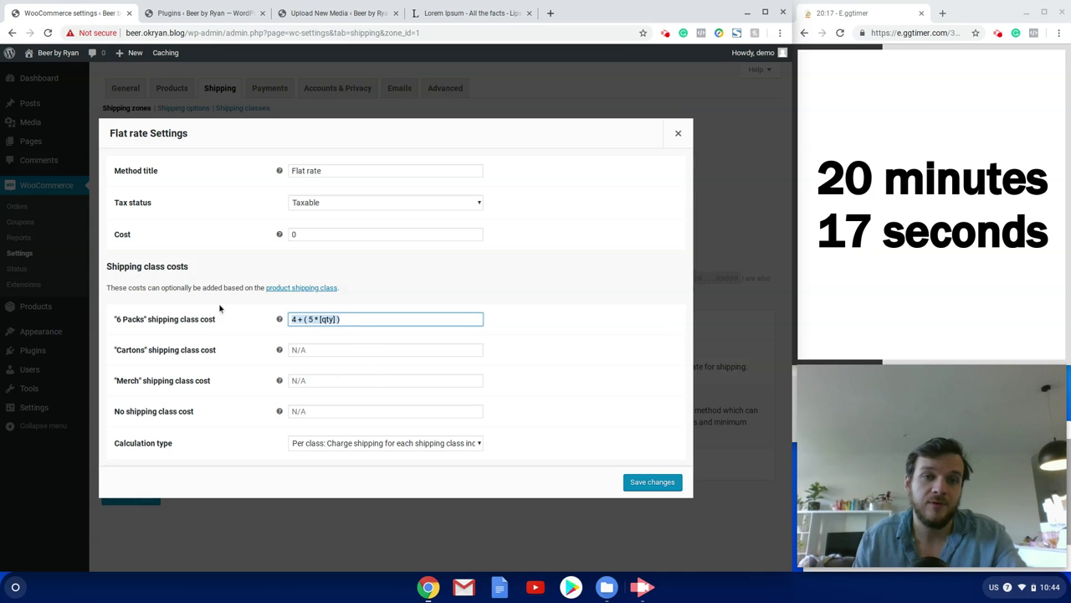
Step: Copy the 6 Packs cost formula to the "Cartons" shipping class and change it to 10 + ( 5 * [qty] )
key(ctrl+a)
key(ctrl+c)
click(341, 350)
key(ctrl+v)
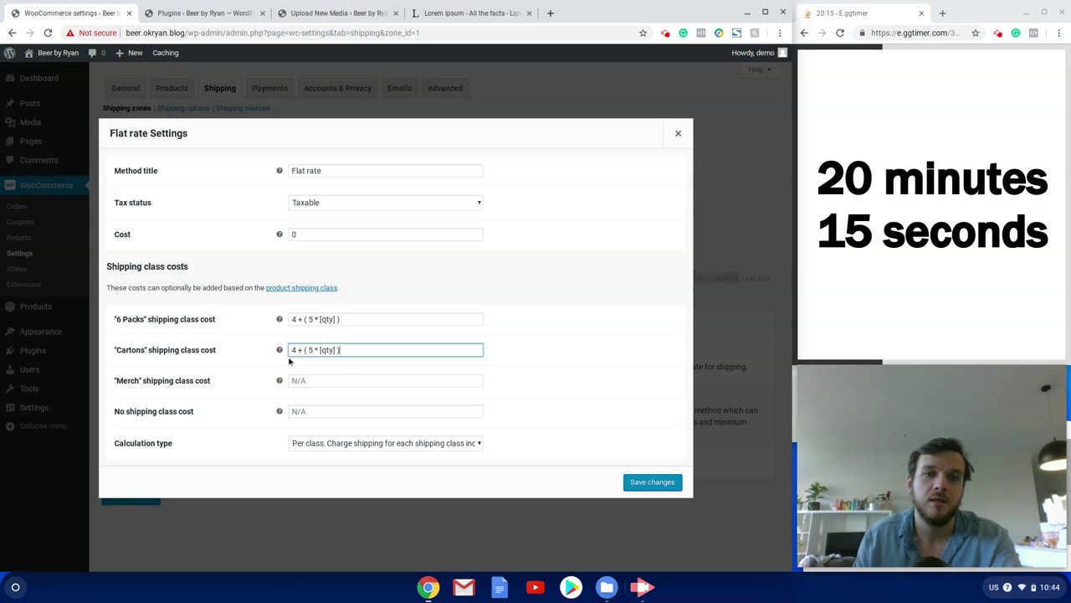
click(294, 349)
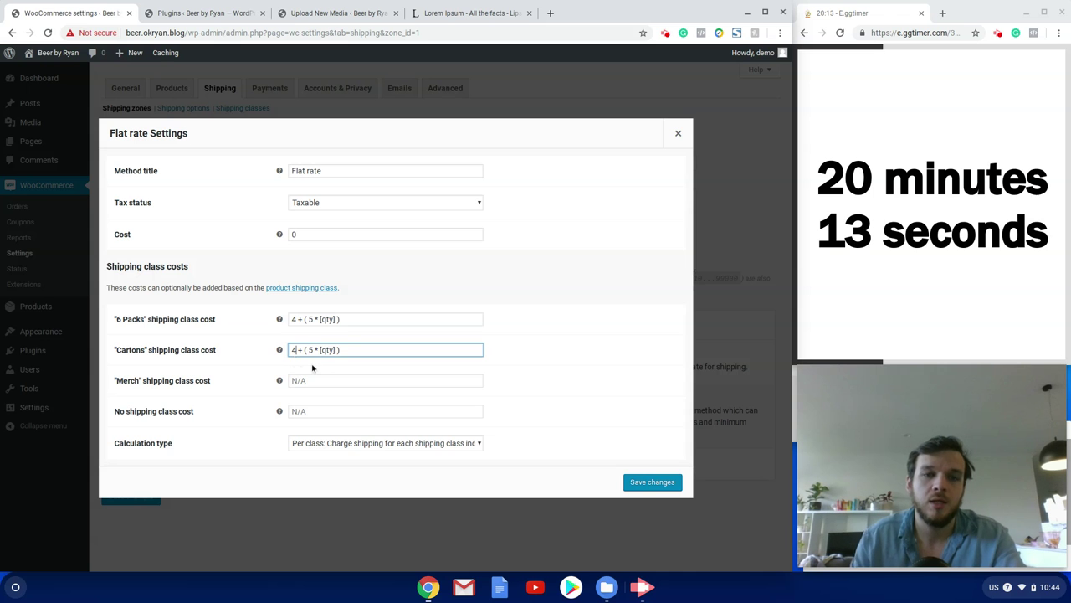
key(BackSpace)
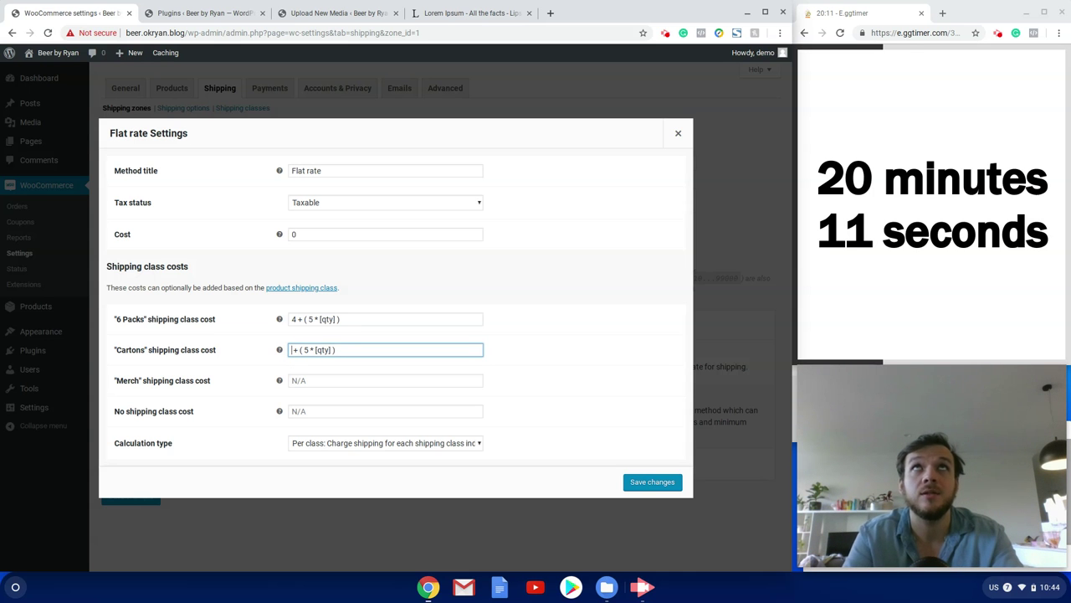
text(10)
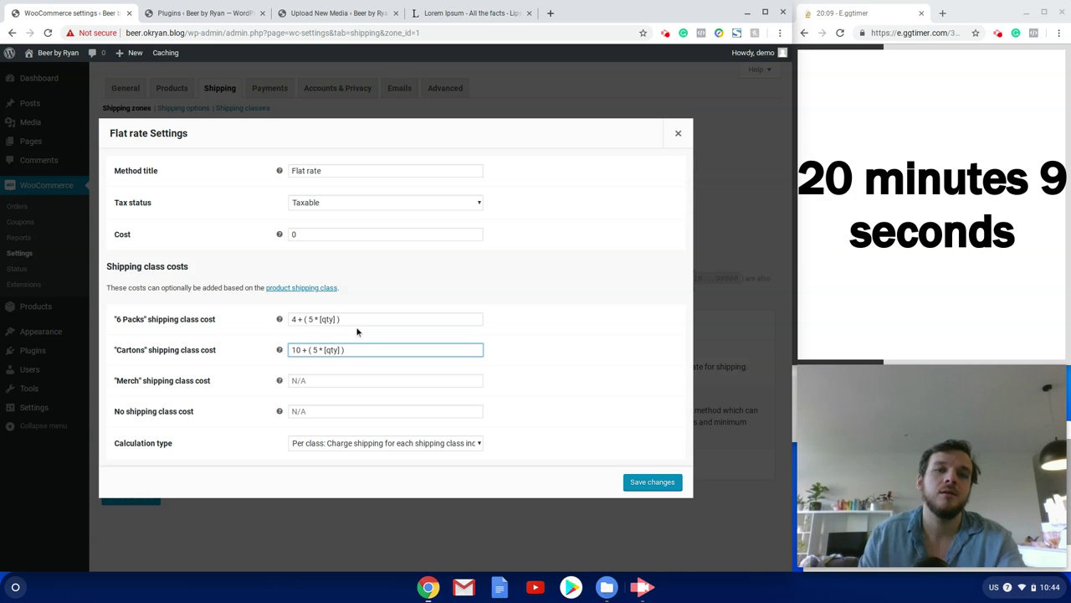
Step: Set the "Merch" shipping class cost to 2 + ( 3 * [qty] ) and save the Flat rate settings
click(323, 383)
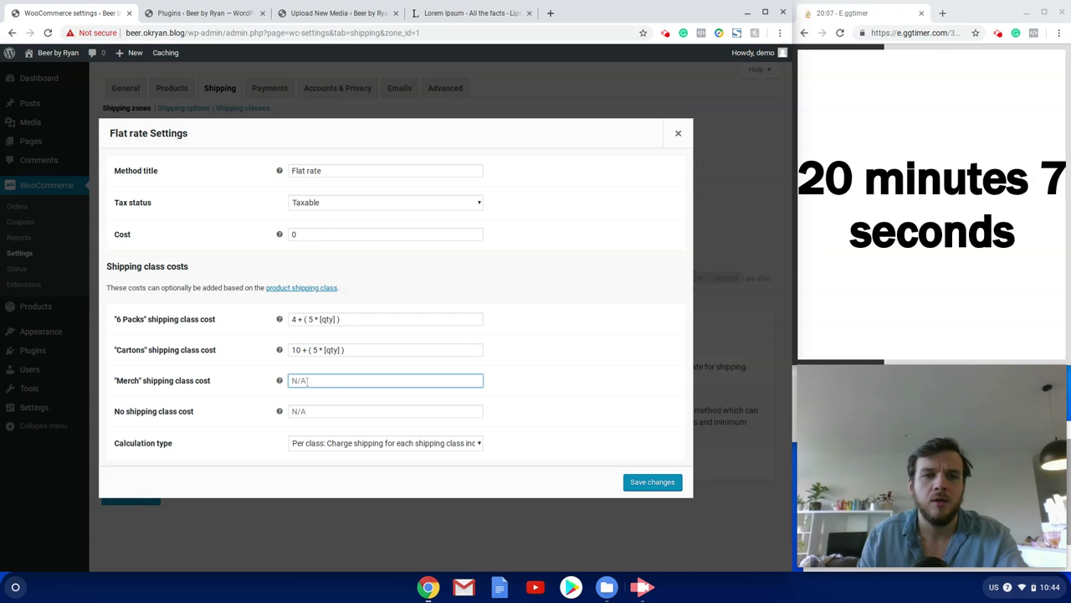
key(ctrl+v)
click(314, 381)
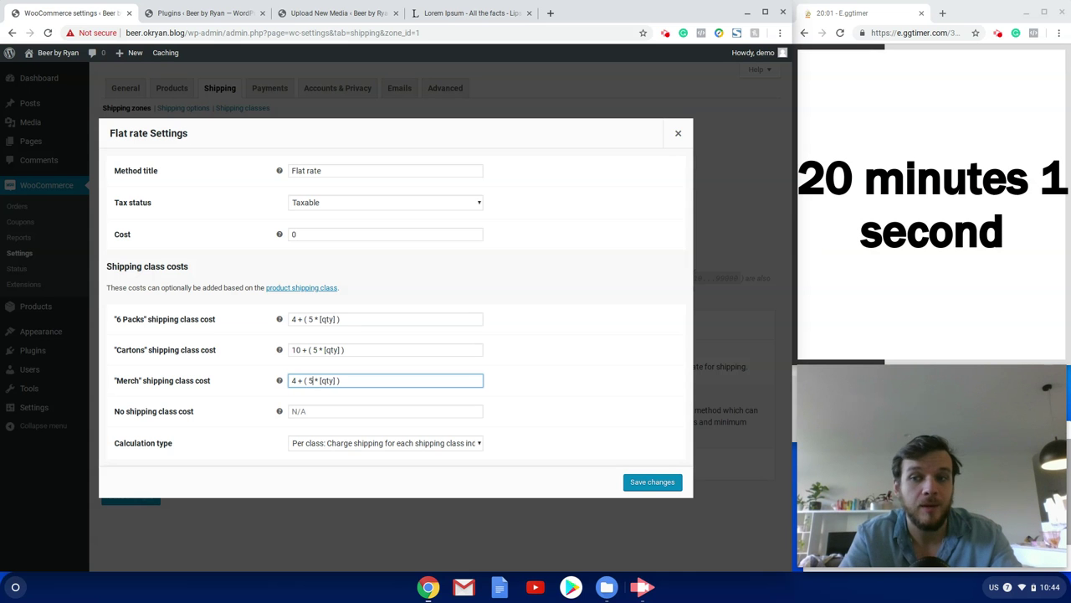
key(BackSpace)
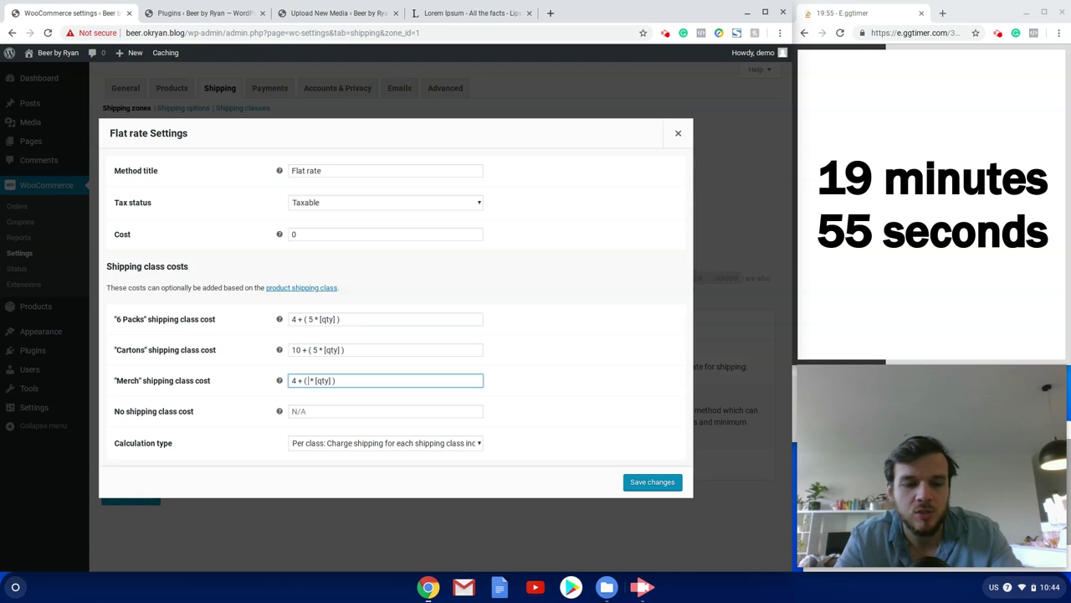
text(3)
click(298, 380)
key(BackSpace)
text(2)
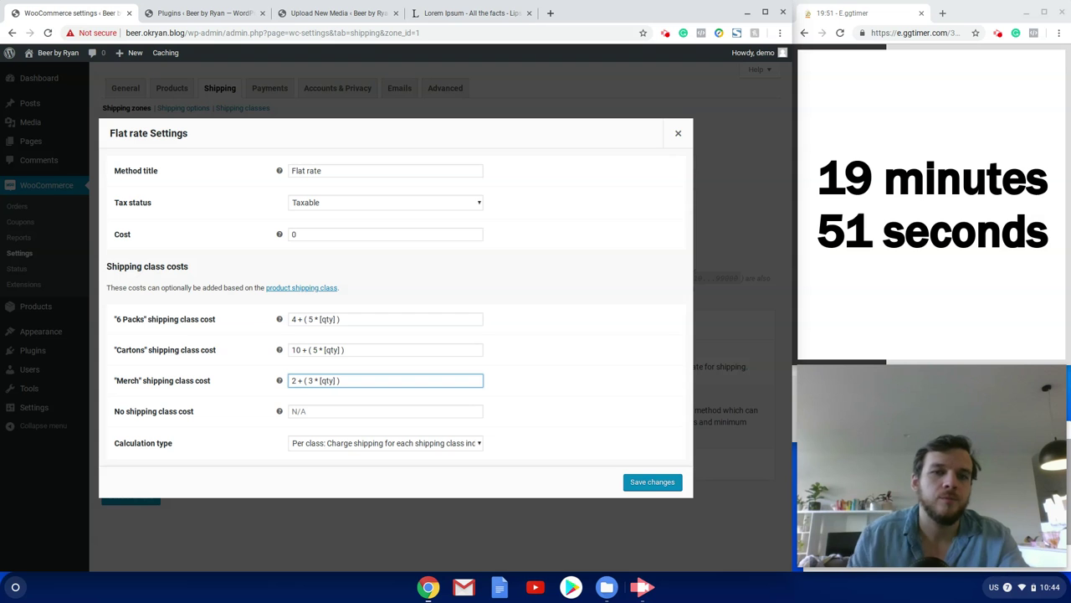
click(652, 481)
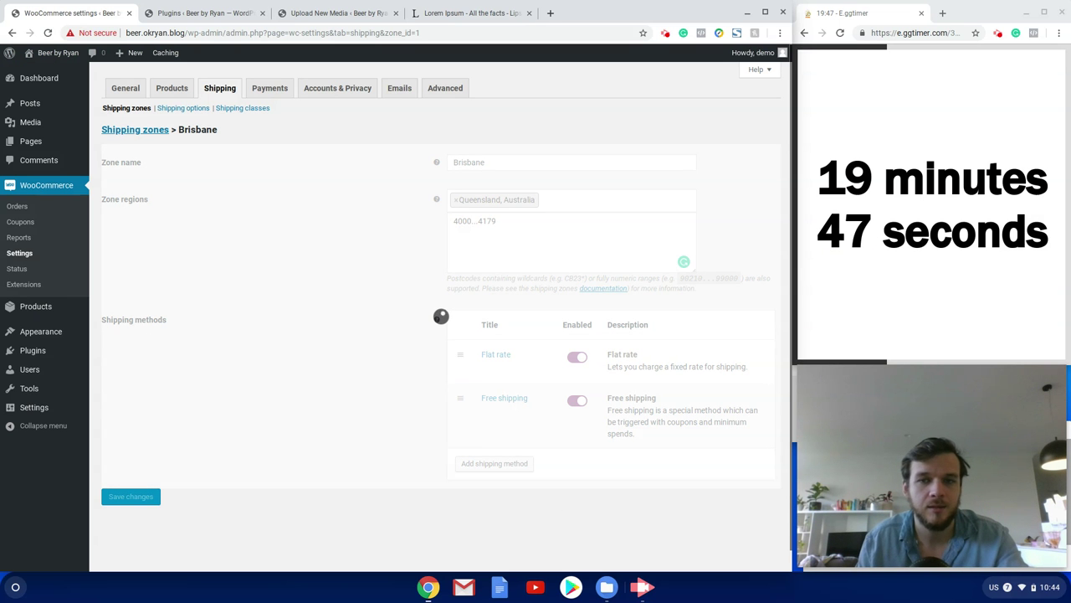
Step: Reopen the Brisbane zone and check its Flat rate costs and the requirement options for Free shipping
click(144, 132)
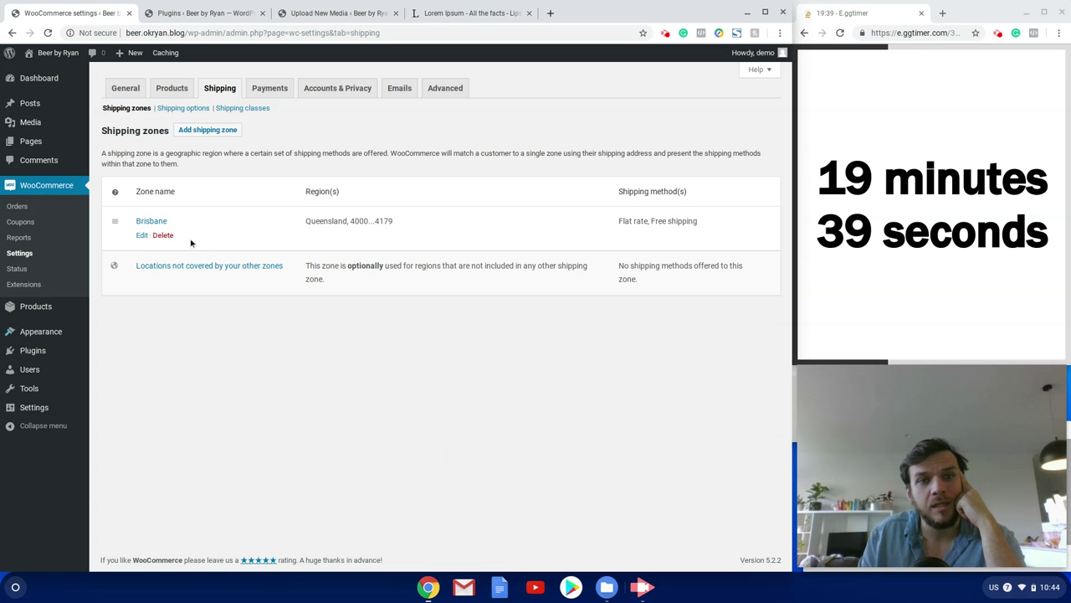
click(141, 235)
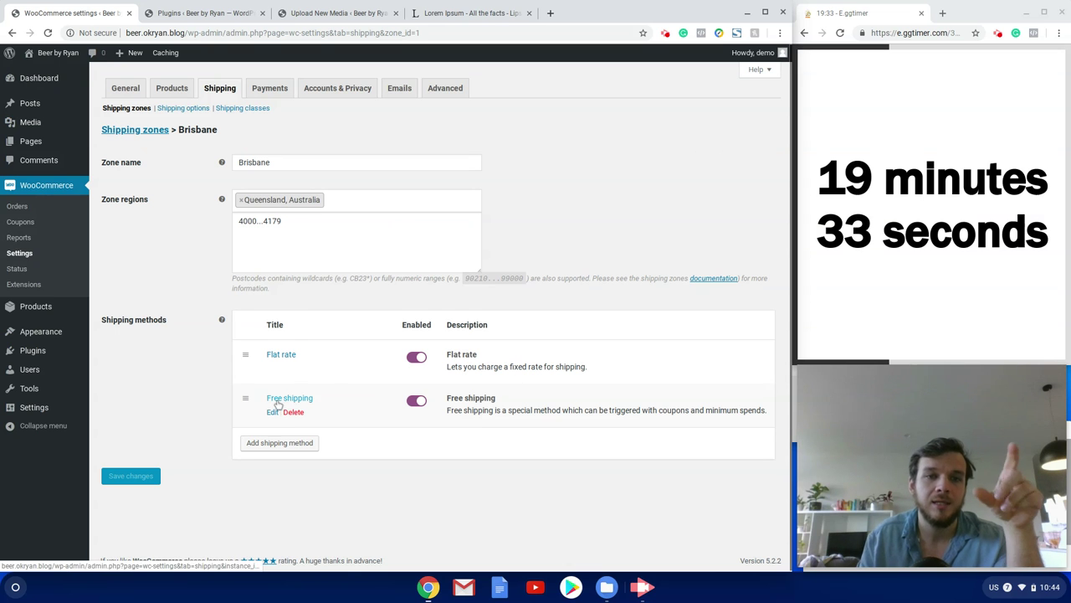
click(272, 368)
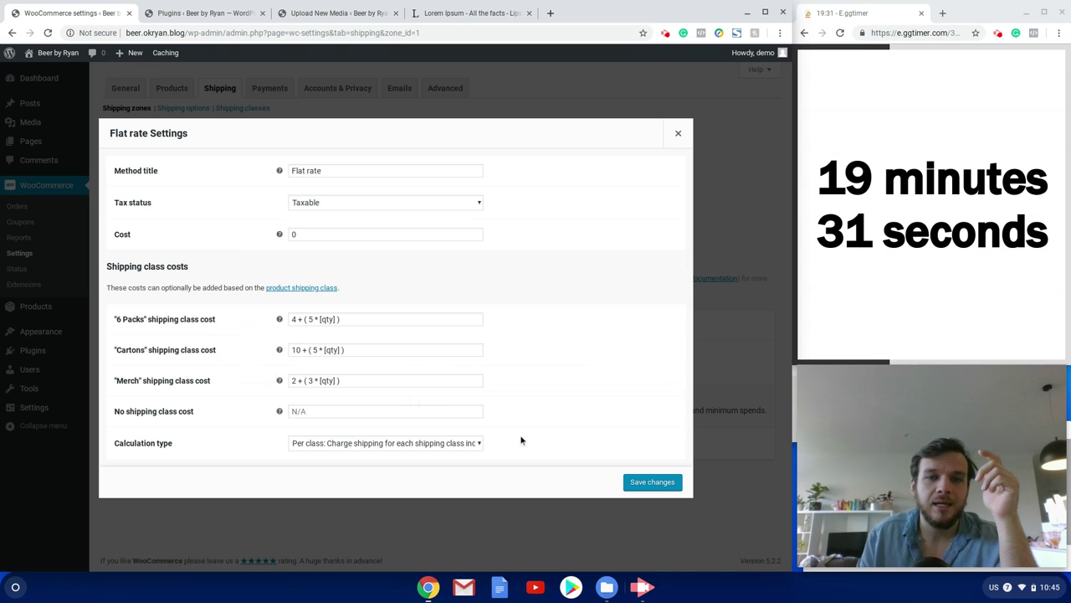
click(678, 133)
click(273, 412)
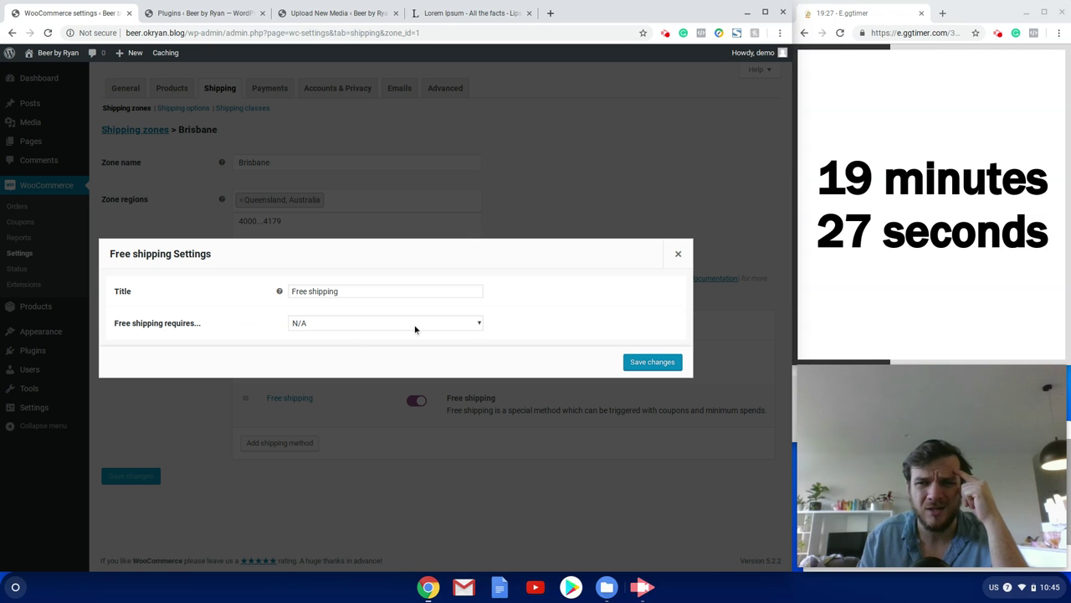
click(415, 329)
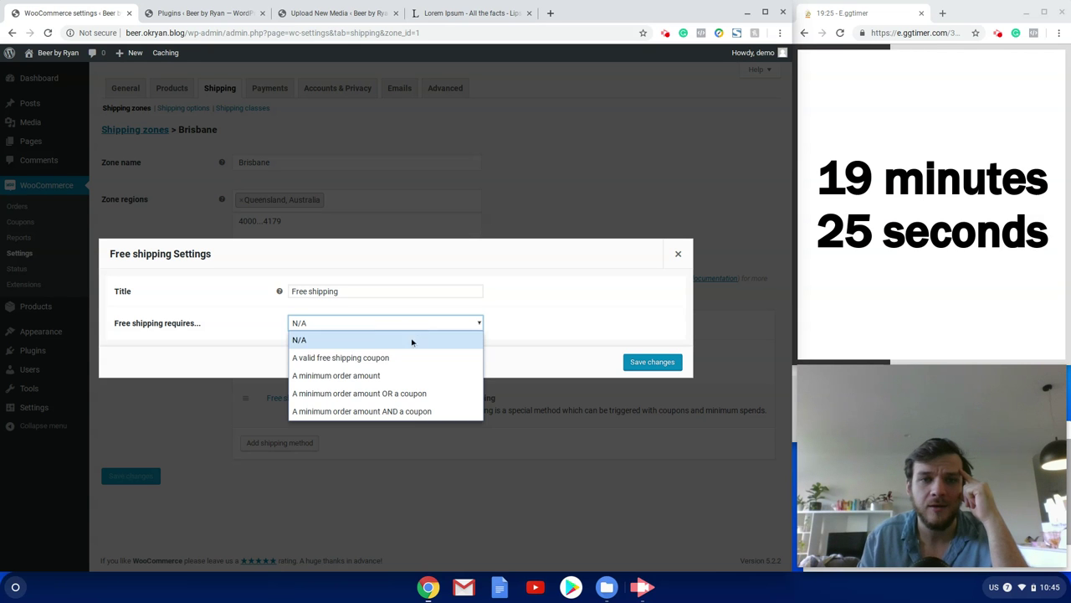
click(678, 253)
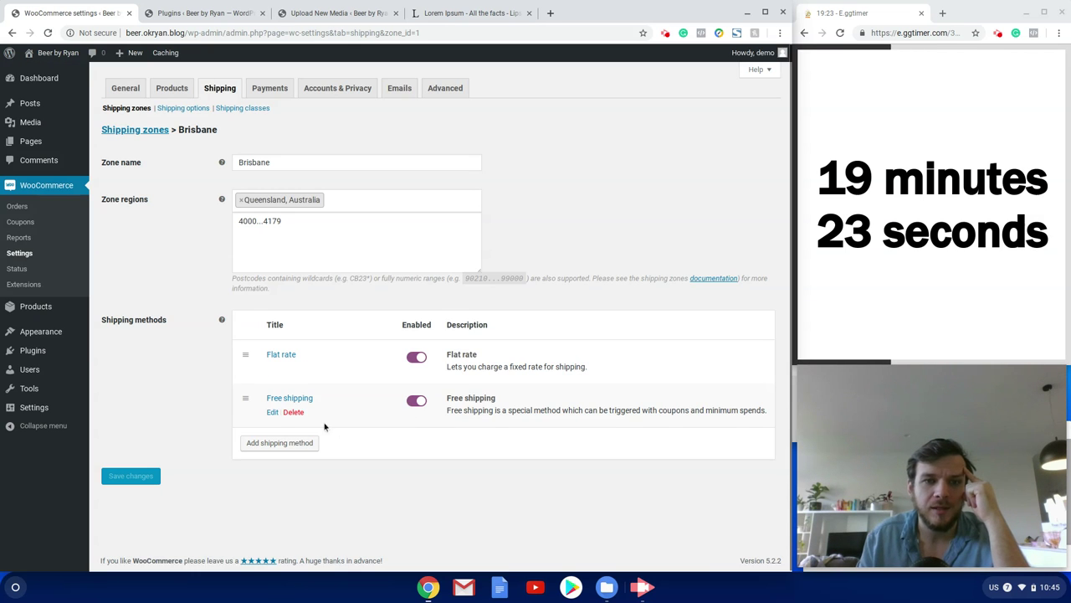
Step: Delete the Free shipping method from the Brisbane zone and add Local pickup instead
click(295, 410)
click(263, 400)
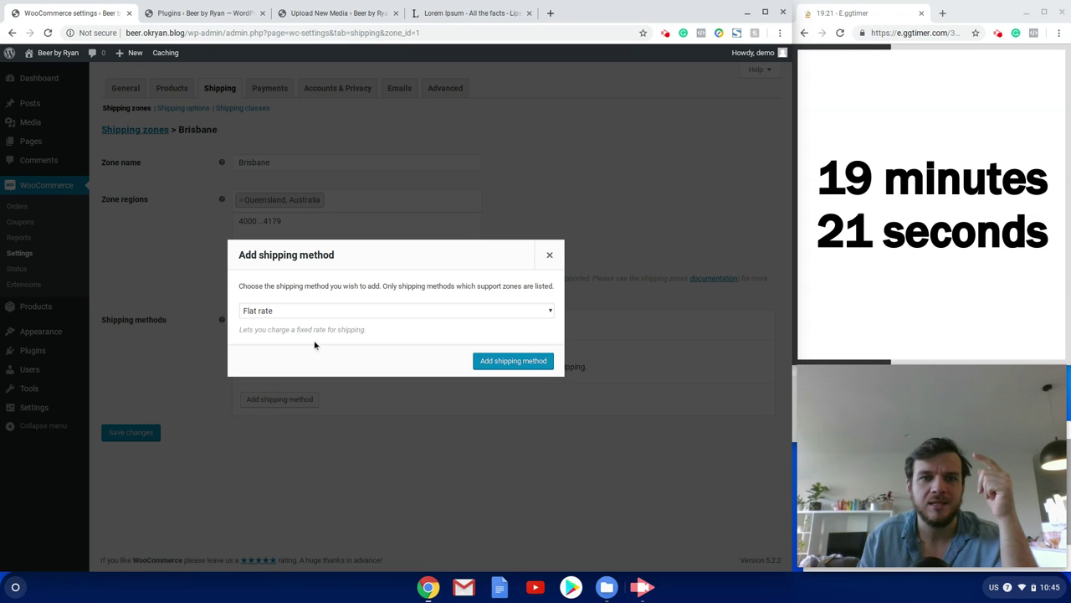
click(310, 310)
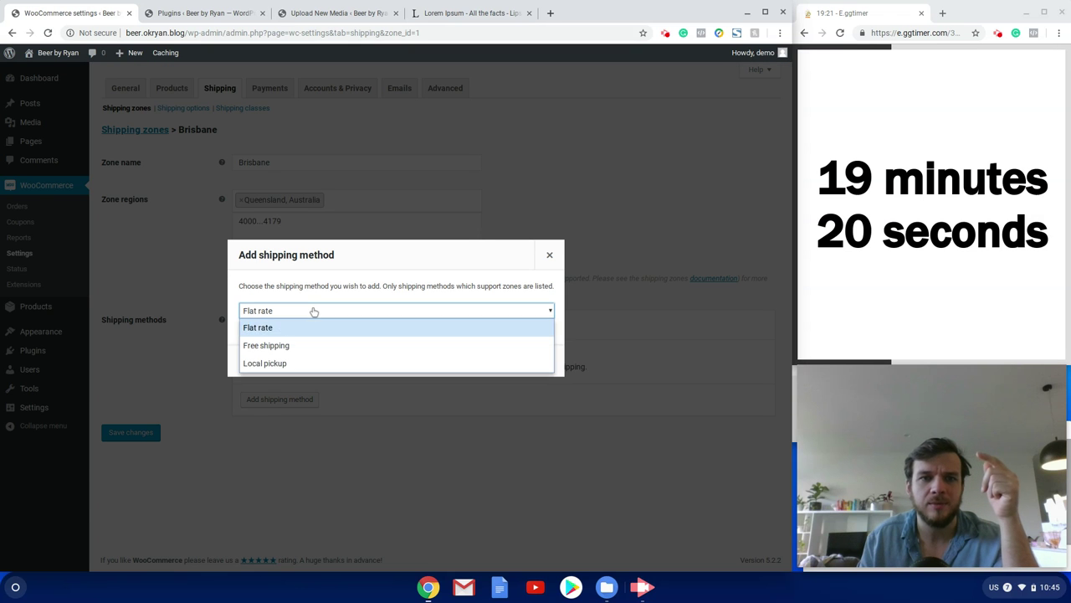
click(284, 363)
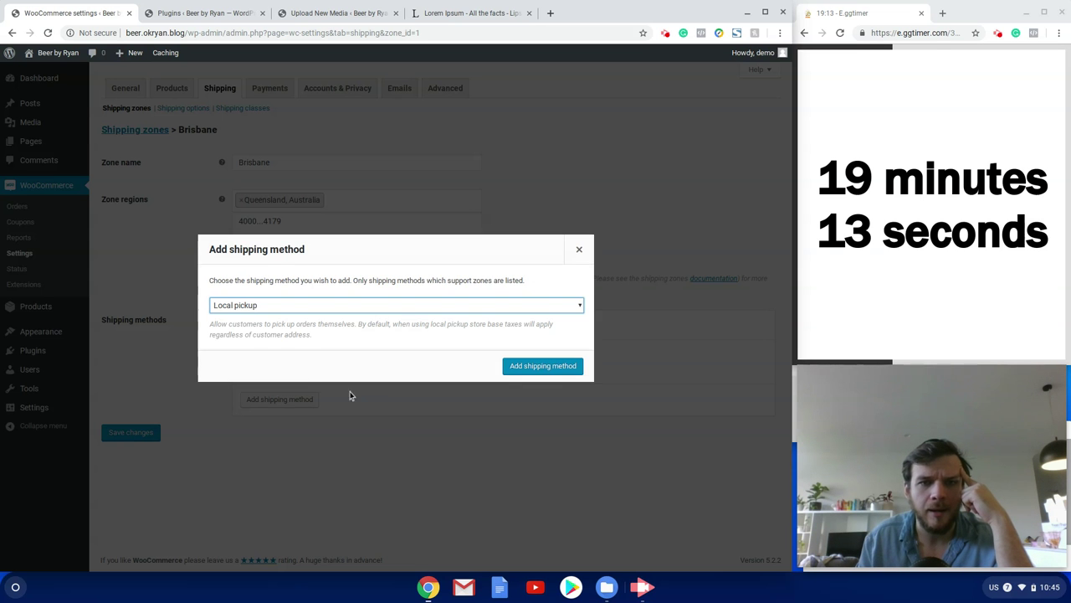
click(557, 366)
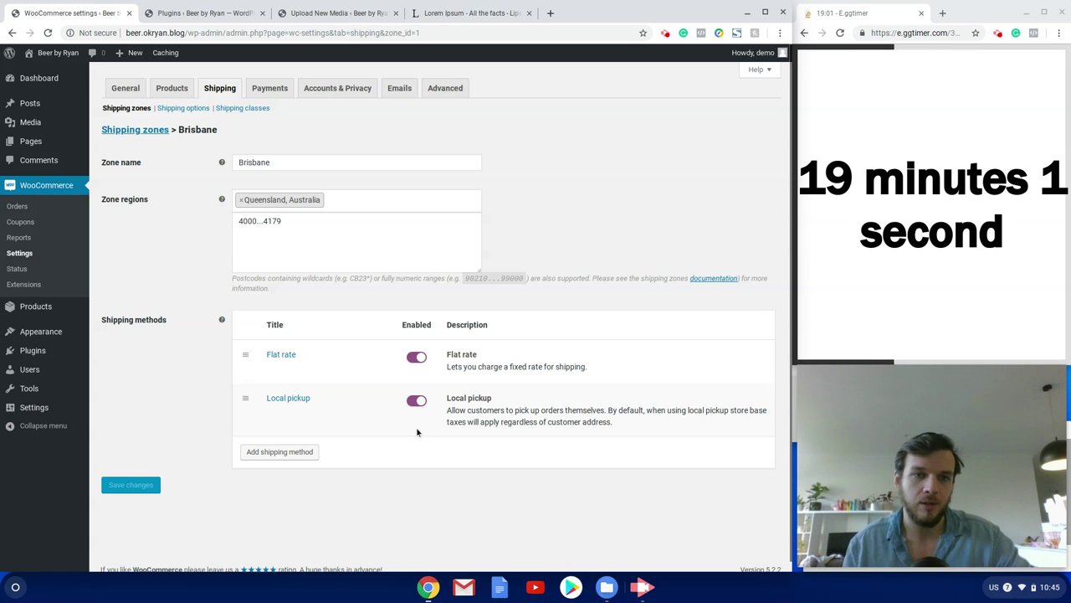
Step: Return to the shipping zones list and start a new zone named "Australia"
click(112, 131)
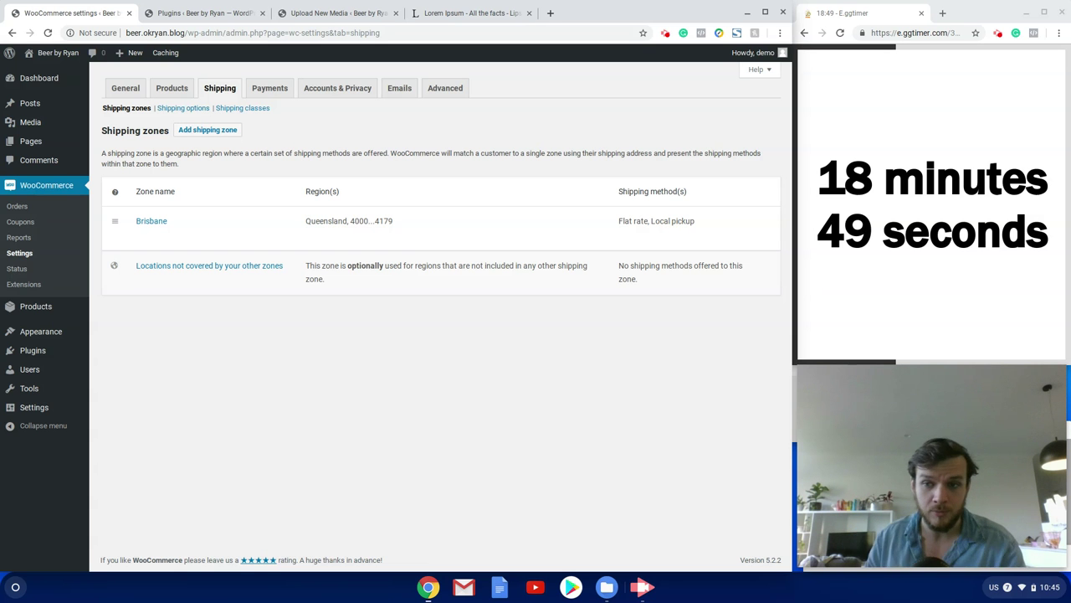
click(213, 140)
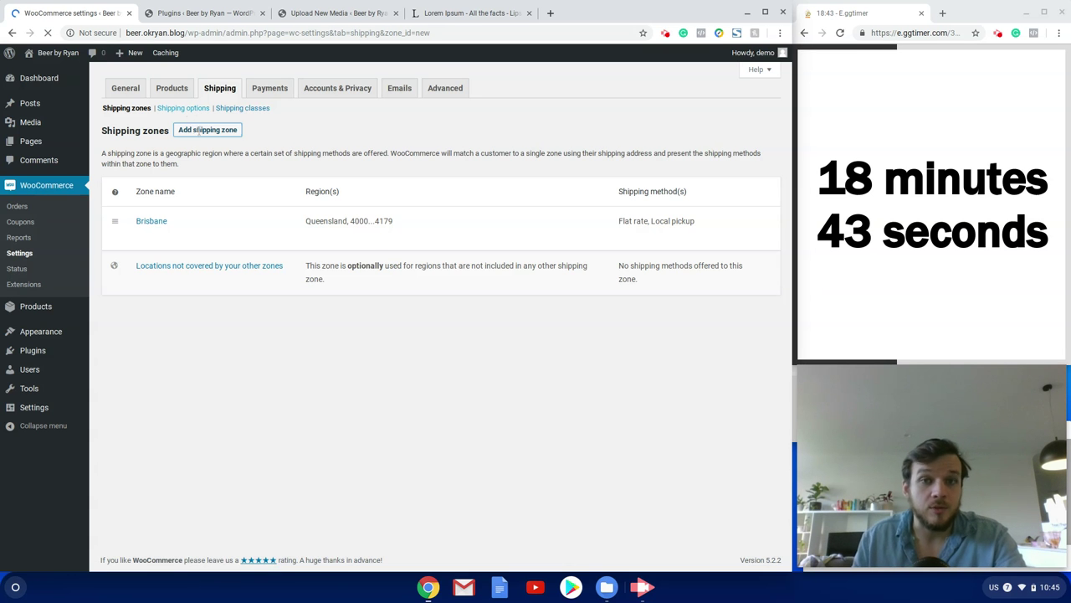
click(257, 163)
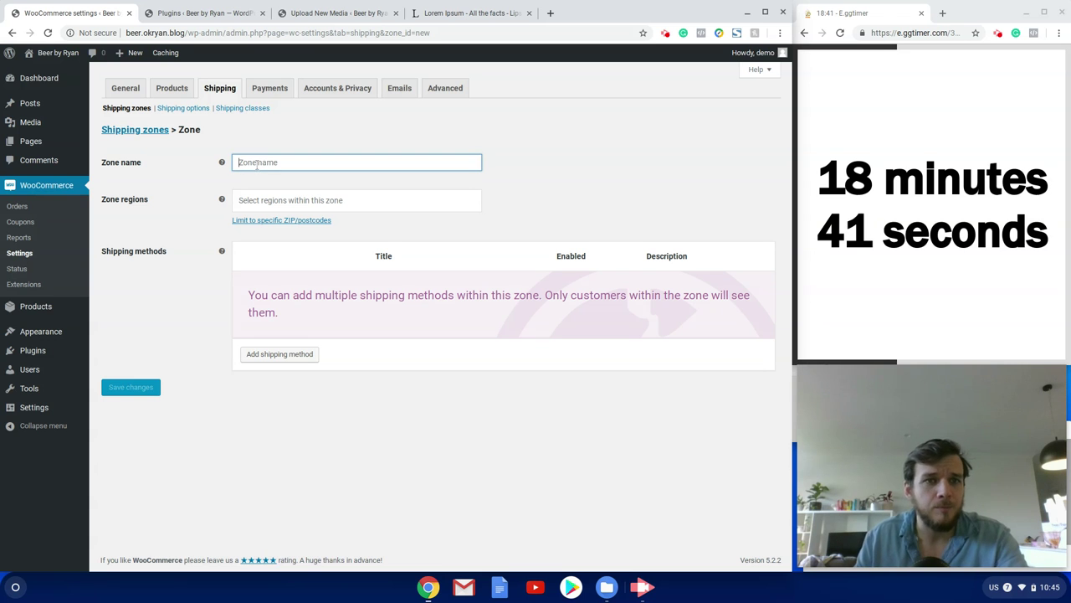
text(Ais)
text(strli)
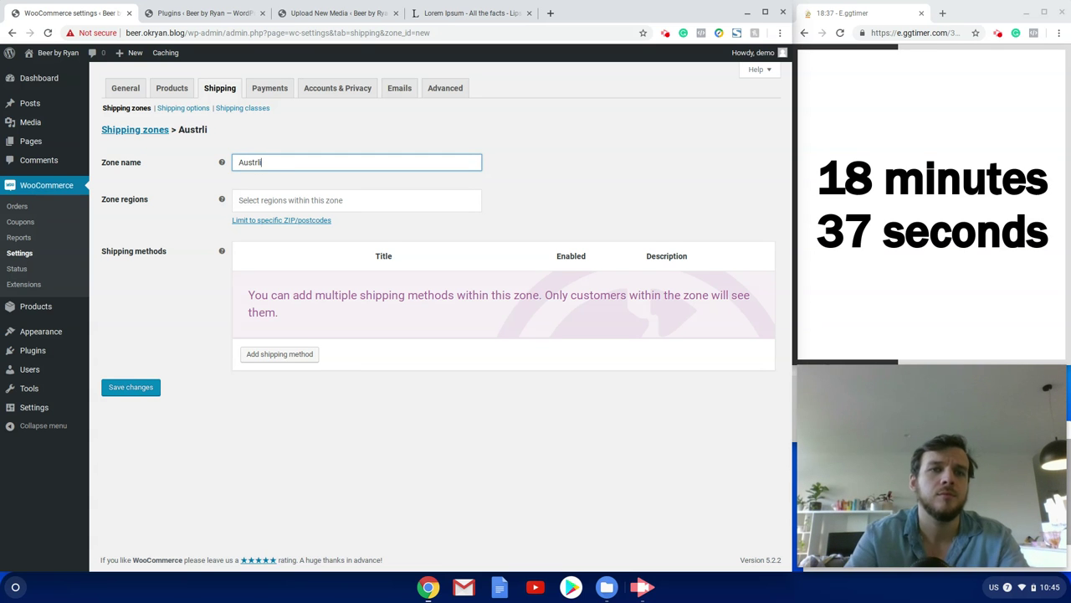
key(BackSpace)
key(BackSpace)
text(a)
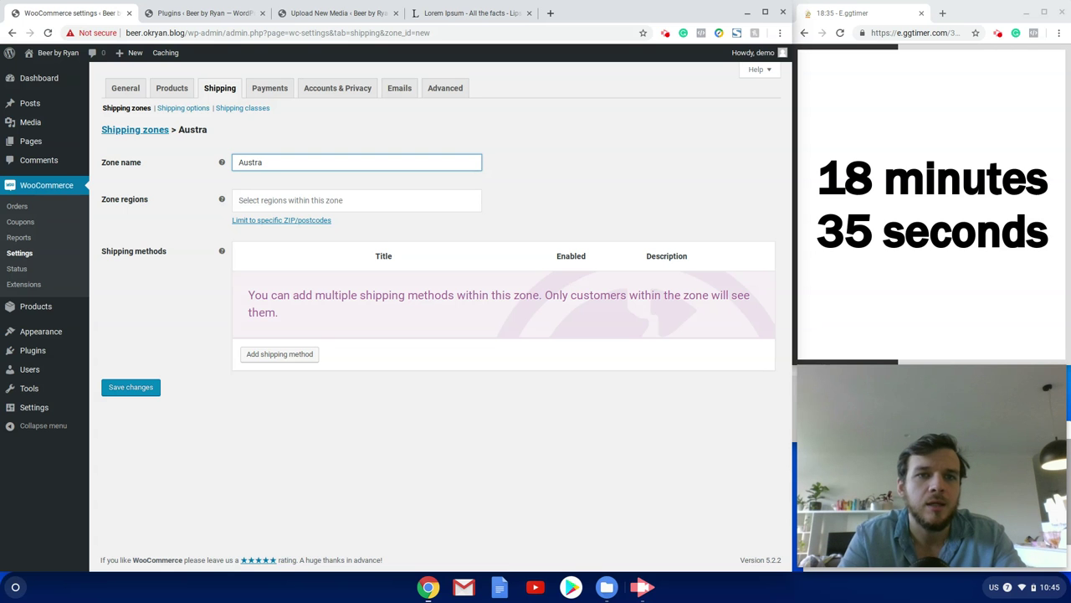
text(lia)
Step: Set the new zone's region to the whole of Australia
key(Tab)
text(Au)
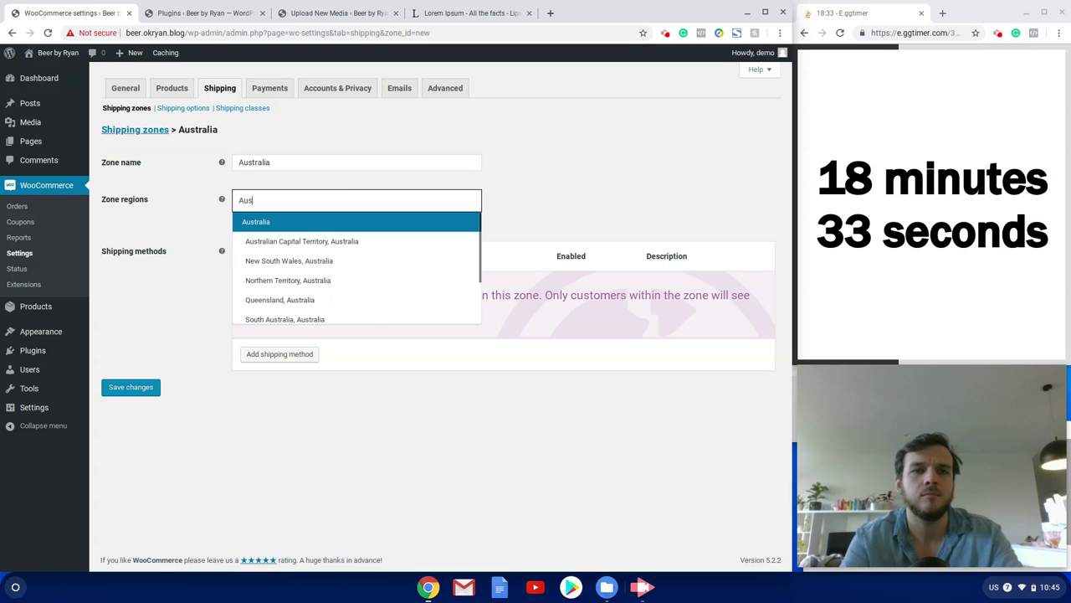
text(s)
click(430, 222)
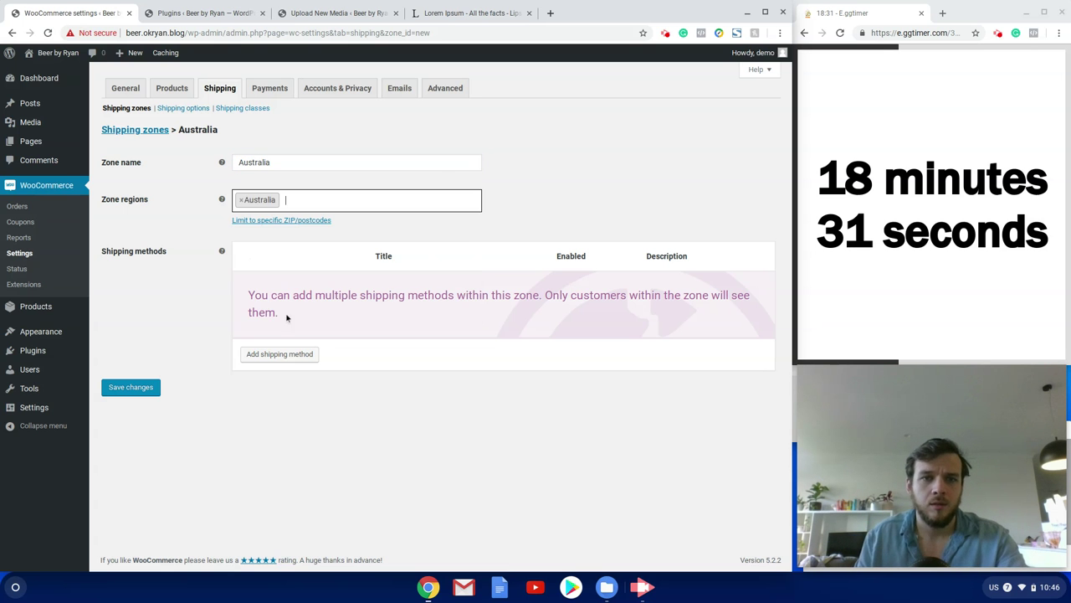
Step: Add the Flat rate method to the Australia zone and open its settings
click(279, 353)
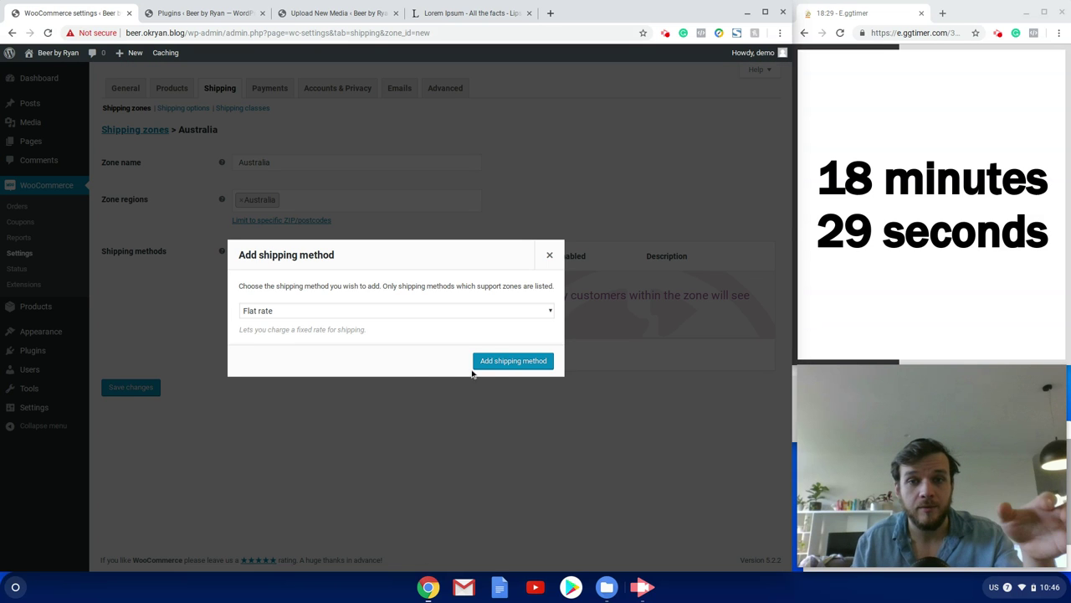
click(494, 362)
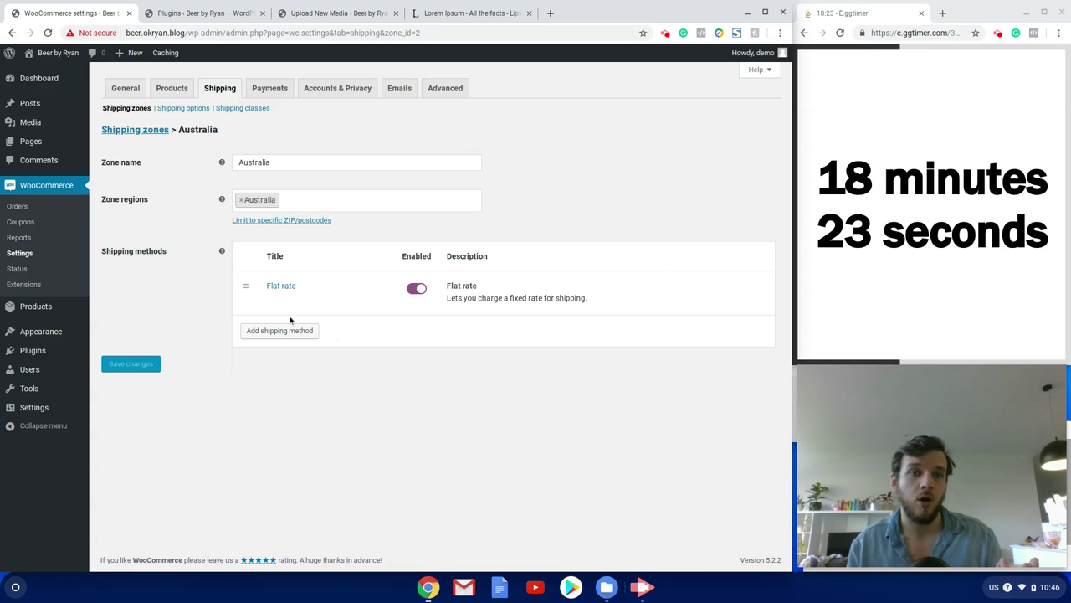
click(275, 302)
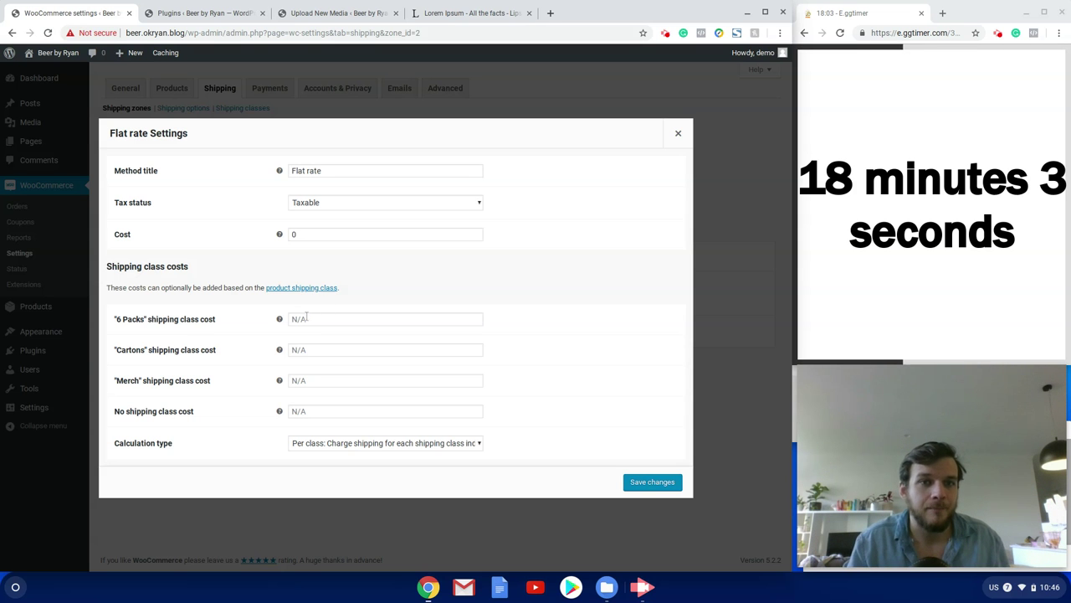
Step: Set the "6 Packs" shipping class cost of the Australia flat rate to "10 + ( 5 * [qty] )"
click(341, 317)
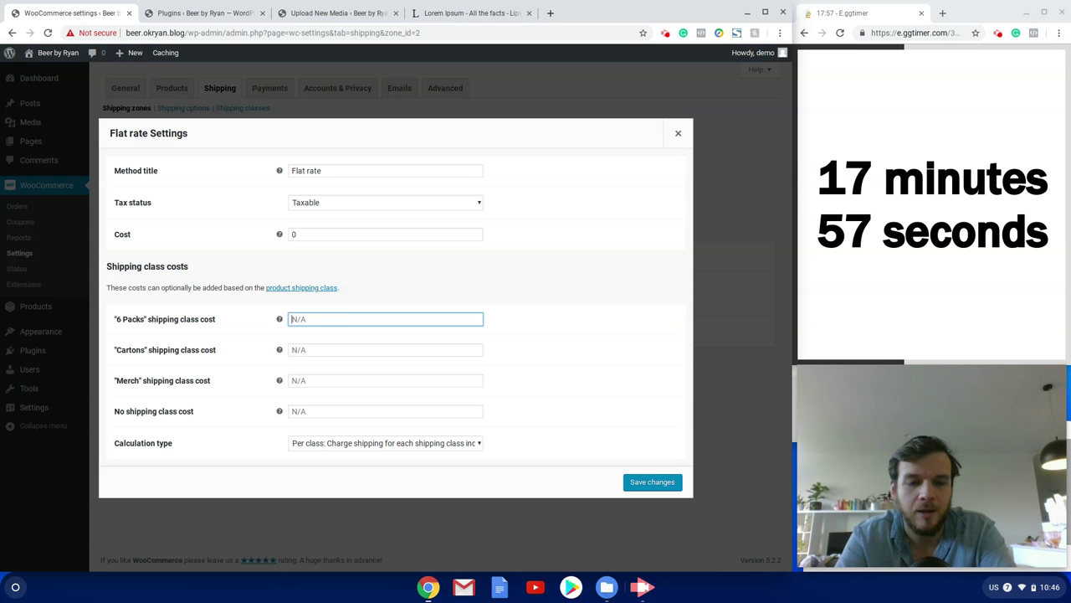
text(10 +)
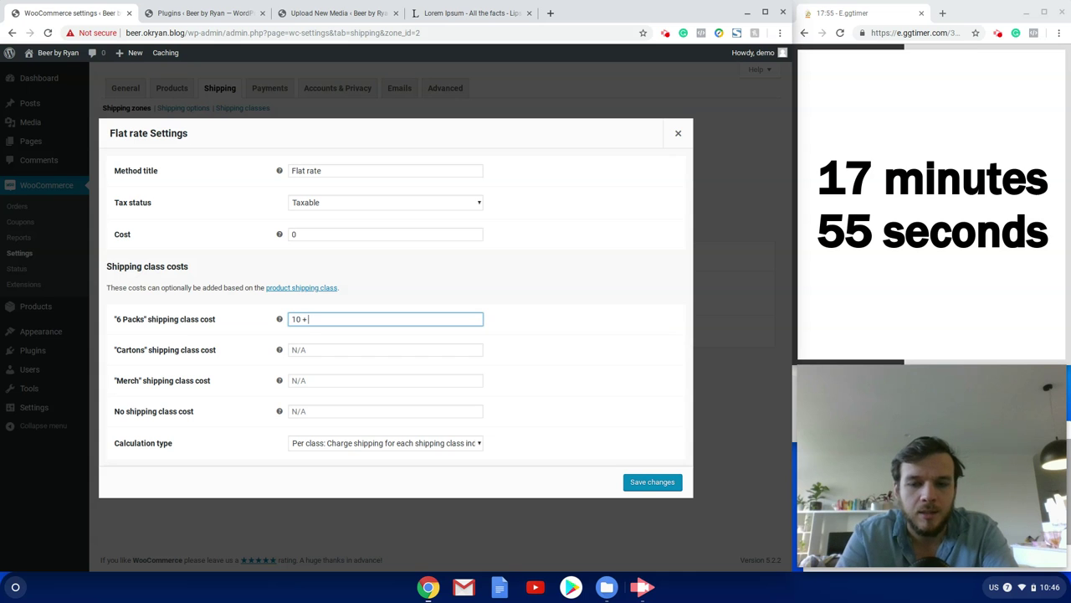
text( 9)
text( ()
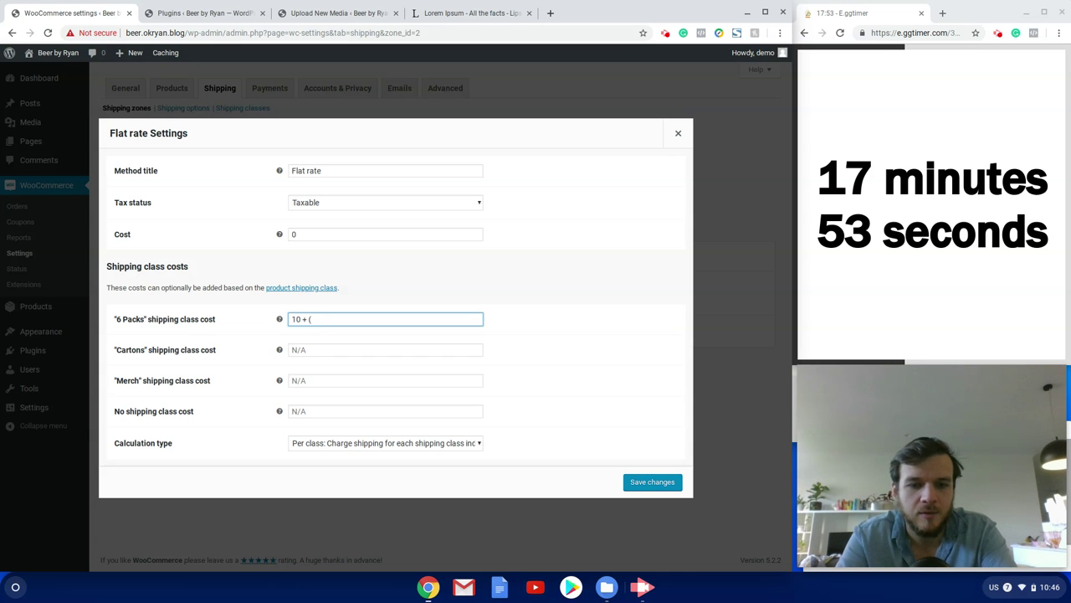
text( 5 * )
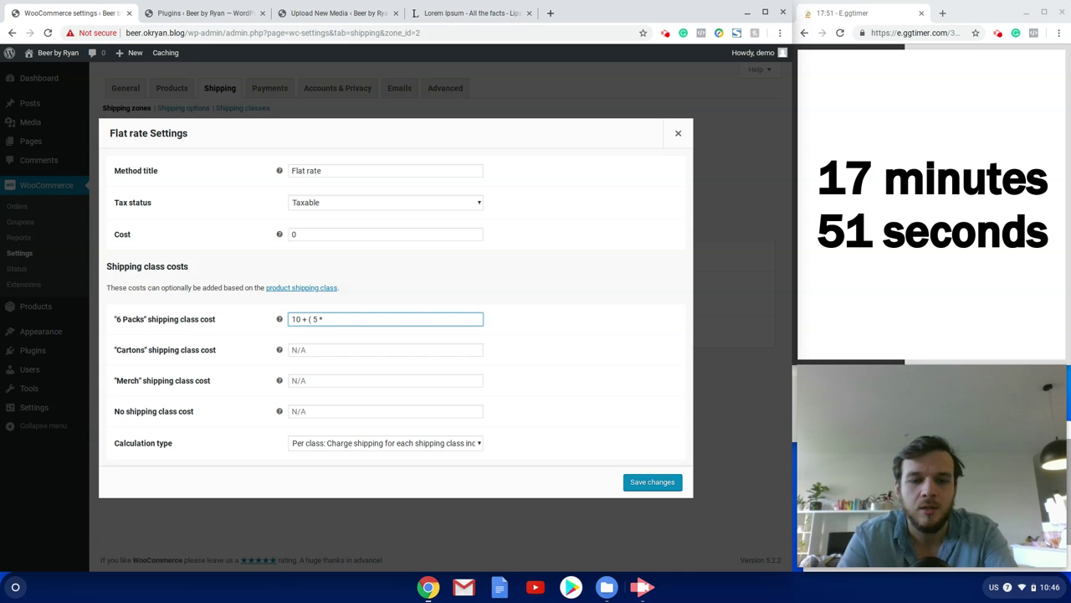
text([)
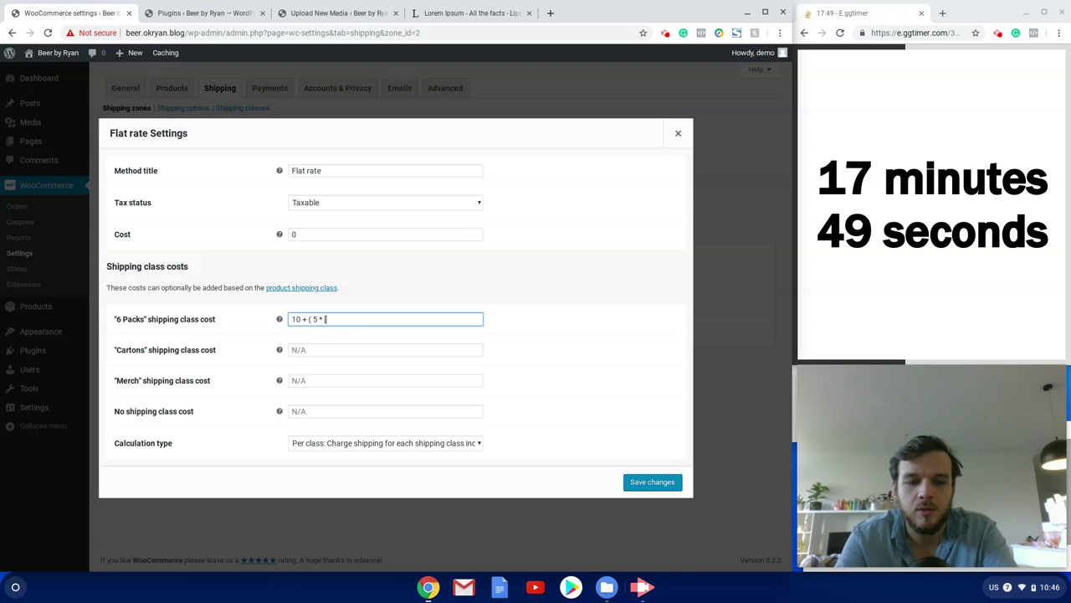
text(qty])
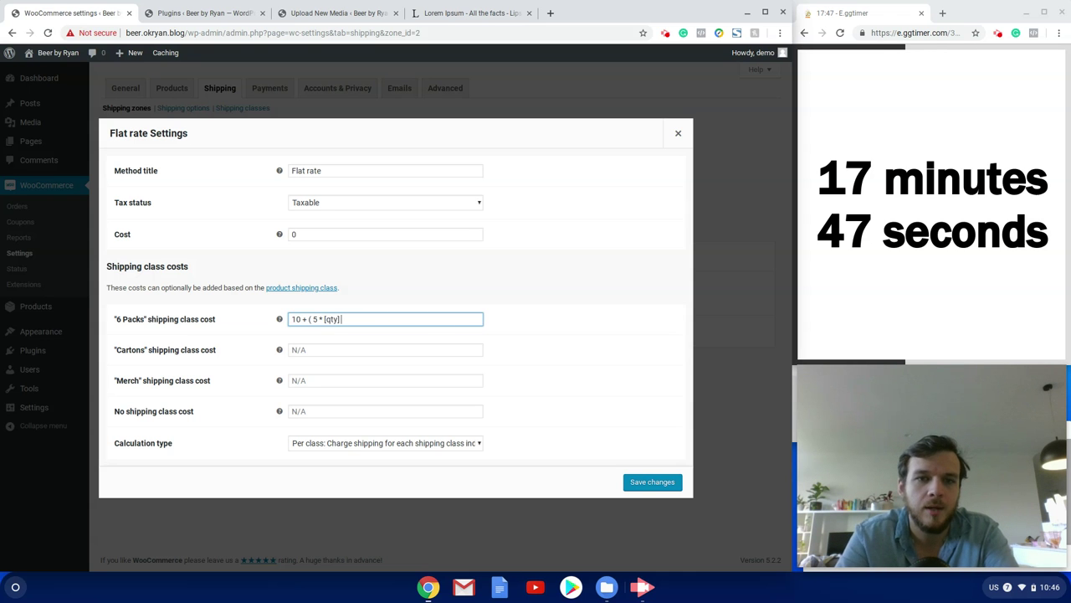
text( ))
Step: Set the "Cartons" shipping class cost to "15 + ( 5 * [qty] )"
click(383, 344)
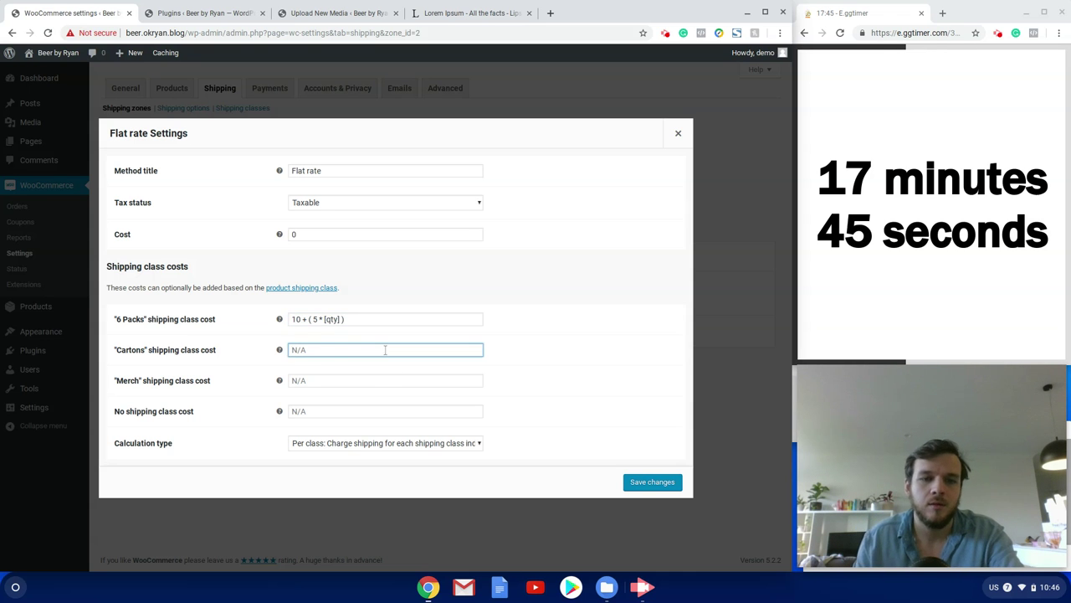
text(4 + ( 5 * [qty] ))
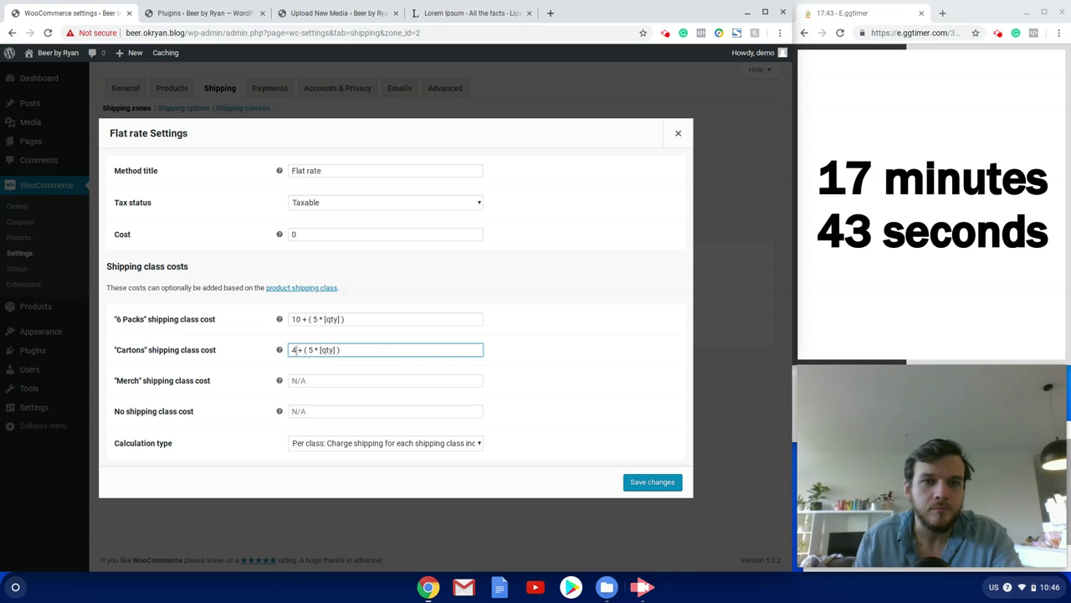
click(291, 349)
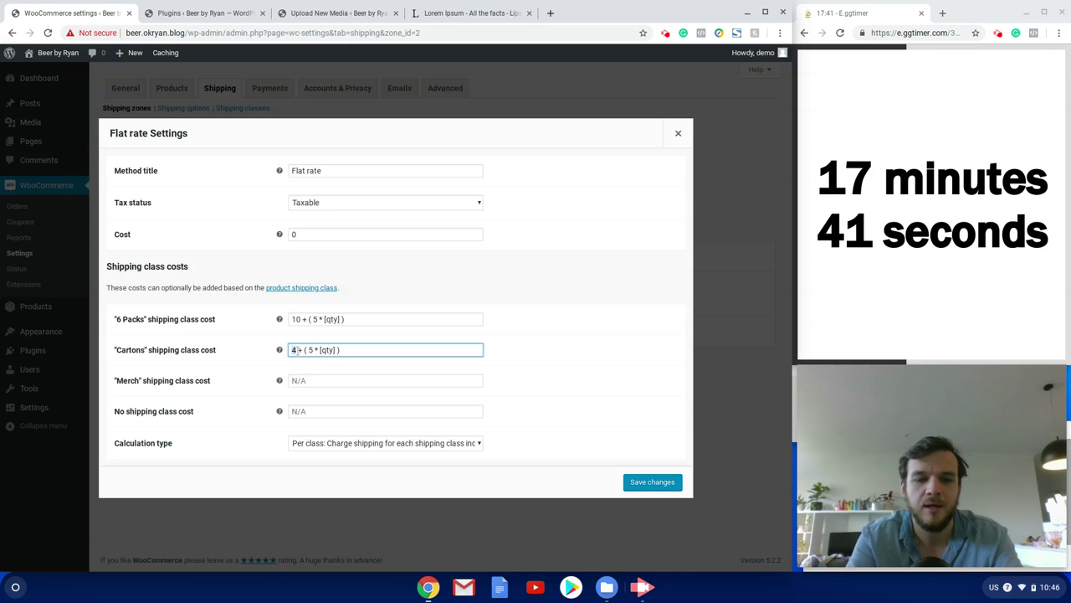
text(15)
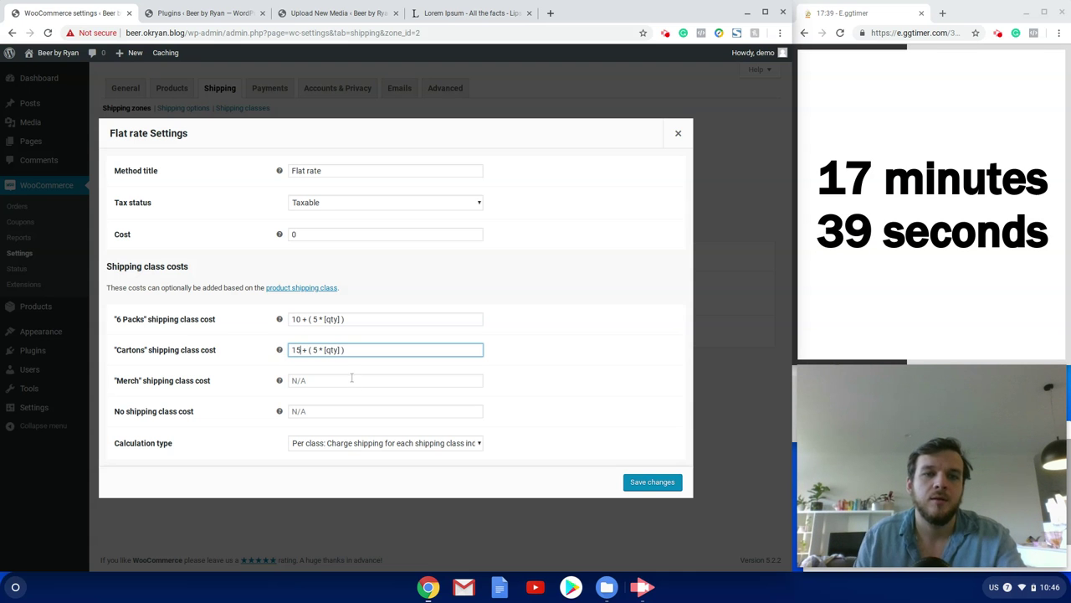
Step: Set the "Merch" shipping class cost to "2 + ( 3 * [qty] )" and save the flat rate settings
click(350, 378)
text(4 + ( 5 * [qty] ))
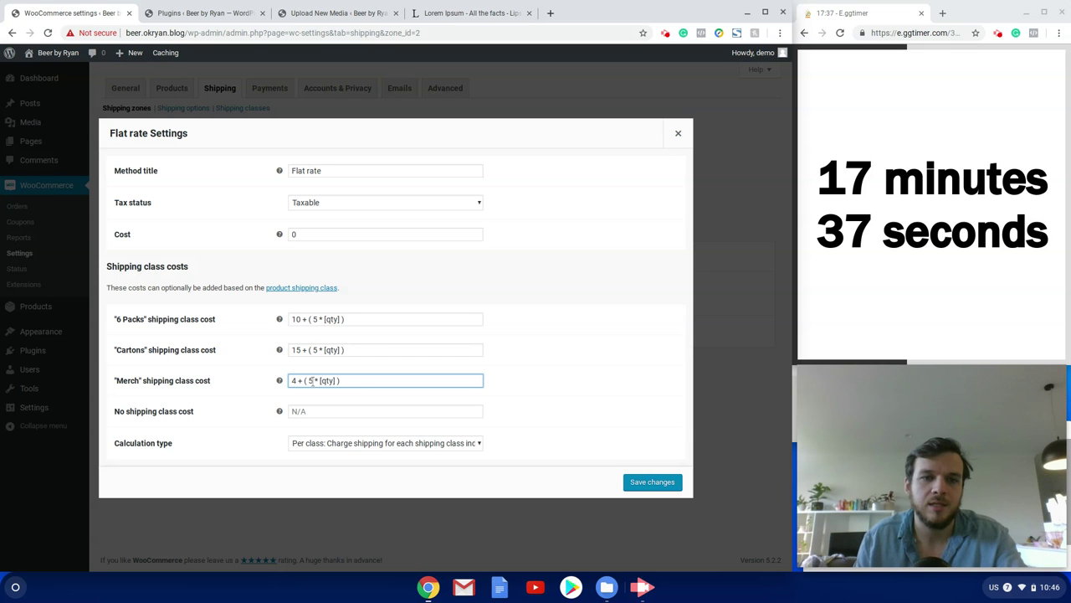
double_click(309, 380)
text(3)
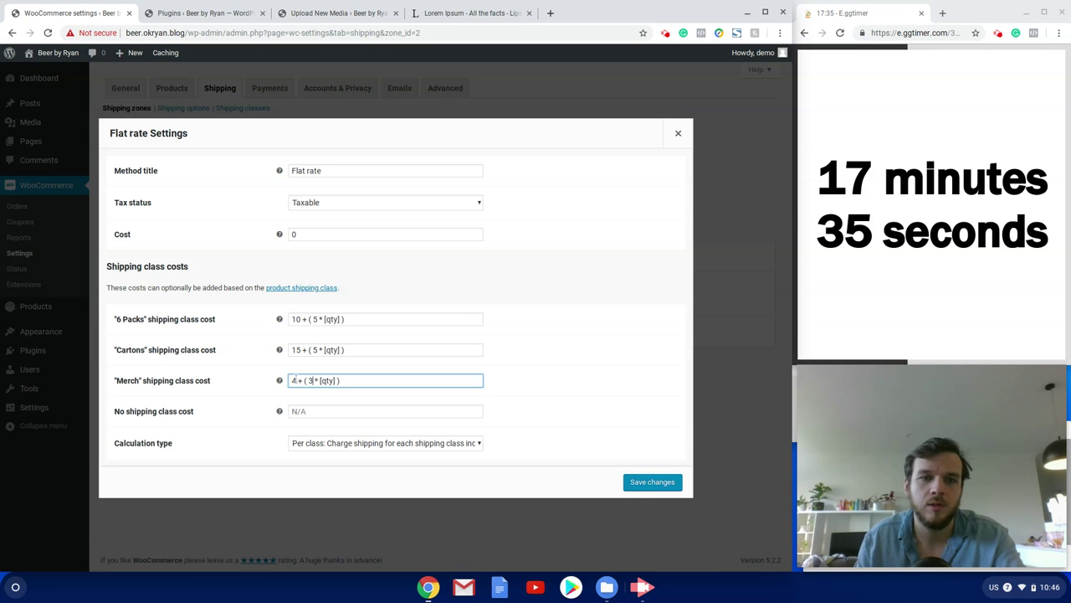
text(2)
click(325, 416)
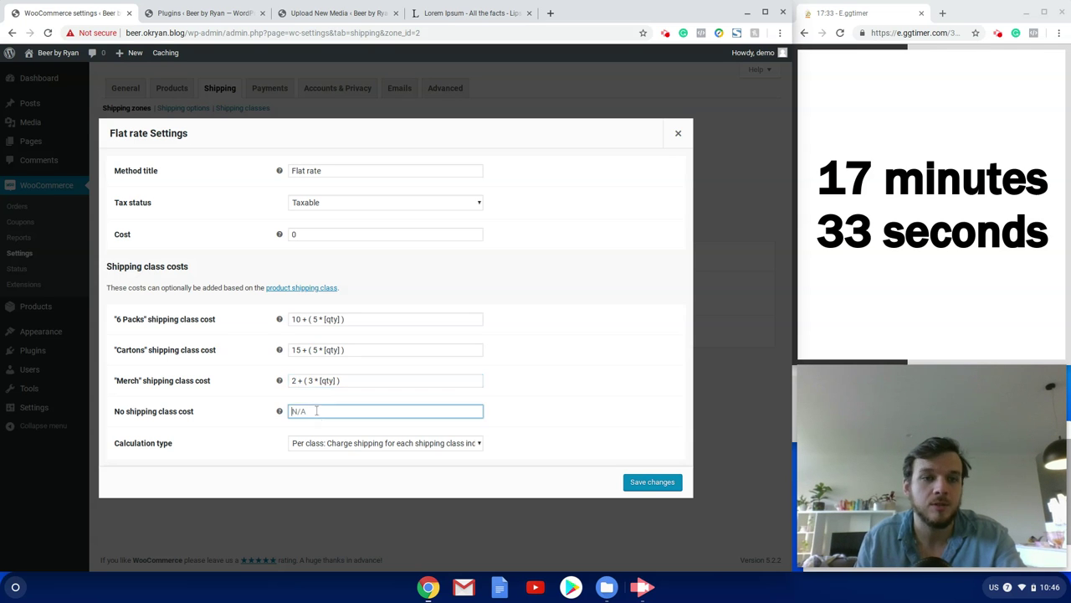
click(634, 485)
Step: Close the Plugins and Upload New Media browser pages
mouse_move(87, 314)
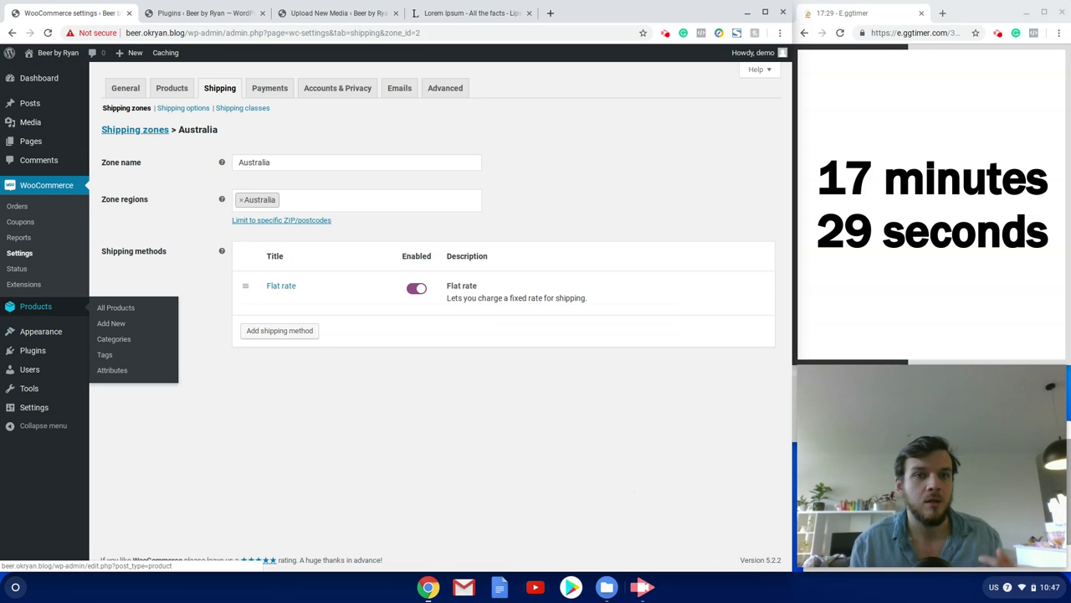
click(192, 14)
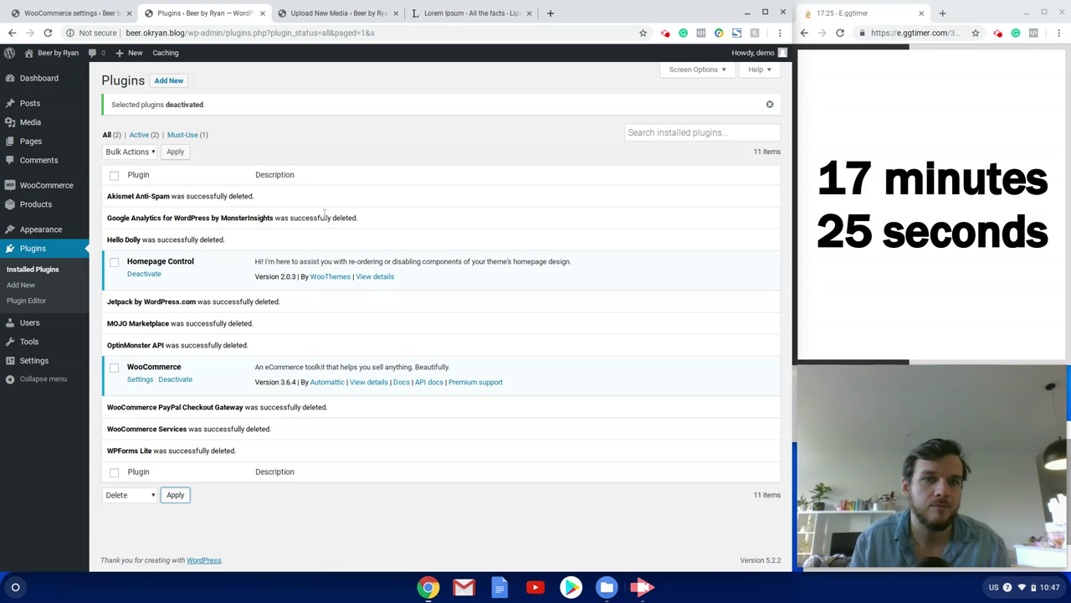
click(262, 13)
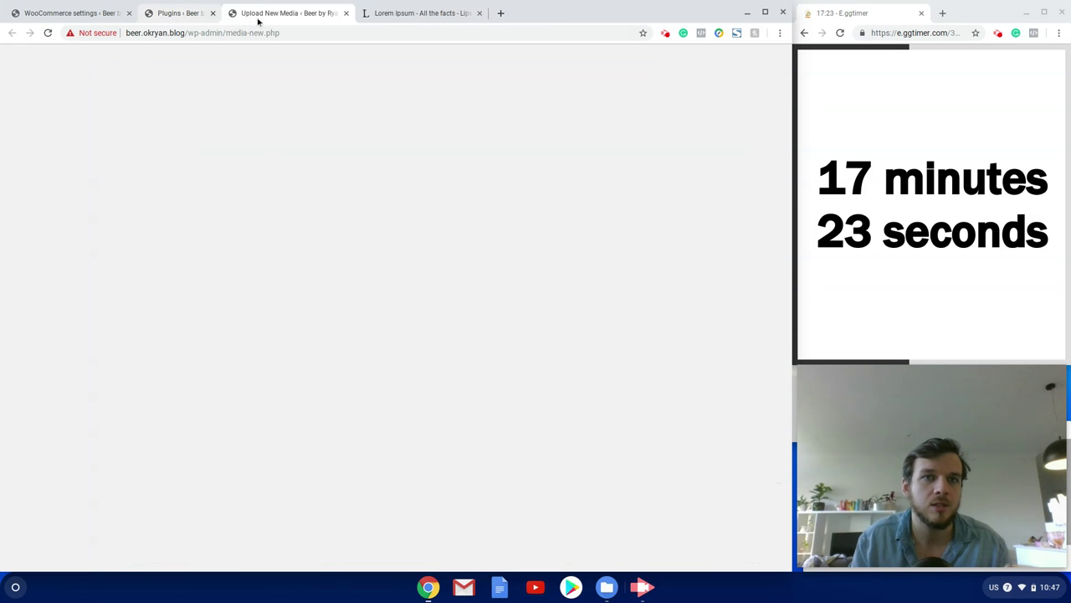
scroll(299, 275, down, 4)
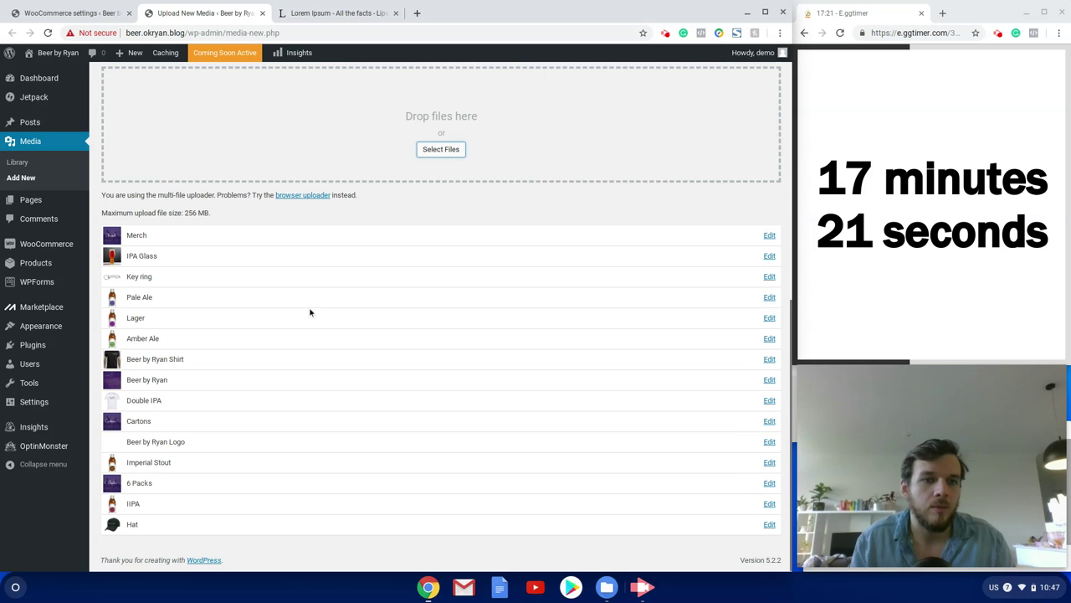
click(262, 14)
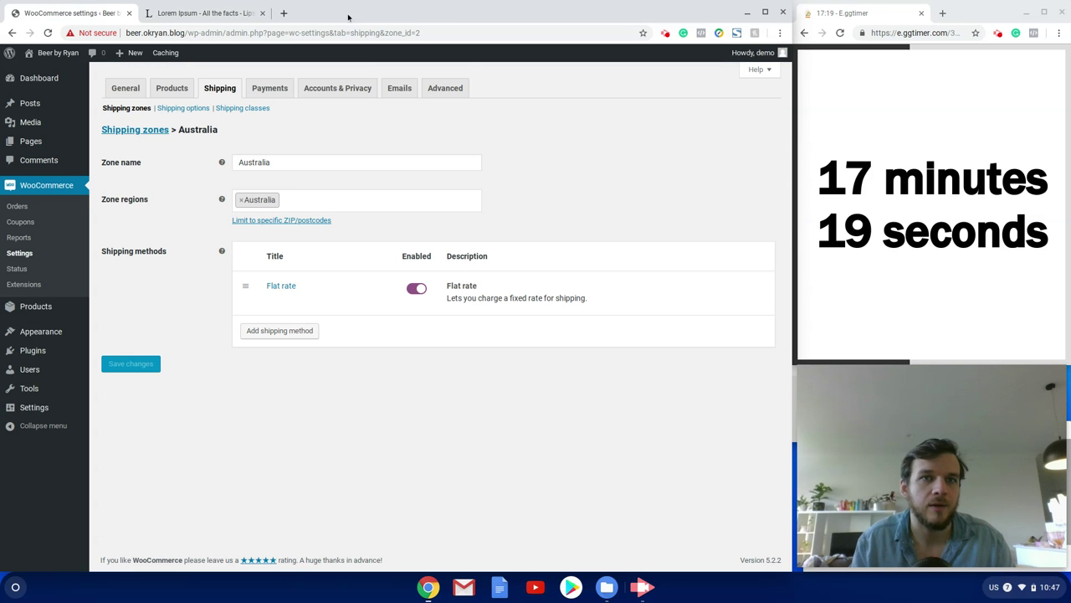
Step: Copy the first paragraph of placeholder text from the Lorem Ipsum page and close that page
click(226, 14)
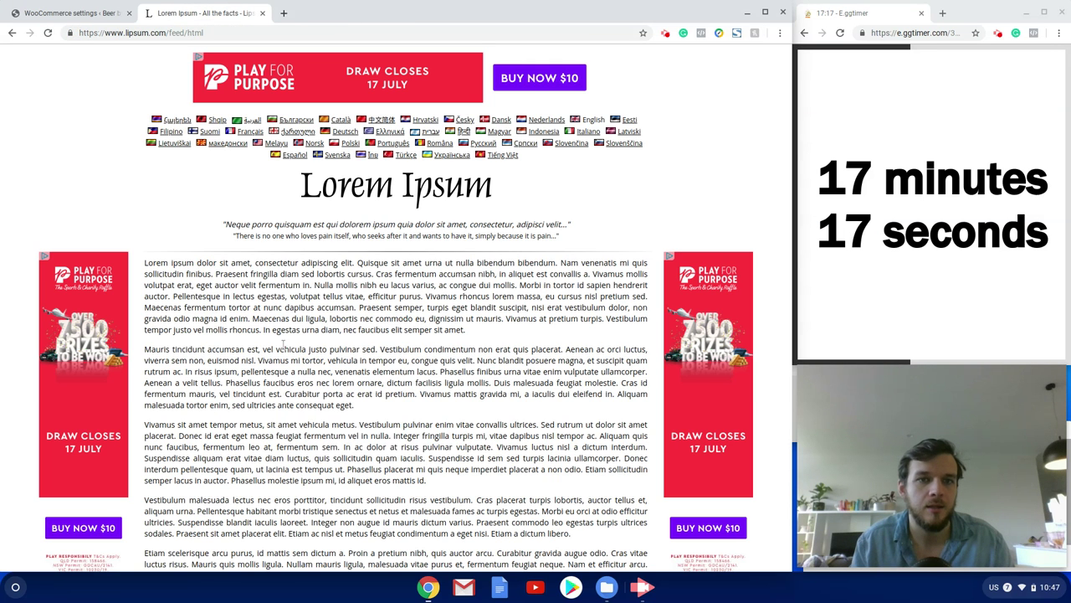
drag(487, 339, 130, 270)
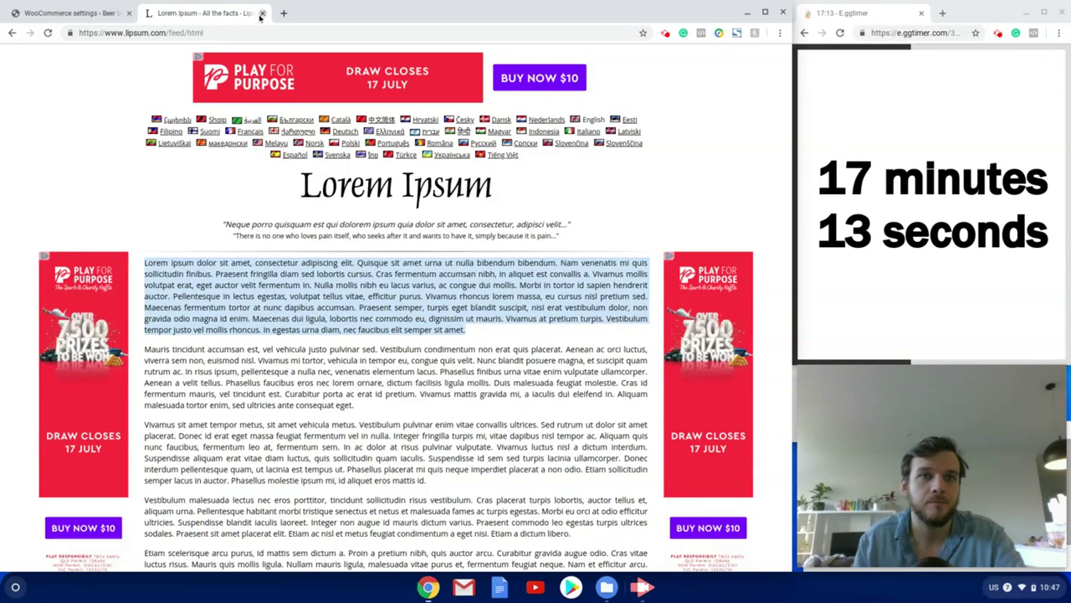
key(ctrl+shift+Tab)
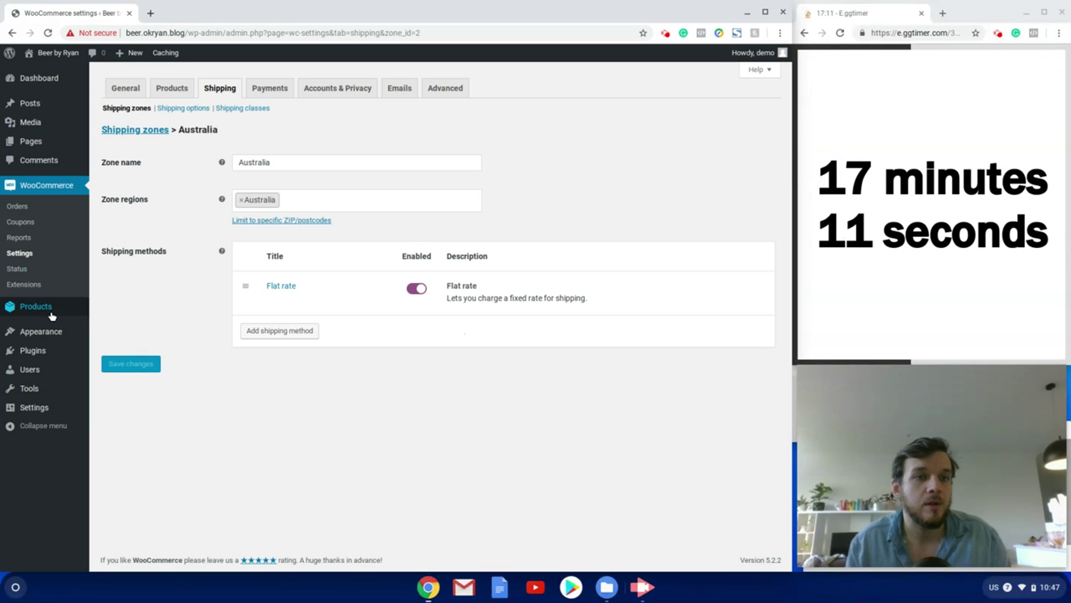
Step: Open the product Categories page in a separate browser tab and switch to it
mouse_move(49, 311)
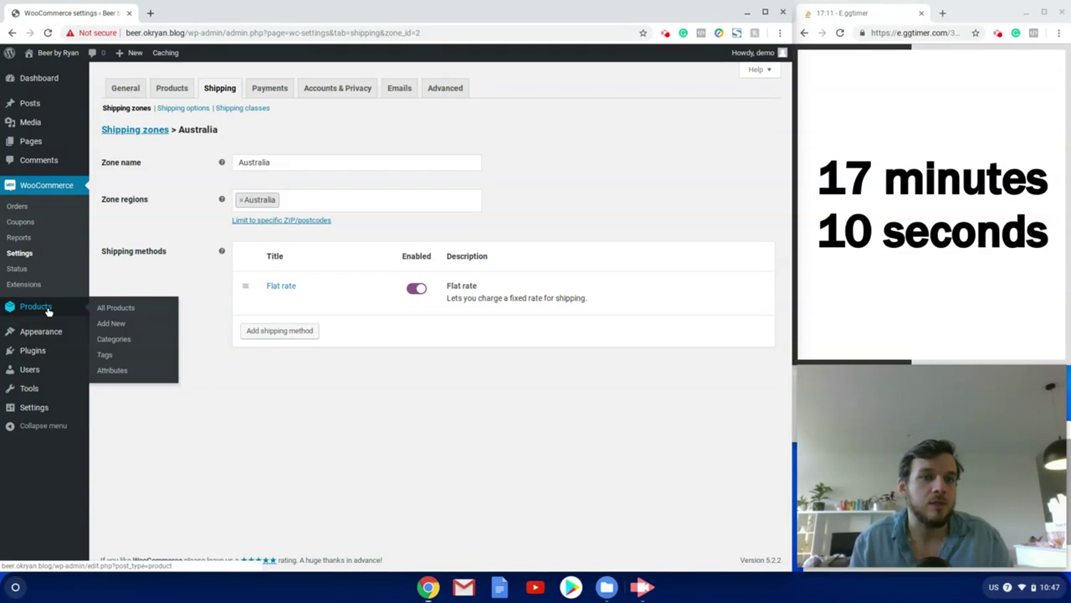
right_click(119, 336)
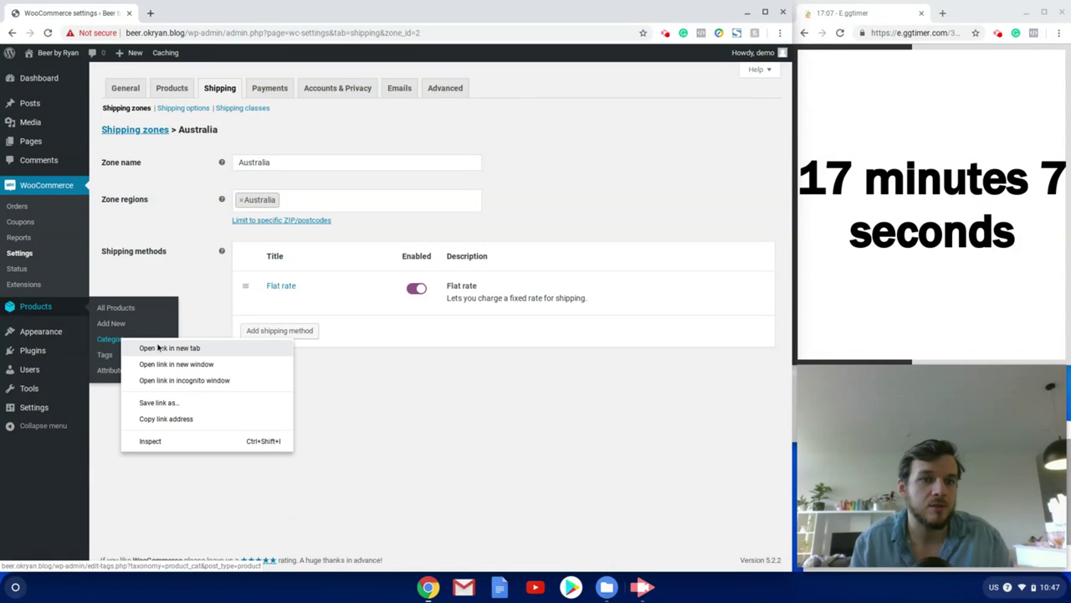
click(159, 347)
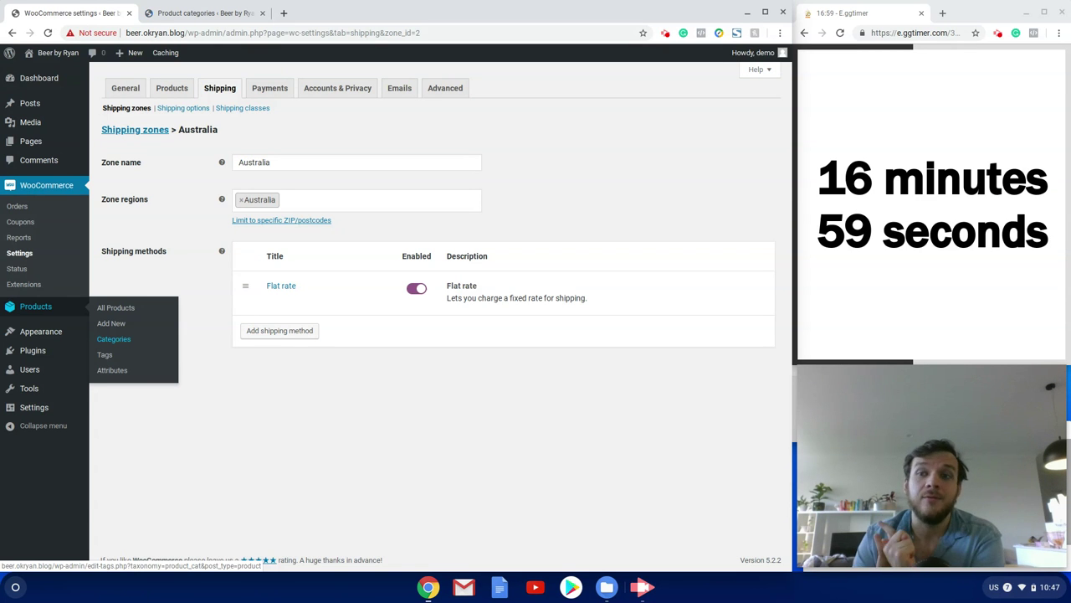
click(183, 12)
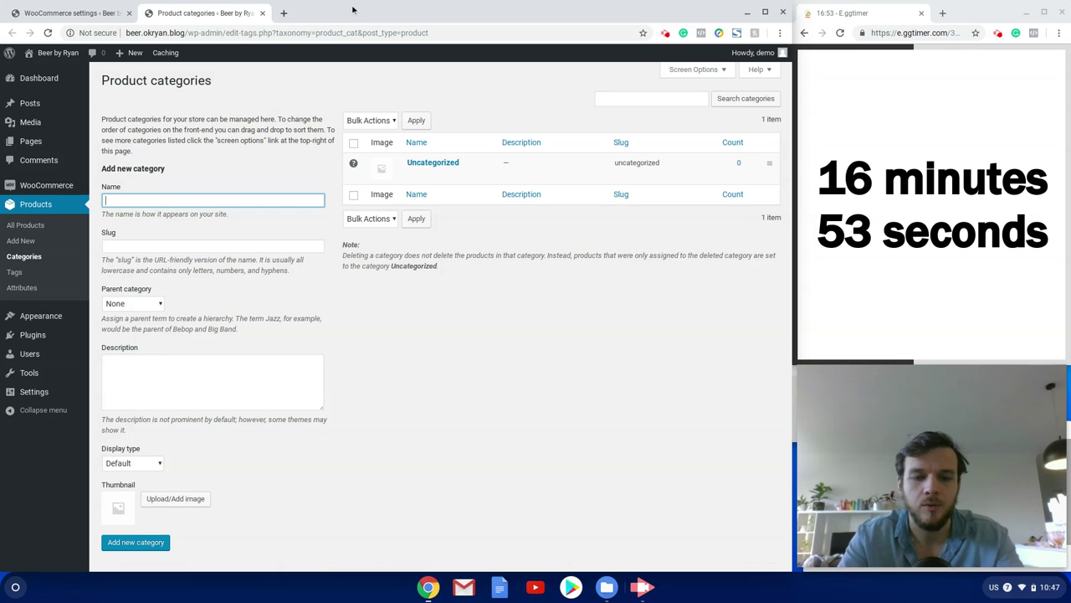
Step: Add a product category named "6 Packs" with the 6-Packs.jpg image from the media library as its thumbnail
text(6 Packs)
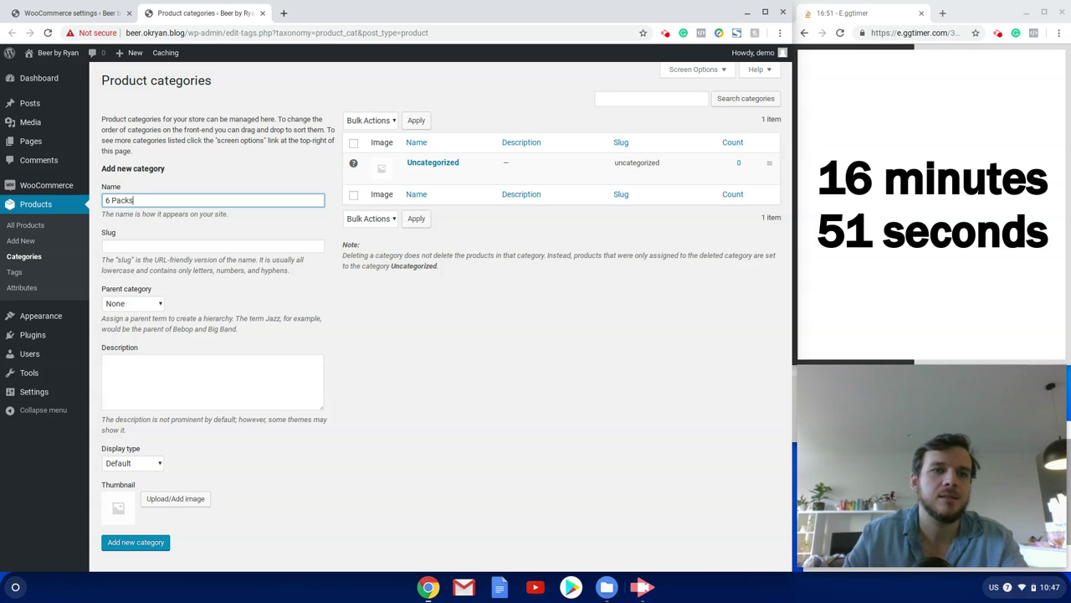
click(190, 501)
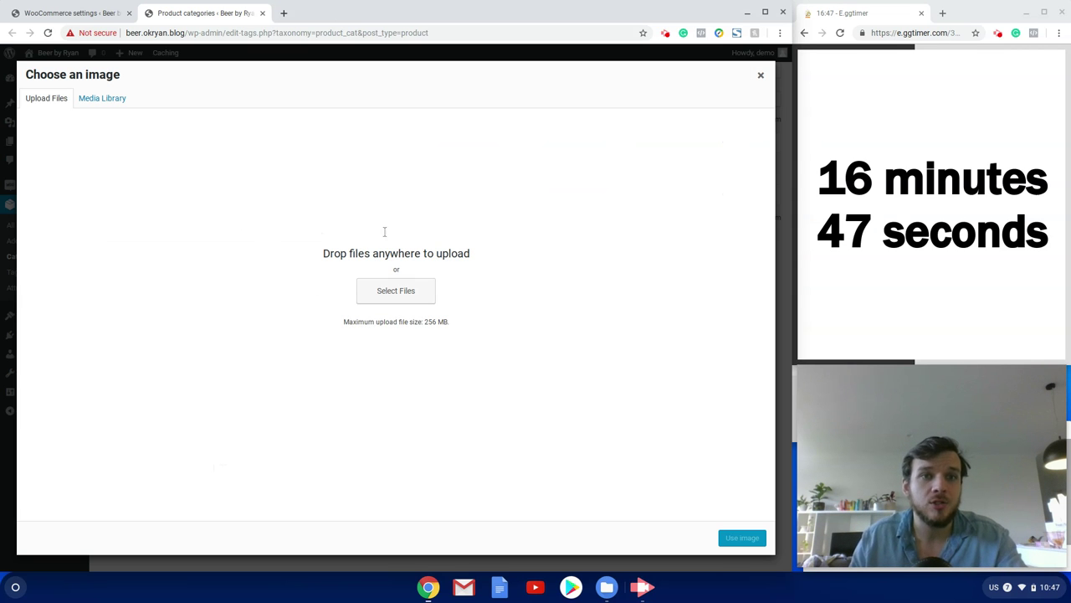
click(103, 100)
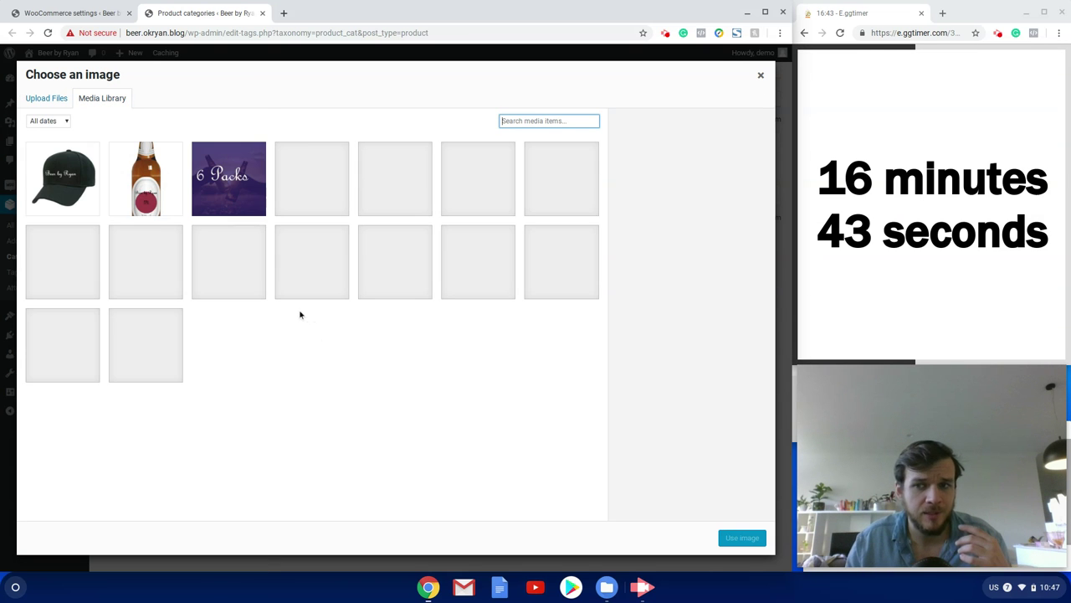
click(228, 184)
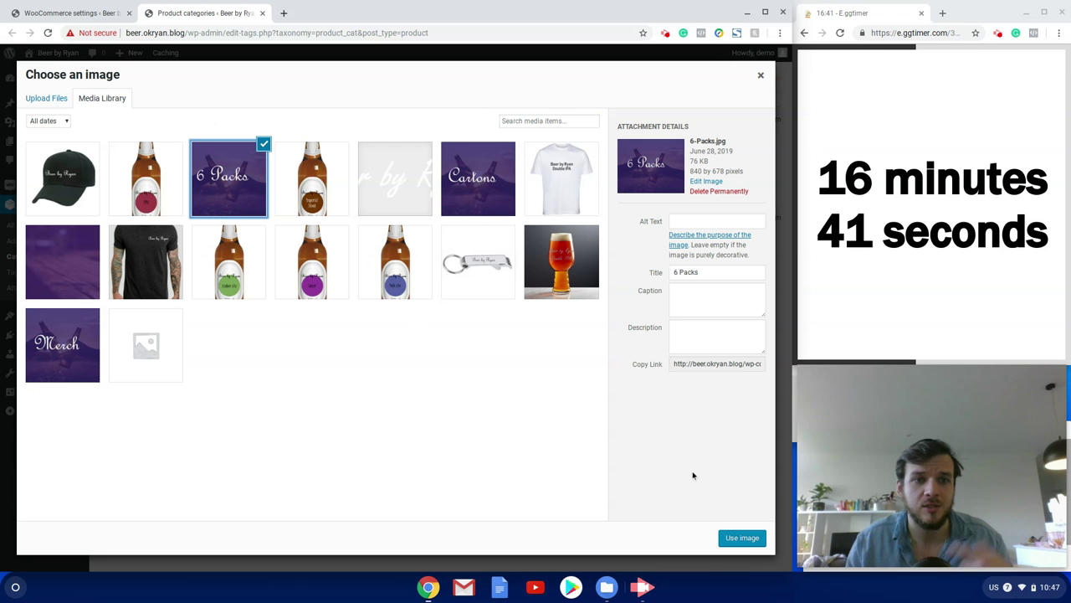
click(742, 540)
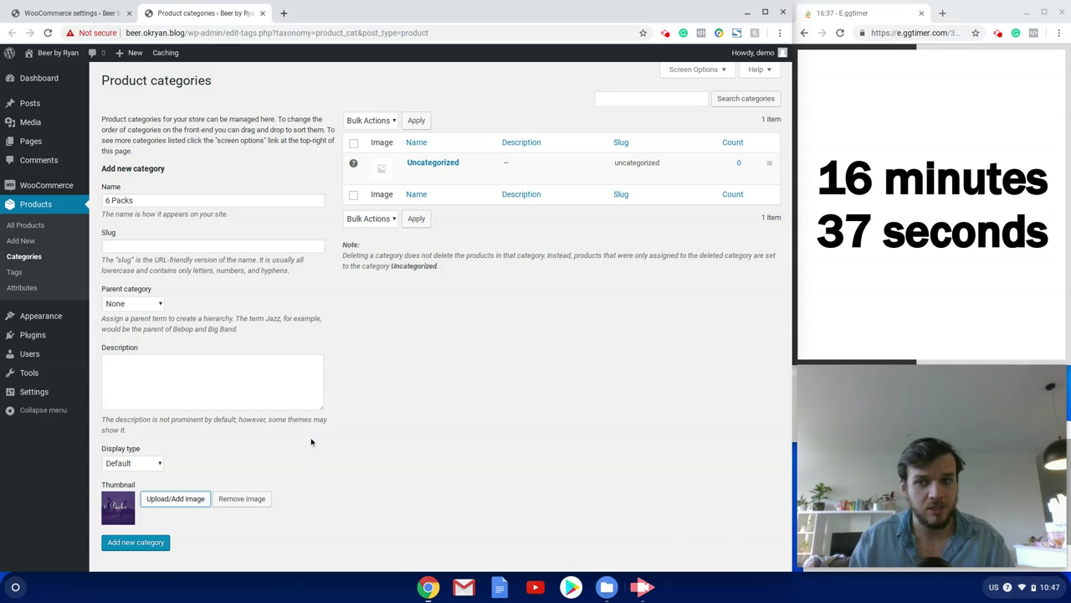
click(153, 543)
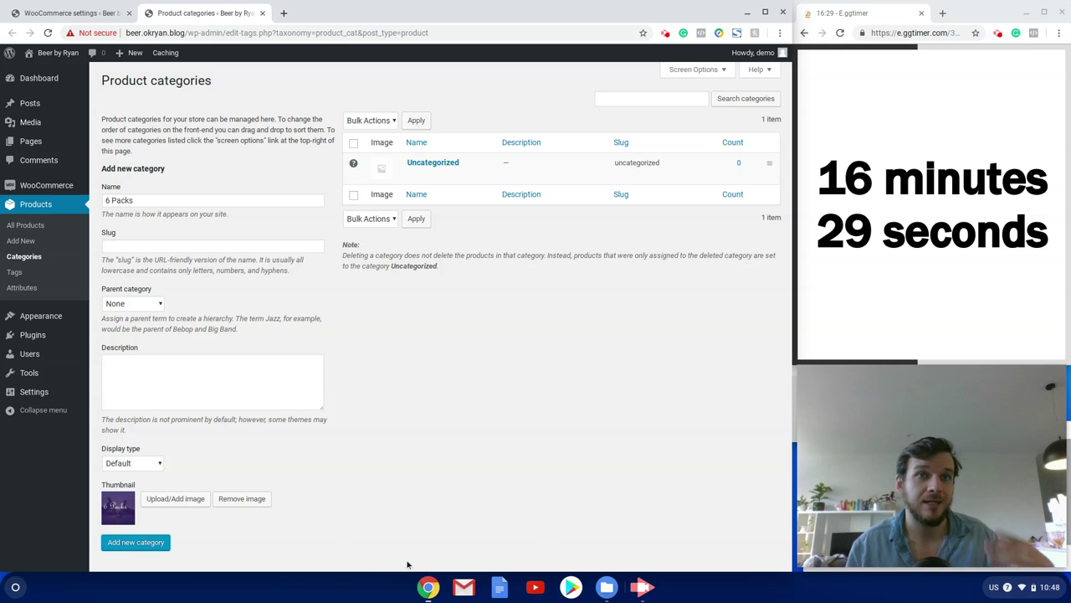
click(156, 538)
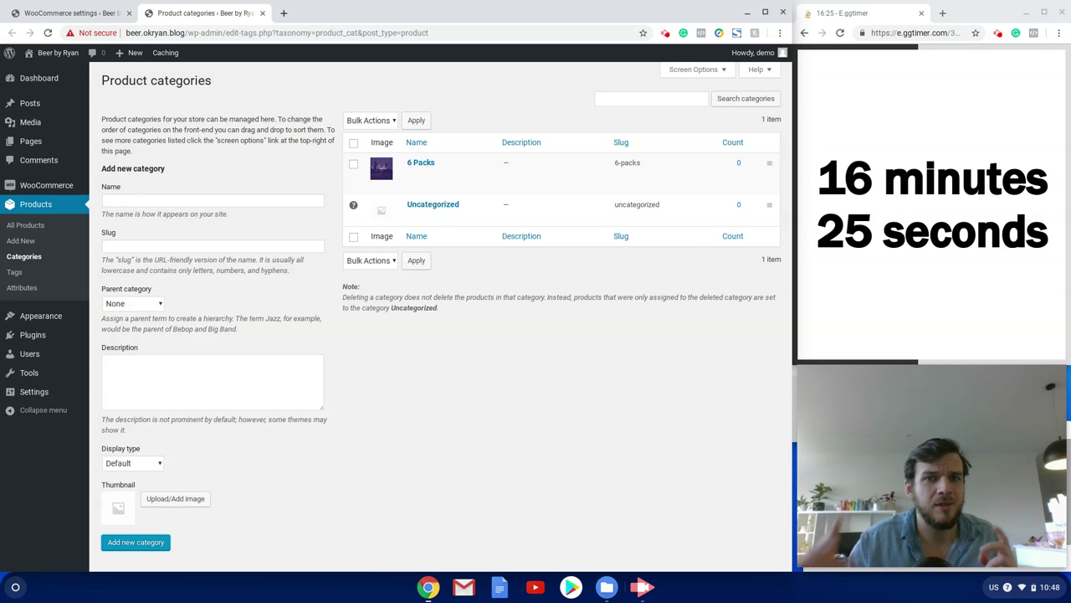
Step: Add a product category named "Cartons" with the Cartons image from the media library as its thumbnail
click(206, 201)
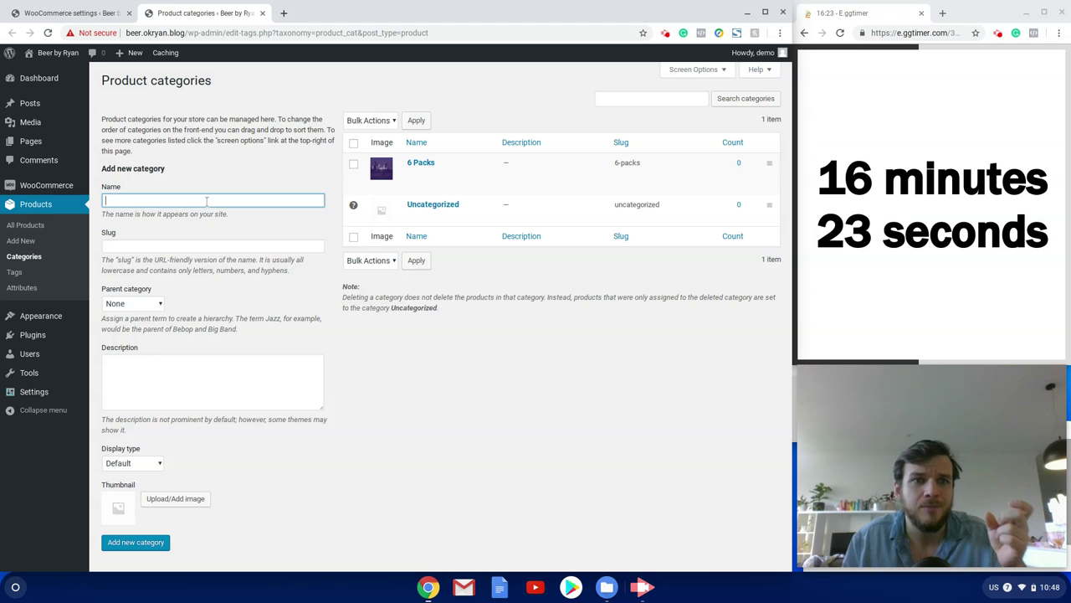
text(C)
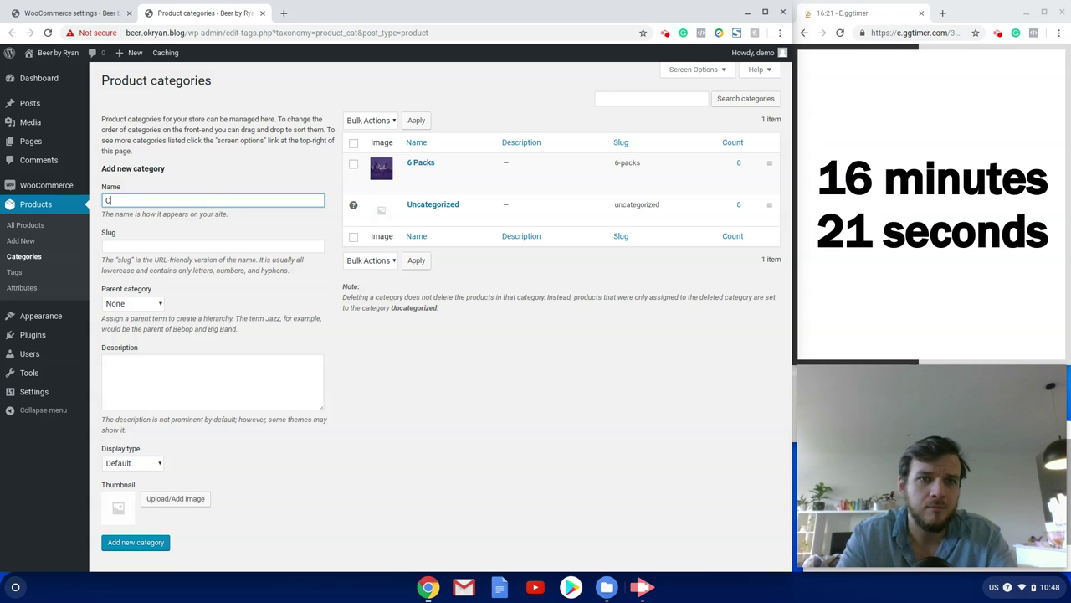
text(at)
text(ton)
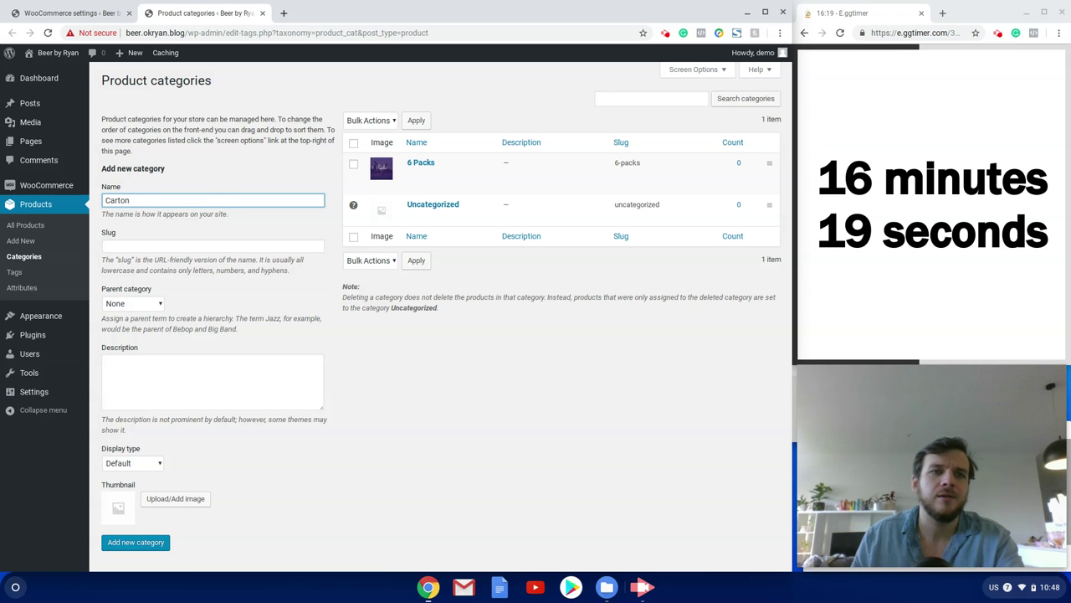
text(s)
click(175, 498)
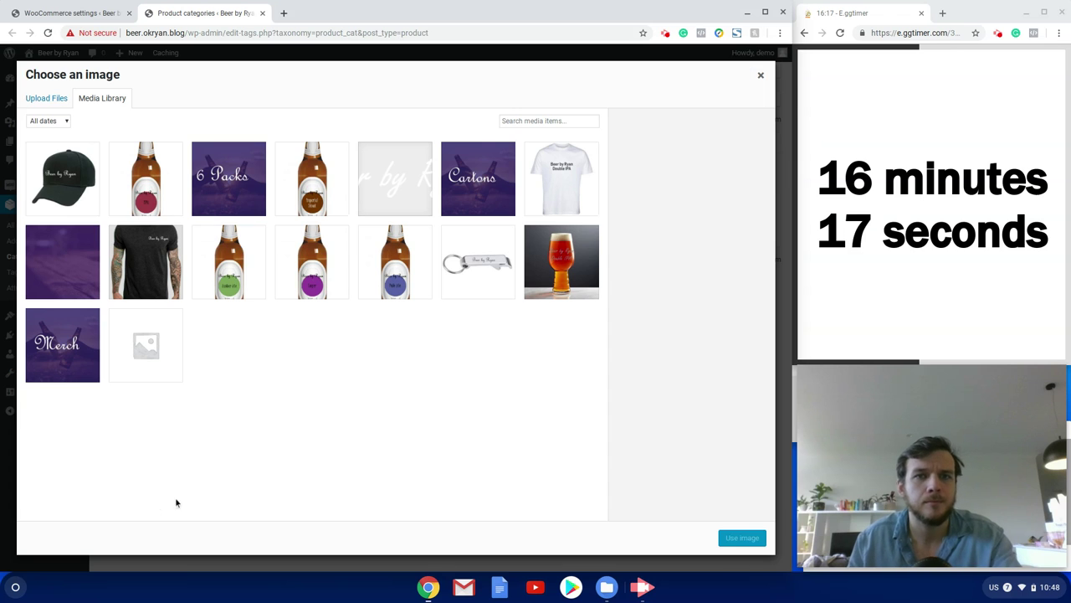
click(473, 215)
click(744, 538)
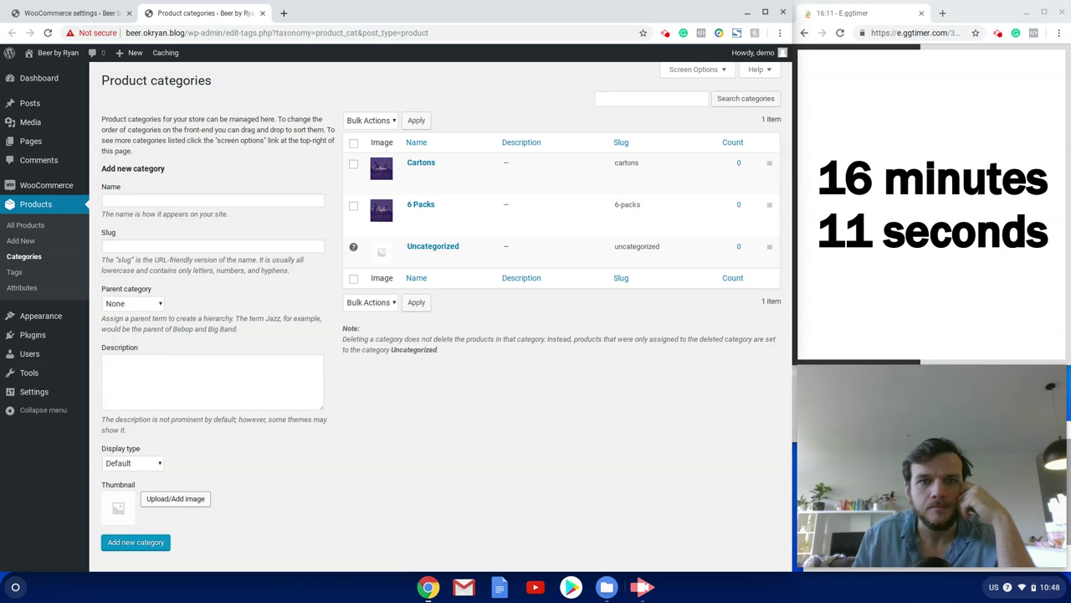
Step: Add a product category named "Merch" with Merch.jpg from the media library as its thumbnail
click(166, 201)
text(Merc)
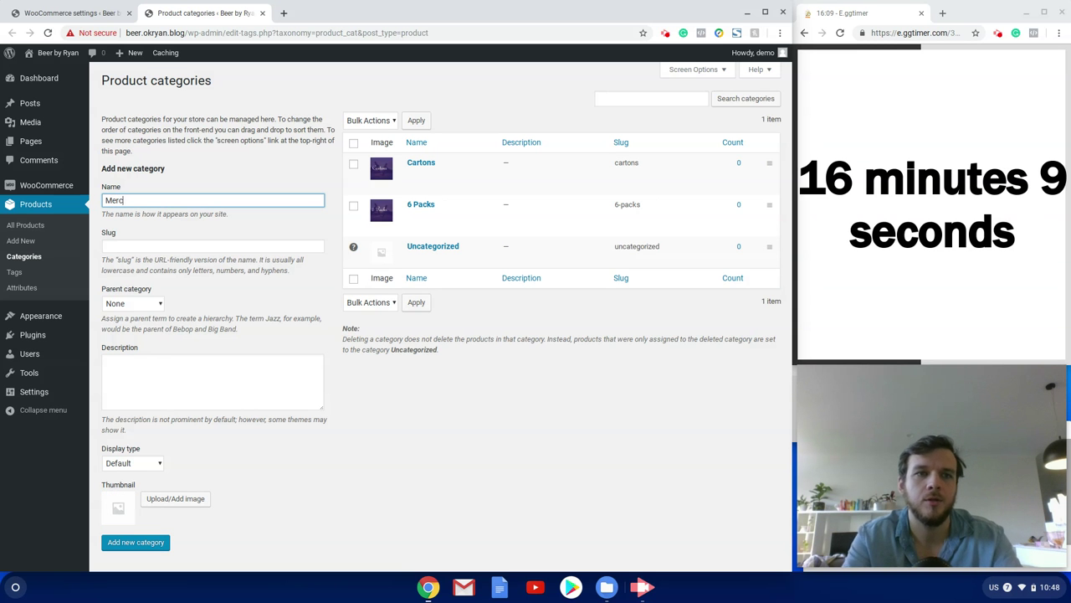
text(h)
click(190, 498)
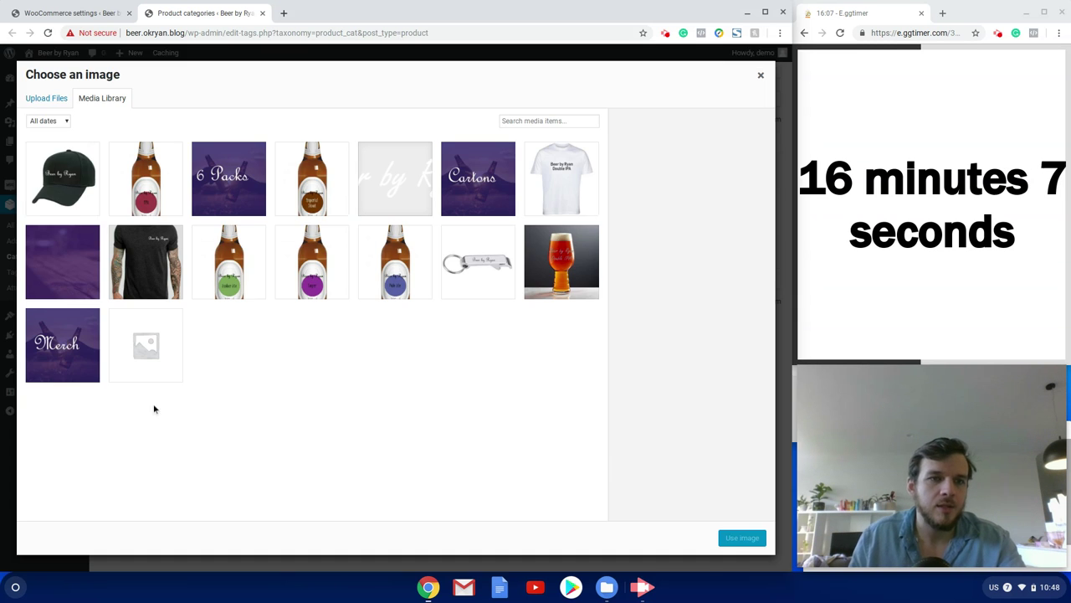
click(62, 356)
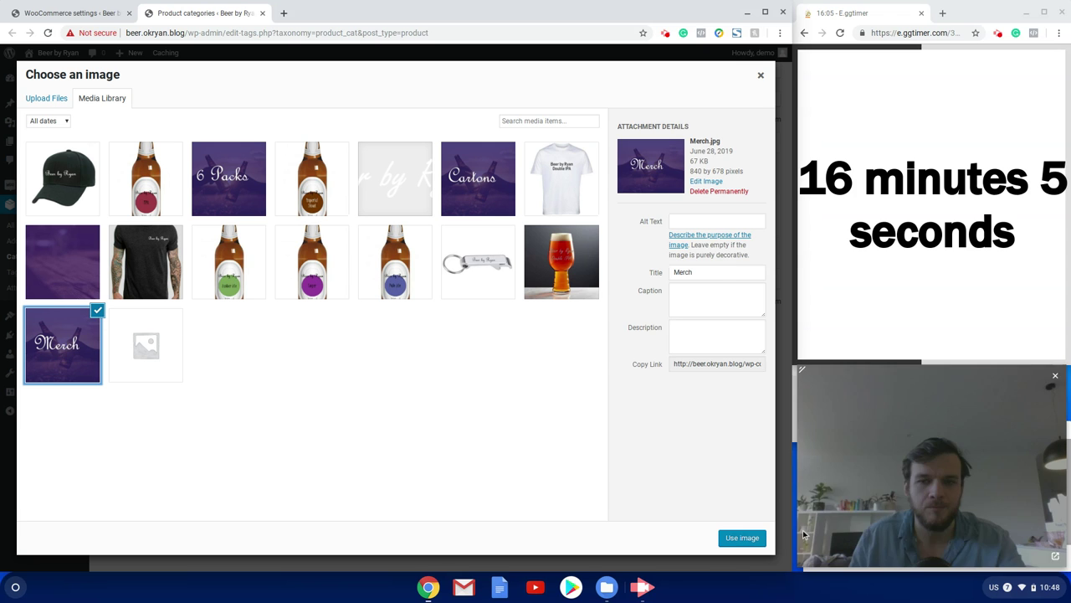
click(740, 540)
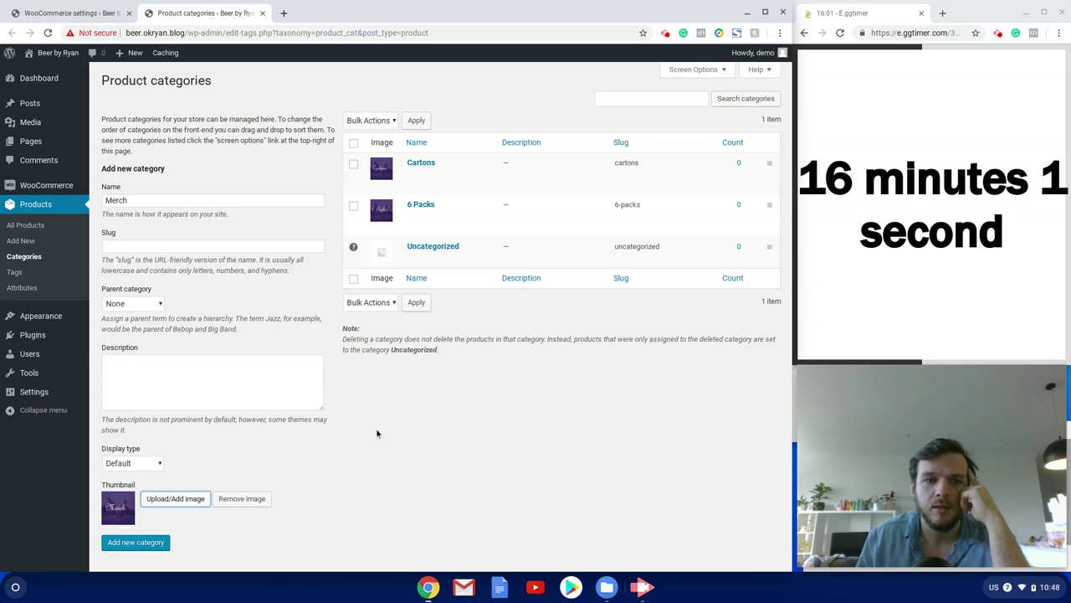
click(155, 546)
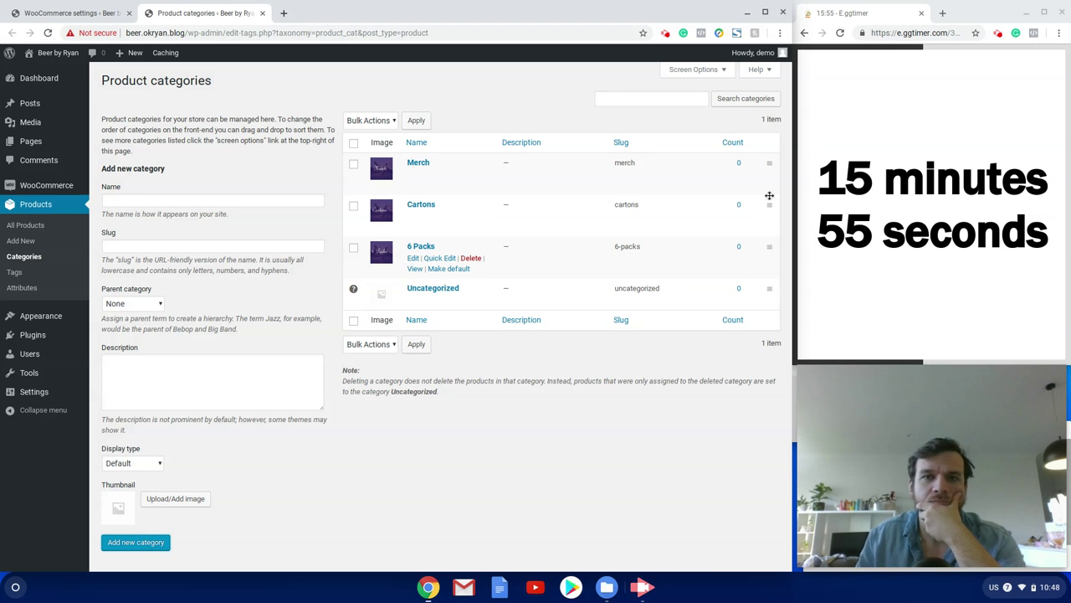
Step: Reorder the product categories so that 6 Packs comes first, followed by Cartons and Merch
drag(769, 195, 765, 149)
drag(768, 248, 773, 198)
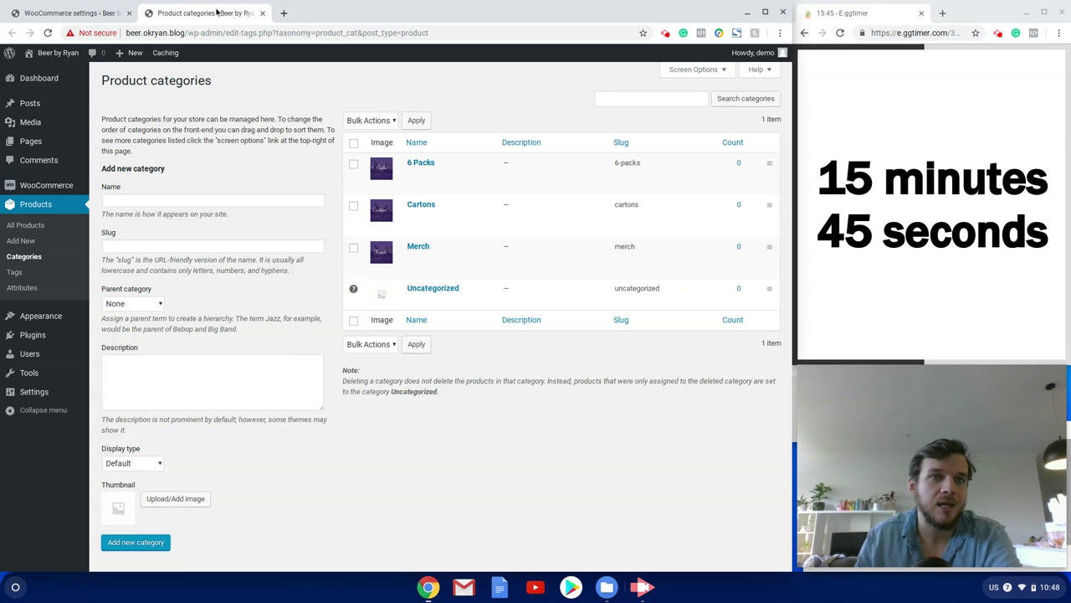
Step: Open four new-product pages in separate browser tabs and switch to the first one
right_click(28, 248)
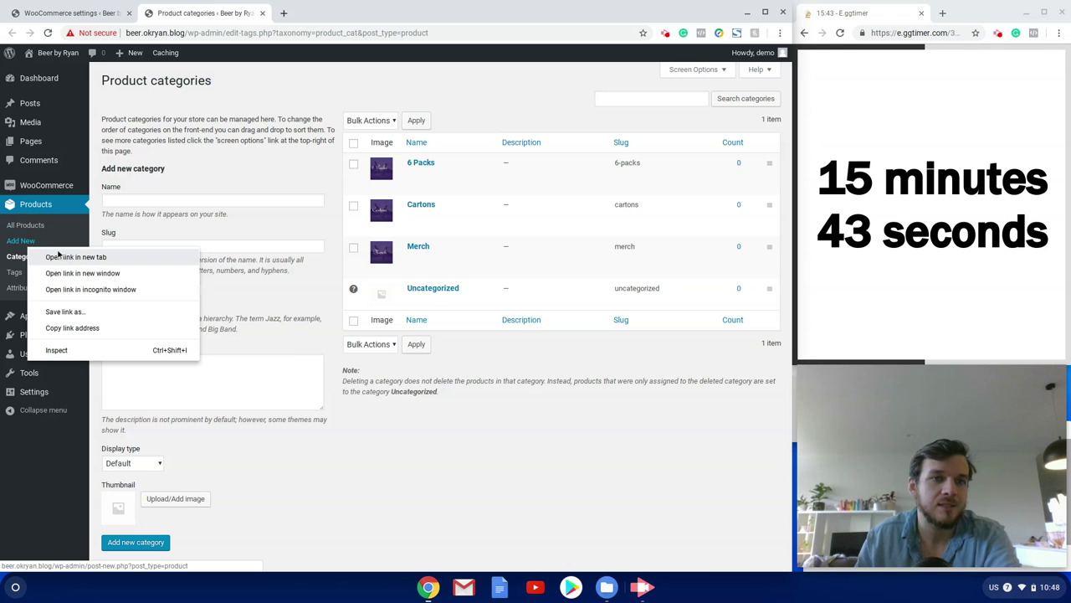
click(59, 256)
right_click(23, 240)
click(40, 246)
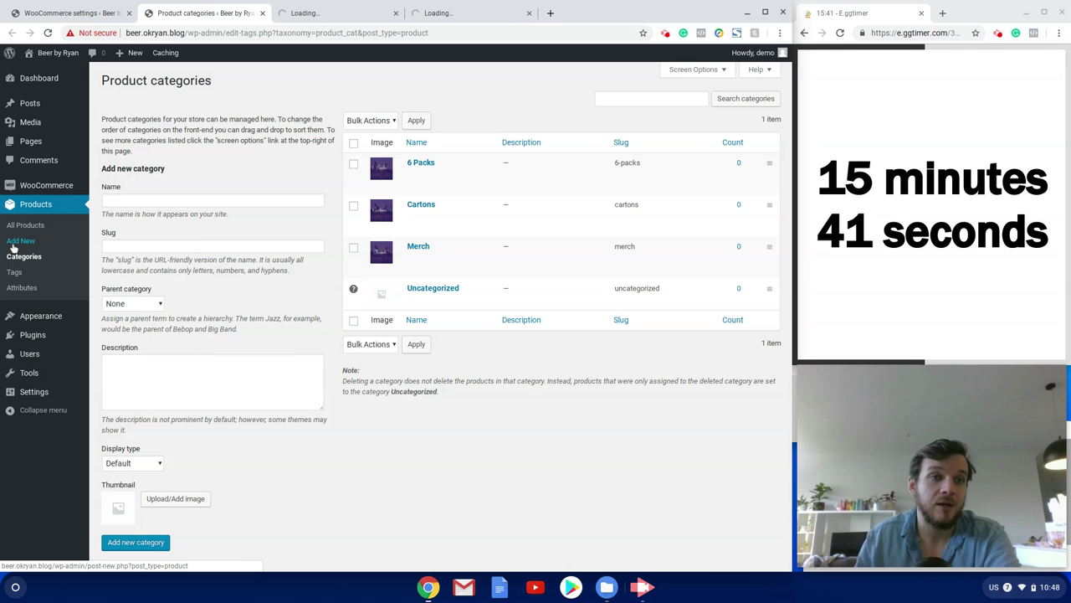
right_click(15, 245)
click(37, 251)
right_click(23, 243)
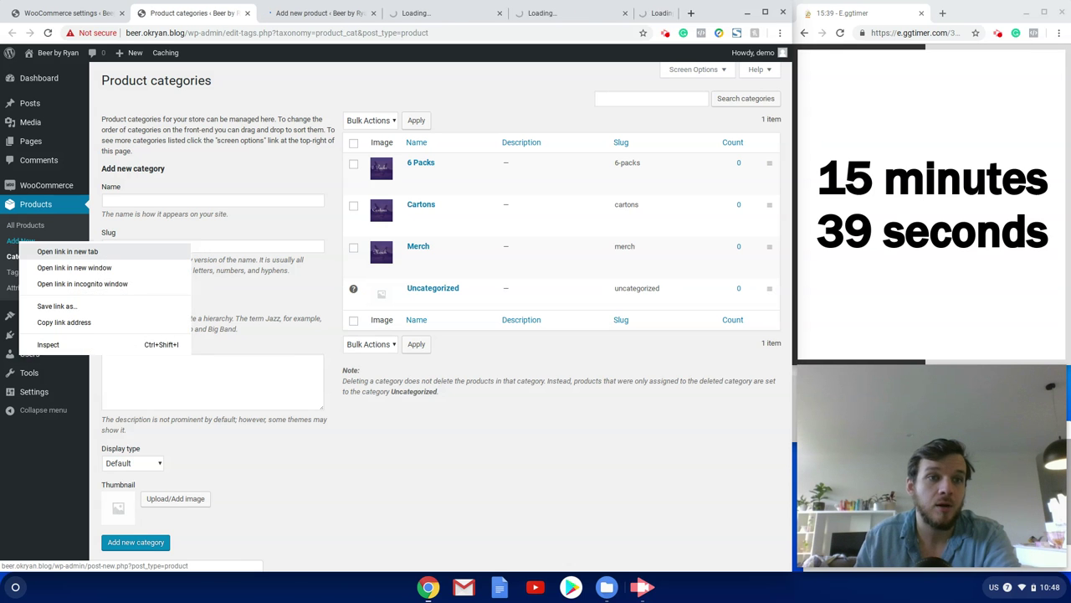
click(38, 251)
click(287, 12)
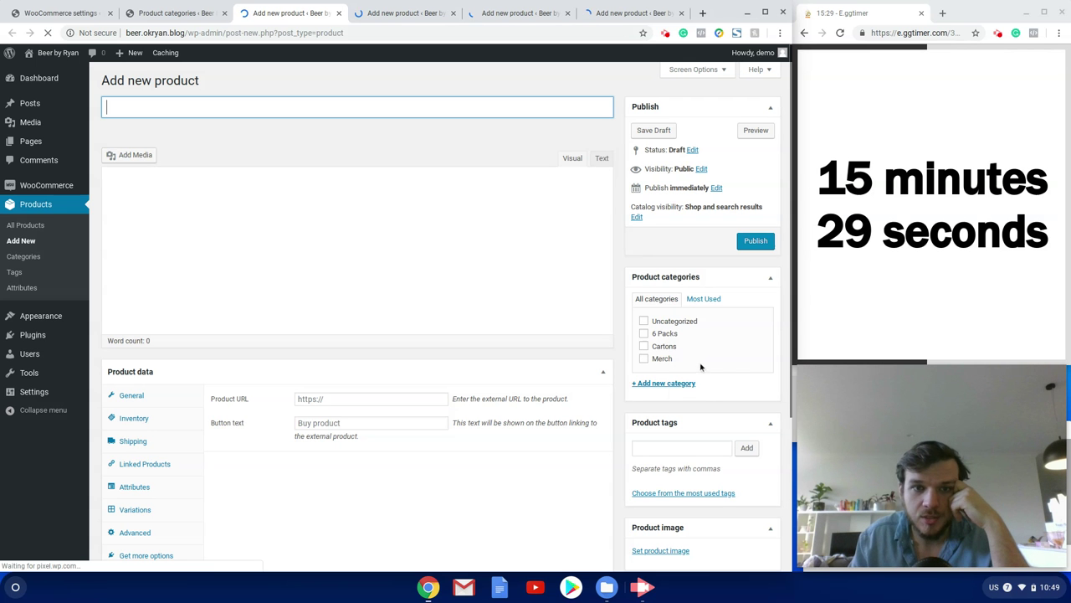
Step: Set Amber-Ale.jpg from the media library as the product image
scroll(737, 368, down, 2)
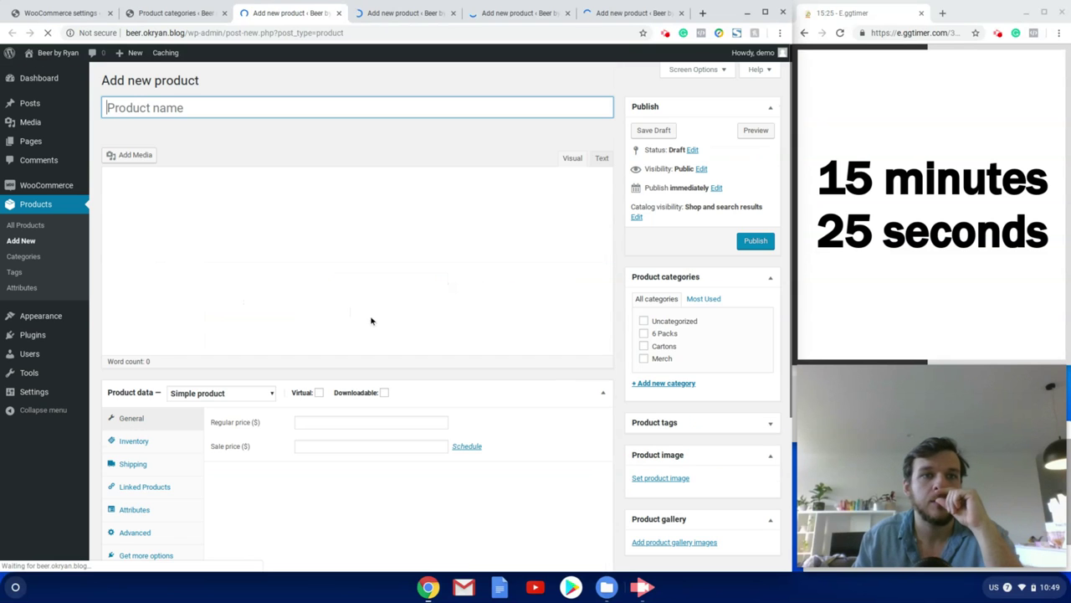
scroll(676, 363, down, 3)
scroll(675, 362, up, 2)
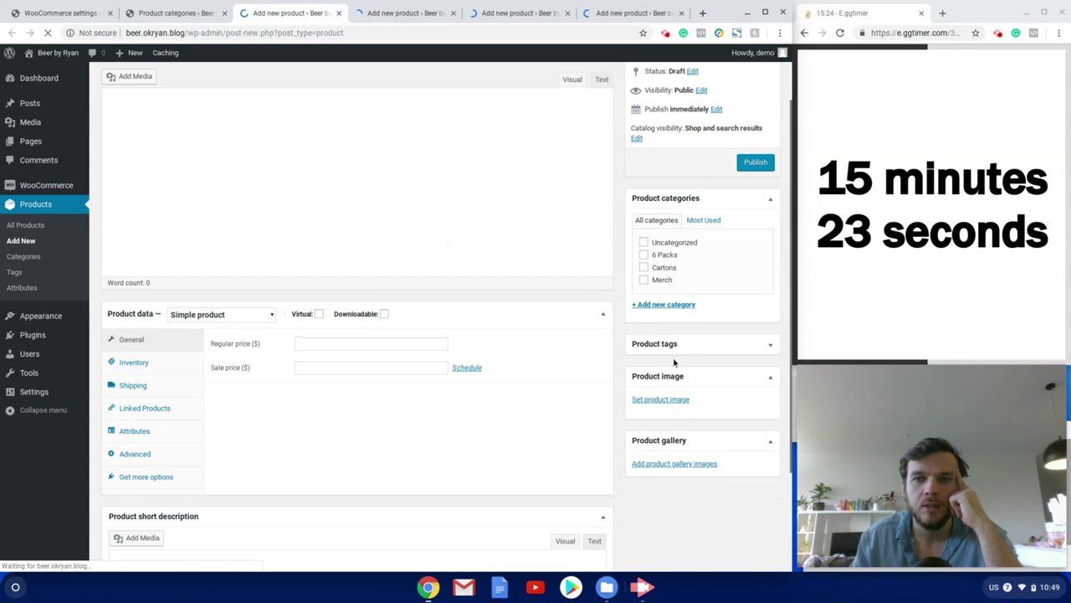
click(662, 399)
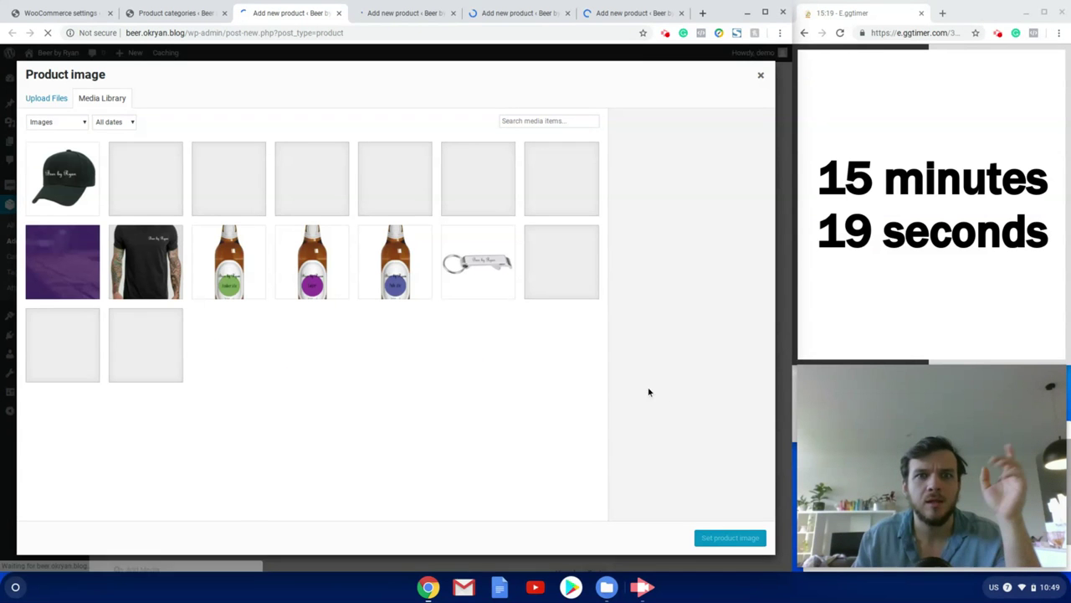
click(232, 284)
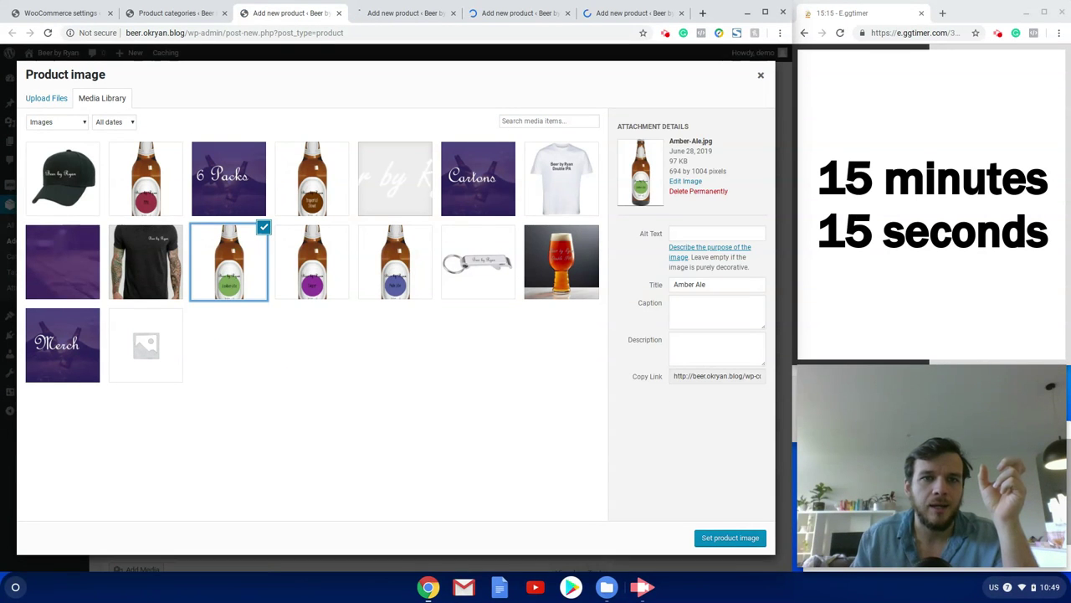
click(725, 538)
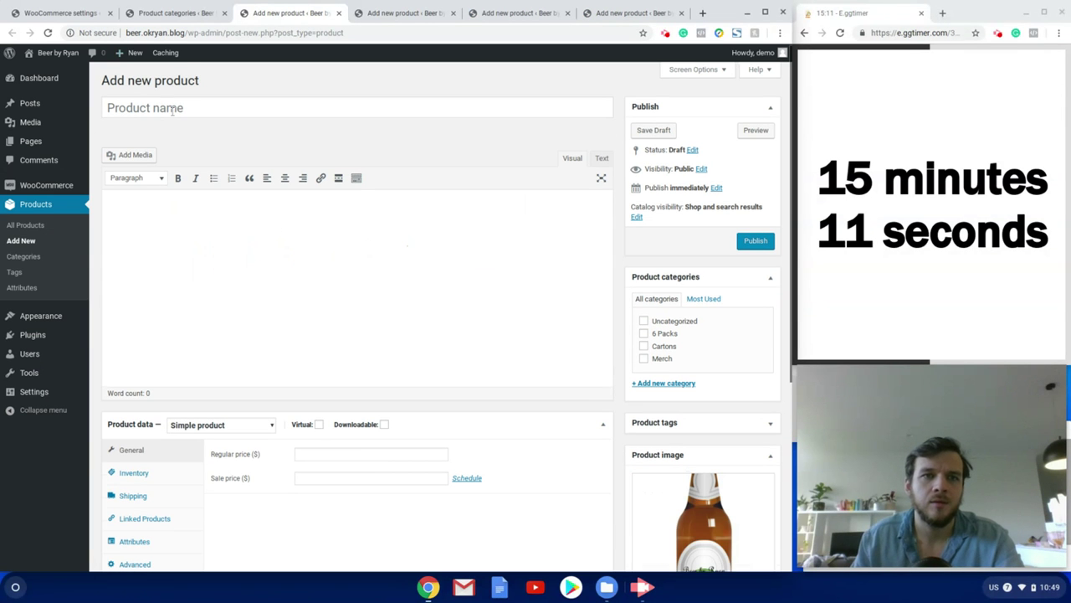
Step: Name the product "Amber Ale 6 Pack" and mark it as a featured product
click(172, 110)
text(Amber Ale 6 Pack)
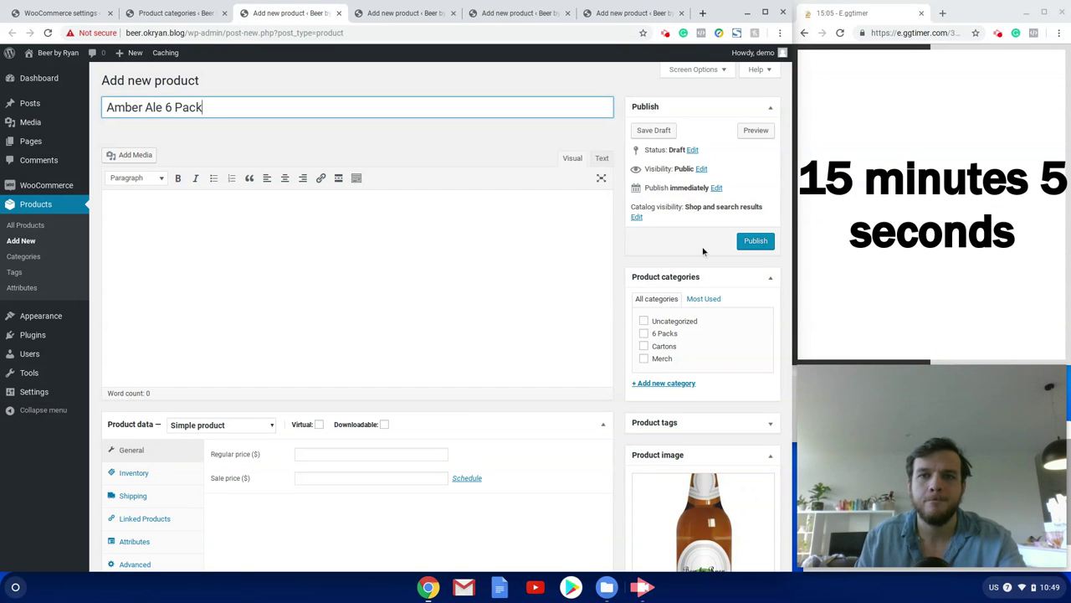
click(637, 216)
click(636, 302)
click(641, 322)
Step: Paste the copied Lorem ipsum paragraph into both the product's main description and its short description
click(348, 291)
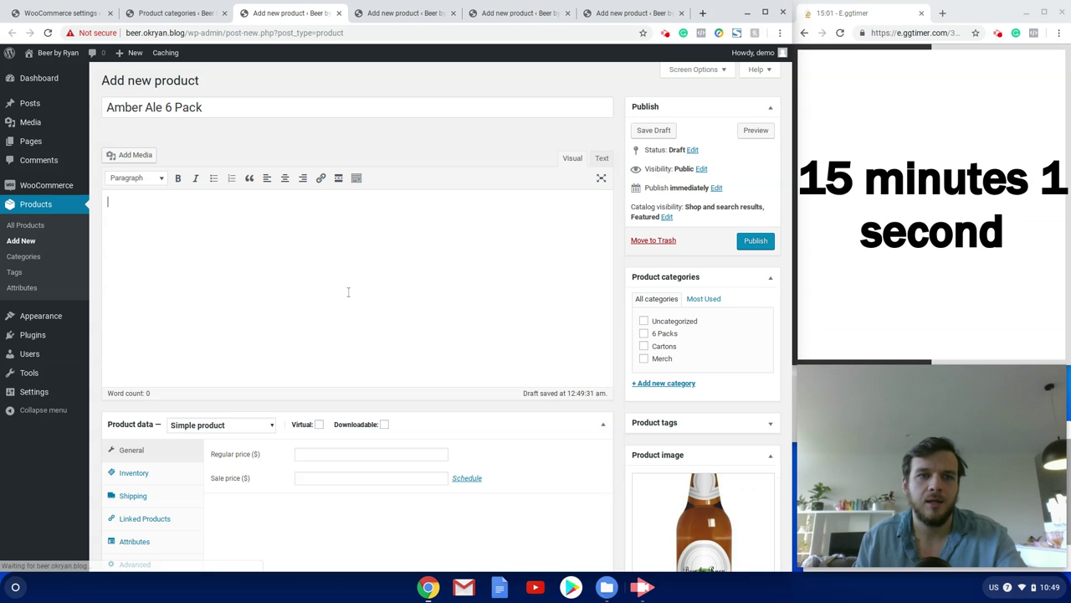
text(Lorem ipsum dolor sit amet, consectetur adipiscing elit. Quisque sit amet urna ut nulla bibendum bibendum. Nam venenatis mi quis sollicitudin finibus. Praesent fringilla diam sed lobortis cursus. Cras fermentum accumsan nibh, in aliquet est convallis a. Vivamus mollis volutpat erat, eget auctor velit fermentum in. Nulla mollis nibh eu lacus varius, ac congue dui mollis. Morbi in tortor id sapien hendrerit auctor. Pellentesque in lectus egestas, volutpat tellus vitae, efficitur purus. Vivamus rhoncus lorem massa, eu cursus nisl pretium sed. Maecenas fermentum tortor at nunc dapibus accumsan. Praesent semper, turpis eget blandit suscipit, nisi erat vestibulum dolor, non gravida odio magna id enim. Maecenas dui ligula, lobortis nec commodo eu, dignissim ut mauris. Vivamus at pretium turpis. Vestibulum tempor justo vel mollis rhoncus. In egestas urna diam, nec faucibus elit semper sit amet.)
scroll(284, 362, down, 5)
click(346, 445)
text(Lorem ipsum dolor sit amet, consectetur adipiscing elit. Quisque sit amet urna ut nulla bibendum bibendum. Nam venenatis mi quis sollicitudin finibus. Praesent fringilla diam sed lobortis cursus. Cras fermentum accumsan nibh, in aliquet est convallis a. Vivamus mollis volutpat erat, eget auctor velit fermentum in. Nulla mollis nibh eu lacus varius, ac congue dui mollis. Morbi in tortor id sapien hendrerit auctor. Pellentesque in lectus egestas, volutpat tellus vitae, efficitur purus. Vivamus rhoncus lorem massa, eu cursus nisl pretium sed. Maecenas fermentum tortor at nunc dapibus accumsan. Praesent semper, turpis eget blandit suscipit, nisi erat vestibulum dolor, non gravida odio magna id enim. Maecenas dui ligula, lobortis nec commodo eu, dignissim ut mauris. Vivamus at pretium turpis. Vestibulum tempor justo vel mollis rhoncus. In egestas urna diam, nec faucibus elit semper sit amet.)
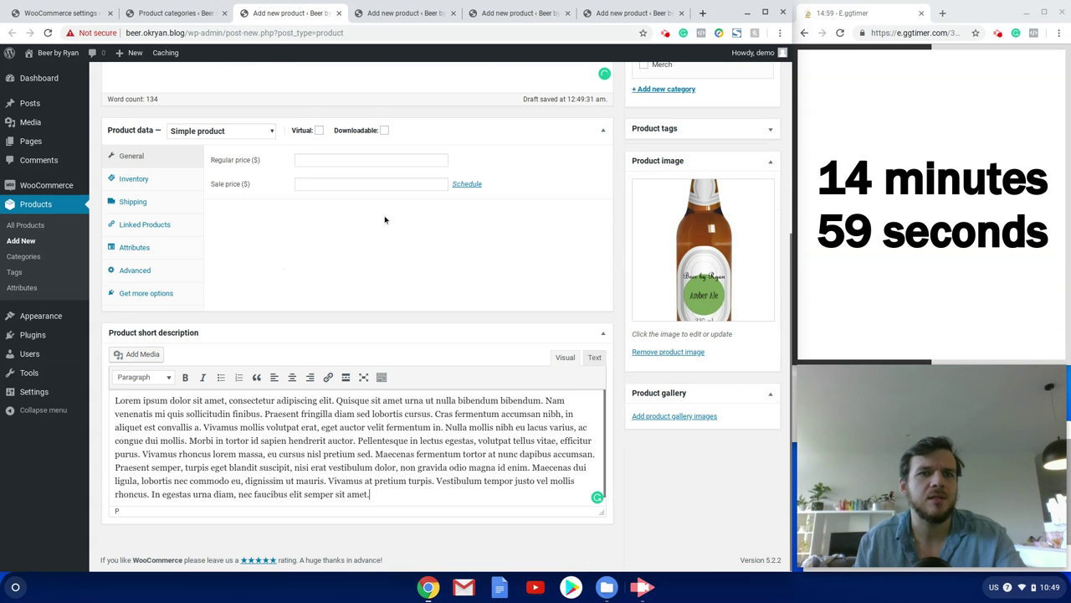
Step: Set the regular price to $30 and enable stock management with a stock quantity of 50 and a low stock threshold of 10
click(350, 159)
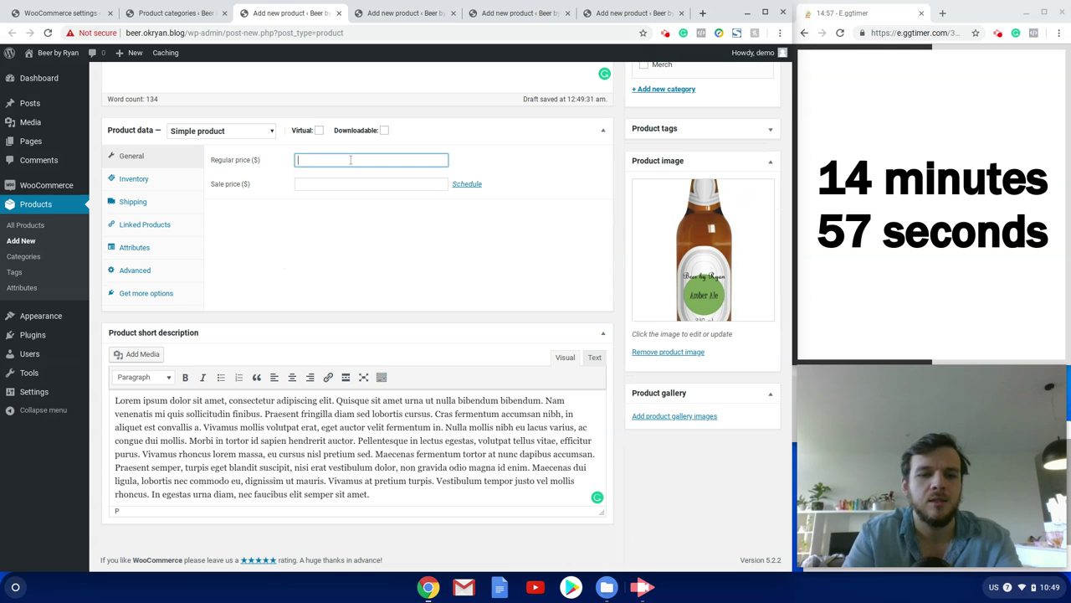
text(30)
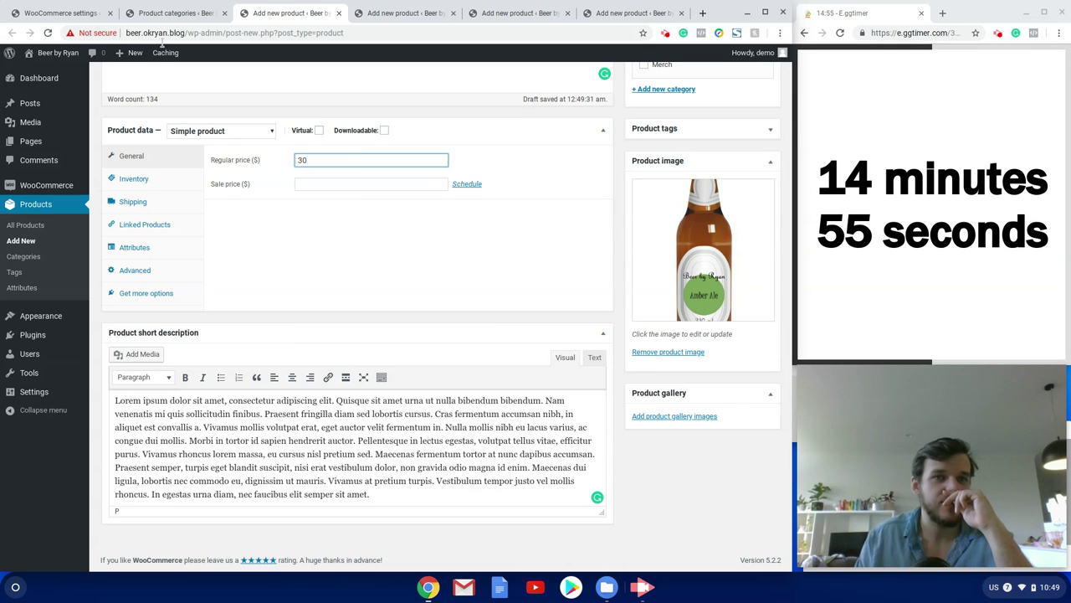
click(136, 178)
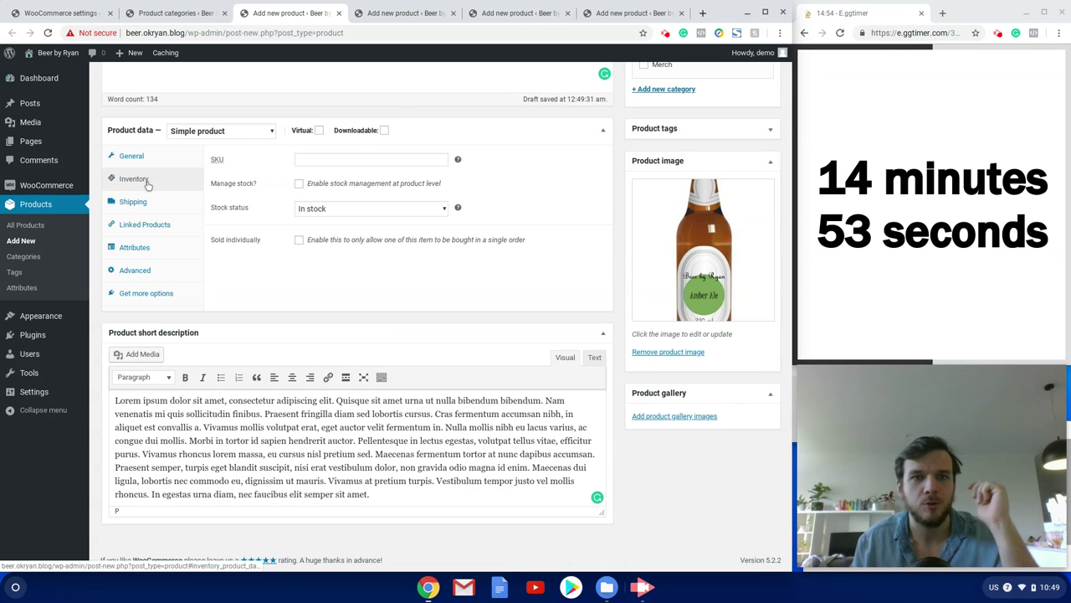
click(299, 183)
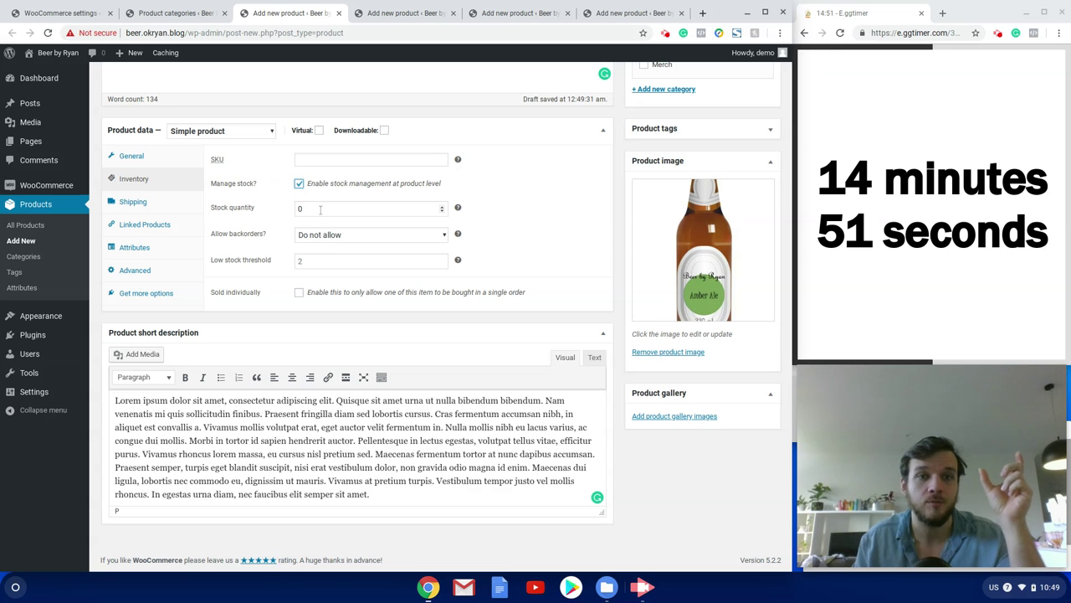
click(319, 211)
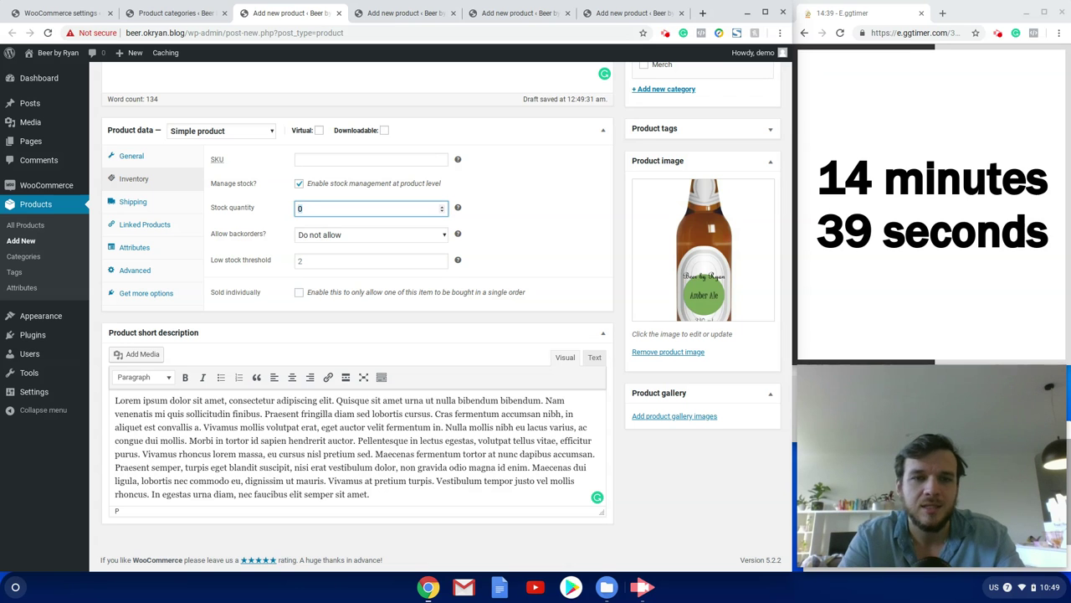
text(5)
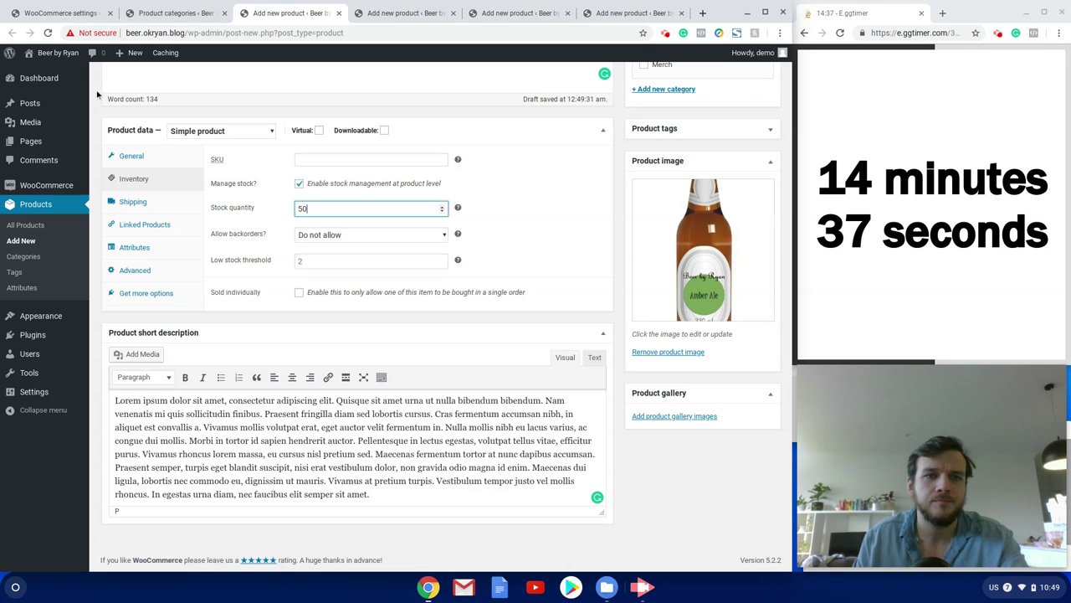
click(315, 263)
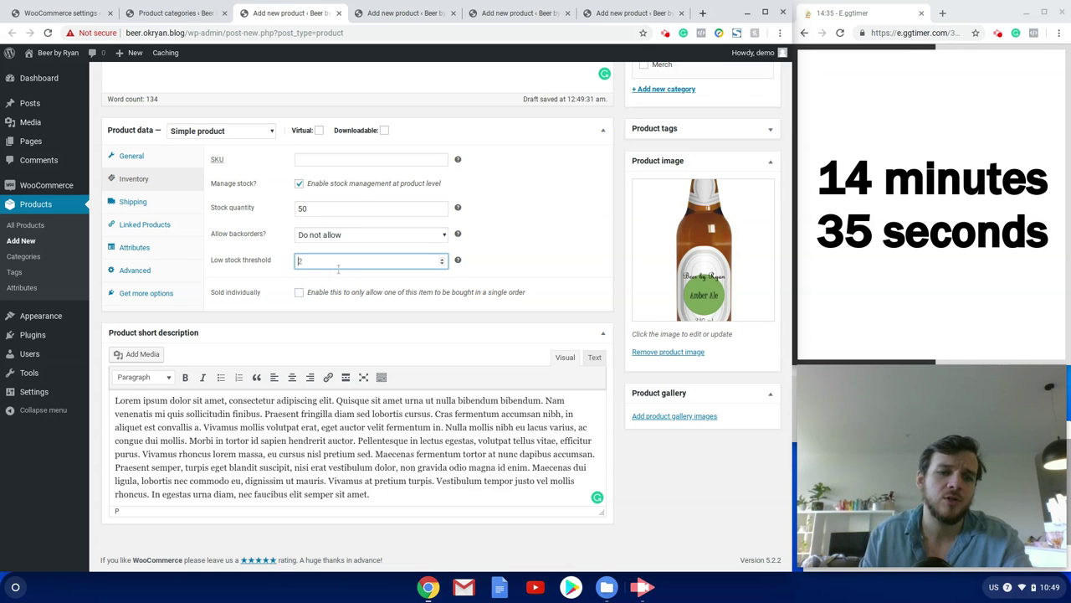
text(2)
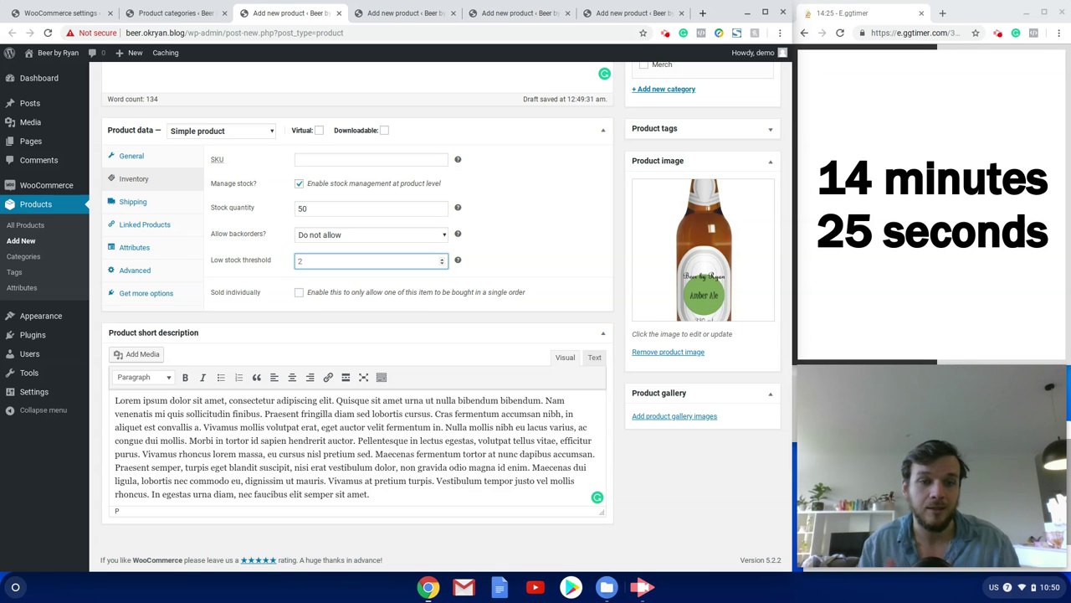
text(0)
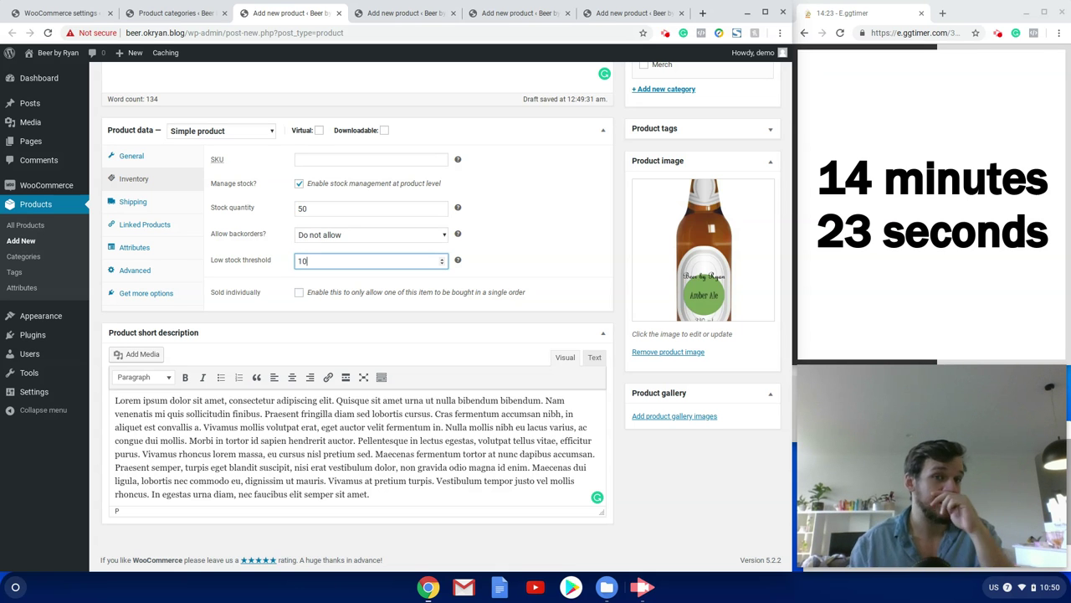
Step: Assign the 6 Packs shipping class to the Amber Ale product
click(174, 205)
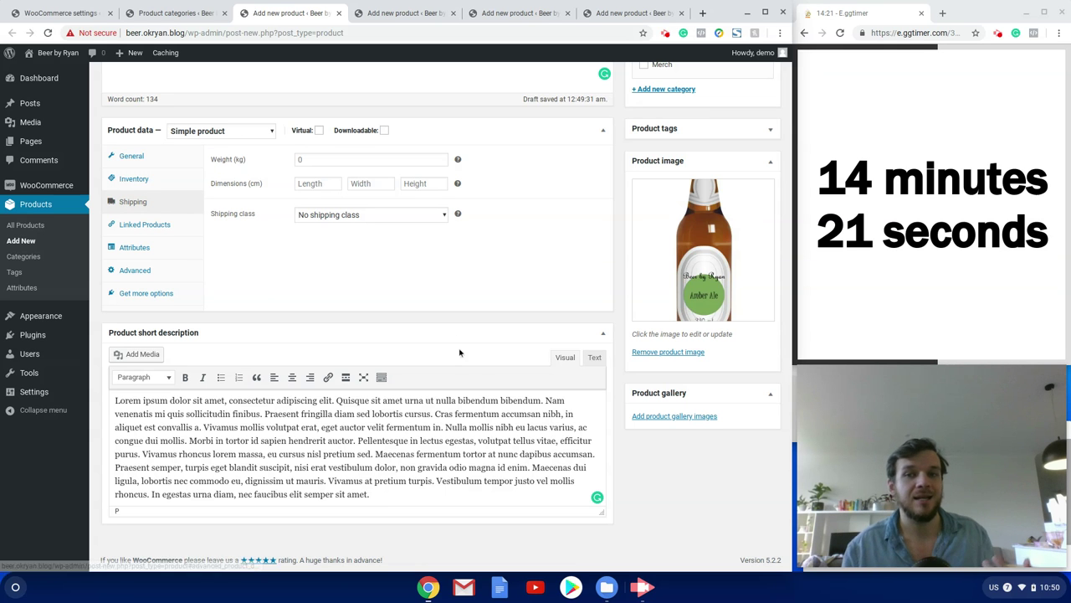
click(373, 218)
click(361, 250)
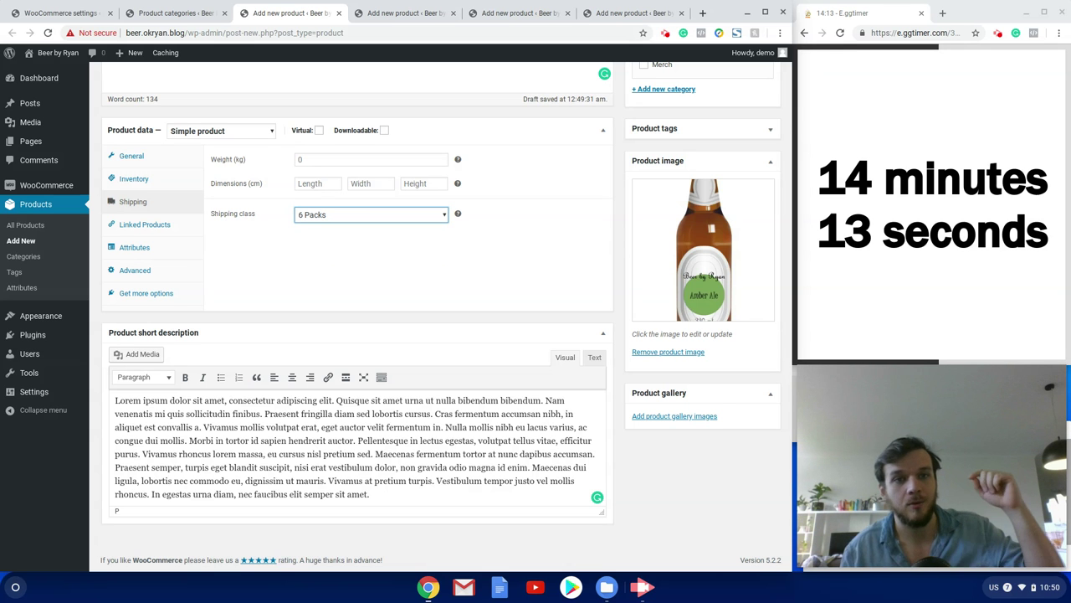
scroll(418, 307, up, 1)
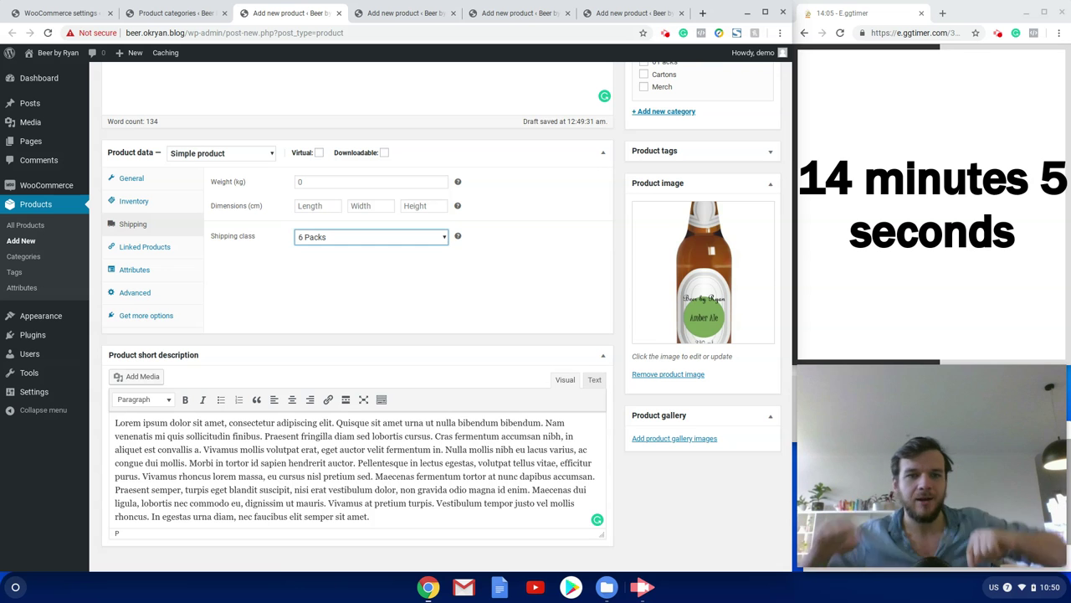
Step: Assign the Amber Ale 6 Pack to the 6 Packs category and publish the product
scroll(469, 411, up, 3)
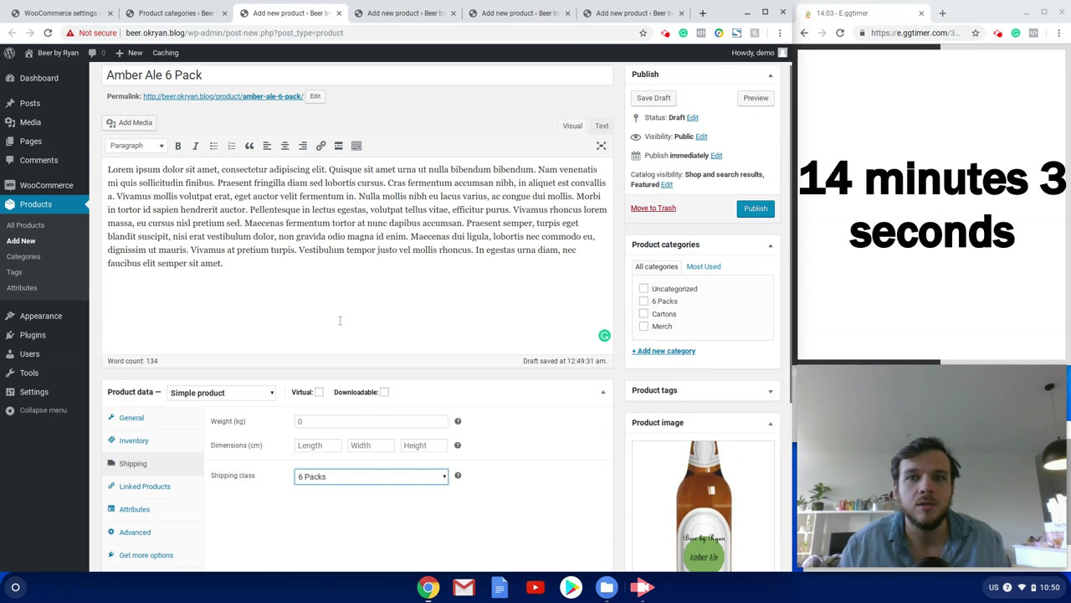
click(643, 334)
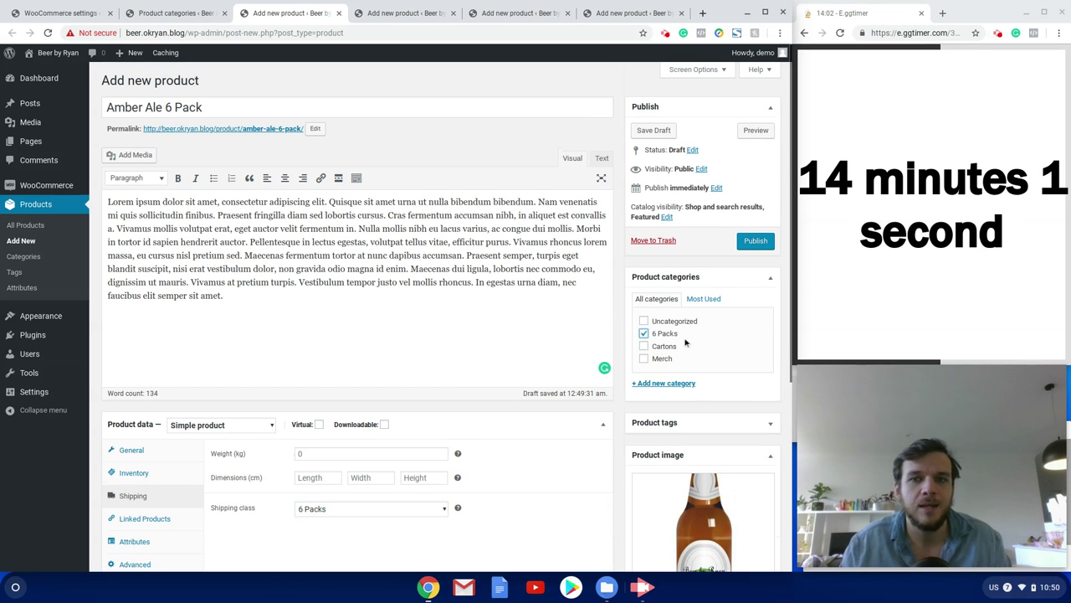
click(756, 242)
Step: Name the next new product "Amber Ale Carton" and paste the Lorem ipsum paragraph into its main and short descriptions
key(ctrl+Tab)
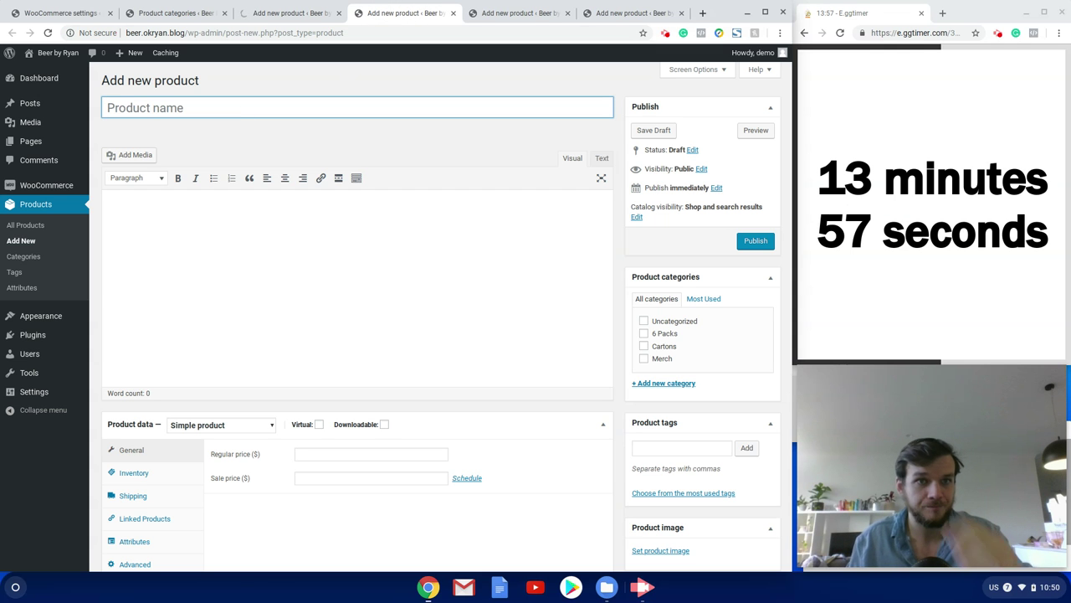
text(Amber A)
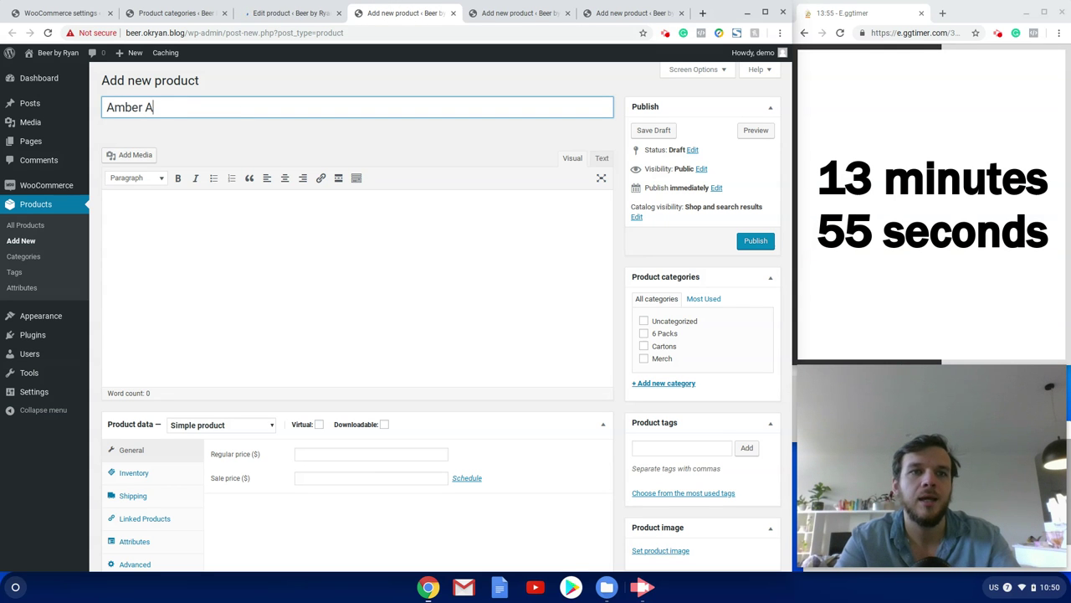
text(le Carton)
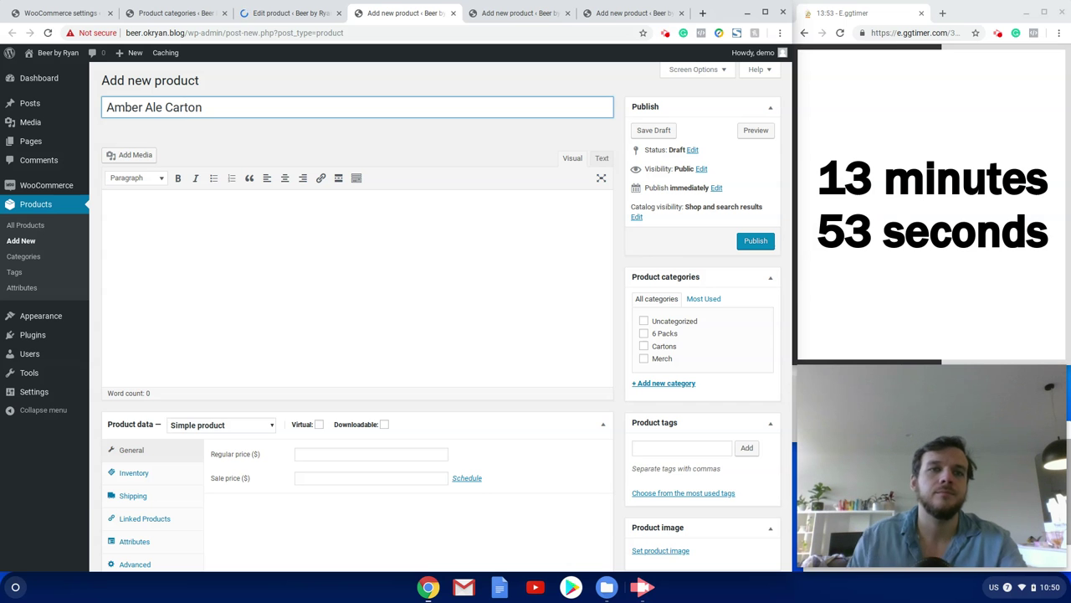
click(112, 320)
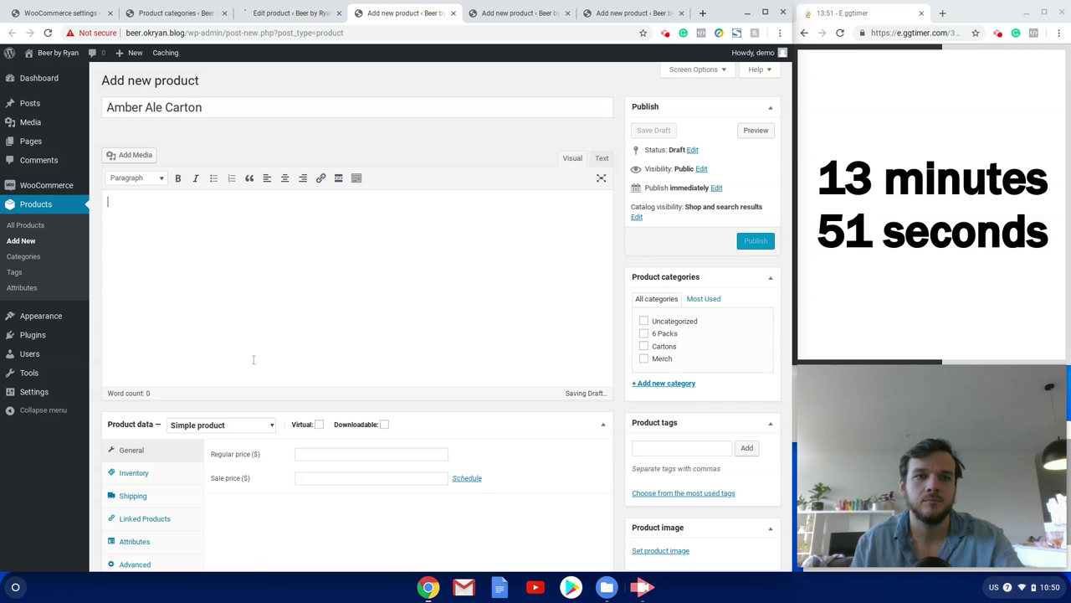
scroll(235, 341, down, 5)
click(281, 449)
text(Lorem ipsum dolor sit amet, consectetur adipiscing elit. Quisque sit amet urna ut nulla bibendum bibendum. Nam venenatis mi quis sollicitudin finibus. Praesent fringilla diam sed lobortis cursus. Cras fermentum accumsan nibh, in aliquet est convallis a. Vivamus mollis volutpat erat, eget auctor velit fermentum in. Nulla mollis nibh eu lacus varius, ac congue dui mollis. Morbi in tortor id sapien hendrerit auctor. Pellentesque in lectus egestas, volutpat tellus vitae, efficitur purus. Vivamus rhoncus lorem massa, eu cursus nisl pretium sed. Maecenas fermentum tortor at nunc dapibus accumsan. Praesent semper, turpis eget blandit suscipit, nisi erat vestibulum dolor, non gravida odio magna id enim. Maecenas dui ligula, lobortis nec commodo eu, dignissim ut mauris. Vivamus at pretium turpis. Vestibulum tempor justo vel mollis rhoncus. In egestas urna diam, nec faucibus elit semper sit amet.)
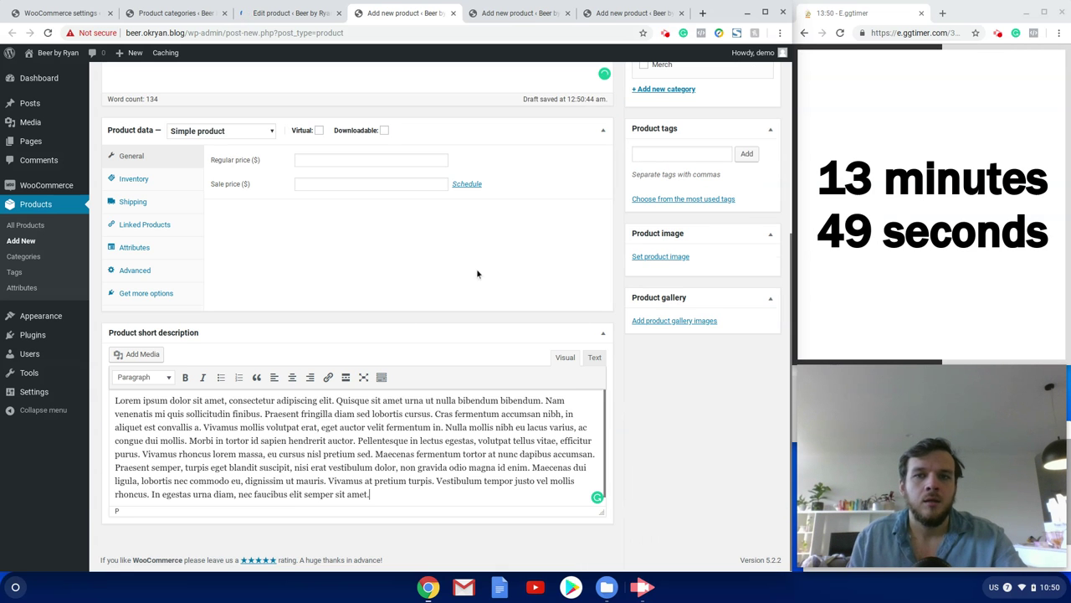
Step: Set Amber-Ale.jpg from the media library as the Amber Ale Carton's product image
click(657, 259)
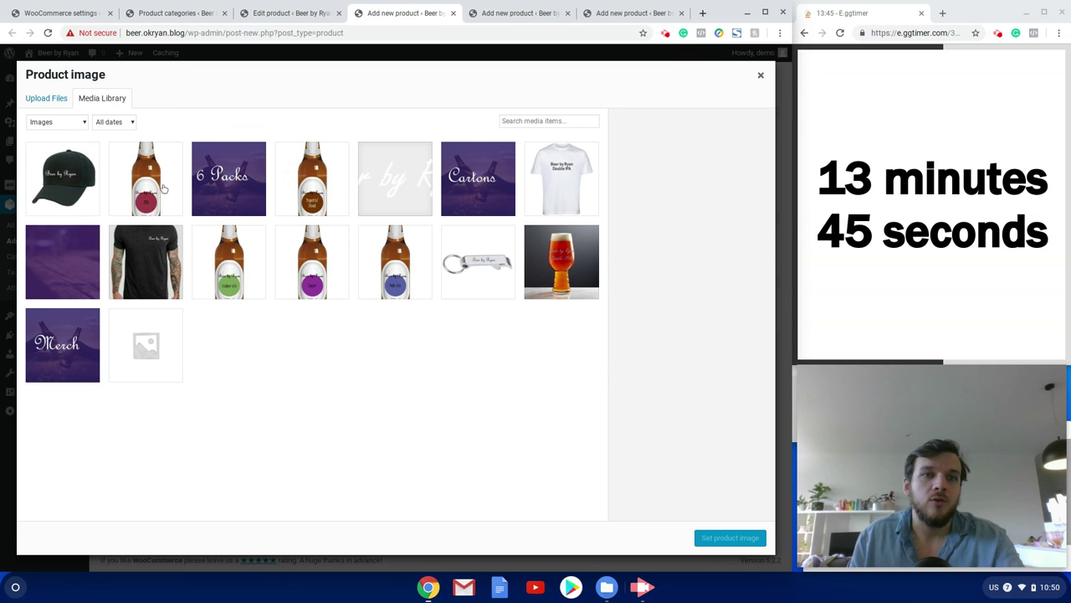
click(224, 275)
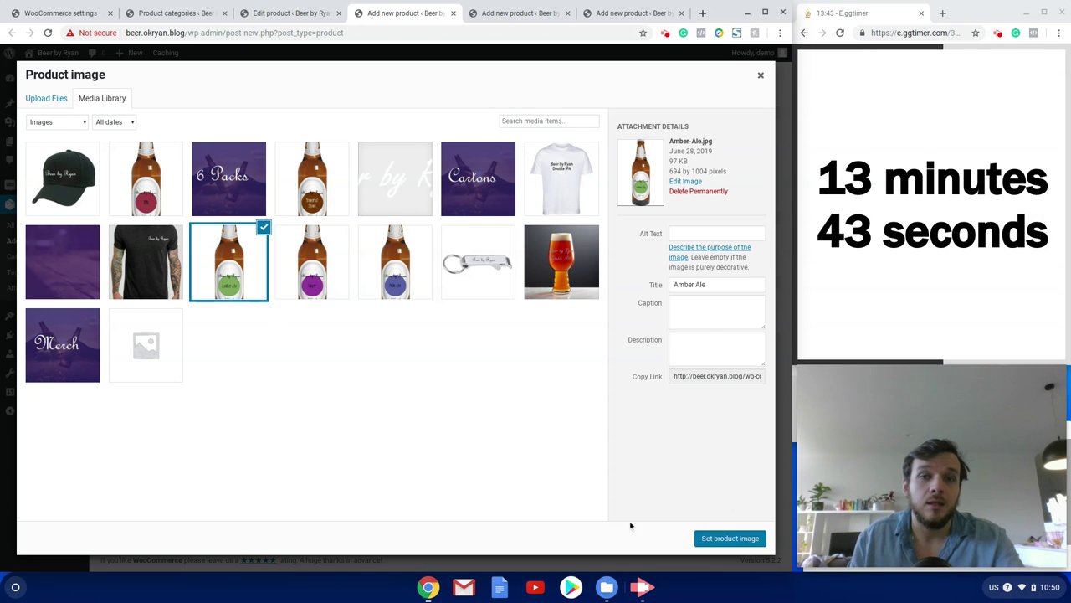
click(730, 537)
Step: Set the carton's regular price to $60 and enable stock management with a stock quantity of 30 and a low stock threshold of 5
click(328, 316)
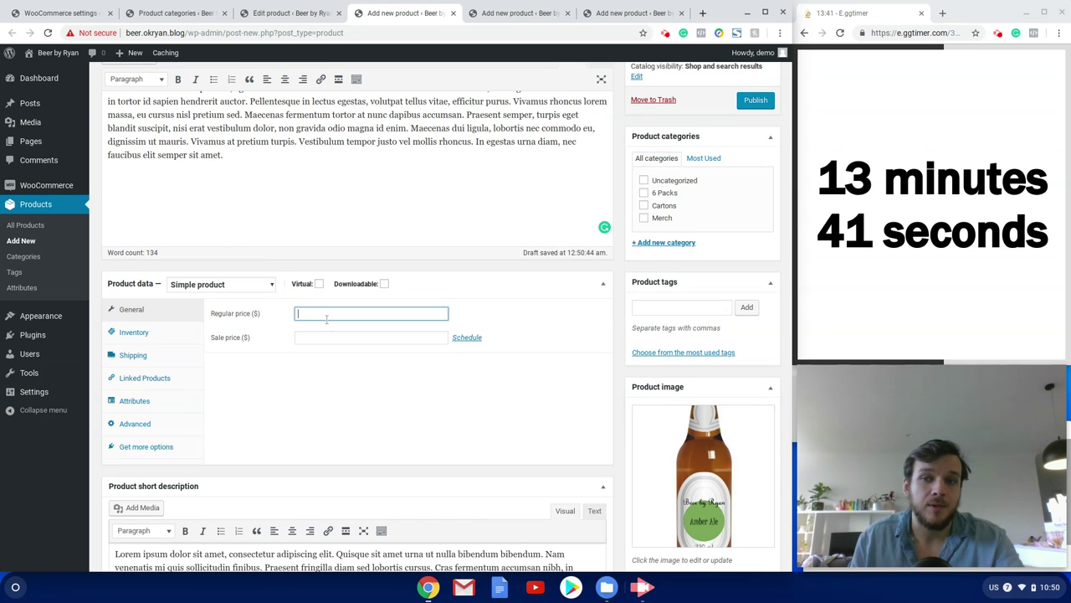
text(60)
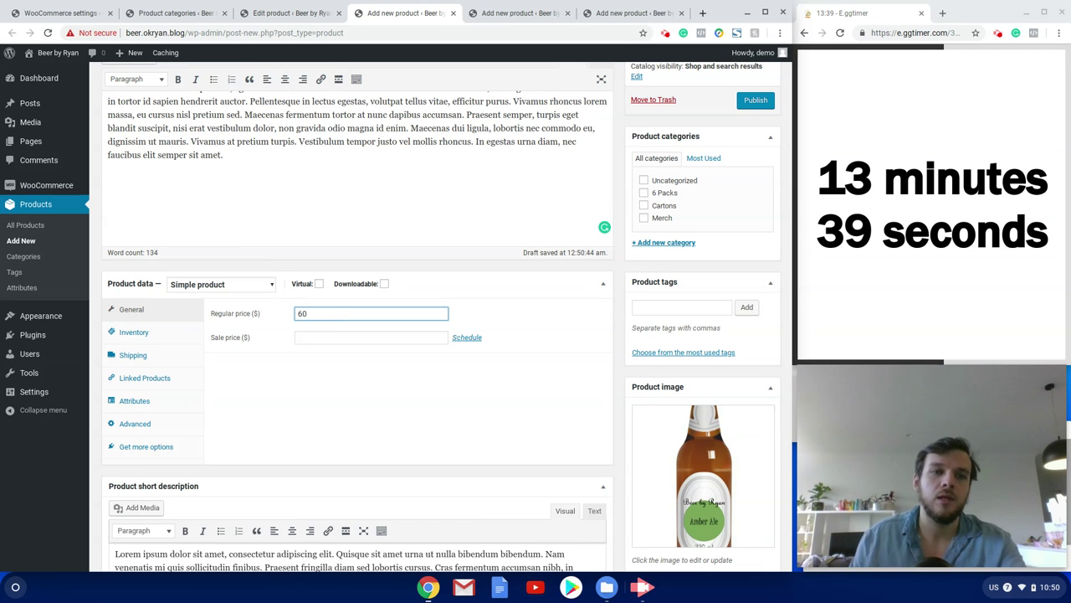
click(130, 333)
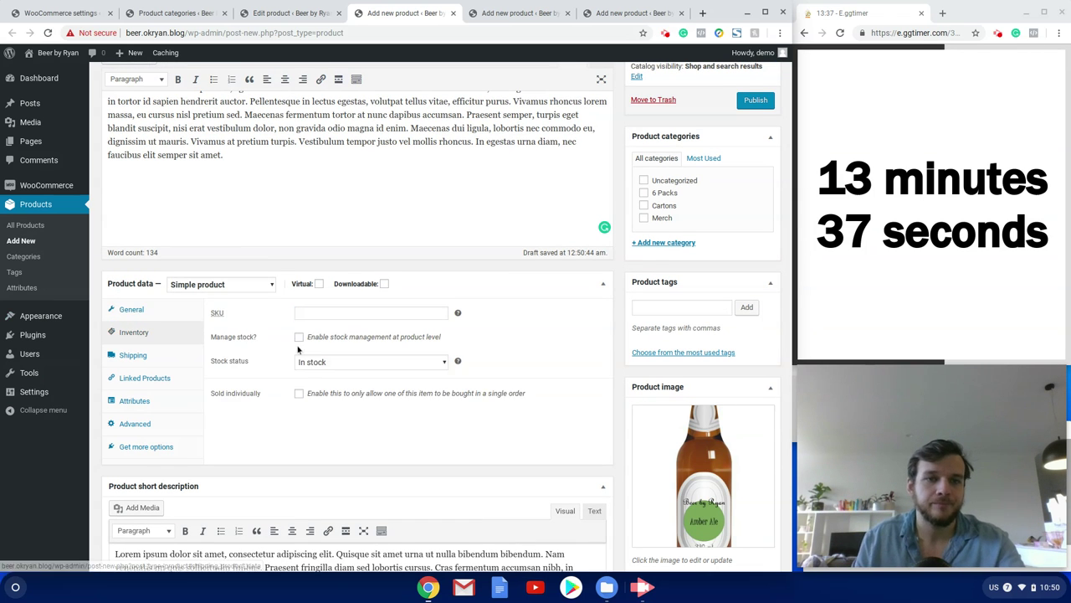
click(302, 337)
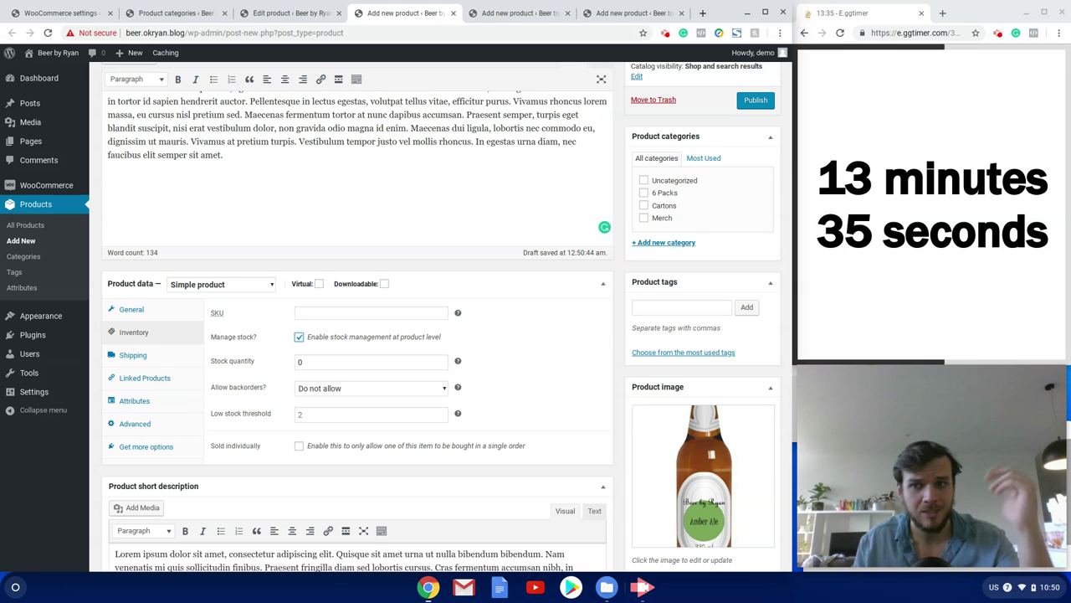
click(267, 362)
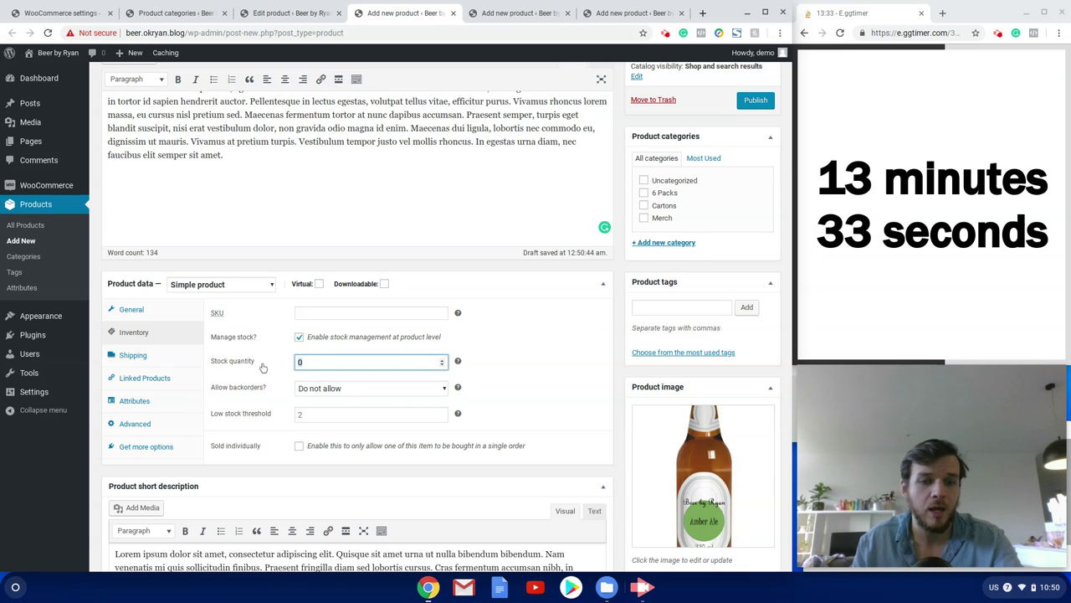
text(30)
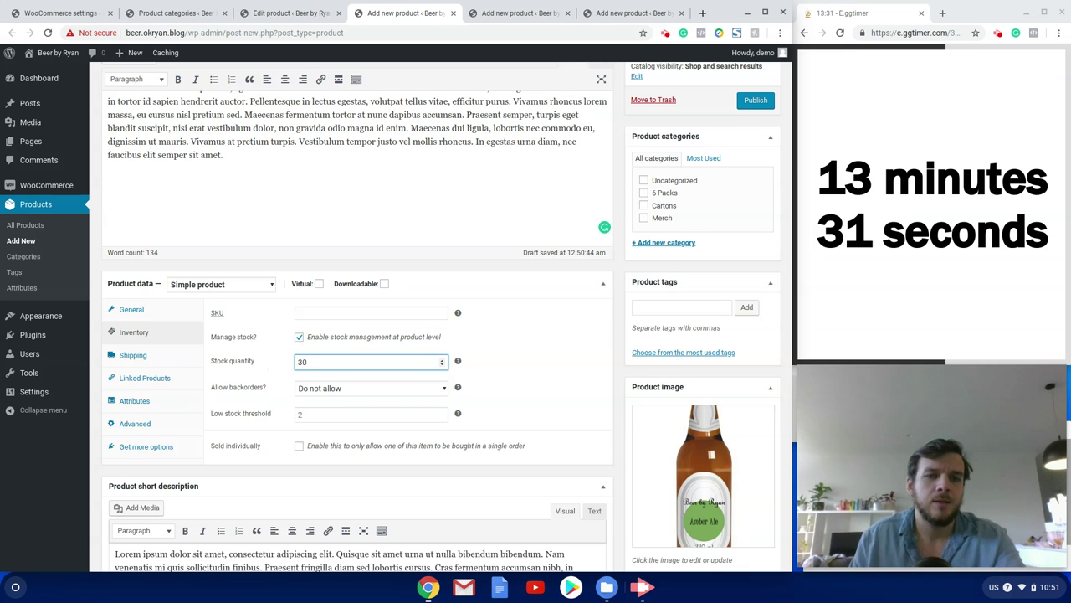
click(313, 412)
text(5)
Step: Assign the Cartons shipping class to the Amber Ale Carton
click(172, 355)
click(335, 367)
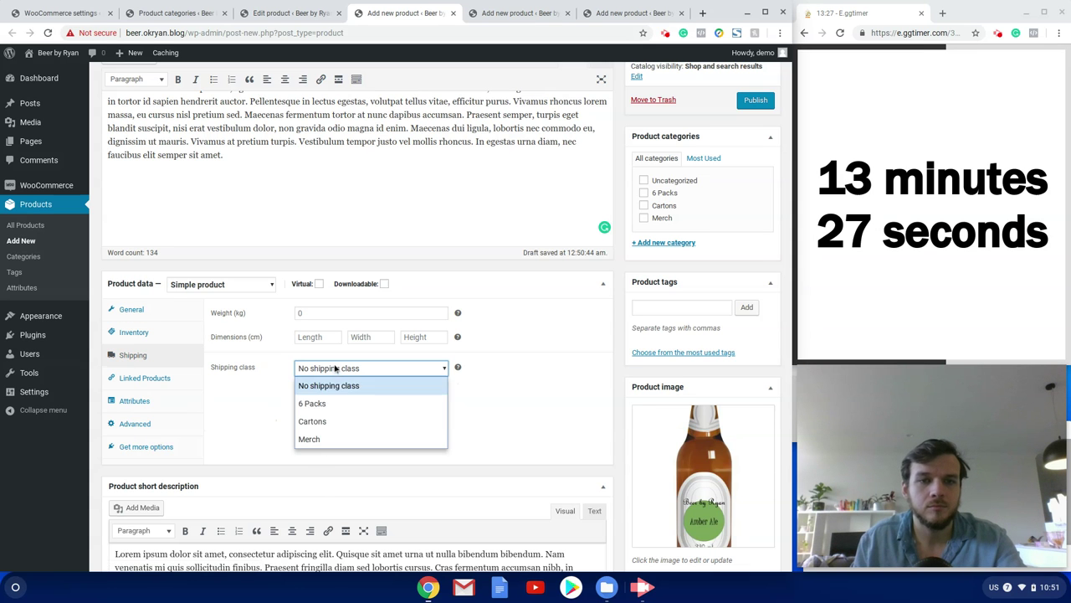
click(333, 420)
Step: Assign the Amber Ale Carton to the Cartons category and publish the product
click(644, 205)
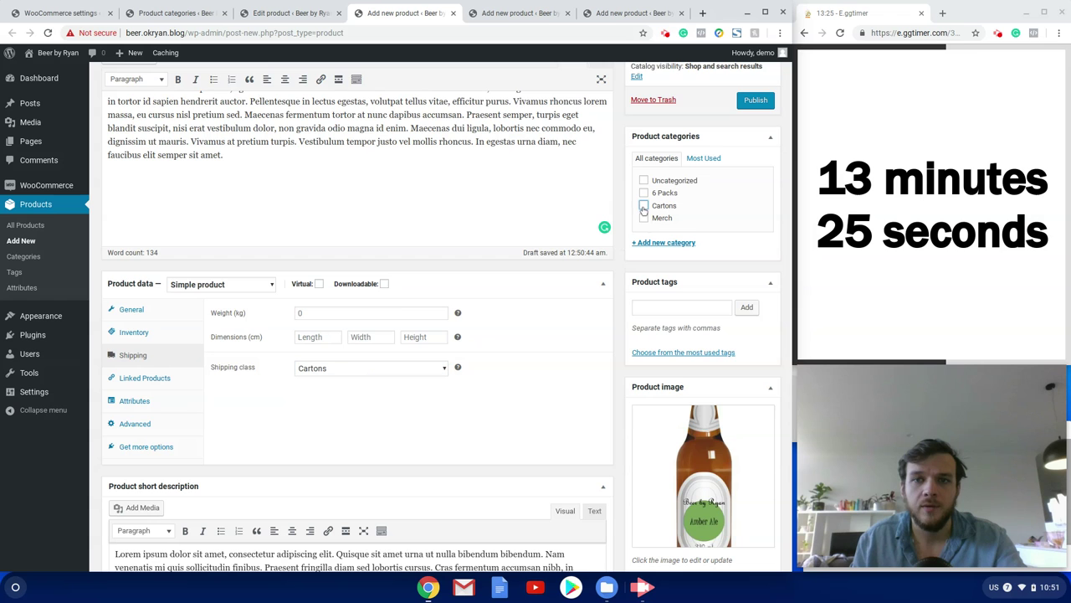
scroll(191, 386, down, 1)
scroll(191, 386, down, 3)
scroll(585, 293, up, 5)
click(756, 241)
key(ctrl+Tab)
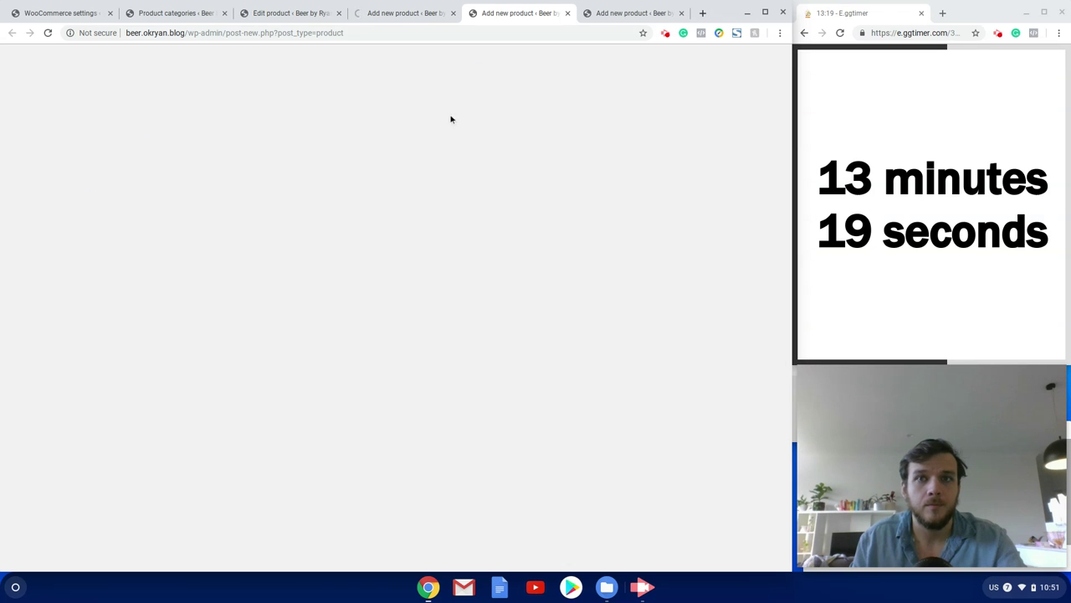
key(ctrl+shift+Tab)
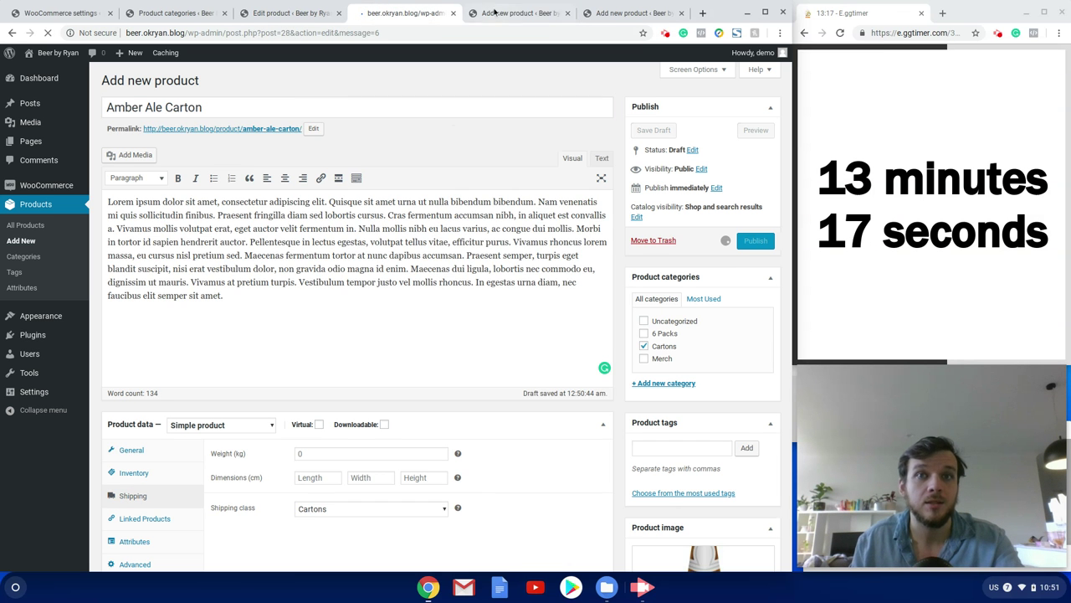
Step: Set IIPA.jpg from the media library as the product image of the next blank new product
key(ctrl+Tab)
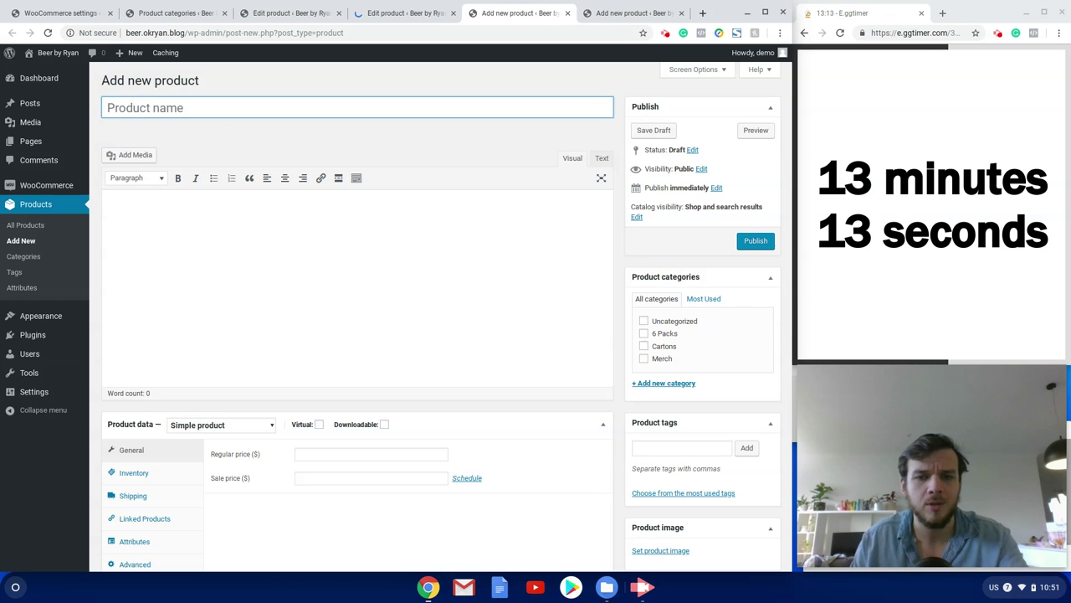
scroll(575, 496, down, 3)
click(665, 335)
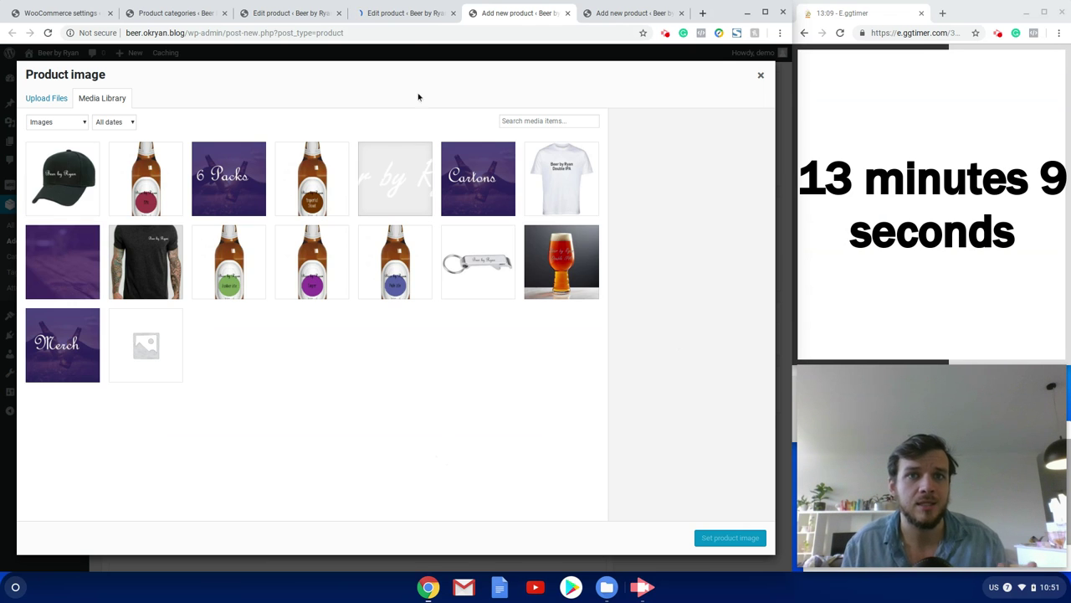
click(407, 15)
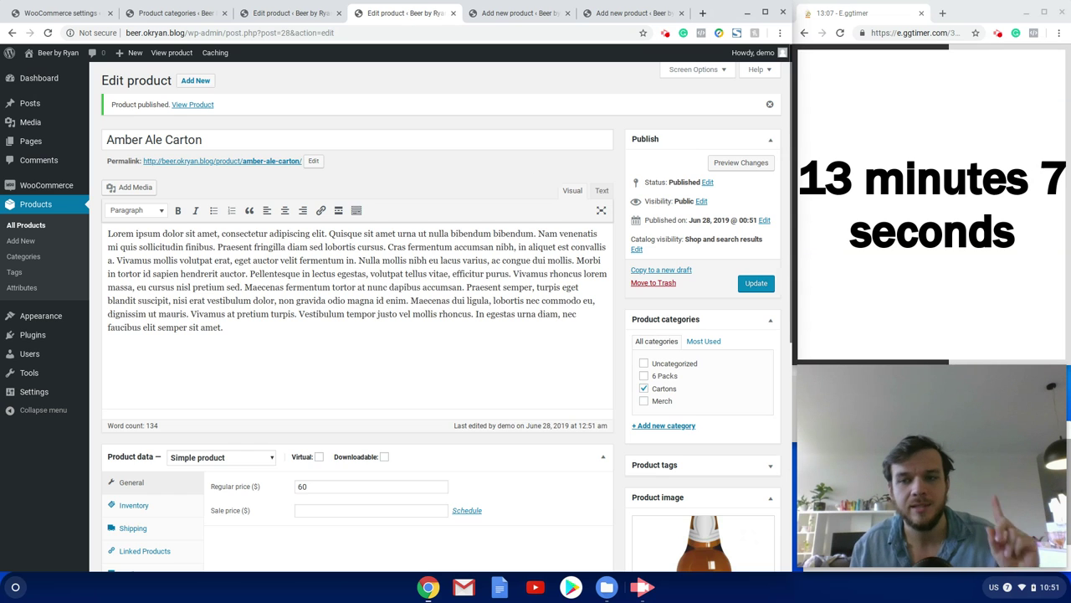
click(502, 17)
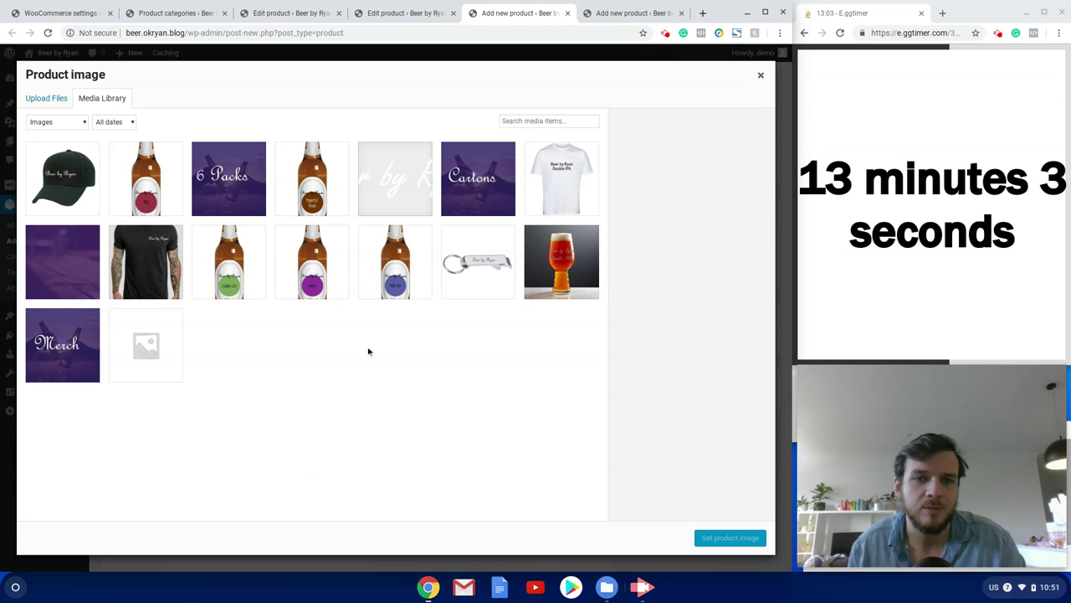
click(152, 194)
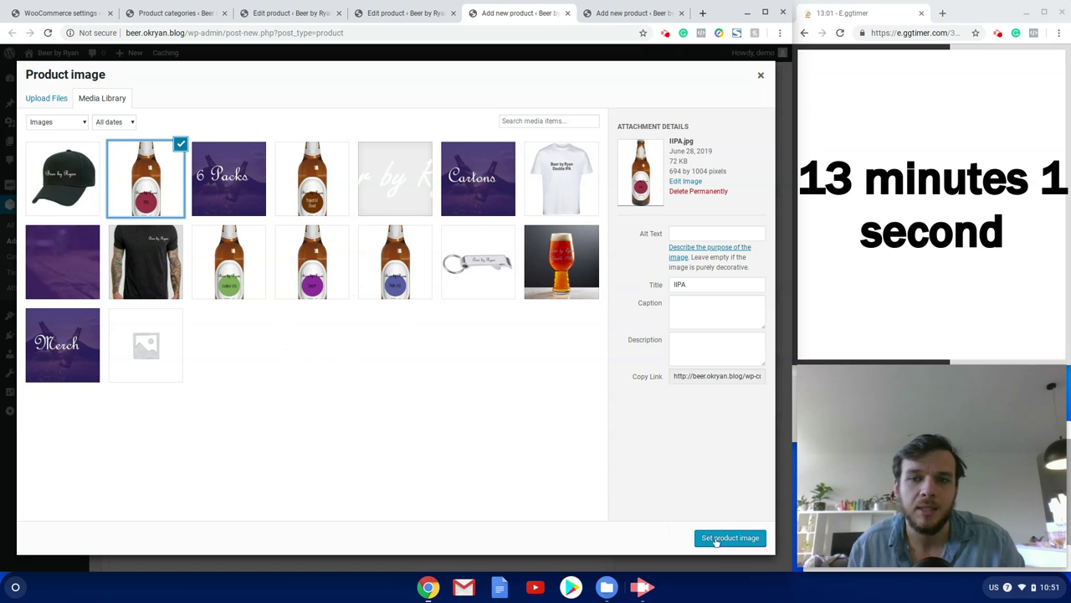
click(716, 541)
Step: Name the new product with the IIPA bottle image "IIPA 6 Pack"
scroll(315, 261, up, 3)
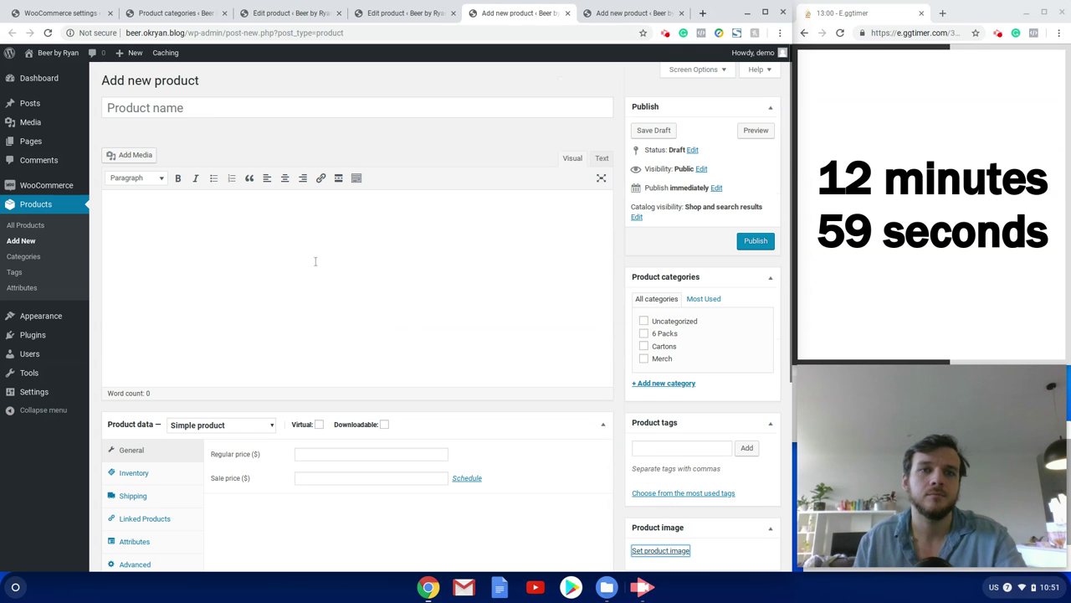
click(214, 113)
text(IIP)
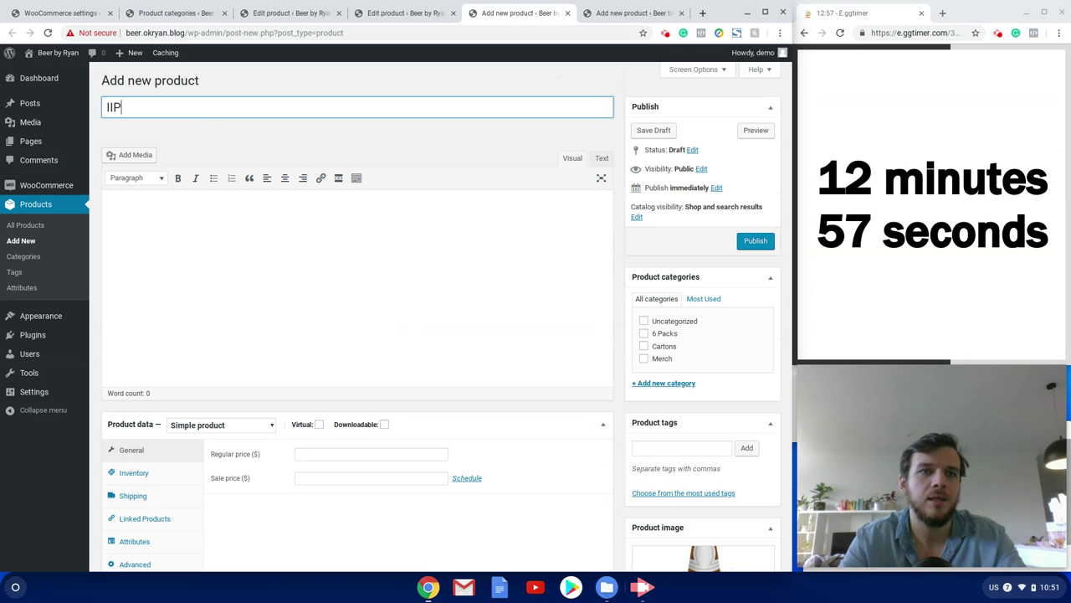
text(A)
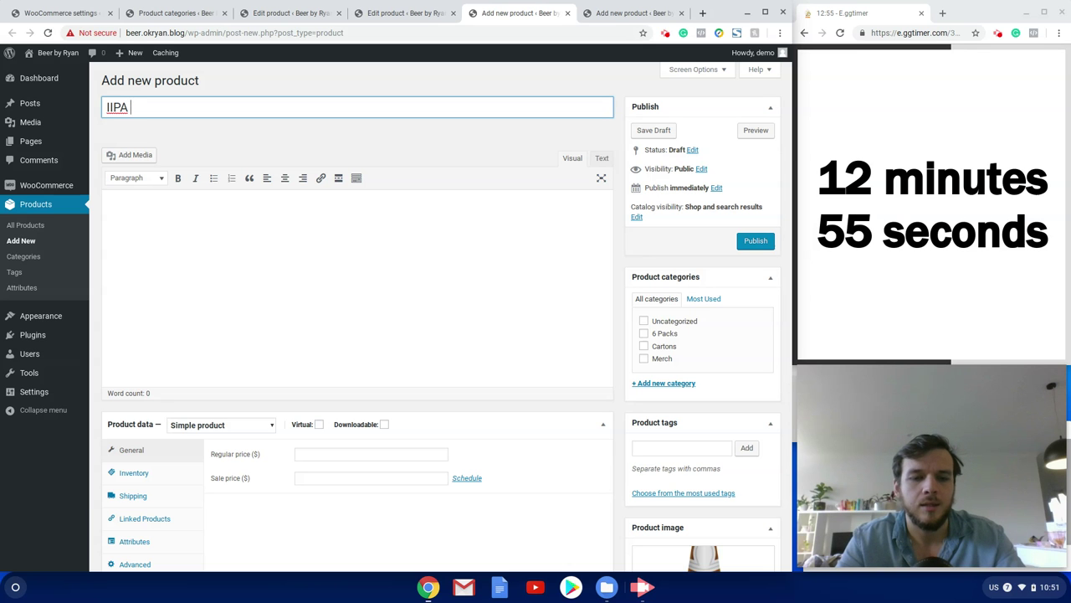
text( 6 Pac)
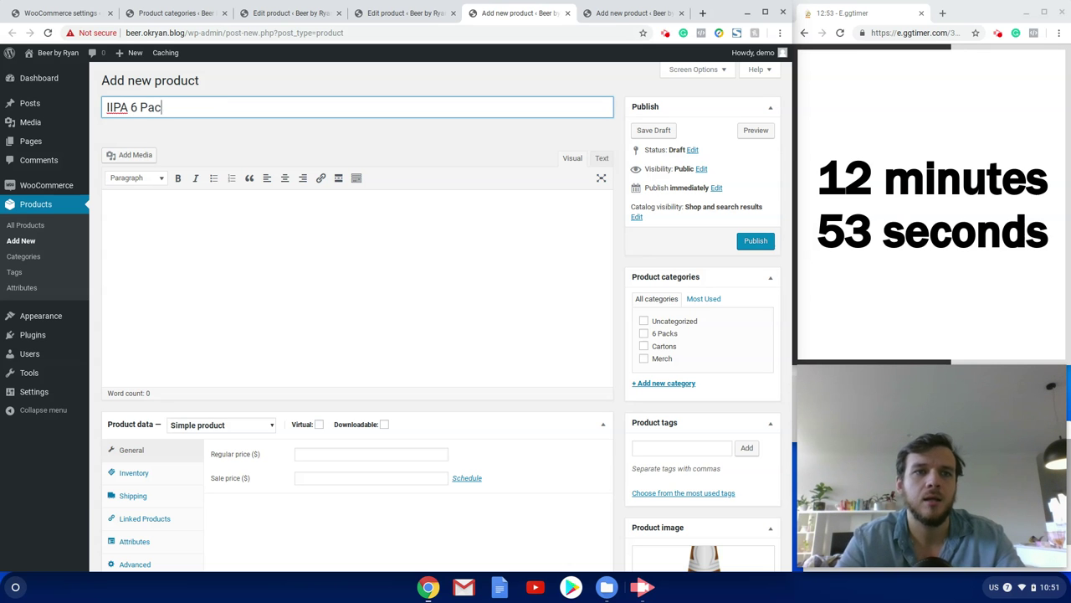
text(k)
Step: Paste the Lorem ipsum paragraph into both the main description and the short description of the IIPA 6 Pack
click(207, 267)
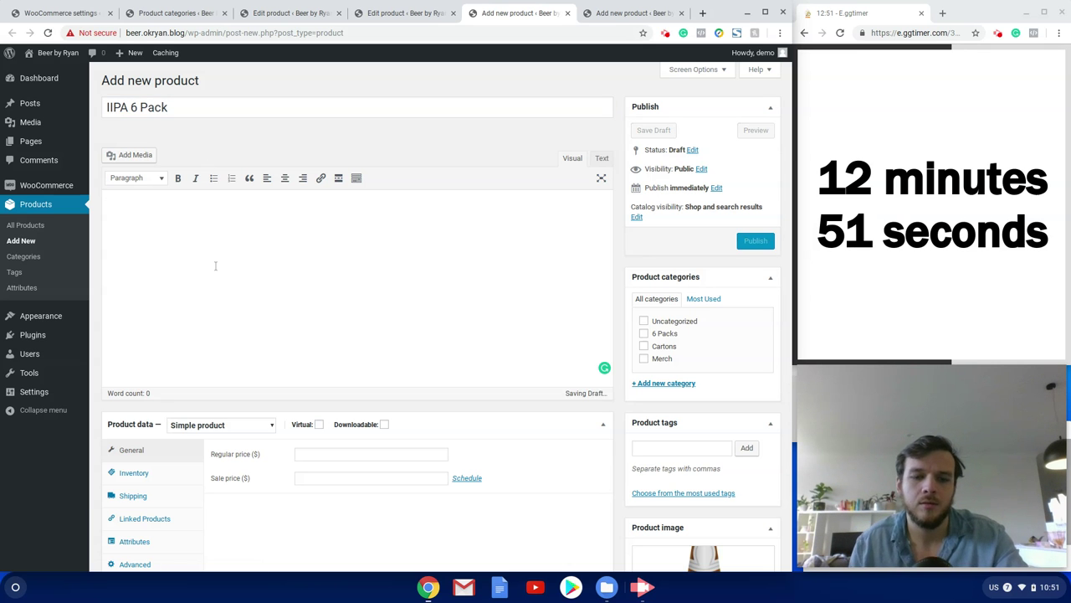
key(ctrl+v)
scroll(276, 413, down, 3)
click(282, 450)
text(Lorem ipsum dolor sit amet, consectetur adipiscing elit. Quisque sit amet urna ut nulla bibendum bibendum. Nam venenatis mi quis sollicitudin finibus. Praesent fringilla diam sed lobortis cursus. Cras fermentum accumsan nibh, in aliquet est a. Vivamus mollis volutpat erat, eget auctor velit fermentum in. Nulla mollis nibh eu lacus varius, ac congue dui mollis. Morbi in tortor id sapien hendrerit auctor. Pellentesque in lectus egestas, volutpat tellus vitae, efficitur purus. Vivamus rhoncus lorem massa, eu cursus nisl pretium sed. Maecenas fermentum tortor at nunc dapibus accumsan. Praesent semper, turpis eget blandit suscipit, nisi erat vestibulum dolor, non gravida odio magna id enim. Maecenas dui ligula, lobortis nec commodo eu, dignissim ut mauris. Vivamus at pretium turpis. Vestibulum tempor justo vel mollis rhoncus. In egestas urna diam, nec faucibus elit semper sit amet.)
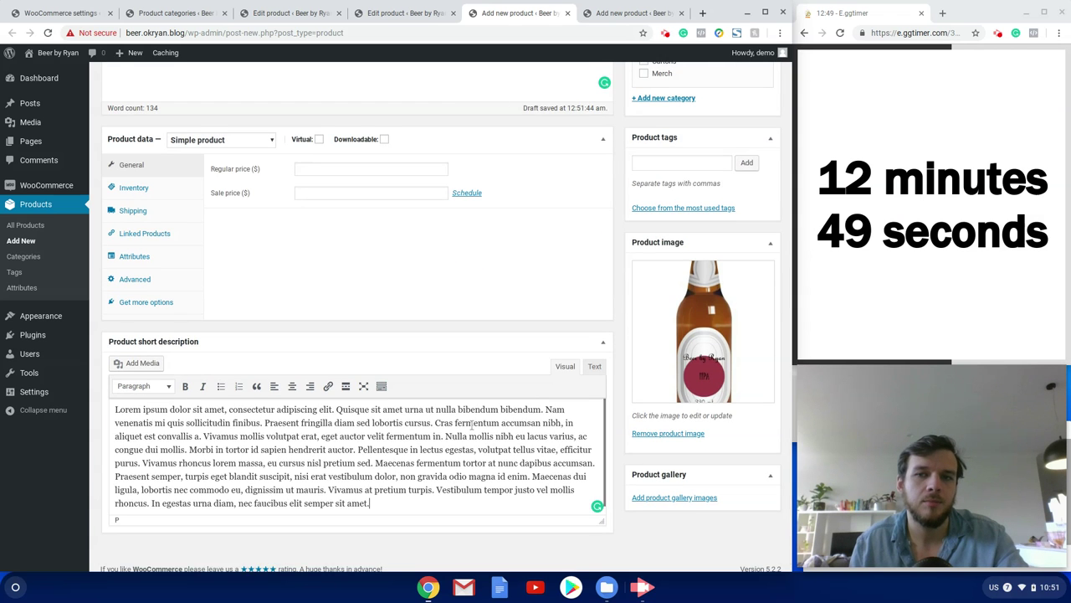
Step: Assign the IIPA 6 Pack to the 6 Packs category and mark it as a featured product
scroll(720, 152, up, 5)
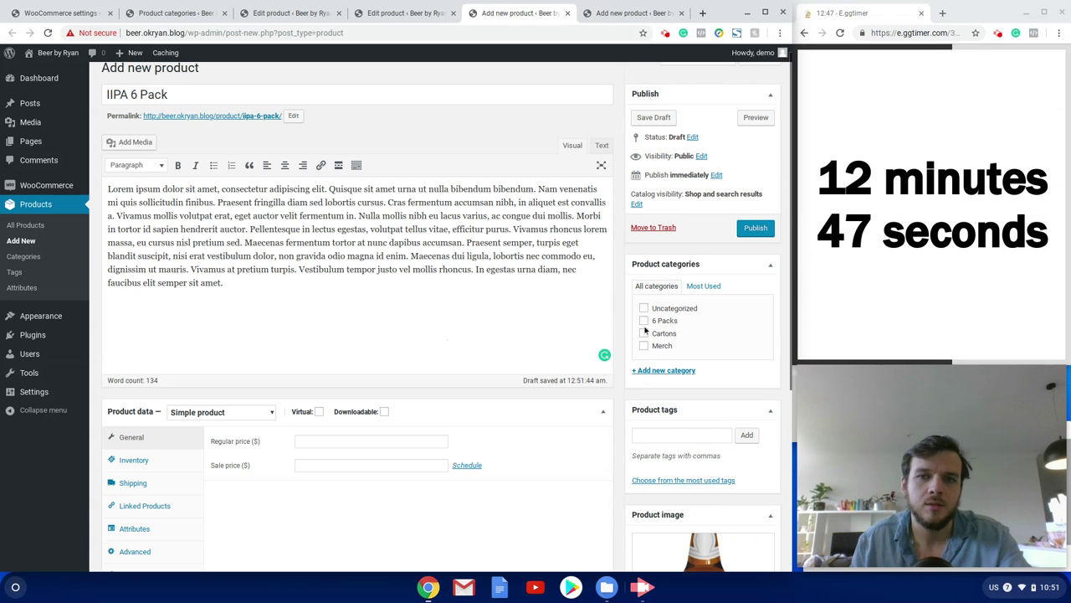
click(638, 205)
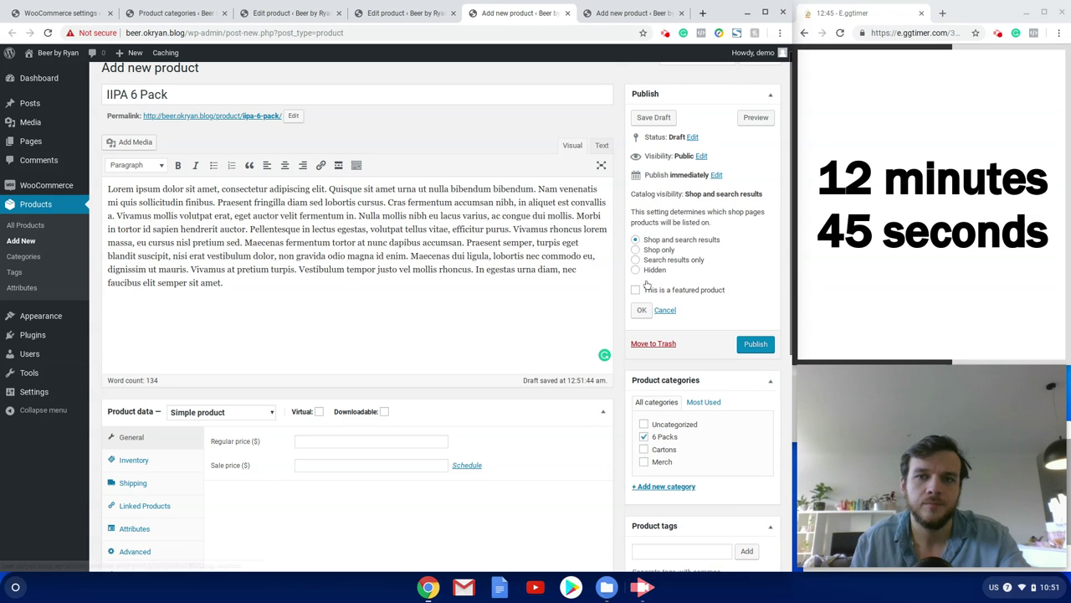
click(636, 290)
click(642, 310)
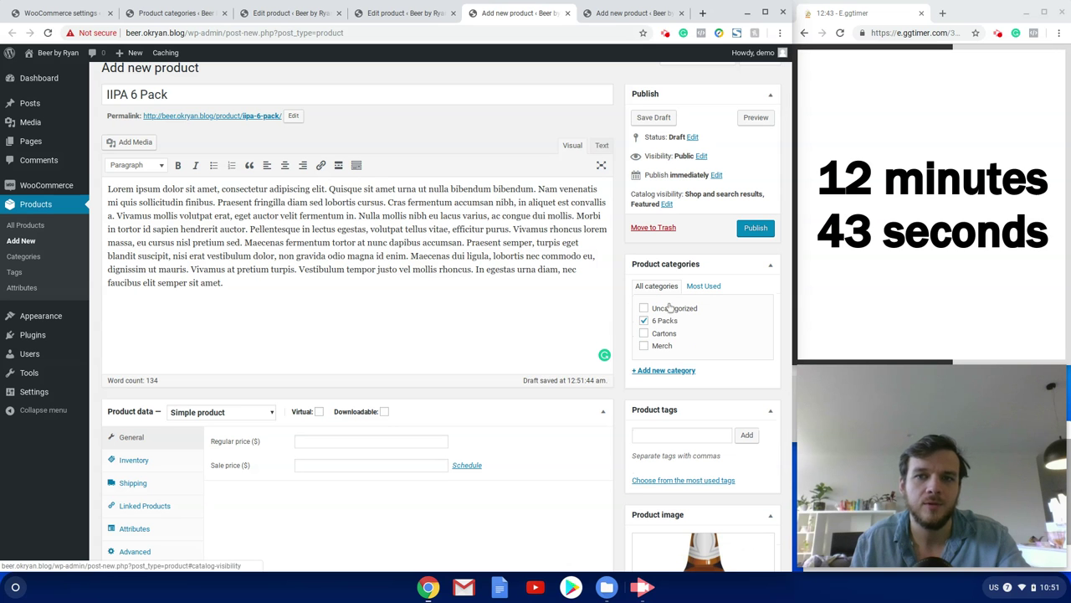
Step: Set the IIPA 6 Pack's regular price to 40 and its shipping class to 6 Packs, and publish it
scroll(353, 435, down, 1)
click(353, 431)
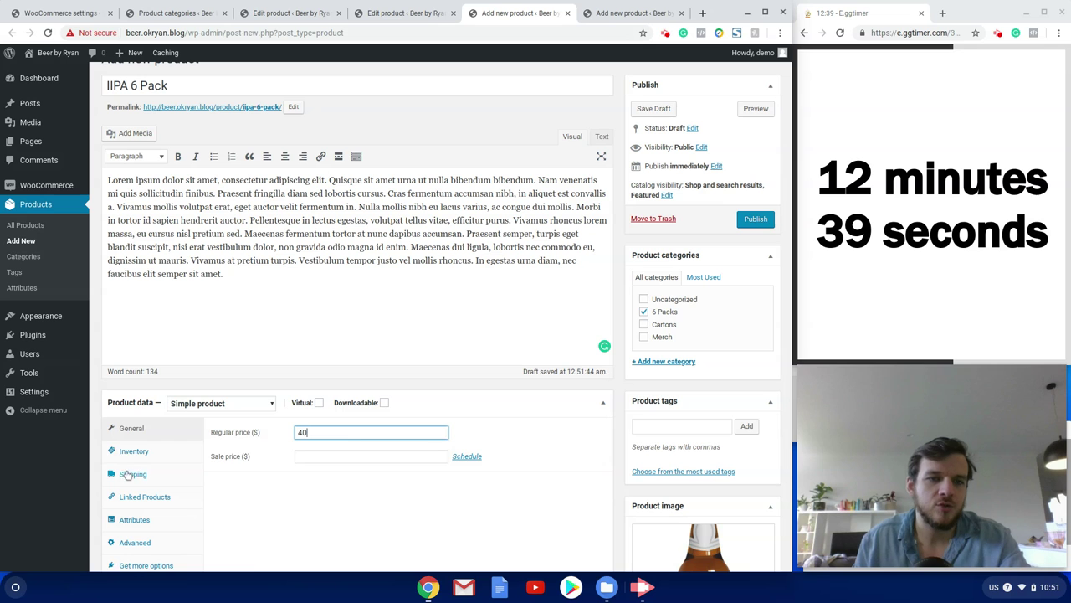
click(153, 453)
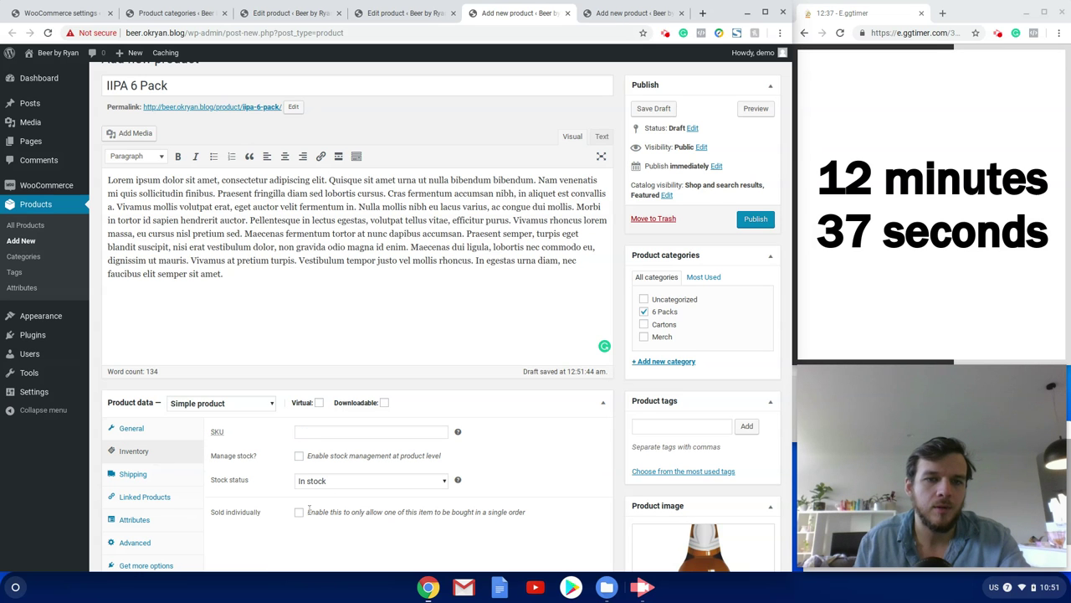
click(128, 474)
click(327, 487)
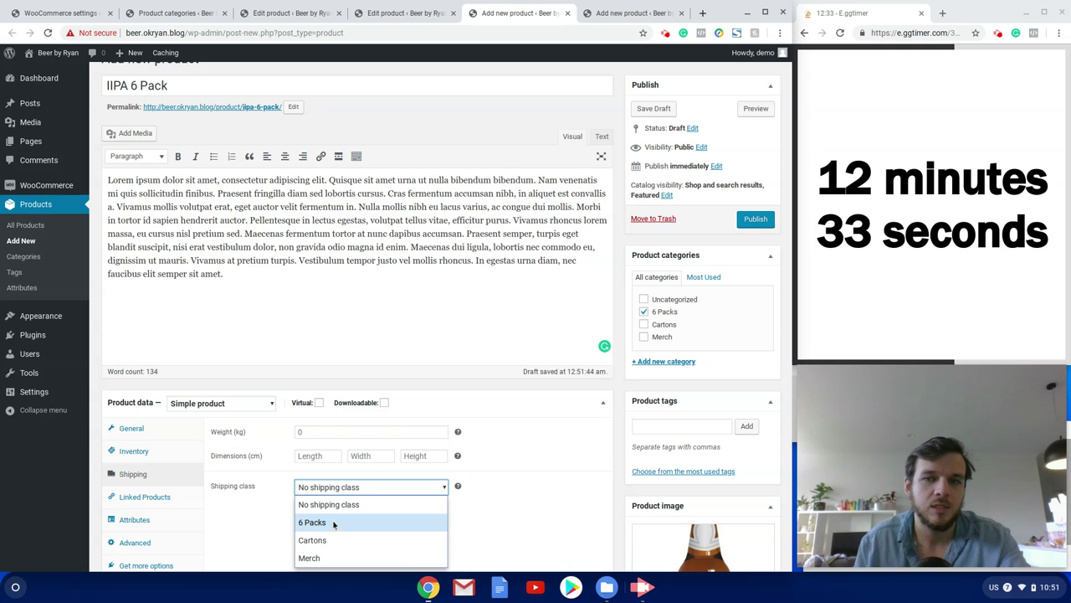
click(333, 522)
click(749, 219)
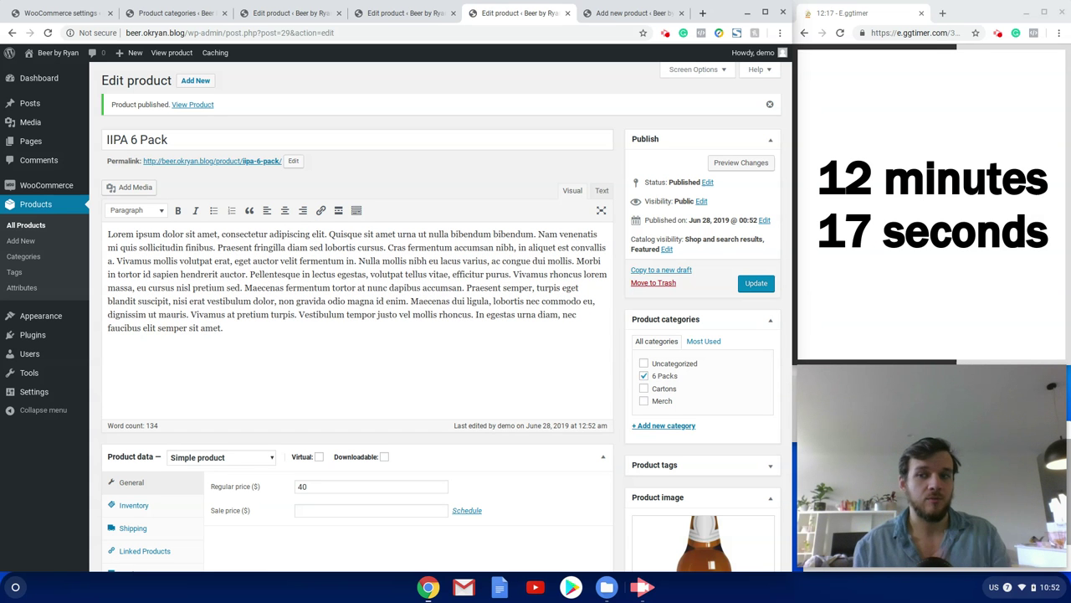
Step: Name the remaining blank new product "IIPA Carton" and paste the Lorem ipsum paragraph into its main and short descriptions
click(603, 15)
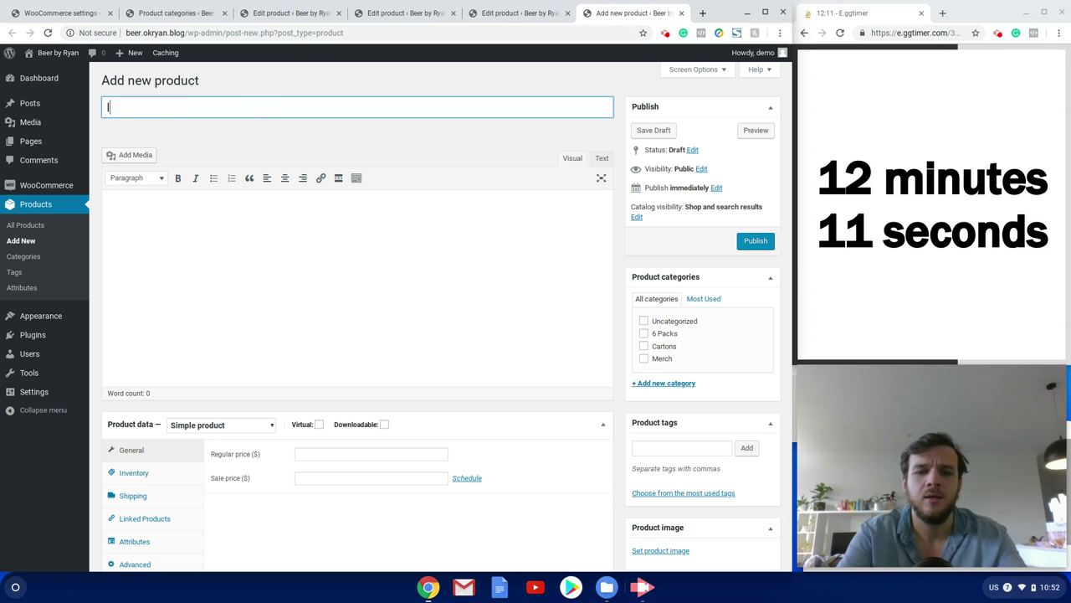
text(IPA Carton)
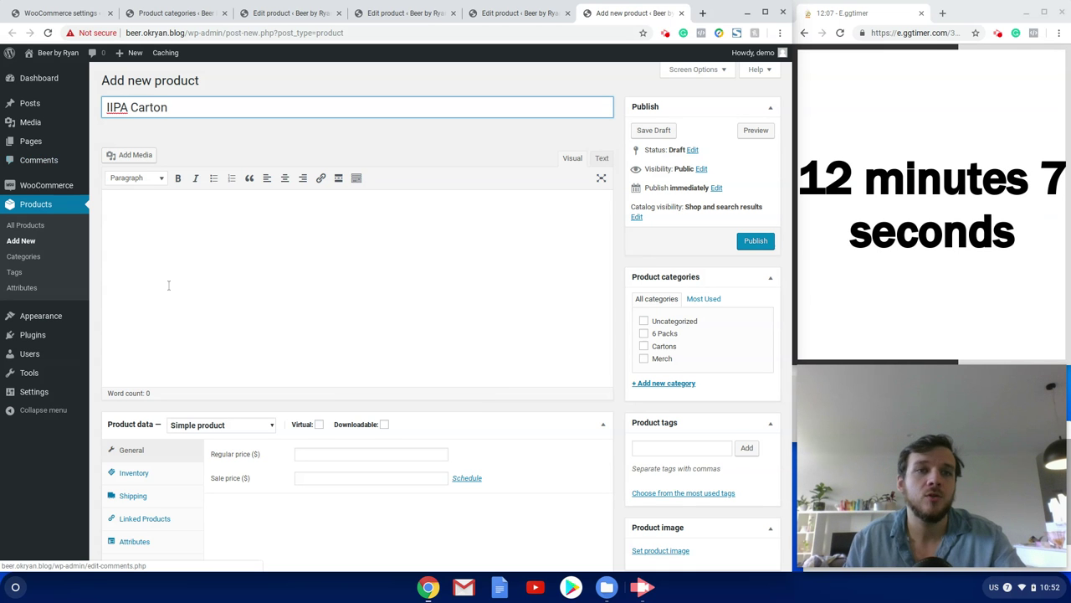
click(201, 232)
scroll(360, 547, down, 4)
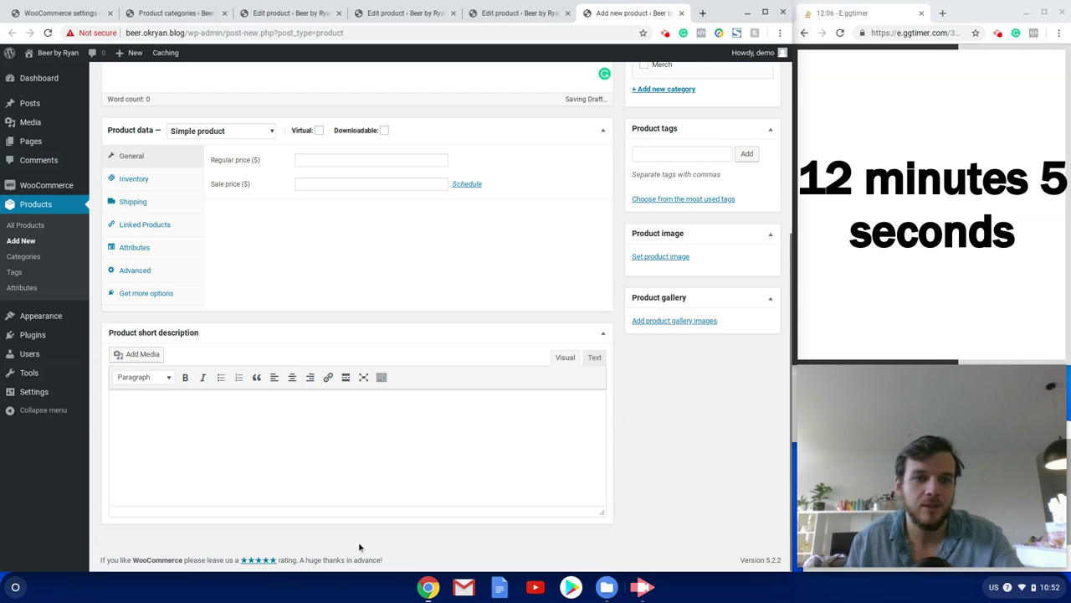
click(321, 444)
text(Lorem ipsum dolor sit amet, consectetur adipiscing elit. Quisque sit amet urna ut nulla bibendum bibendum. Nam venenatis mi quis sollicitudin finibus. Praesent fringilla diam sed lobortis cursus. Cras fermentum accumsan nibh, in aliquet est convallis a. Vivamus mollis volutpat erat, eget auctor velit fermentum in. Nulla mollis nibh eu lacus varius, congue dui mollis. Morbi in tortor id sapien hendrerit auctor. Pellentesque in lectus egestas, volutpat tellus vitae, efficitur purus. Vivamus rhoncus lorem massa, eu cursus nisl pretium sed. Maecenas fermentum tortor at nunc dapibus accumsan. Praesent semper, turpis eget blandit suscipit, nisi erat vestibulum dolor, non gravida odio magna id enim. Maecenas dui ligula, lobortis nec commodo eu, dignissim ut mauris. Vivamus at pretium turpis. Vestibulum tempor justo vel mollis rhoncus. In egestas urna diam, nec faucibus elit semper sit amet.)
Step: Set the IIPA Carton's regular price to 100 and its shipping class to Cartons
scroll(332, 253, up, 1)
click(331, 251)
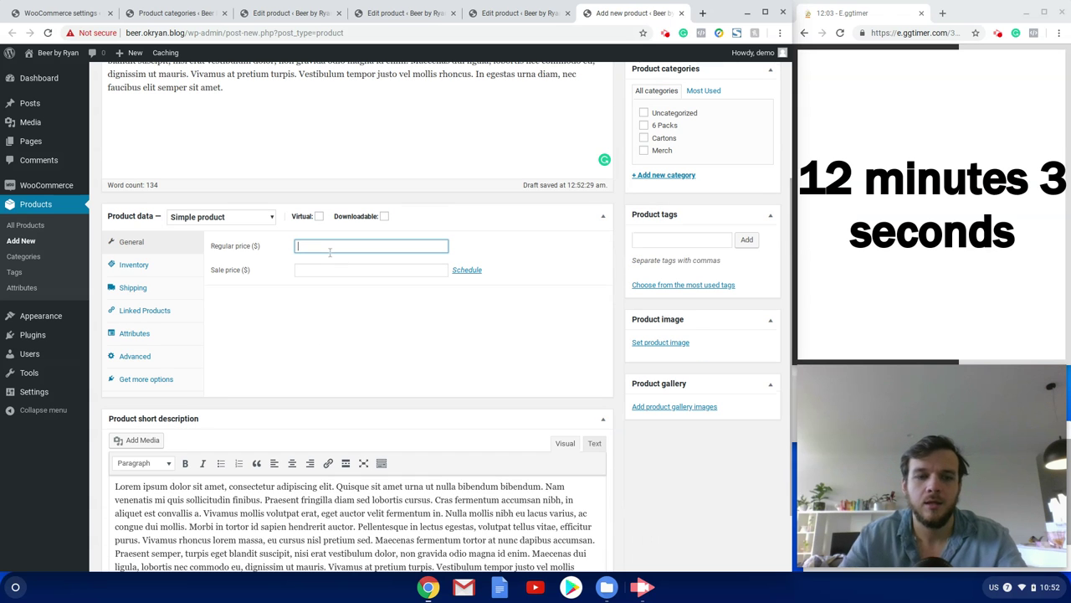
text(100)
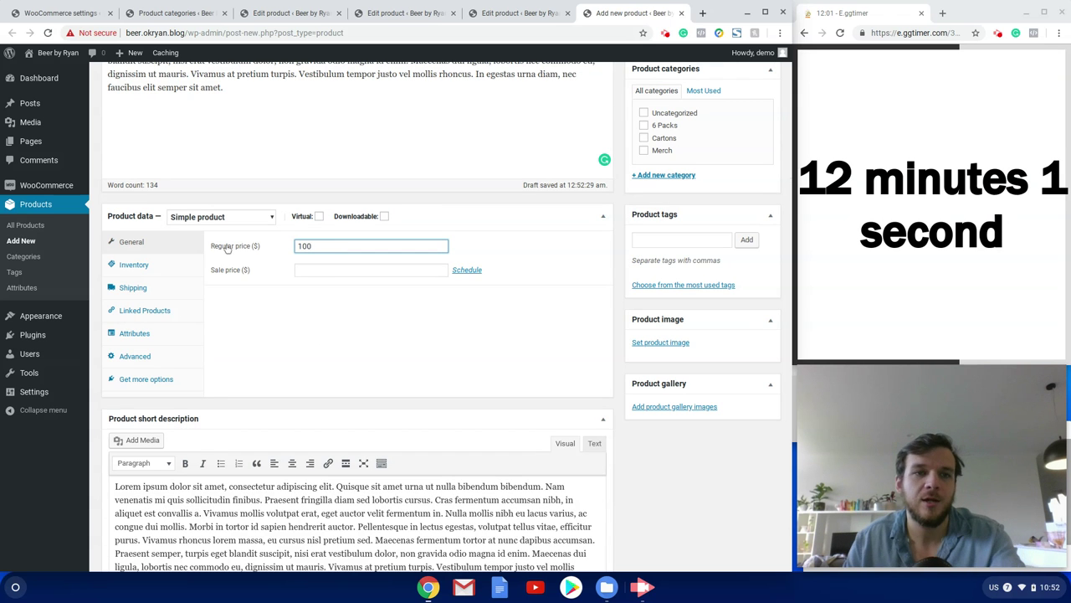
click(138, 288)
click(335, 301)
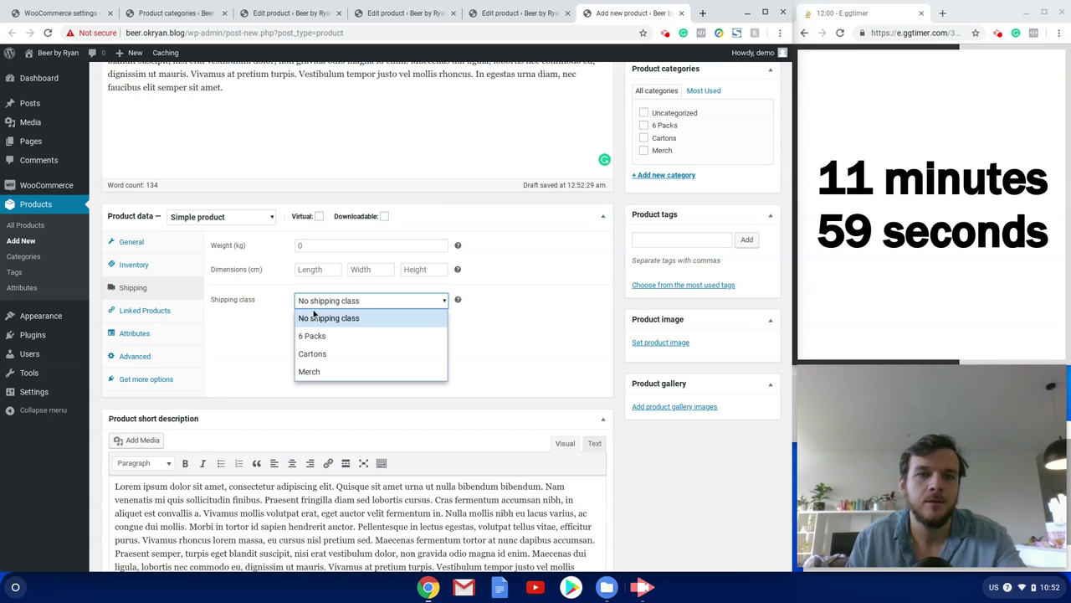
click(312, 353)
Step: Set IIPA.jpg from the media library as the IIPA Carton's product image
click(661, 342)
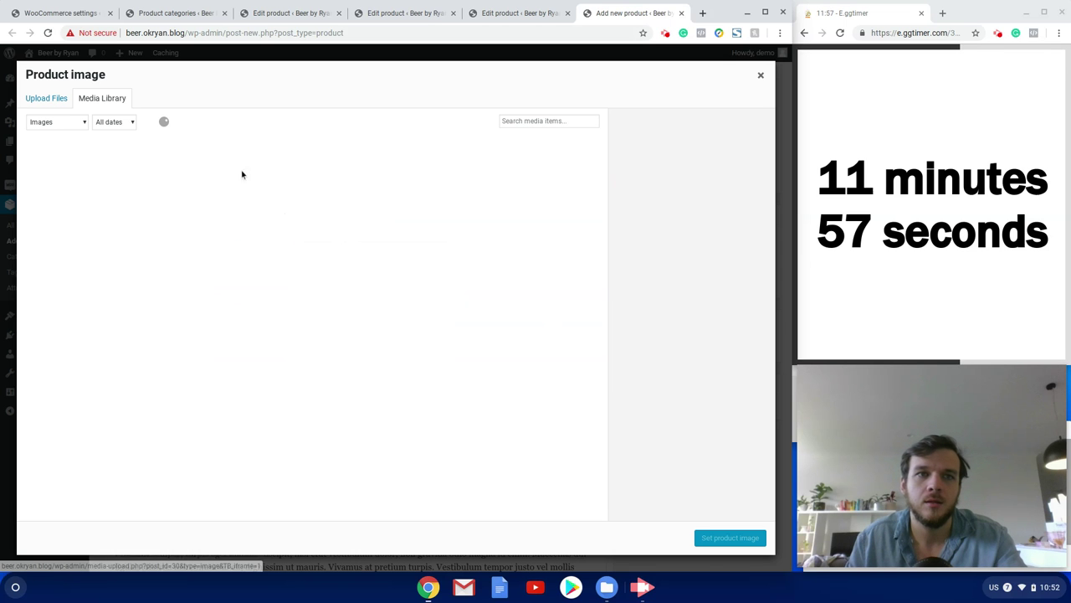
click(144, 193)
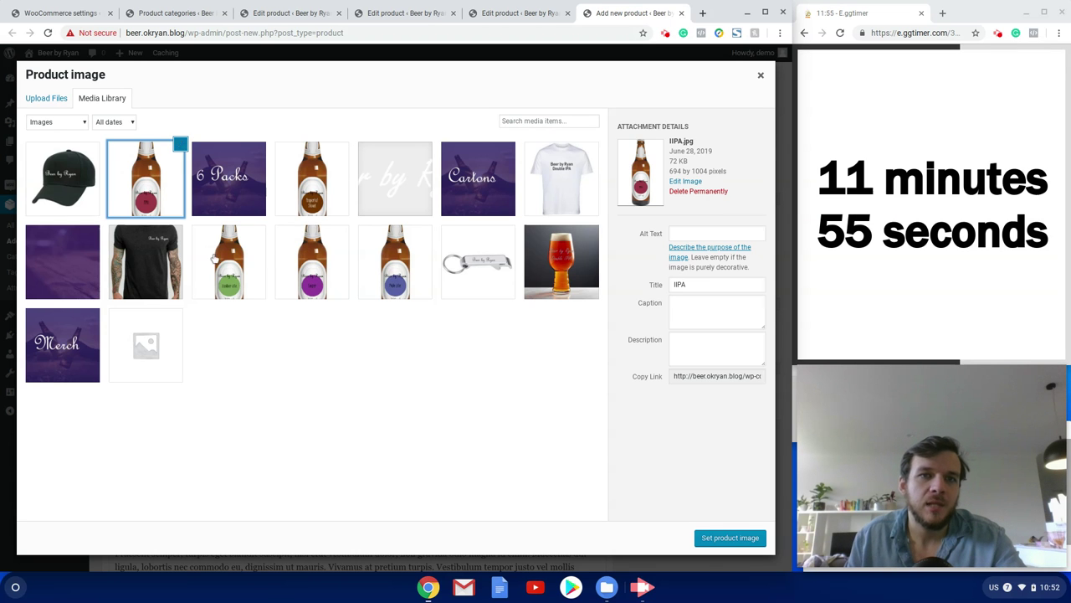
click(730, 538)
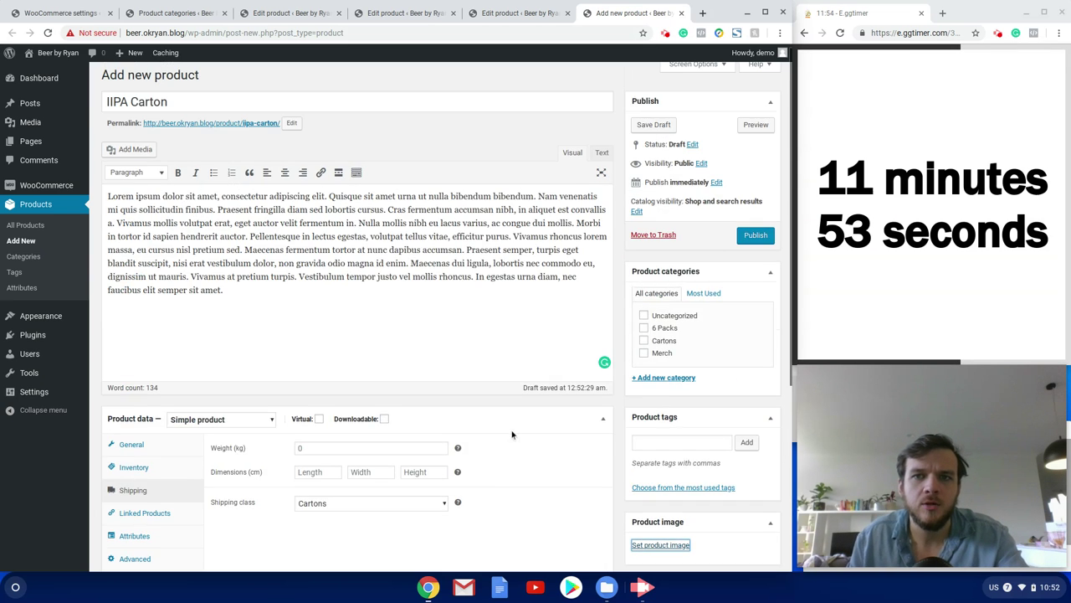
Step: Assign the IIPA Carton to the Cartons category and publish it
click(643, 341)
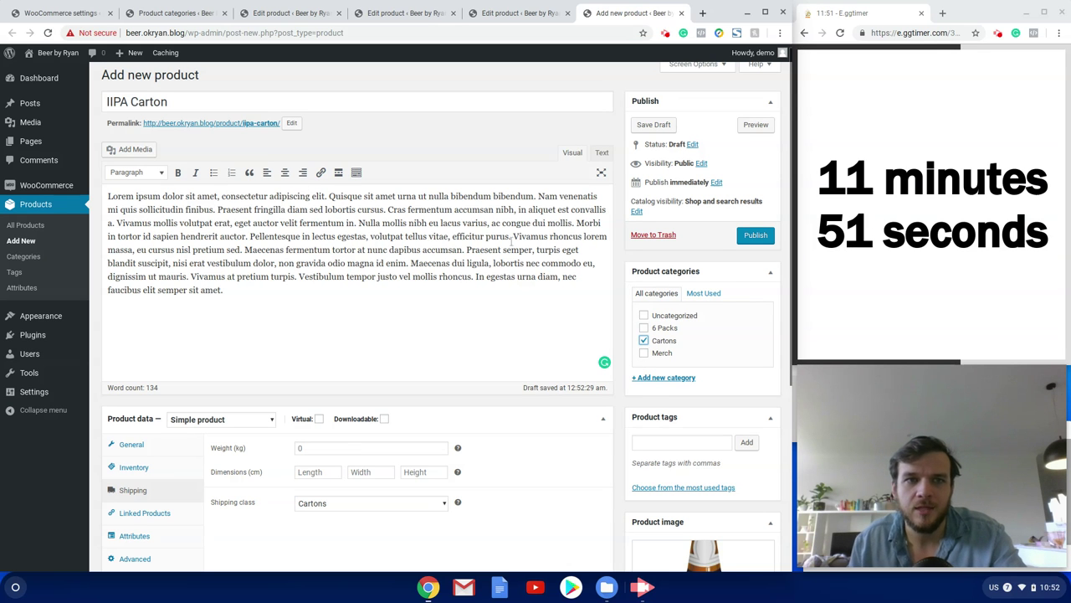
scroll(477, 384, down, 2)
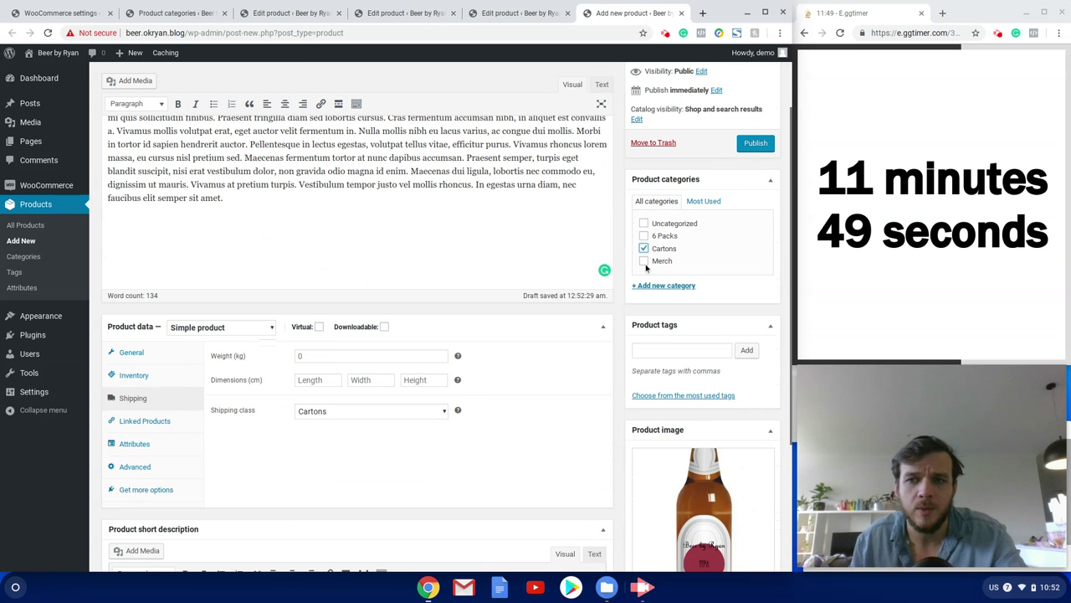
click(753, 144)
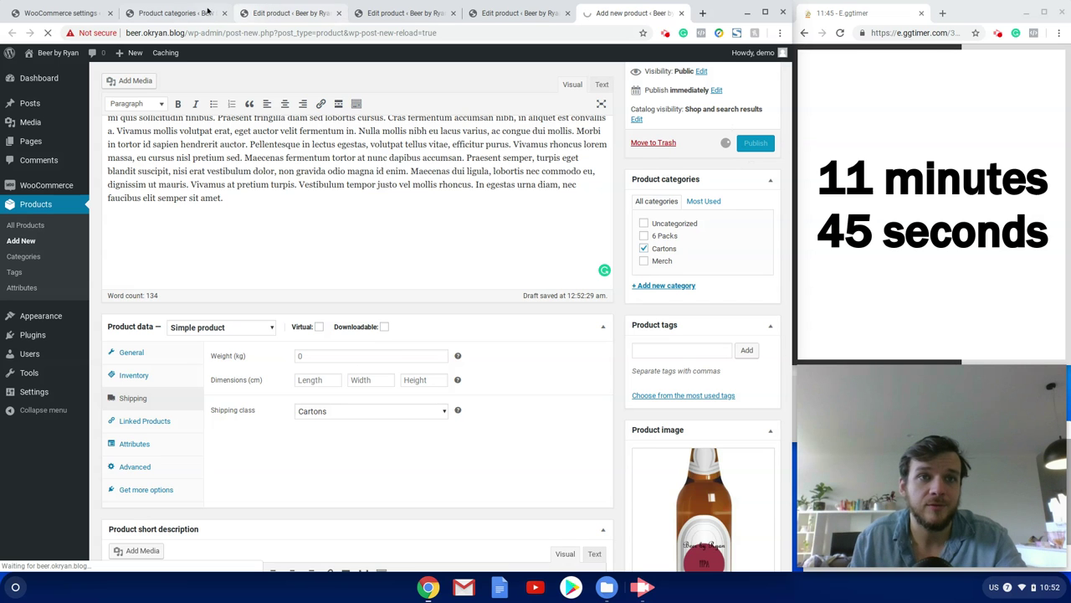
Step: Start a blank new product in each of the four browser tabs holding the published Amber Ale and IIPA products
click(270, 13)
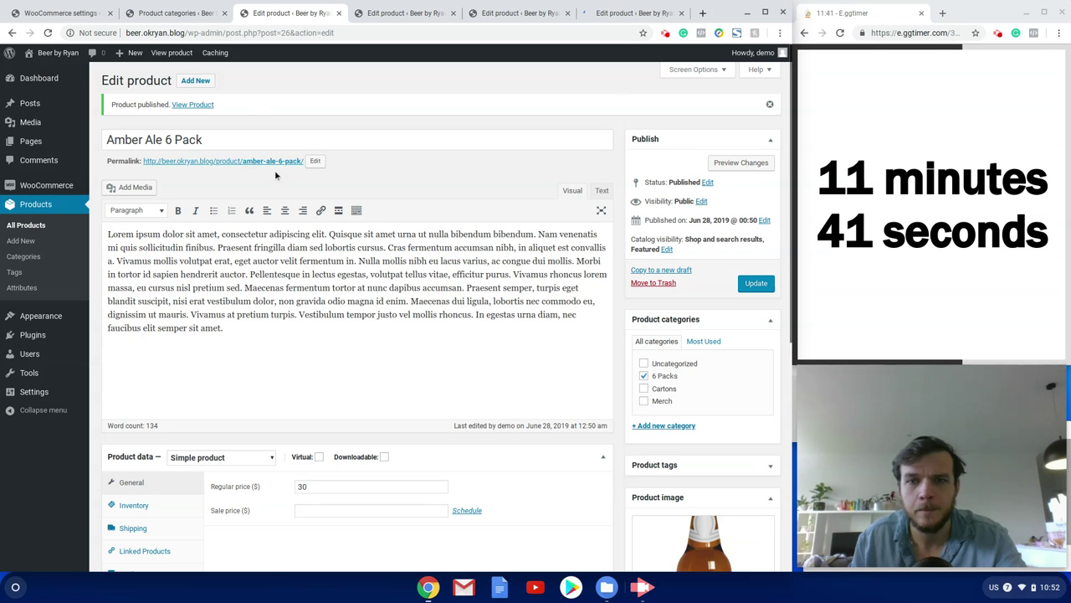
click(377, 16)
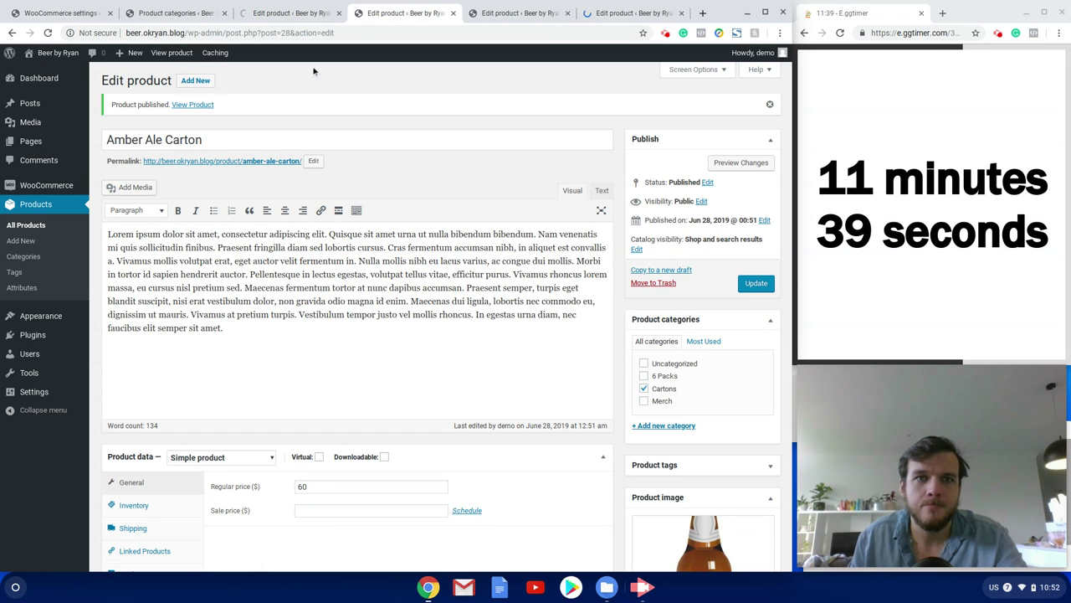
click(513, 13)
click(195, 80)
click(629, 14)
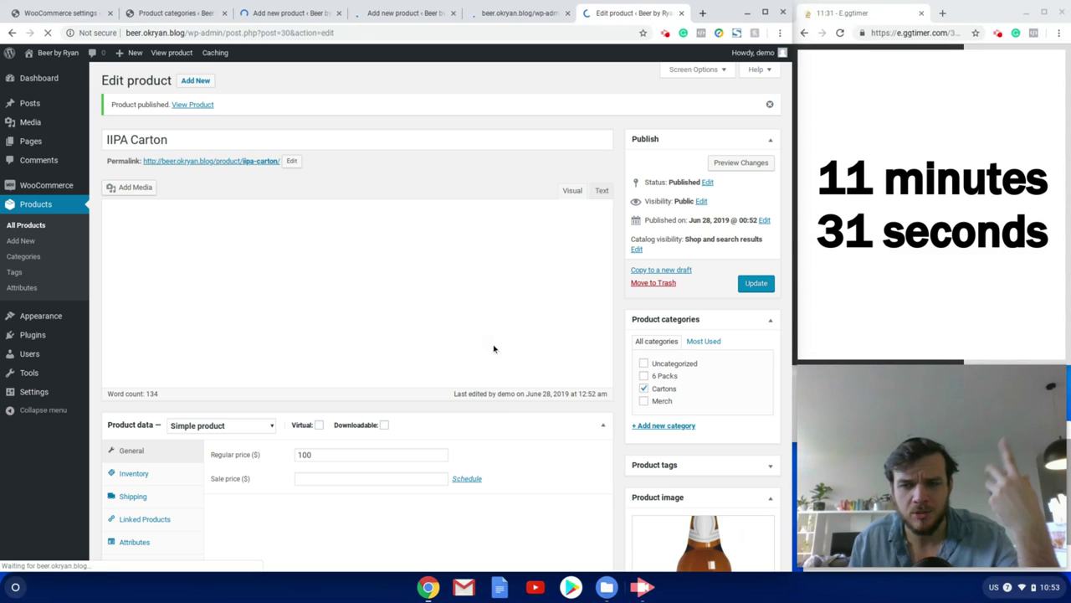
scroll(505, 376, down, 1)
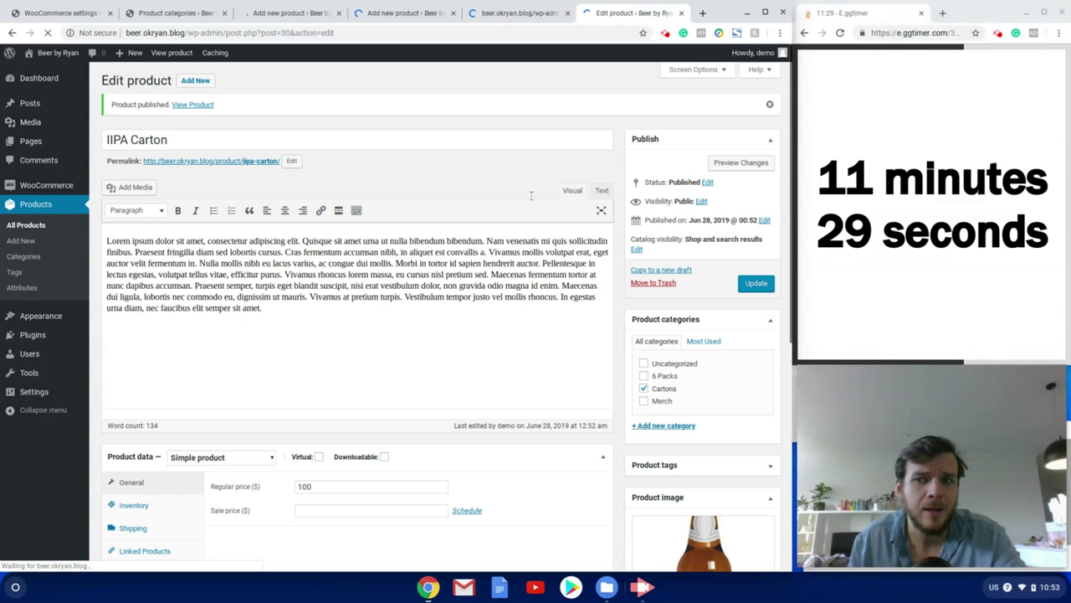
click(196, 79)
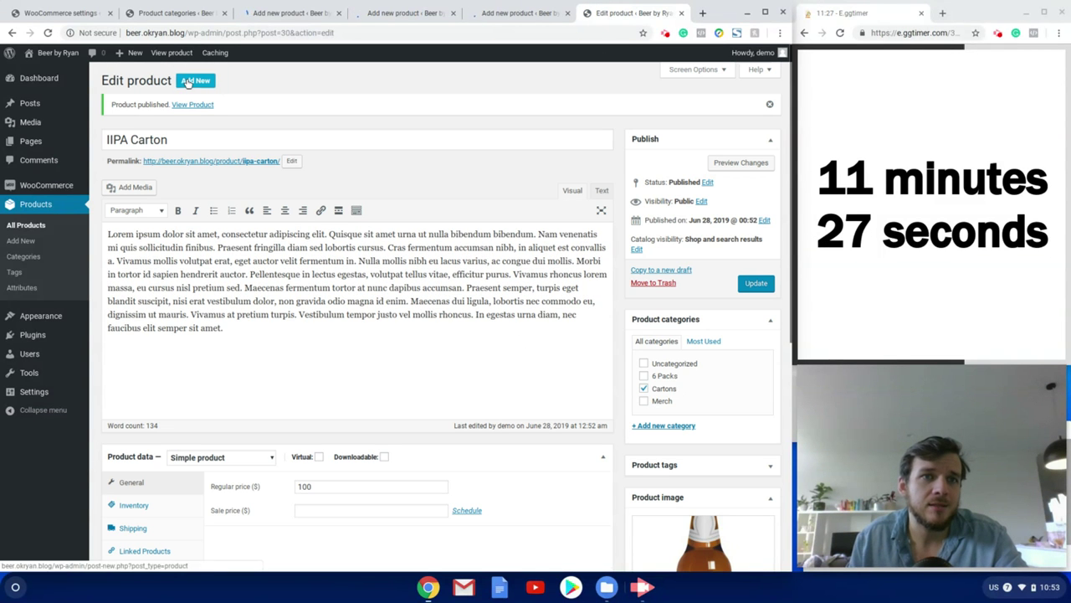
Step: Set the Imperial Stout bottle picture from the media library as the product image of the first blank new product
click(260, 14)
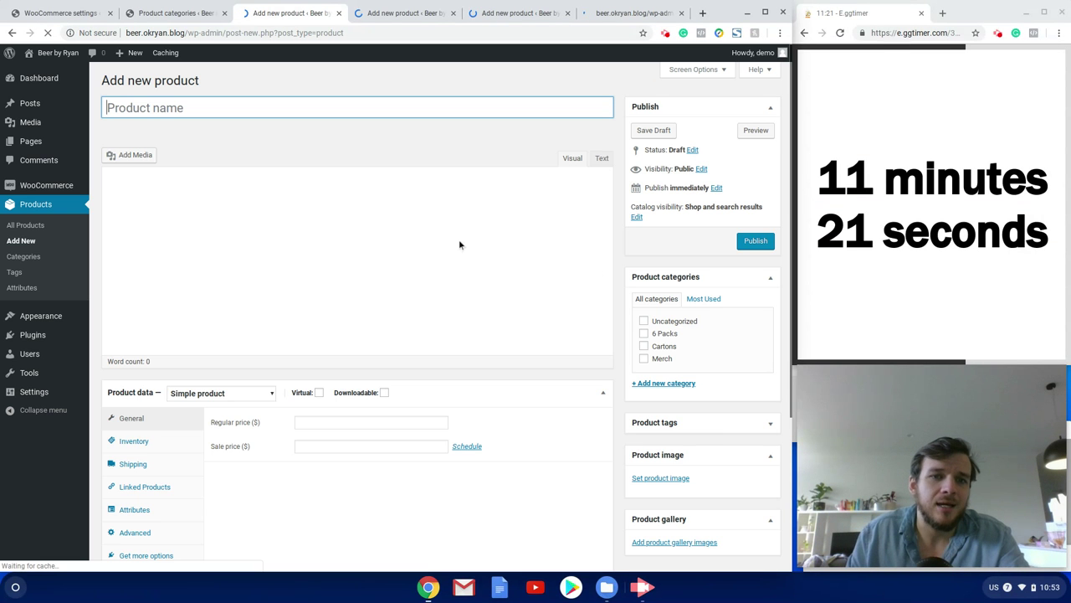
scroll(663, 469, down, 1)
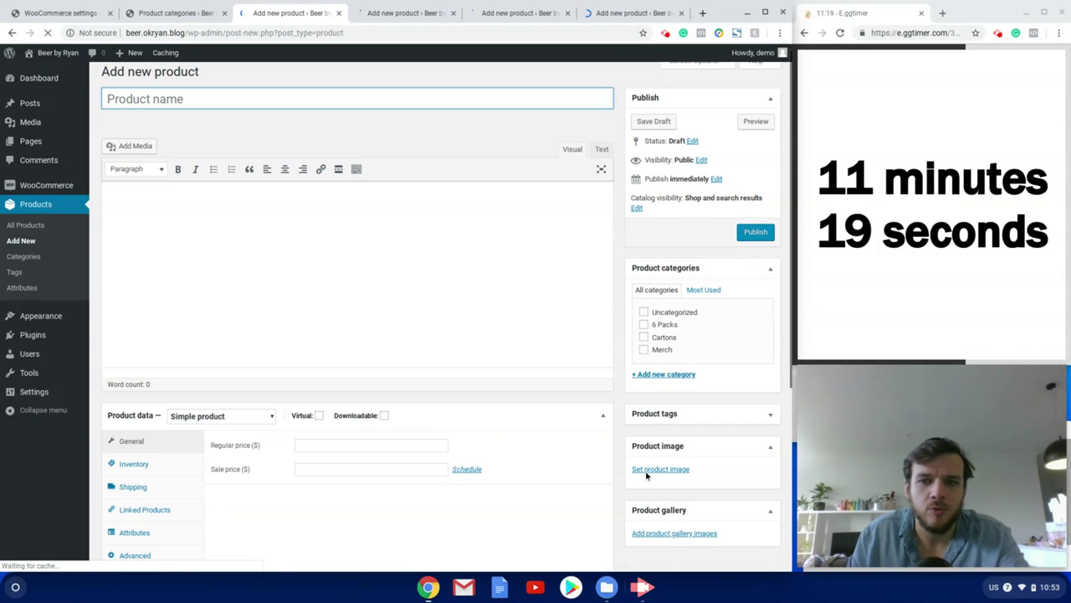
click(658, 469)
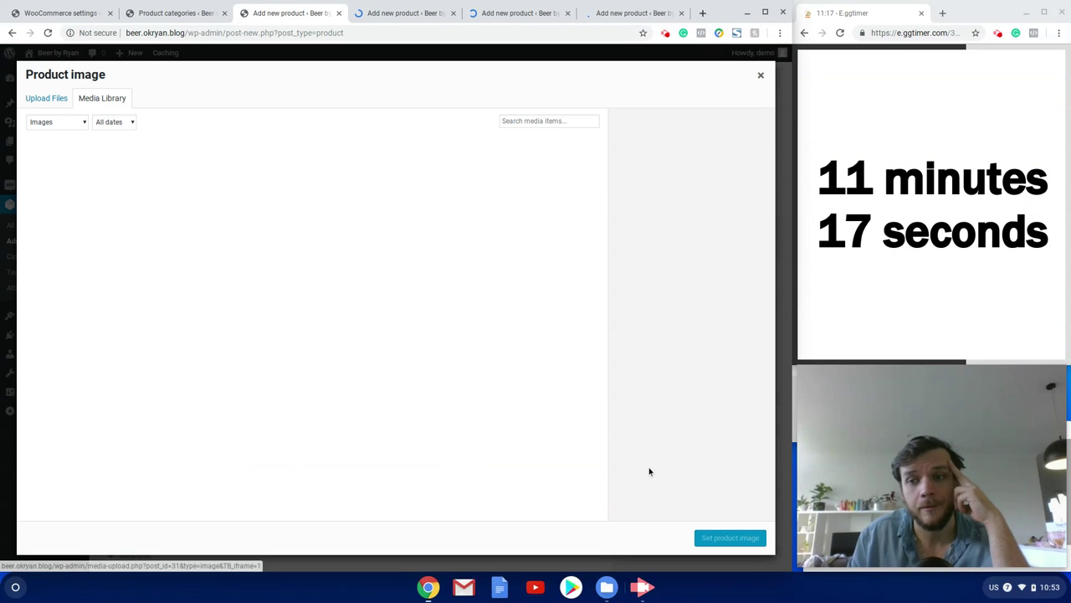
click(311, 201)
click(730, 537)
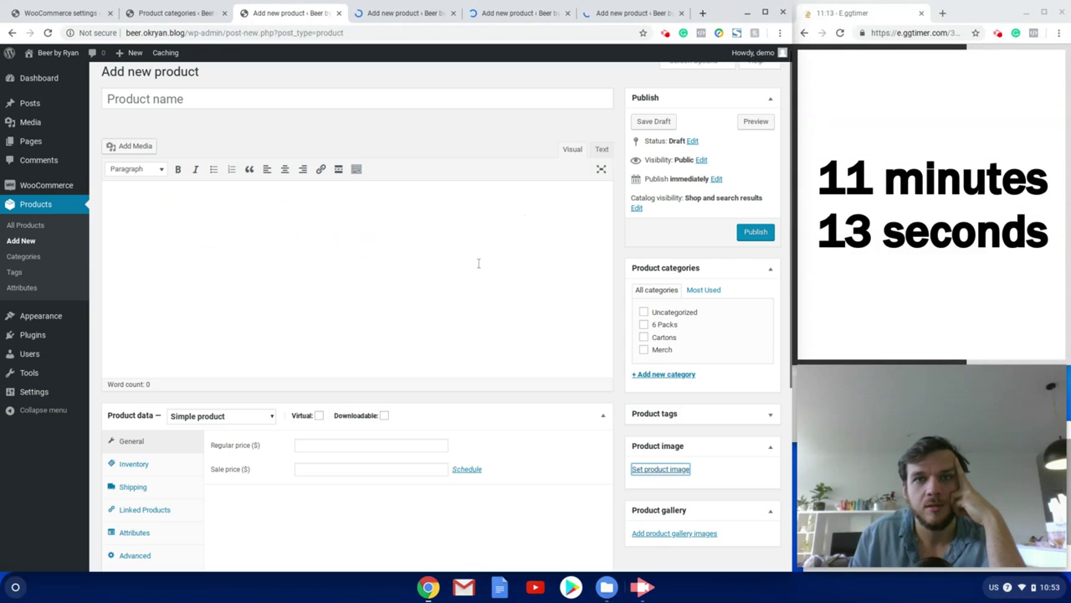
Step: Name the product with the stout bottle image "Imperial Stout 6 Pack" and paste the Lorem ipsum paragraph as its main description
click(270, 100)
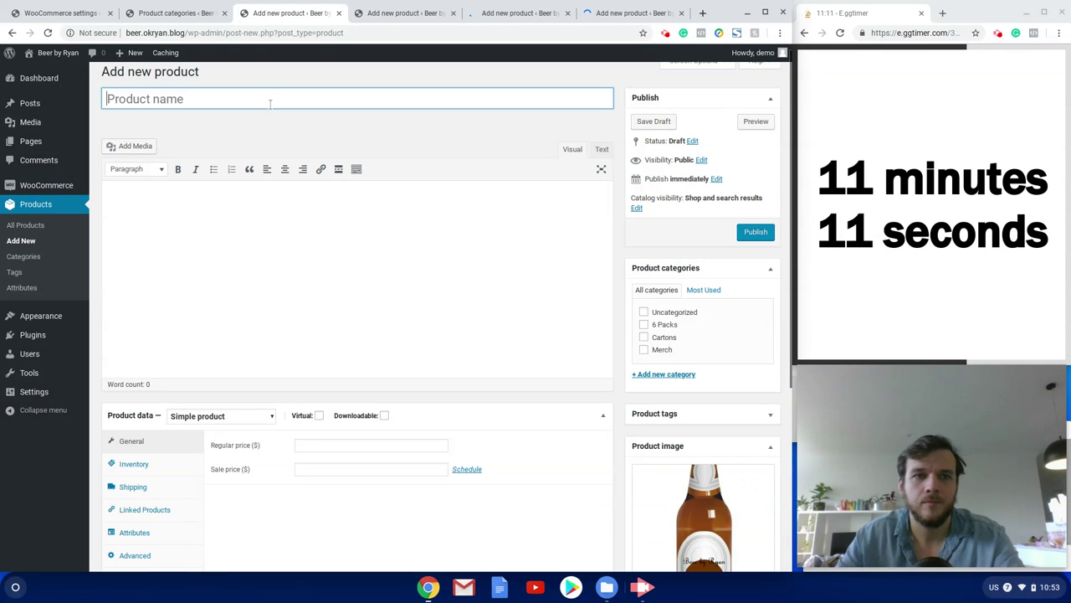
text(Imperial Stoud)
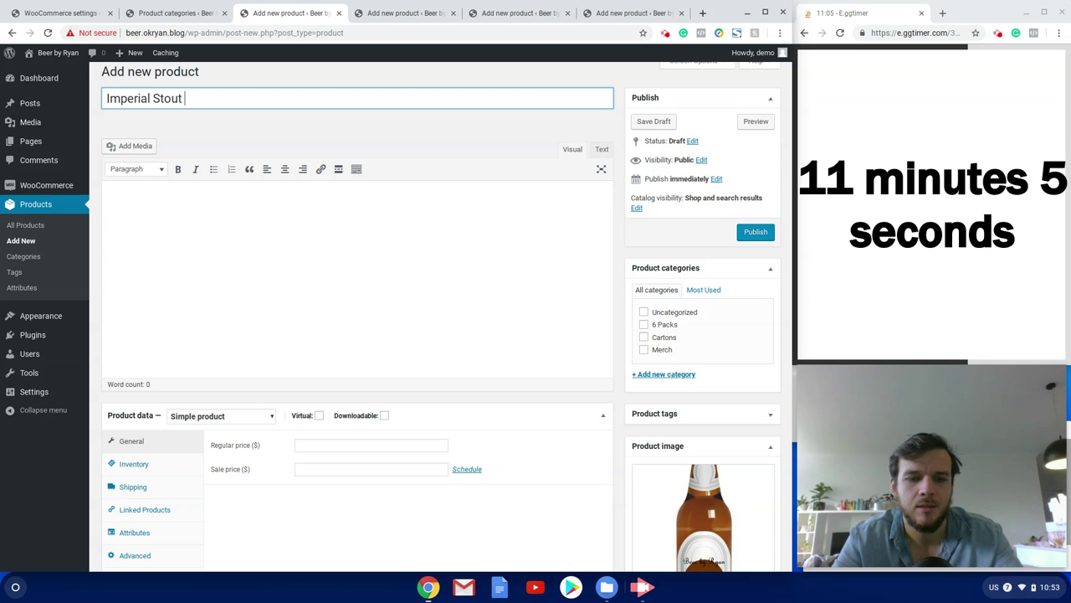
text(6 Pack)
click(343, 256)
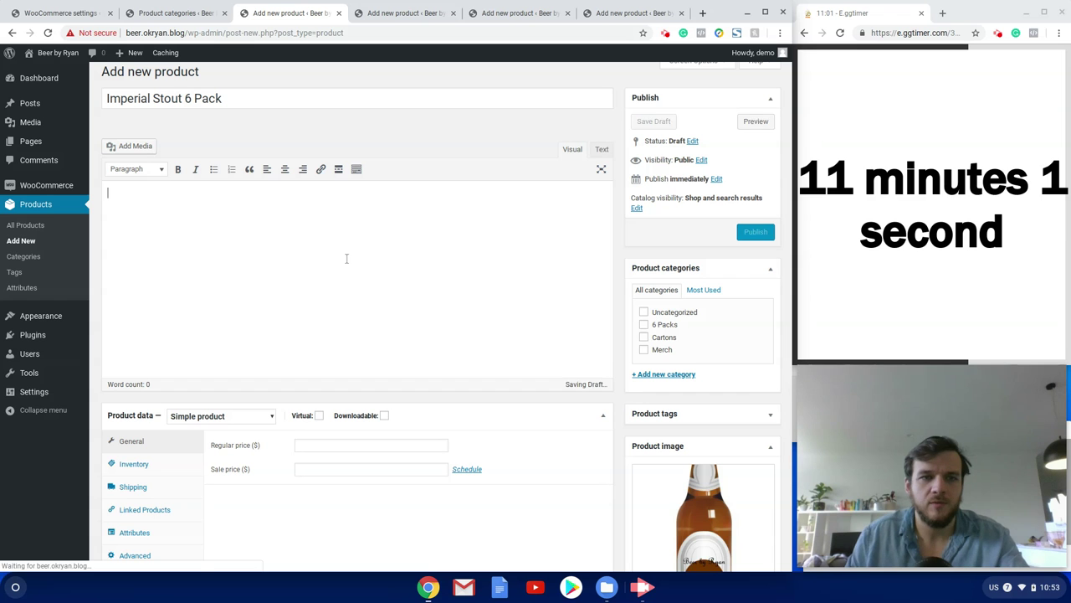
text(Lorem ipsum dolor sit amet, consectetur adipiscing elit. Quisque sit amet urna ut nulla bibendum bibendum. Nam venenatis mi quis sollicitudin finibus. Praesent fringilla diam sed lobortis cursus. Cras fermentum accumsan nibh, in aliquet est convallis a. Vivamus mollis volutpat erat, eget auctor velit fermentum in. Nulla mollis nibh eu lacus varius, ac congue dui mollis. Morbi in tortor id sapien hendrerit auctor. Pellentesque in lectus egestas, volutpat tellus vitae, efficitur purus. Vivamus rhoncus lorem massa, eu cursus nisl pretium sed. Maecenas fermentum tortor at nunc dapibus accumsan. Praesent semper, turpis eget blandit suscipit, nisi erat vestibulum dolor, non gravida odio magna id enim. Maecenas dui ligula, lobortis nec commodo eu, dignissim ut mauris. Vivamus at pretium turpis. Vestibulum tempor justo vel mollis rhoncus. In egestas urna diam, nec faucibus elit semper sit amet.)
Step: Assign the Imperial Stout 6 Pack to the 6 Packs category and set its regular price to 25
click(643, 324)
scroll(502, 376, down, 1)
click(348, 416)
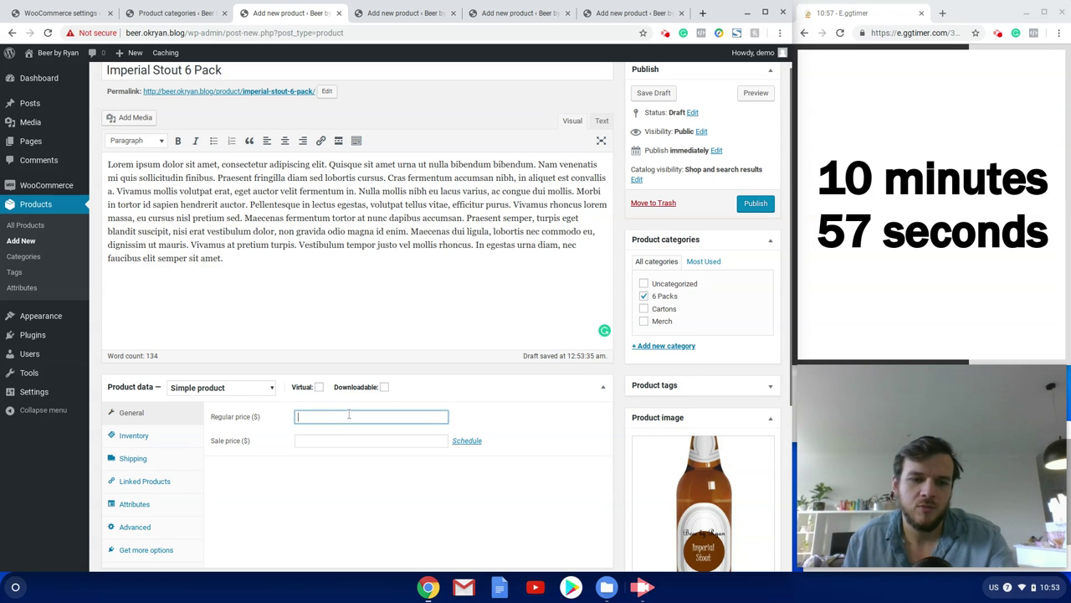
text(25)
Step: Paste the Lorem ipsum paragraph into the Imperial Stout 6 Pack's short description
scroll(397, 461, down, 3)
click(345, 463)
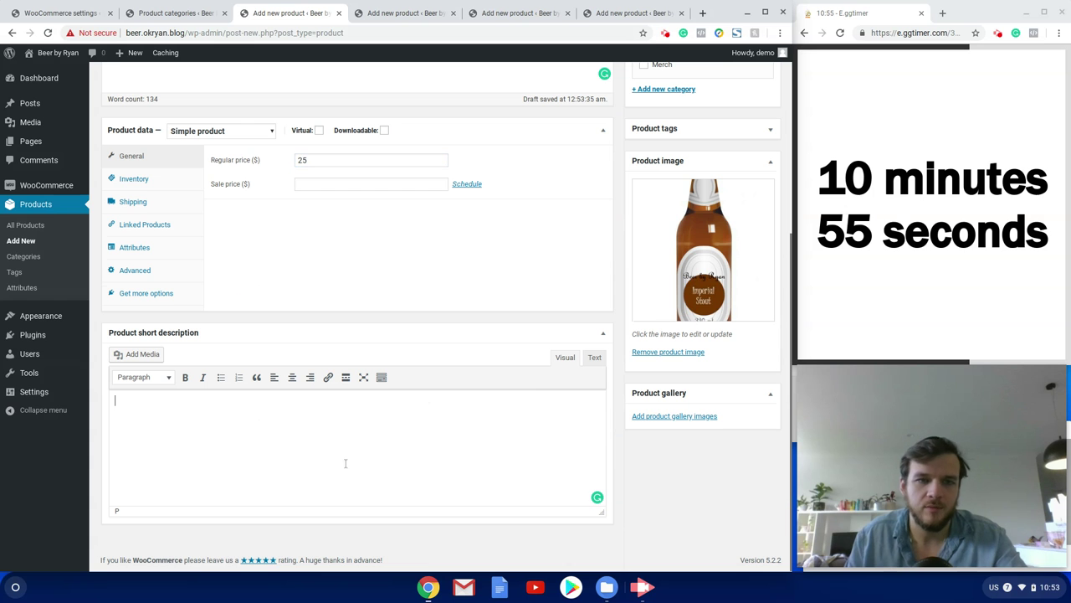
text(Lorem ipsum dolor sit amet, consectetur adipiscing elit. Quisque sit amet urna ut nulla bibendum bibendum. Nam venenatis mi quis sollicitudin finibus. Praesent fringilla diam sed lobortis cursus. Cras fermentum accumsan nibh, in aliquet est convallis a. Vivamus mollis volutpat erat, eget auctor velit fermentum in. Nulla mollis nibh eu lacus varius, ac congue dui mollis. Morbi in tortor id sapien hendrerit auctor. Pellentesque in lectus egestas, volutpat tellus vitae, efficitur purus. Vivamus rhoncus lorem massa, eu cursus nisl pretium sed. Maecenas fermentum tortor at nunc dapibus accumsan. Praesent semper, turpis eget blandit suscipit, nisi erat vestibulum dolor, non gravida odio magna id enim. Maecenas dui ligula, lobortis nec commodo eu, dignissim ut mauris. Vivamus at pretium turpis. Vestibulum tempor justo vel mollis rhoncus. In egestas urna diam, nec faucibus elit semper sit amet.)
Step: Set the Imperial Stout 6 Pack's shipping class to 6 Packs and publish the product
click(132, 202)
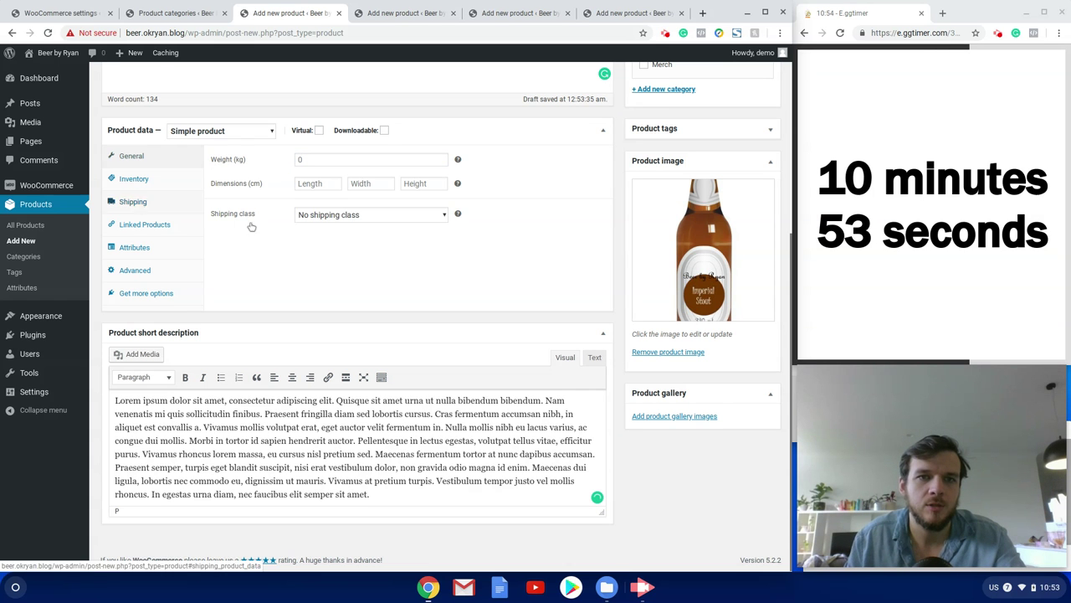
click(373, 216)
click(363, 249)
scroll(714, 226, up, 3)
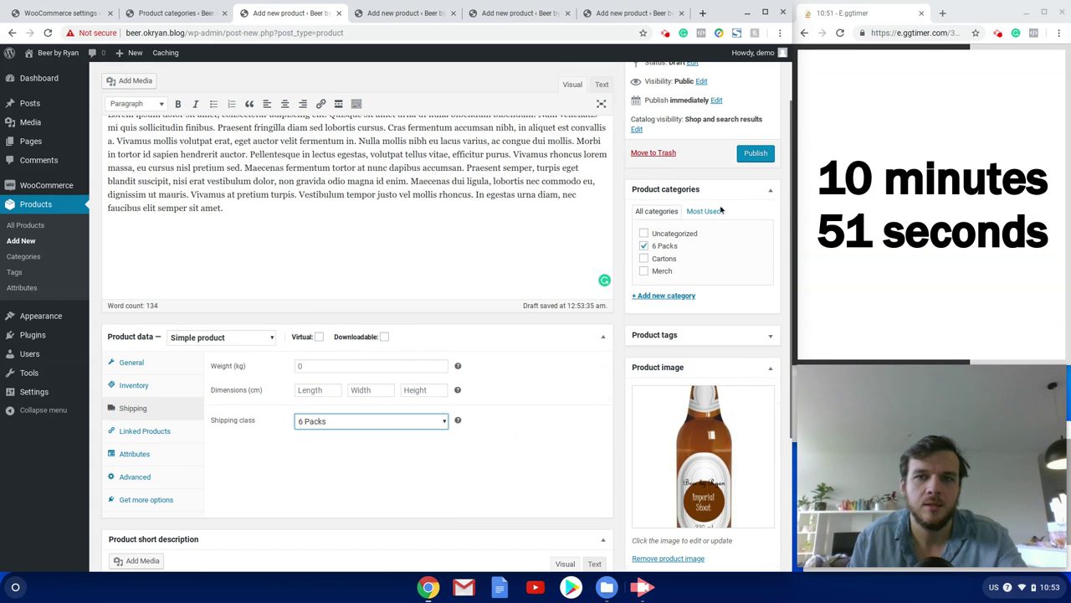
click(755, 153)
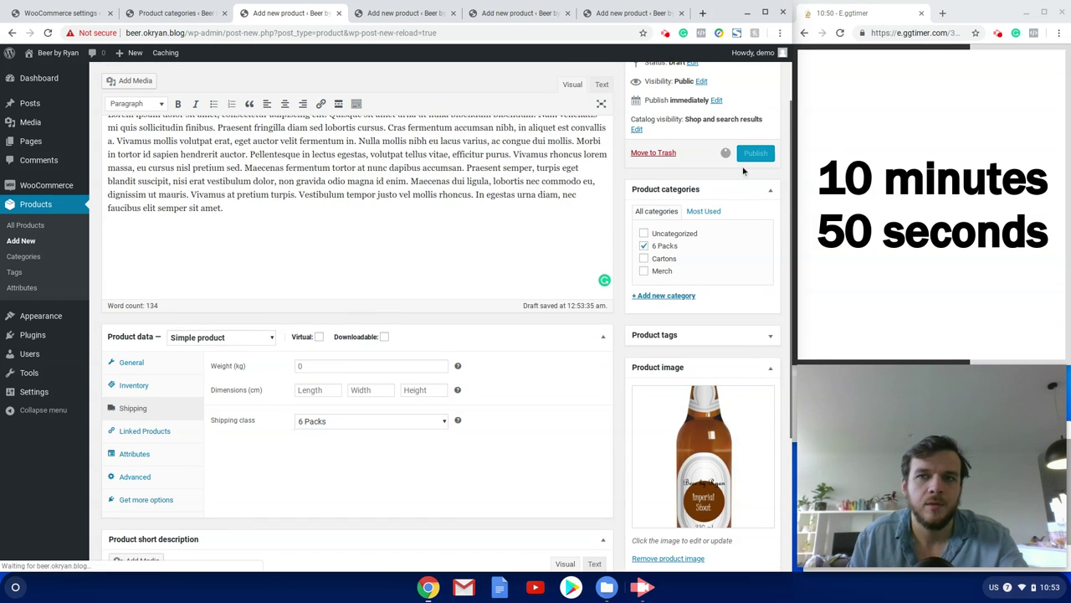
Step: Set the Lager bottle image from the media library as the product image of the next blank new product
click(388, 11)
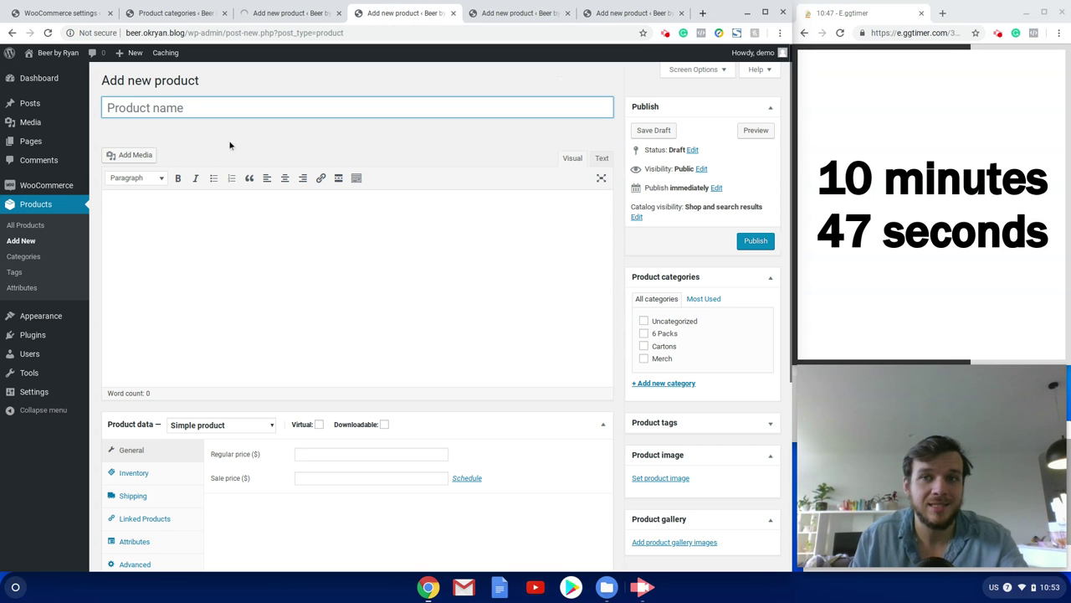
click(661, 478)
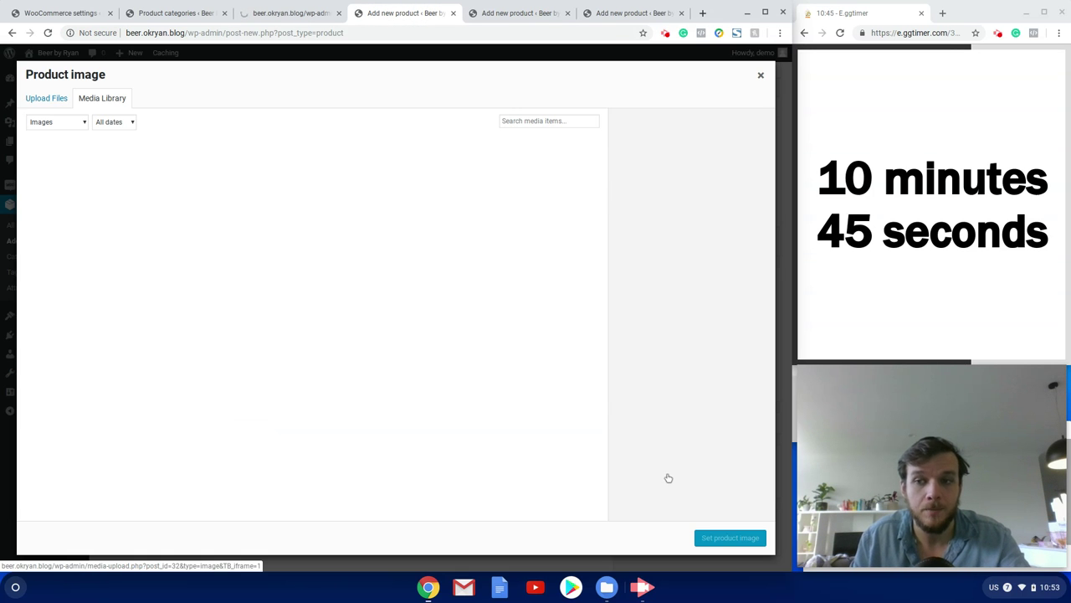
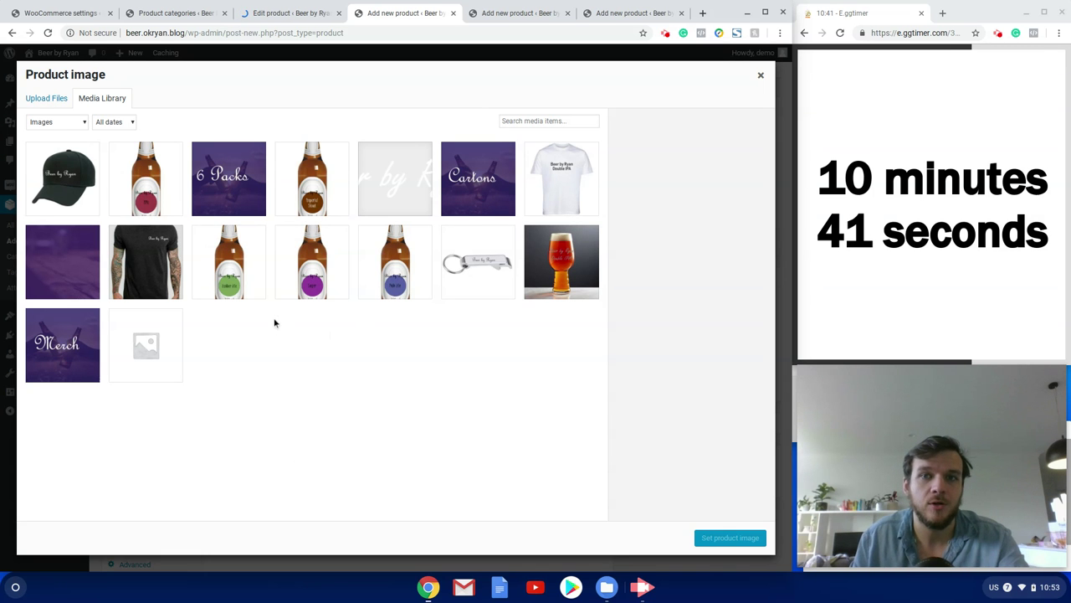
click(333, 271)
click(730, 538)
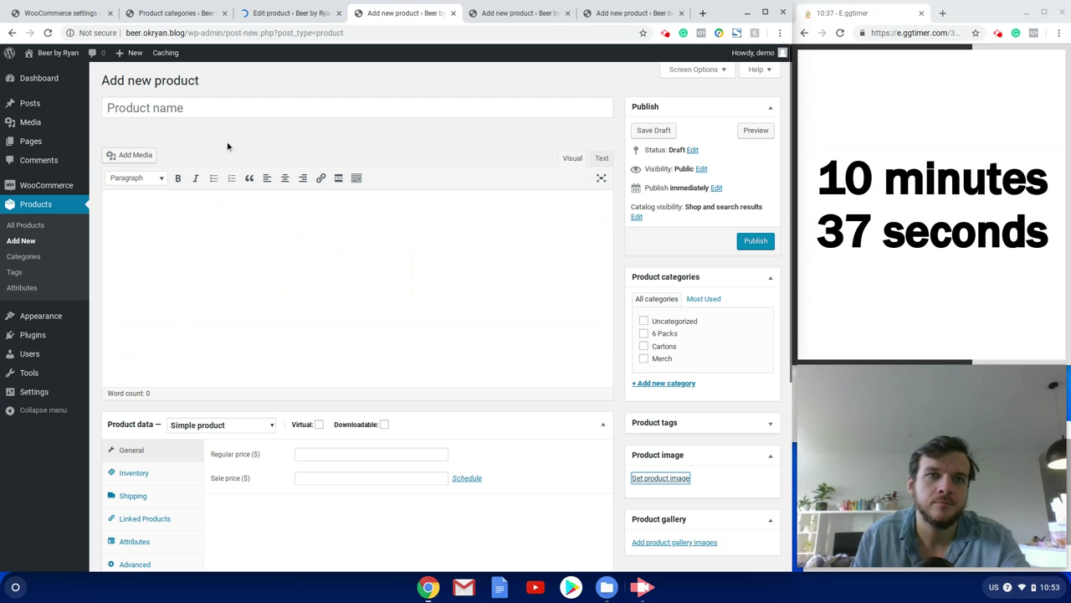
Step: Name the product with the lager bottle image "Lager 6 Pack" and paste the Lorem ipsum paragraph as its main description
click(227, 104)
text(Lar)
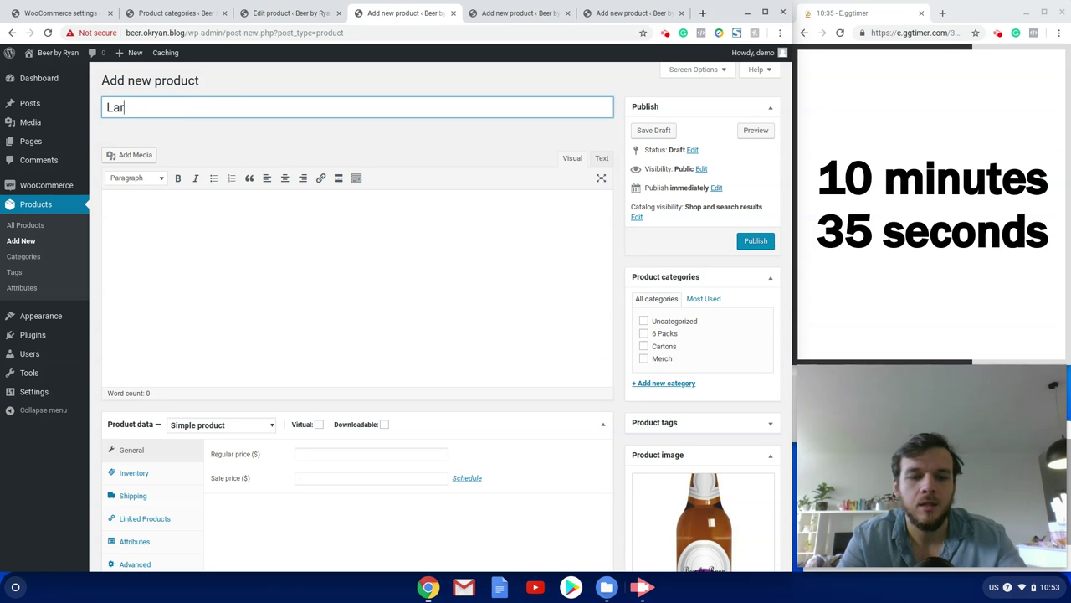
text(ger 6 )
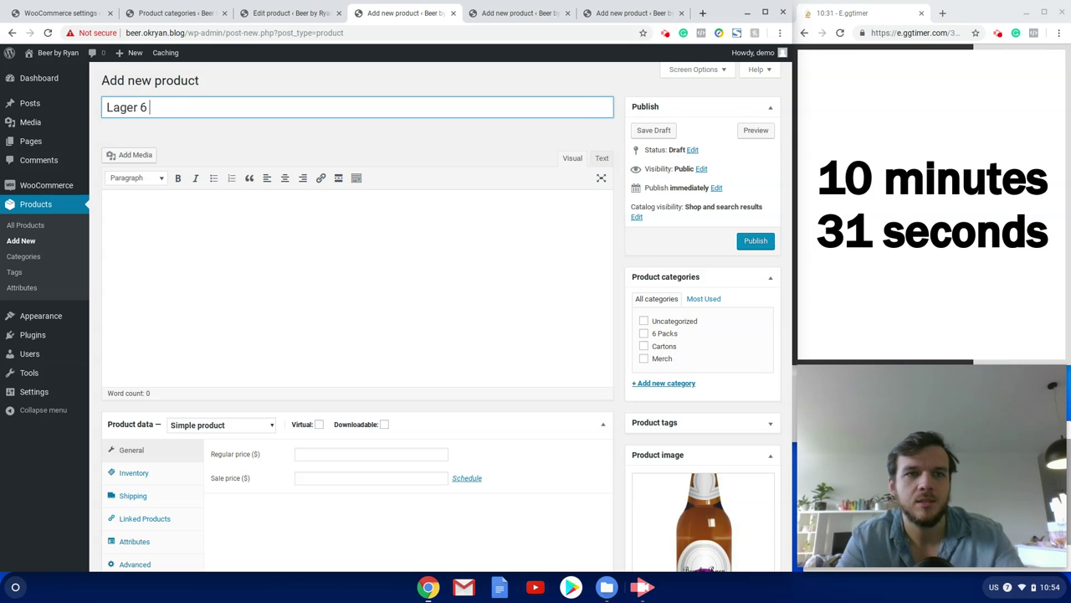
text(Pack)
click(291, 301)
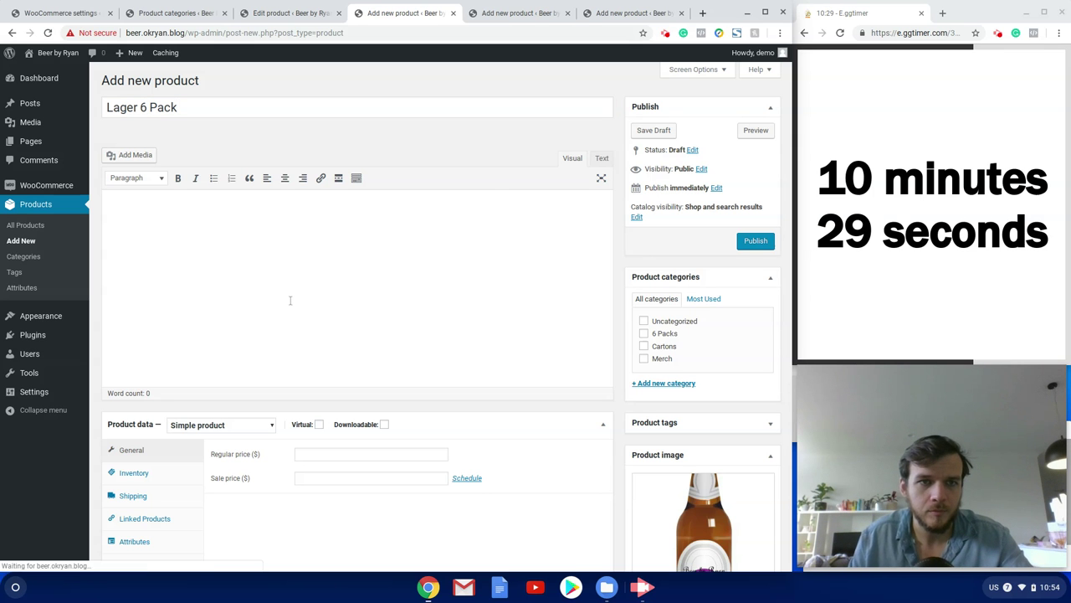
text(Lorem ipsum dolor sit amet, consectetur adipiscing elit. Quisque sit amet urna ut nulla bibendum bibendum. Nam venenatis mi quis sollicitudin finibus. Praesent fringilla diam sed lobortis cursus. Cras fermentum accumsan nibh, in aliquet est convallis a. Vivamus mollis volutpat erat, eget auctor velit fermentum in. Nulla mollis nibh eu lacus varius, ac congue dui mollis. Morbi in tortor id sapien hendrerit auctor. Pellentesque in lectus egestas, volutpat tellus vitae, efficitur purus. Vivamus rhoncus lorem massa, eu cursus nisl pretium sed. Maecenas fermentum tortor at nunc dapibus accumsan. Praesent semper, turpis eget blandit suscipit, nisi erat vestibulum dolor, non gravida odio magna id enim. Maecenas dui ligula, lobortis nec commodo eu, dignissim ut mauris. Vivamus at pretium turpis. Vestibulum tempor justo vel mollis rhoncus. In egestas urna diam, nec faucibus elit semper sit amet.)
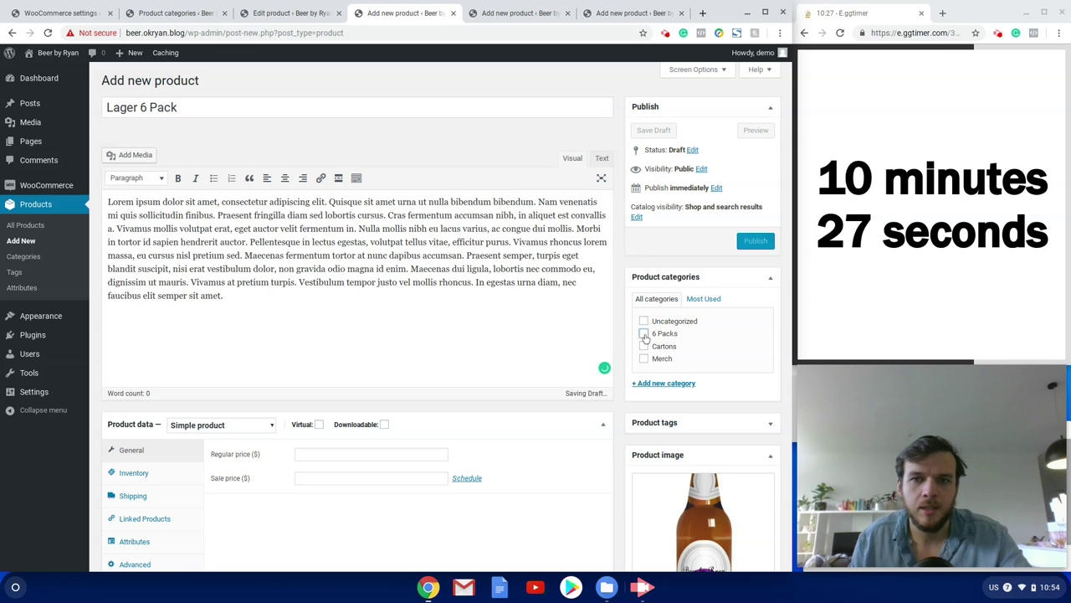
Step: Assign the Lager 6 Pack to the 6 Packs category and paste the Lorem ipsum paragraph into its short description
scroll(538, 427, down, 4)
click(459, 443)
text(Lorem ipsum dolor sit amet, consectetur adipiscing elit. Quisque sit amet urna ut nulla bibendum bibendum. Nam venenatis mi quis sollicitudin finibus. Praesent fringilla diam sed lobortis cursus. Cras fermentum accumsan nibh, in aliquet est convallis a. Vivamus mollis volutpat erat, eget auctor velit fermentum in. Nulla mollis nibh eu lacus varius, ac congue dui mollis. Morbi in tortor id sapien hendrerit auctor. Pellentesque in lectus egestas, volutpat tellus vitae, efficitur purus. Vivamus rhoncus lorem massa, eu cursus nisl pretium sed. Maecenas fermentum tortor at nunc dapibus accumsan. Praesent semper, turpis eget blandit suscipit, nisi erat vestibulum dolor, non gravida odio magna id enim. Maecenas dui ligula, lobortis nec commodo eu, dignissim ut mauris. Vivamus at pretium turpis. Vestibulum tempor justo vel mollis rhoncus. In egestas urna diam, nec faucibus elit semper sit amet.)
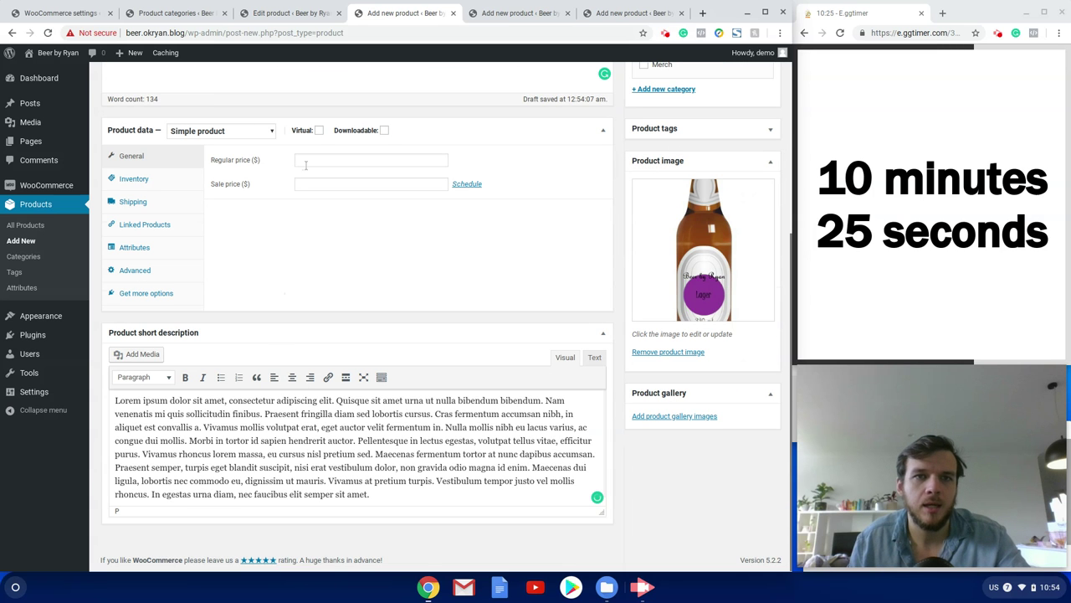
Step: Set the Lager 6 Pack's regular price to 20 and its shipping class to 6 Packs
click(299, 160)
text(20)
click(141, 179)
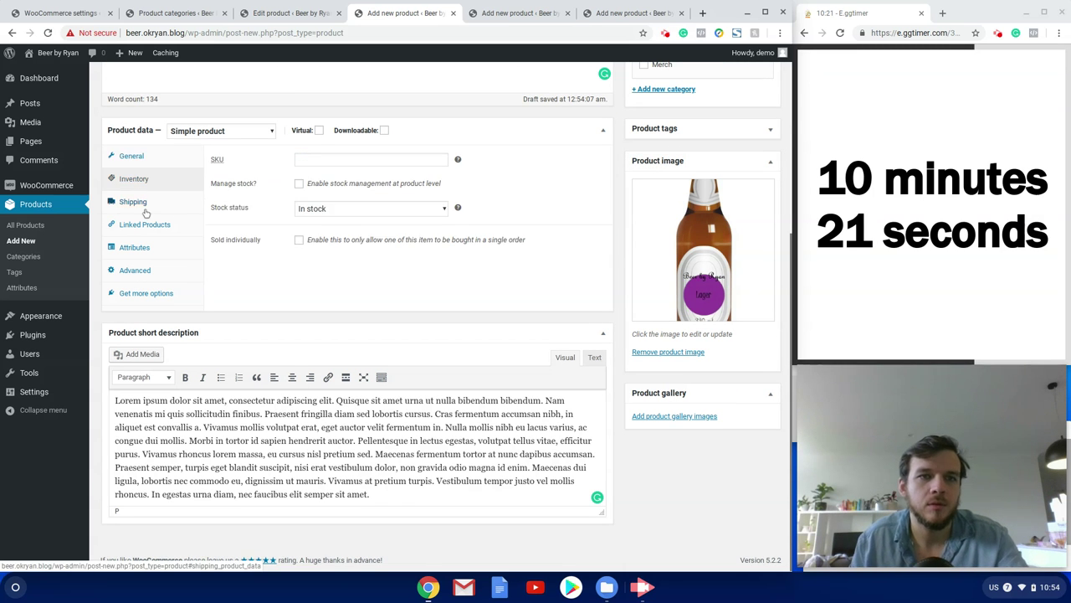
click(138, 203)
click(326, 215)
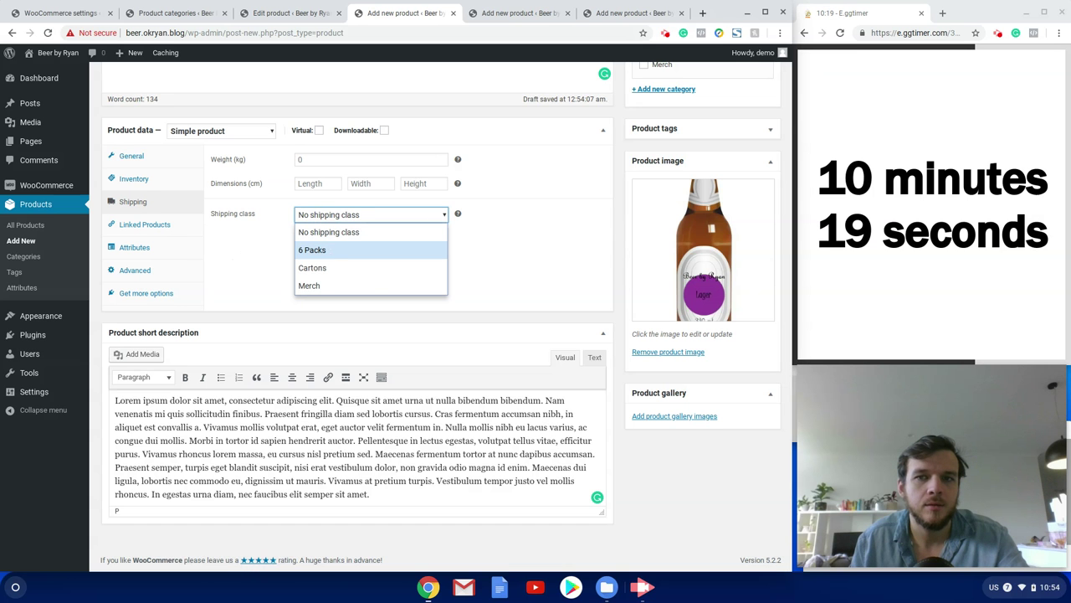
click(326, 249)
scroll(577, 347, up, 5)
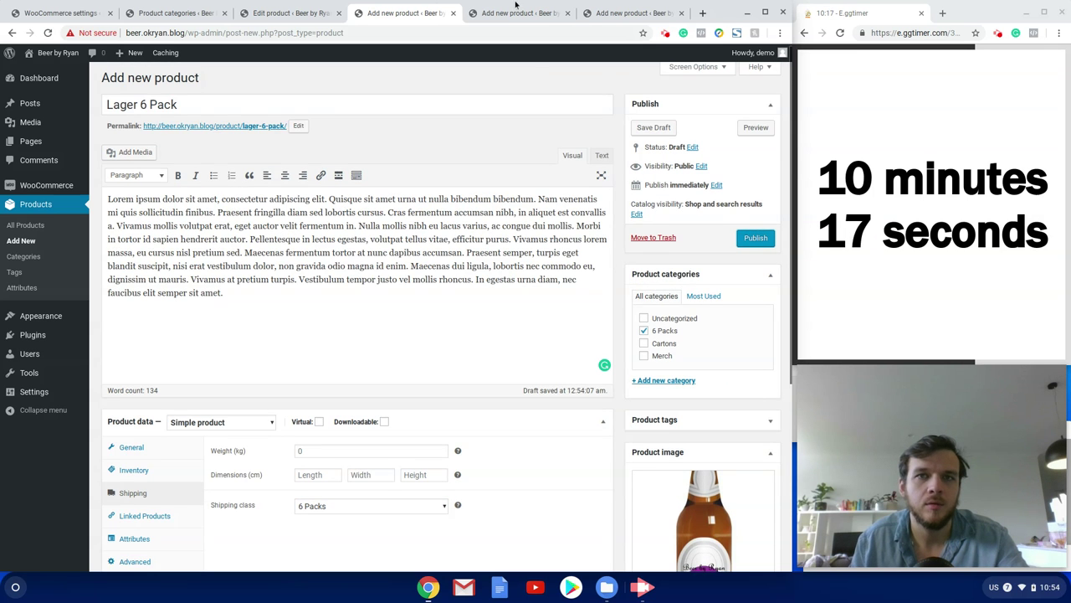
Step: Check the Imperial Stout 6 Pack page, and name the next blank new product "Imperial Stout Carton"
click(273, 15)
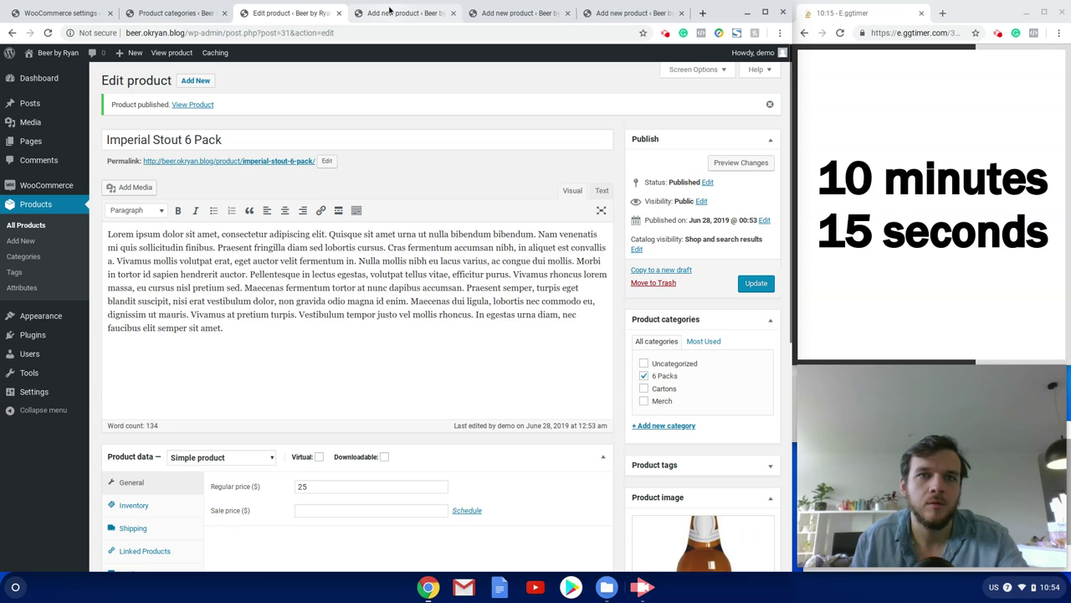
click(391, 13)
click(512, 12)
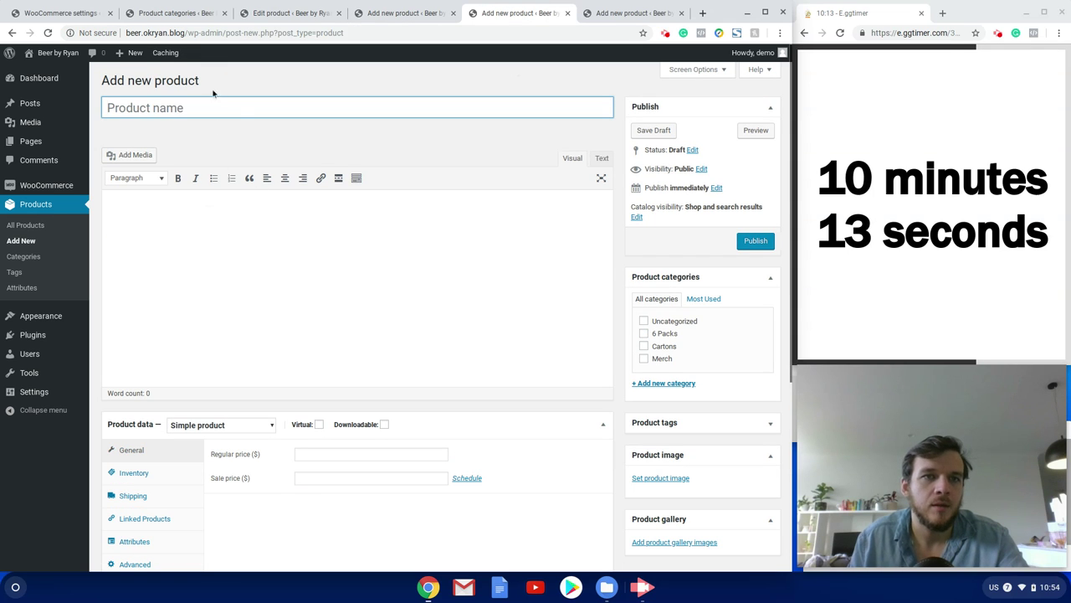
text(Iper)
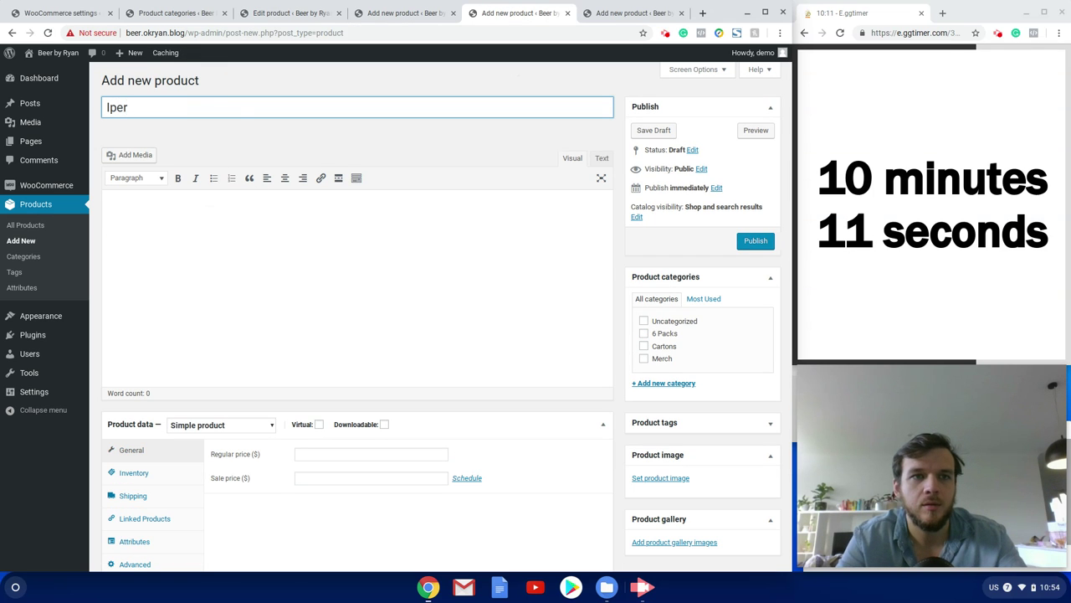
key(BackSpace)
key(BackSpace)
key(BackSpace)
text(mperial)
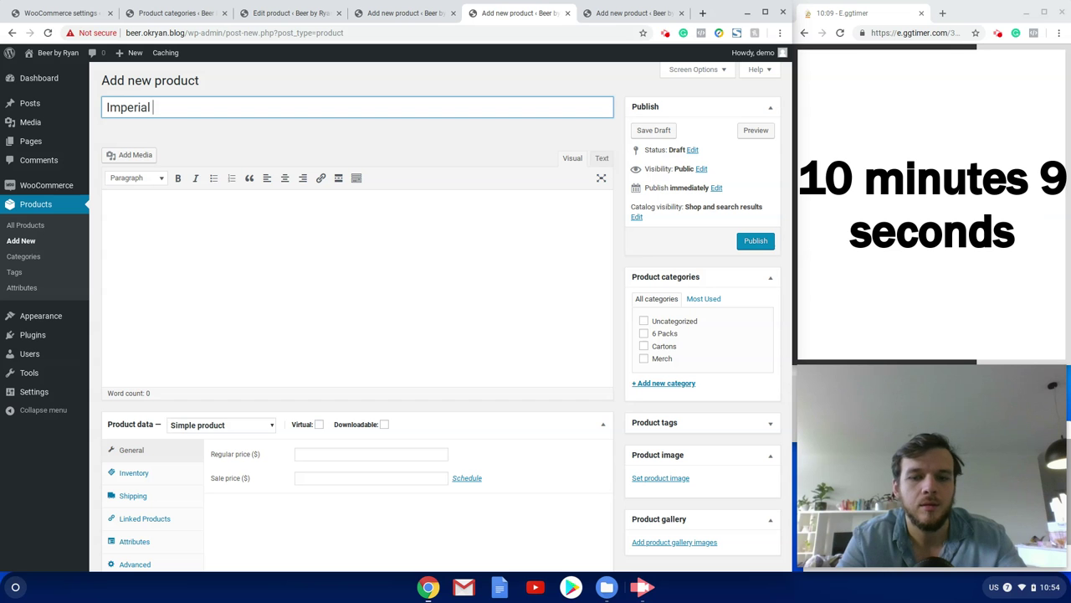
text( Stout )
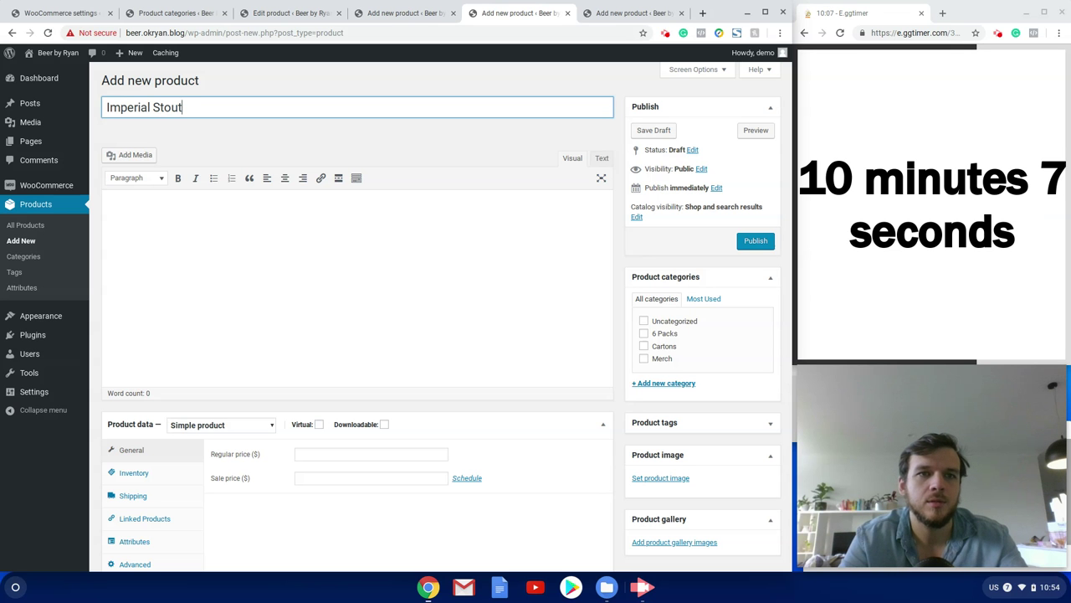
text(Carton)
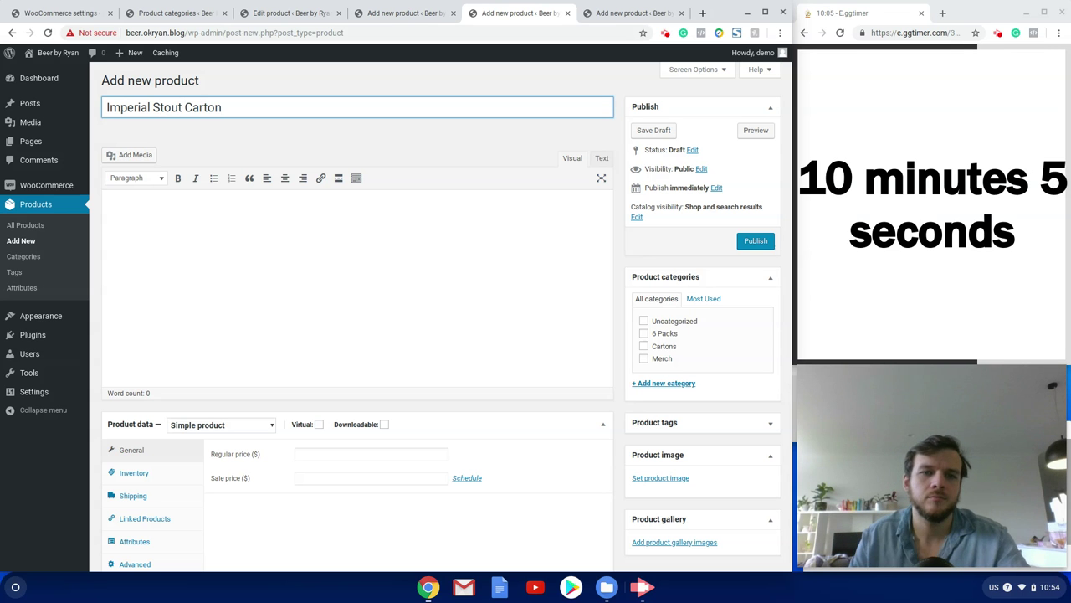
Step: Assign the Imperial Stout Carton to the Cartons category and paste the Lorem ipsum paragraph as its main and short descriptions
click(129, 289)
text(Lorem ipsum dolor sit amet, consectetur adipiscing elit. Quisque sit amet urna ut nulla bibendum bibendum. Nam venenatis mi quis sollicitudin finibus. Praesent fringilla diam sed lobortis cursus. Cras fermentum accumsan nibh, in aliquet est convallis a. Vivamus mollis volutpat erat, eget auctor velit fermentum in. Nulla mollis nibh eu lacus varius, ac congue dui mollis. Morbi in tortor id sapien hendrerit auctor. Pellentesque in lectus egestas, volutpat tellus vitae, efficitur purus. Vivamus rhoncus lorem massa, eu cursus nisl pretium sed. Maecenas fermentum tortor at nunc dapibus accumsan. Praesent semper, turpis eget blandit suscipit, nisi erat vestibulum dolor, non gravida odio magna id enim. Maecenas dui ligula, lobortis nec commodo eu, dignissim ut mauris. Vivamus at pretium turpis. Vestibulum tempor justo vel mollis rhoncus. In egestas urna diam, nec faucibus elit semper sit amet.)
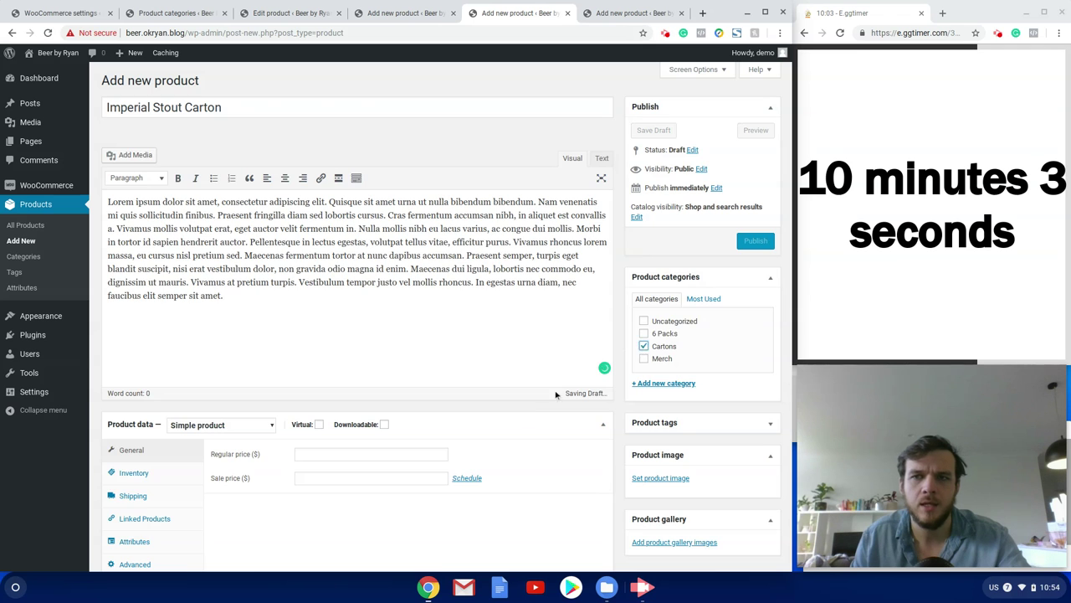
scroll(490, 440, down, 5)
text(Lorem ipsum dolor sit amet, consectetur adipiscing elit. Quisque sit amet urna ut nulla bibendum bibendum. Nam venenatis mi quis sollicitudin finibus. Praesent fringilla diam sed lobortis cursus. Cras fermentum accumsan nibh, in aliquet est convallis a. Vivamus mollis volutpat erat, eget auctor velit fermentum in. Nulla mollis nibh eu lacus varius, ac congue dui mollis. Morbi in tortor id sapien hendrerit auctor. Pellentesque in lectus egestas, volutpat tellus vitae, efficitur purus. Vivamus rhoncus lorem massa, eu cursus nisl pretium sed. Maecenas fermentum tortor at nunc dapibus accumsan. Praesent semper, turpis eget blandit suscipit, nisi erat vestibulum dolor, non gravida odio magna id enim. Maecenas dui ligula, lobortis nec commodo eu, dignissim ut mauris. Vivamus at pretium turpis. Vestibulum tempor justo vel mollis rhoncus. In egestas urna diam, nec faucibus elit semper sit amet.)
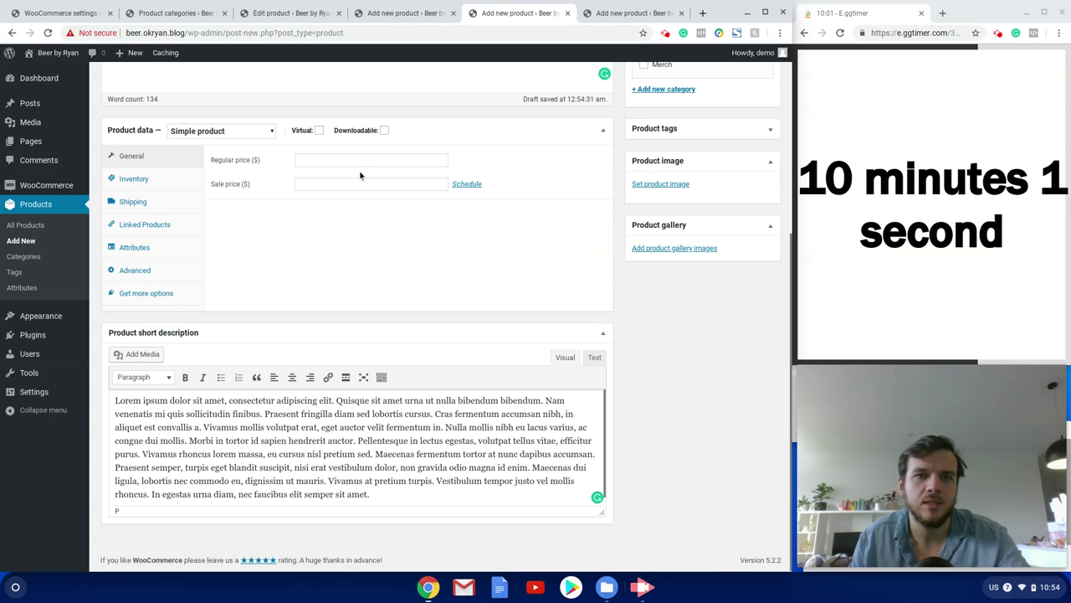
Step: Set the Imperial Stout Carton's regular price to 90 and open its shipping class choices
click(351, 160)
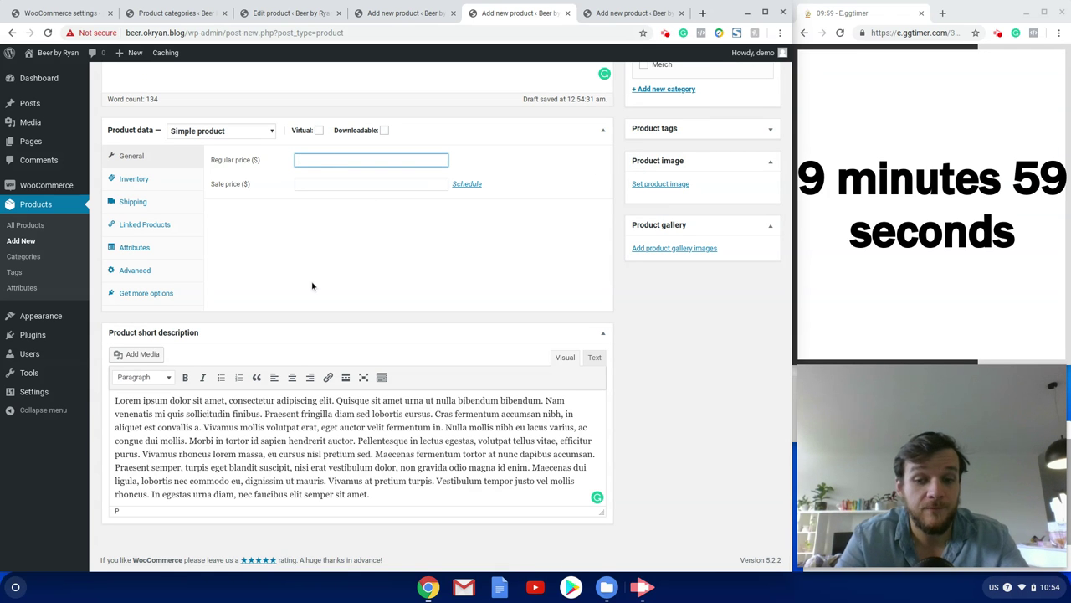
text(90)
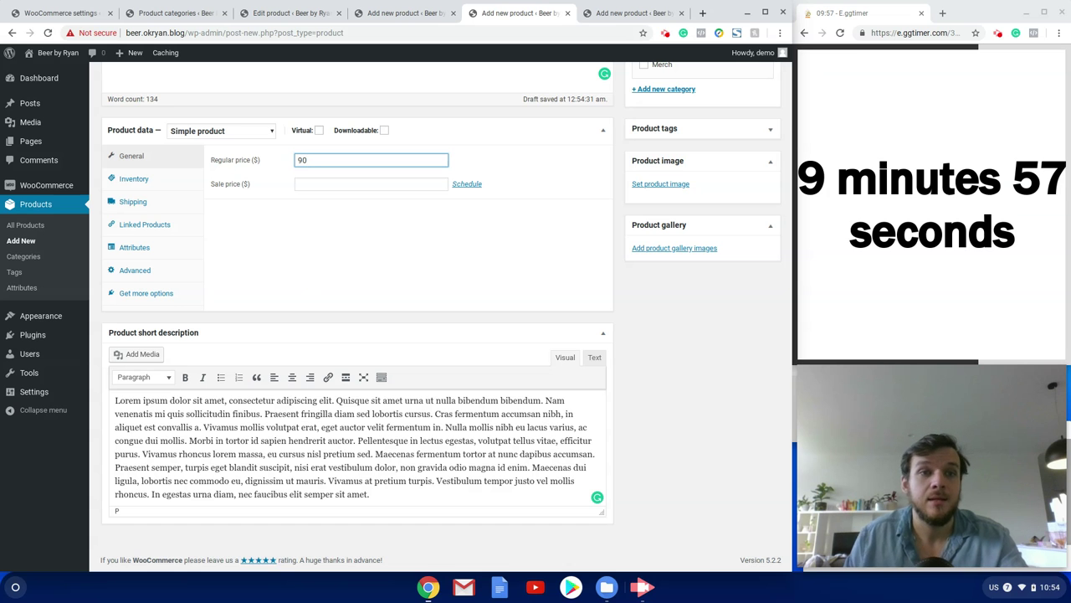
click(109, 202)
click(353, 216)
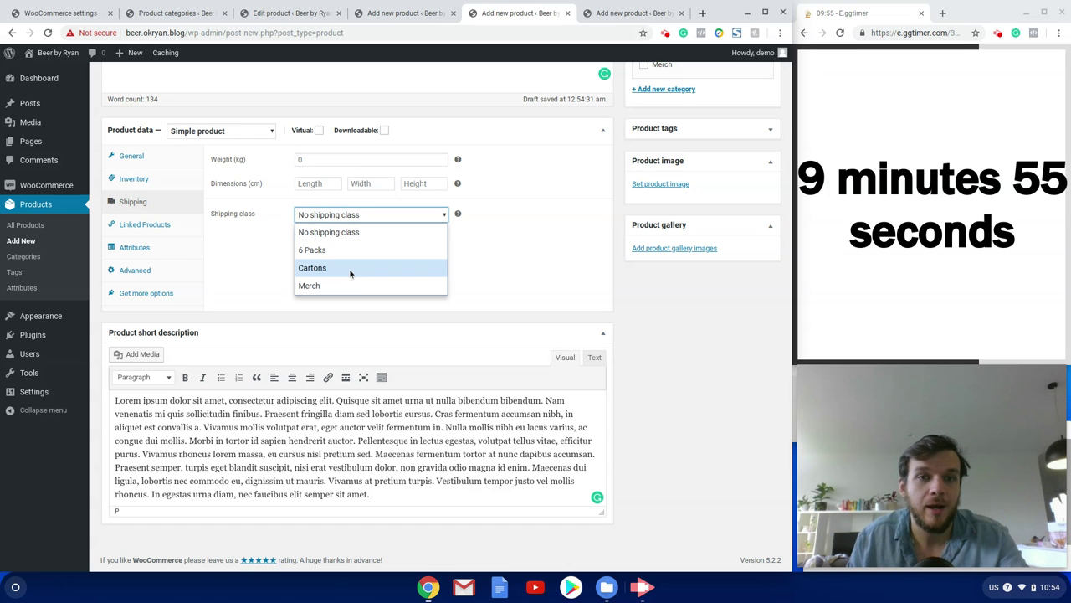
Step: Set the Imperial Stout bottle image as the Imperial Stout Carton's product image and publish the product
scroll(698, 211, up, 1)
click(668, 215)
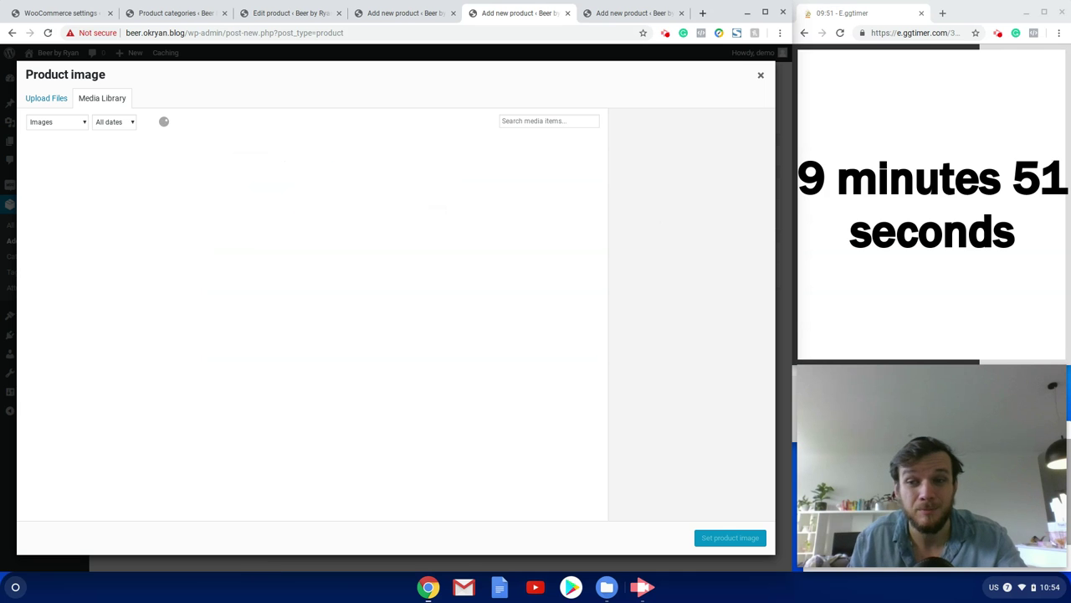
click(313, 199)
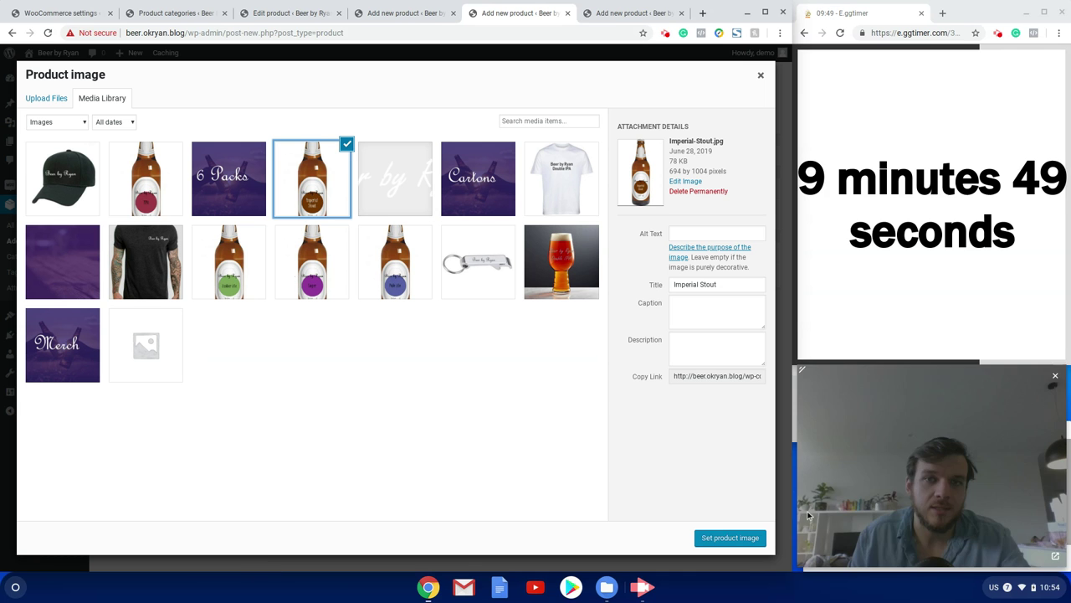
click(730, 538)
scroll(576, 312, up, 4)
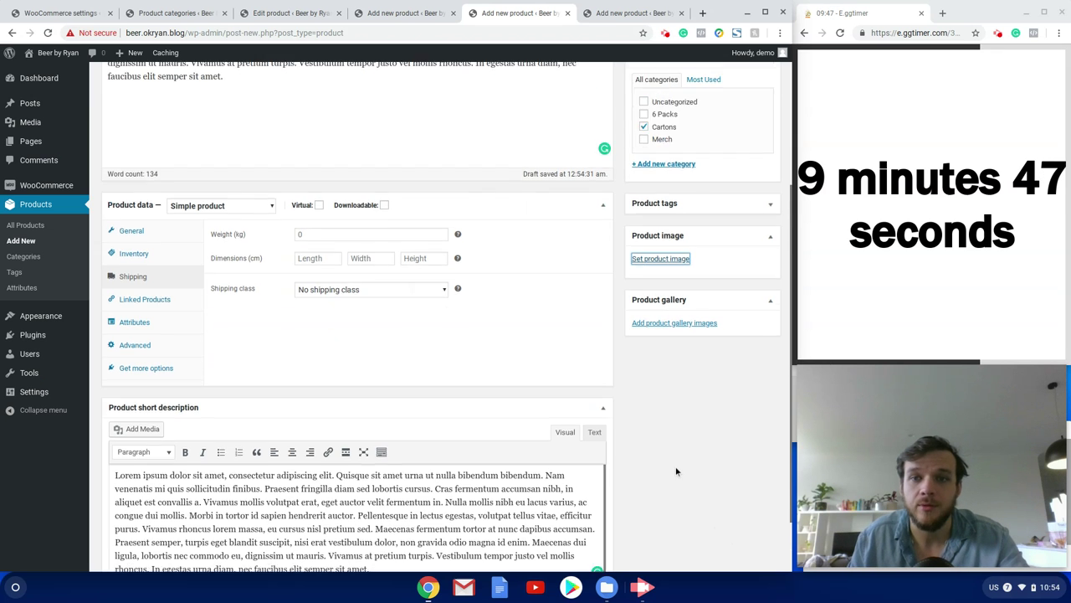
click(755, 241)
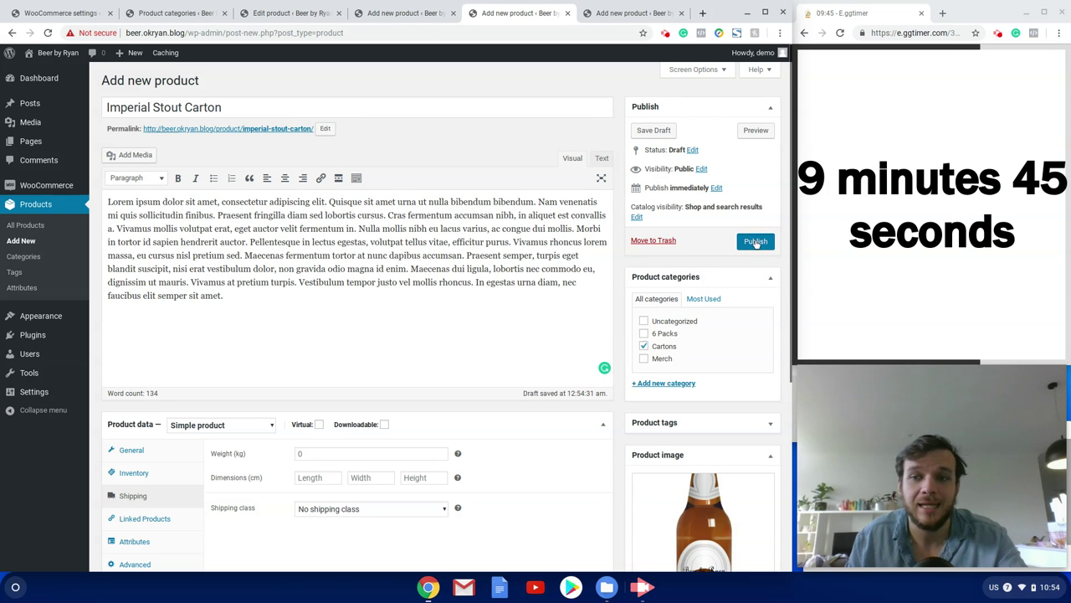
Step: Name the remaining blank new product "Lager Carton" and paste the Lorem ipsum paragraph as its main description
click(640, 13)
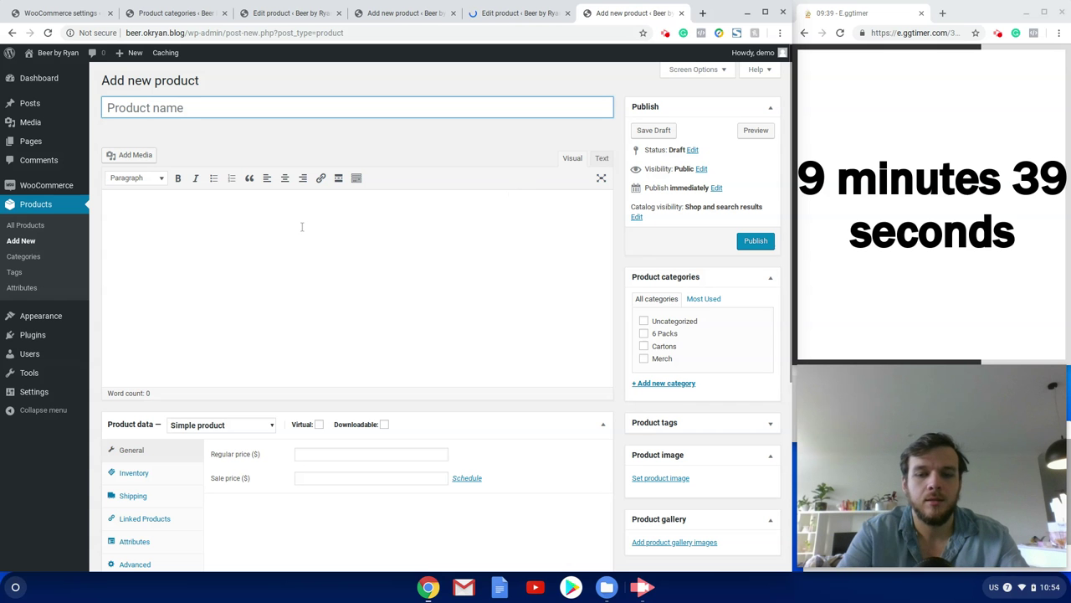
click(533, 8)
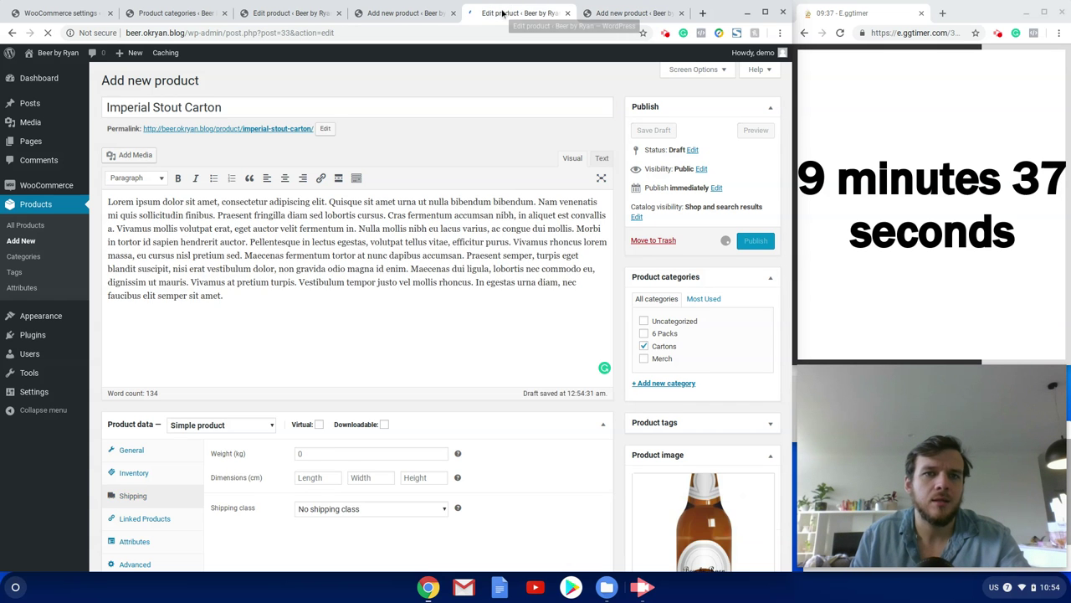
click(634, 11)
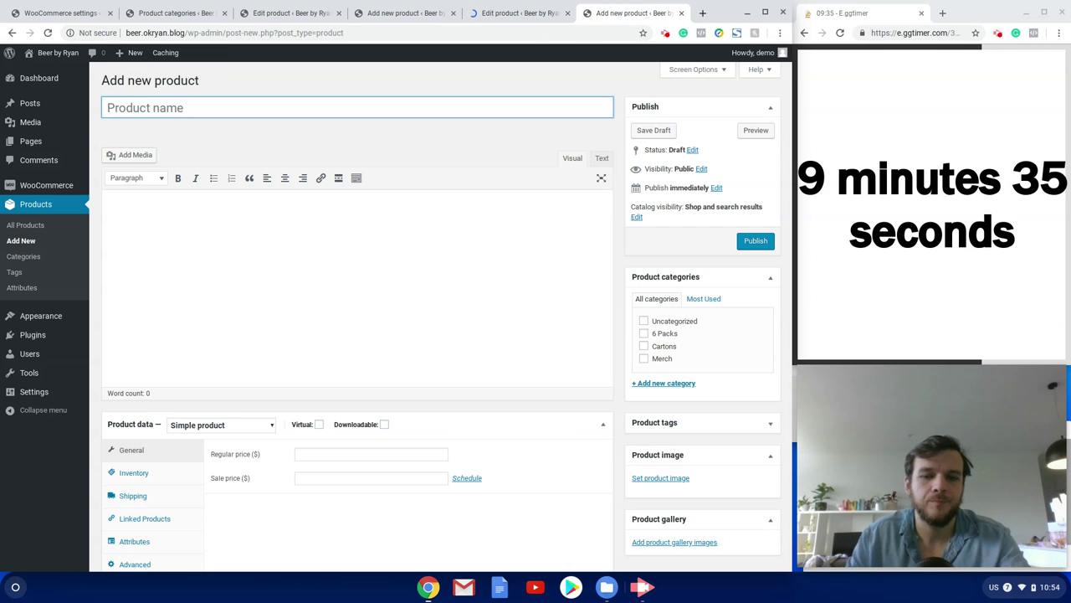
text(Lager Carton)
click(219, 326)
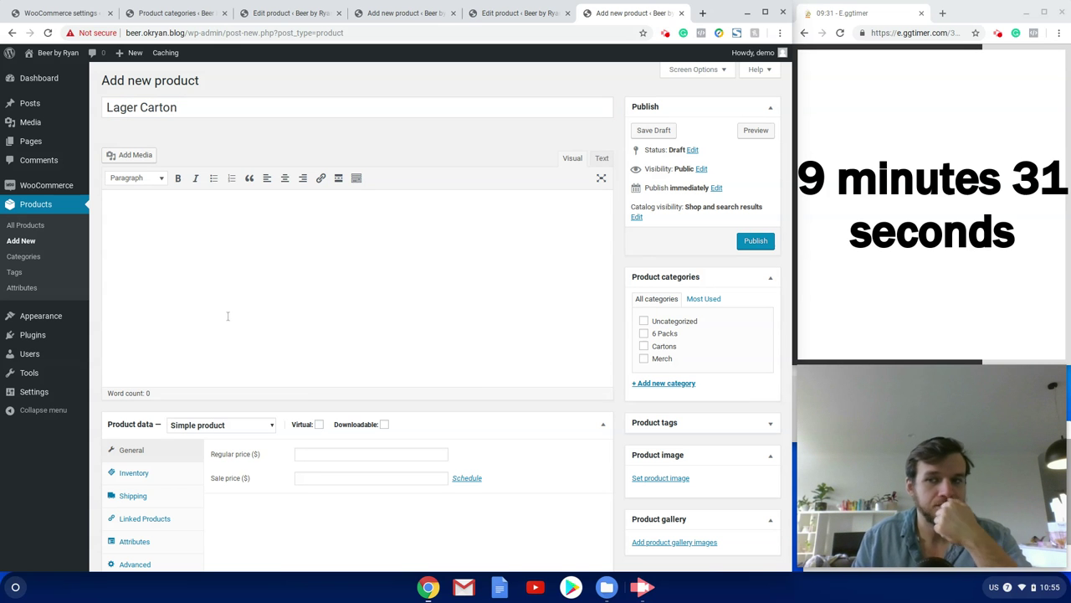
text(Lorem ipsum dolor sit amet, consectetur adipiscing elit. Quisque sit amet urna ut nulla bibendum bibendum. Nam venenatis mi quis sollicitudin finibus. Praesent fringilla diam sed lobortis cursus. Cras fermentum accumsan nibh, in aliquet est convallis a. Vivamus mollis volutpat erat, eget auctor velit fermentum in. Nulla mollis nibh eu lacus varius, ac congue dui mollis. Morbi in tortor id sapien hendrerit auctor. Pellentesque in lectus egestas, volutpat tellus vitae, efficitur purus. Vivamus rhoncus lorem massa, eu cursus nisl pretium sed. Maecenas fermentum tortor at nunc dapibus accumsan. Praesent semper, turpis eget blandit suscipit, nisi erat vestibulum dolor, non gravida odio magna id enim. Maecenas dui ligula, lobortis nec commodo eu, dignissim ut mauris. Vivamus at pretium turpis. Vestibulum tempor justo vel mollis rhoncus. In egestas urna diam, nec faucibus elit semper sit amet.)
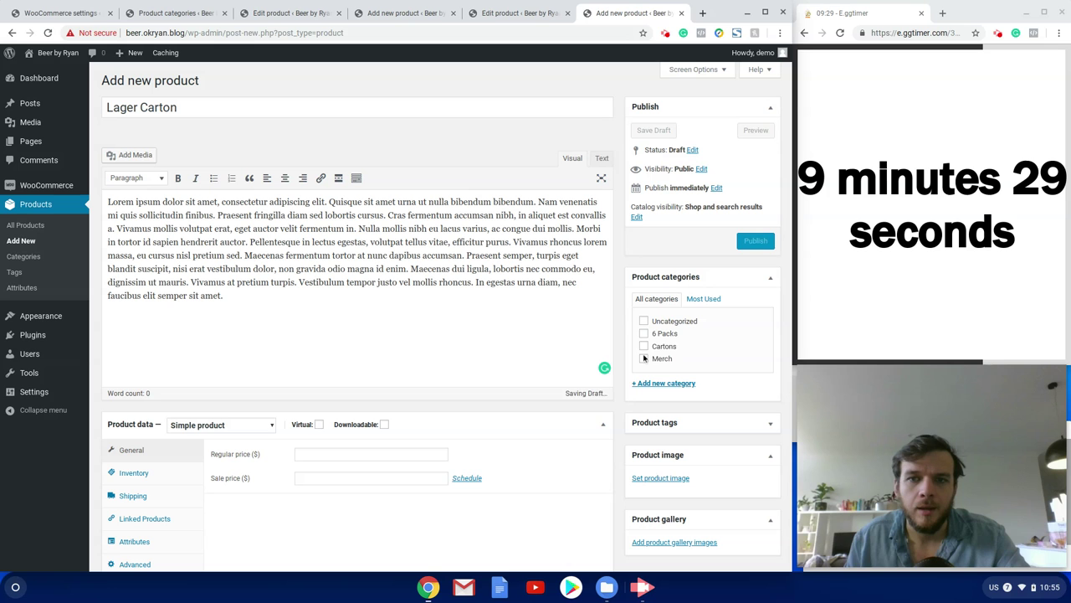
Step: Assign the Lager Carton to the Cartons category and set its regular price to 65
click(367, 454)
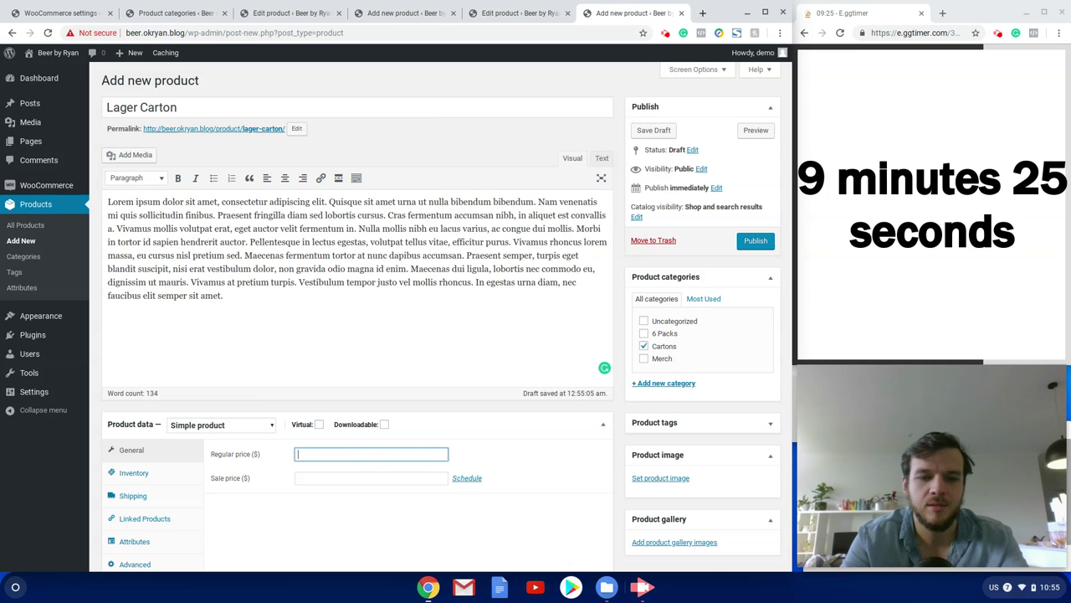
text(65)
Step: Set the Lager bottle image from the media library as the Lager Carton's product image
click(642, 475)
click(654, 481)
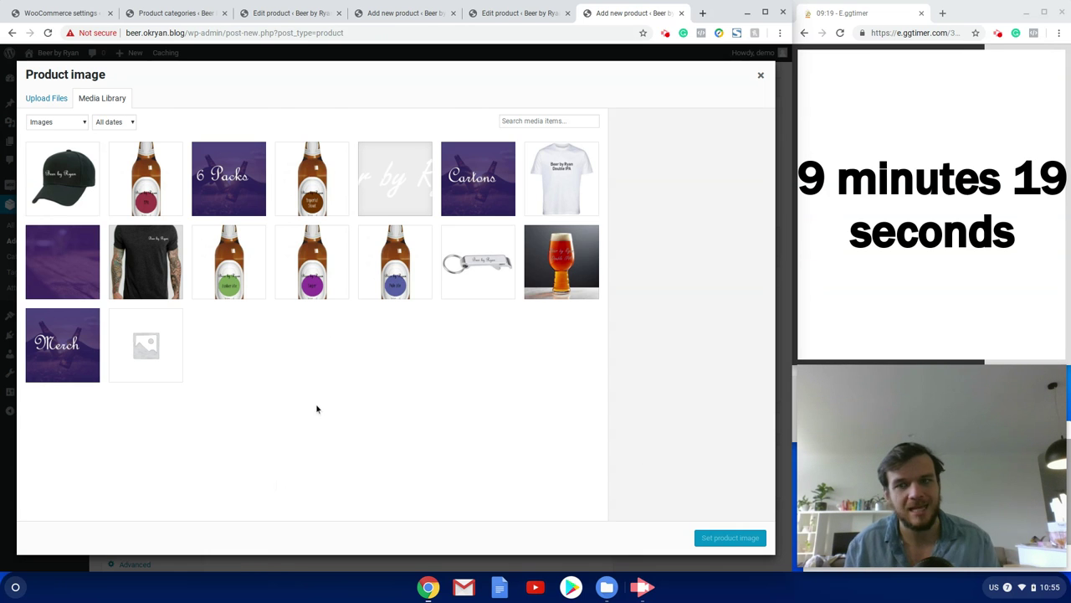
click(311, 280)
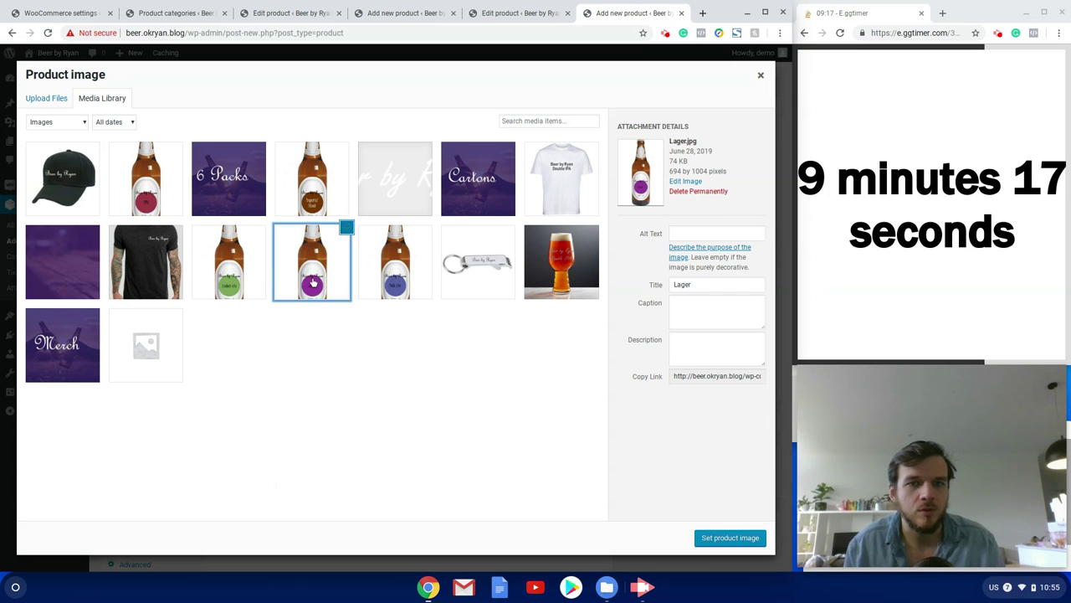
click(730, 538)
Step: Set the Lager Carton's shipping class to Cartons
scroll(335, 402, down, 3)
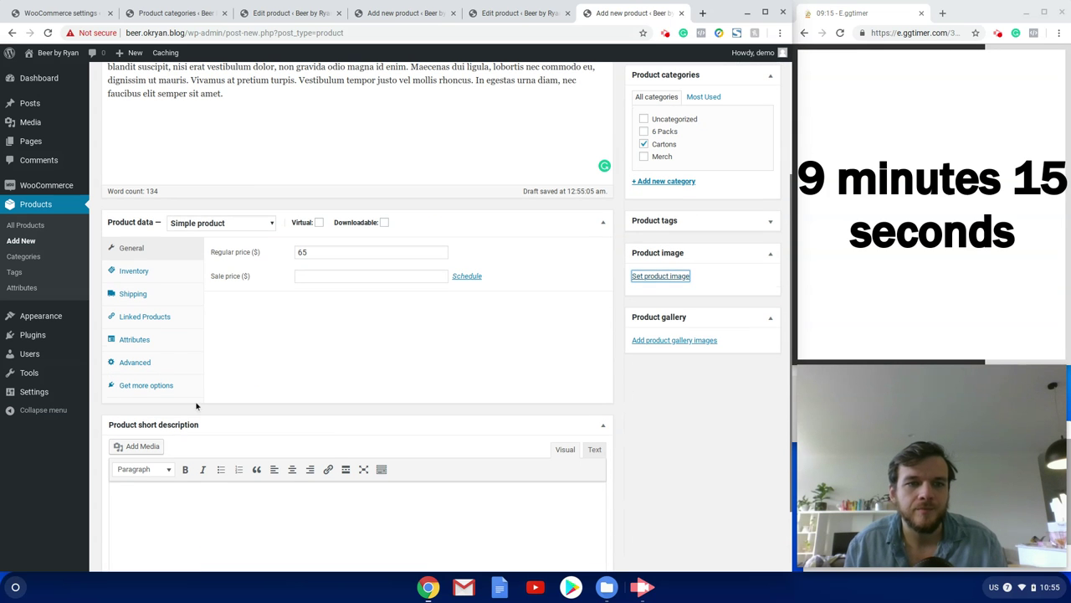
click(135, 294)
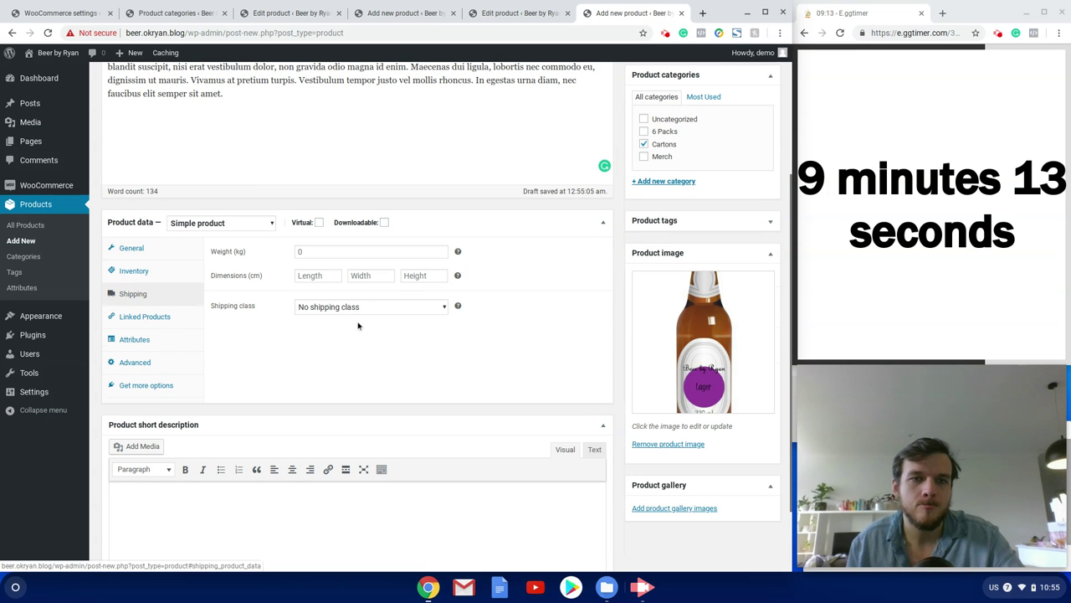
click(360, 307)
click(337, 343)
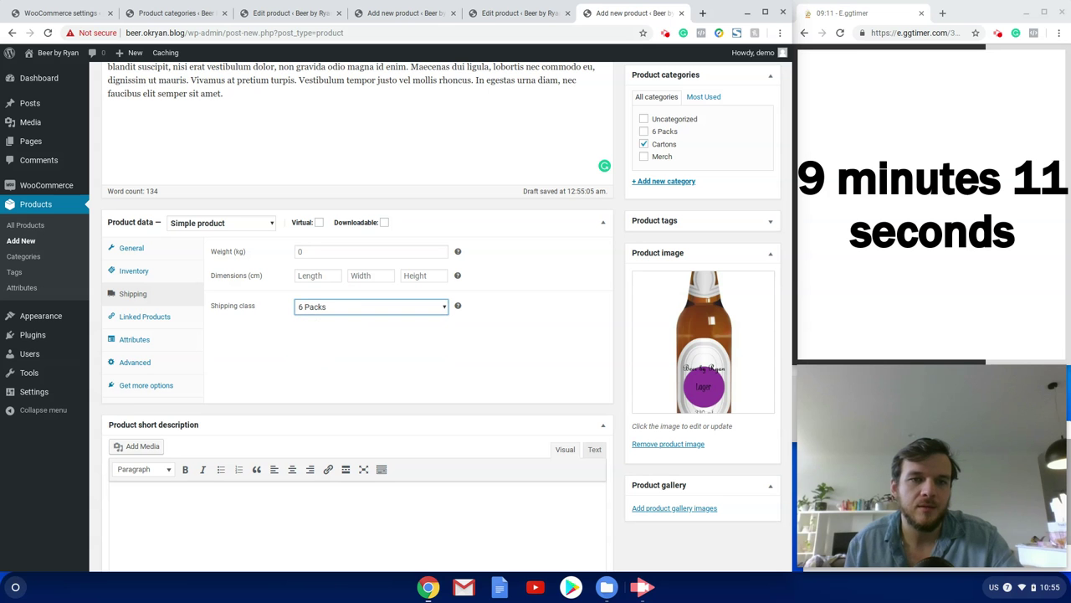
click(346, 306)
click(333, 360)
Step: Paste the Lorem ipsum paragraph as the Lager Carton's short description and publish the product
click(335, 502)
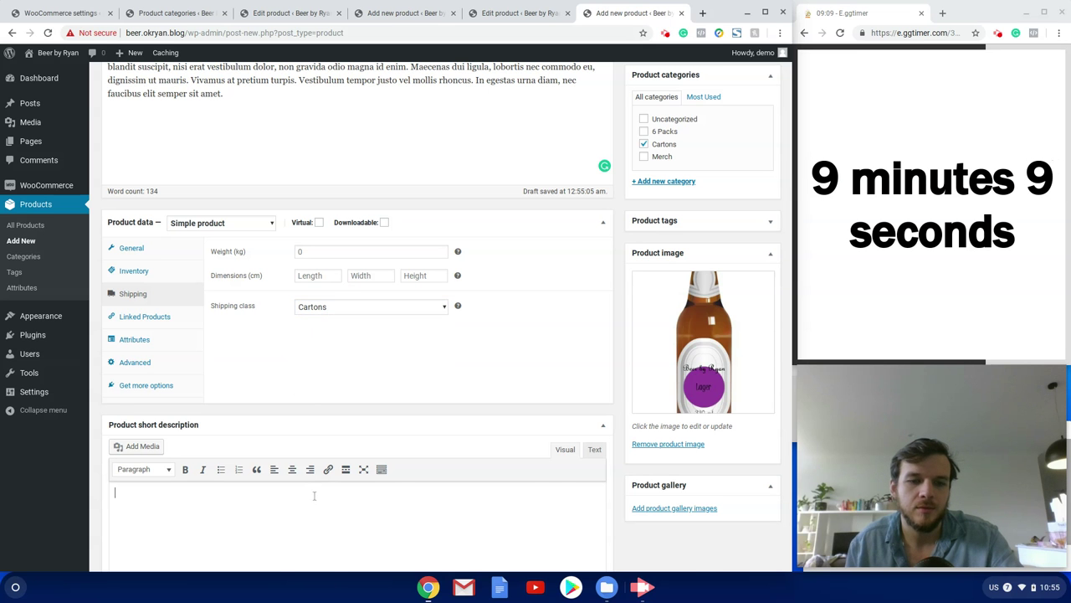
key(ctrl+v)
scroll(676, 418, up, 5)
click(756, 241)
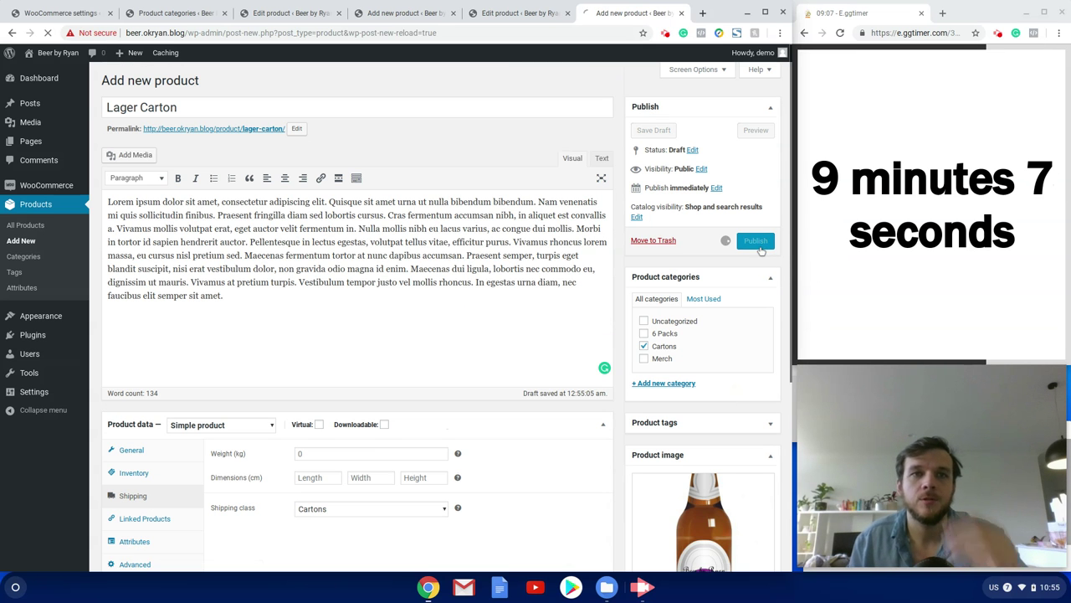
Step: Start a new blank product from the published Imperial Stout 6 Pack's edit page
click(199, 14)
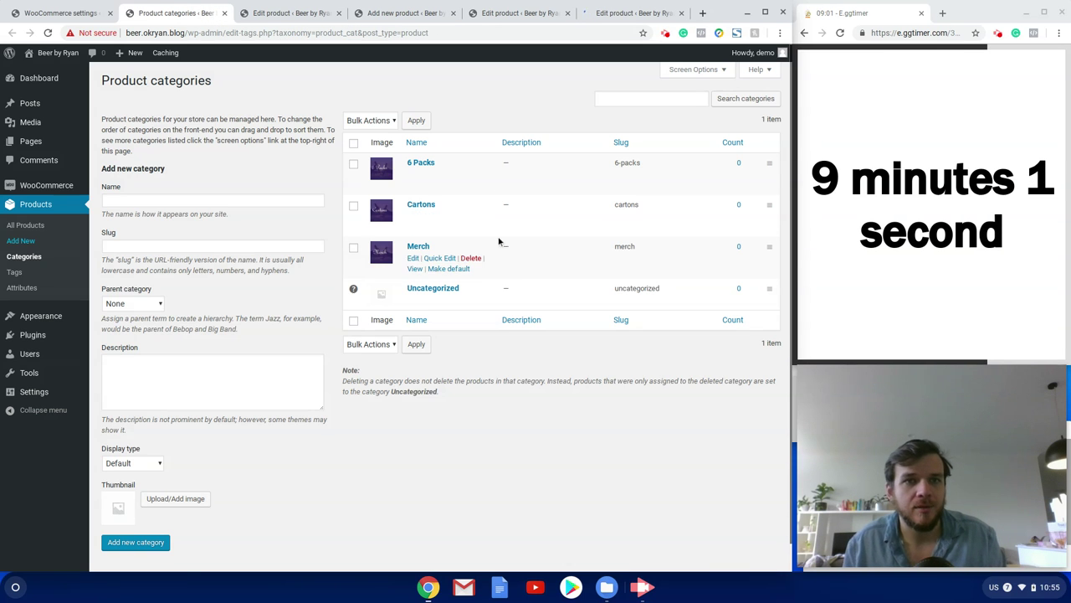
click(274, 13)
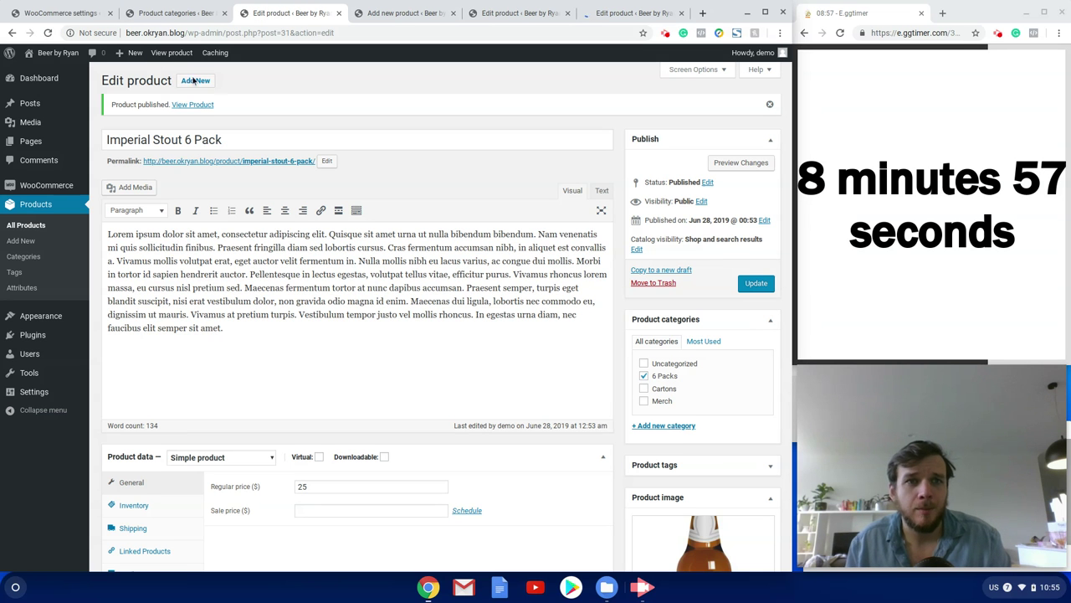
drag(194, 81, 318, 82)
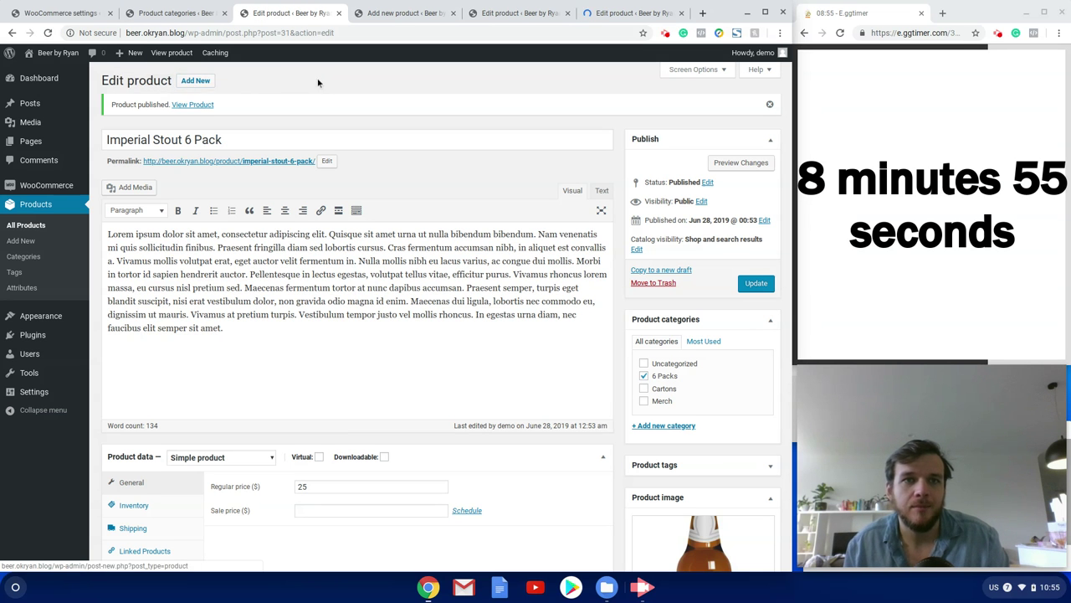
Step: Go to the unpublished Lager 6 Pack draft, check its details and publish it
click(402, 13)
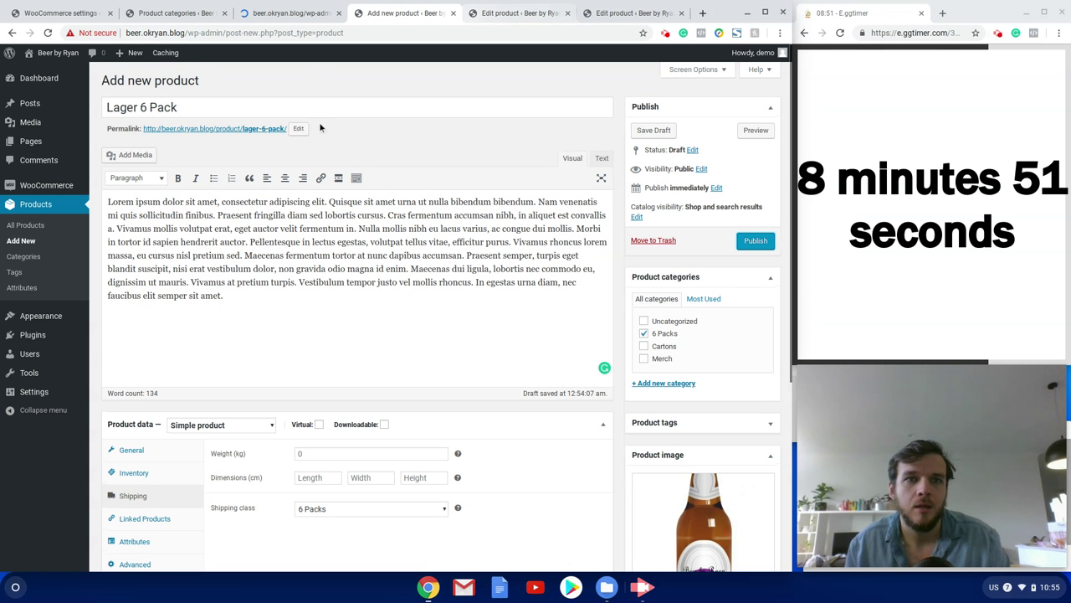
scroll(754, 192, down, 2)
scroll(766, 235, up, 2)
click(766, 244)
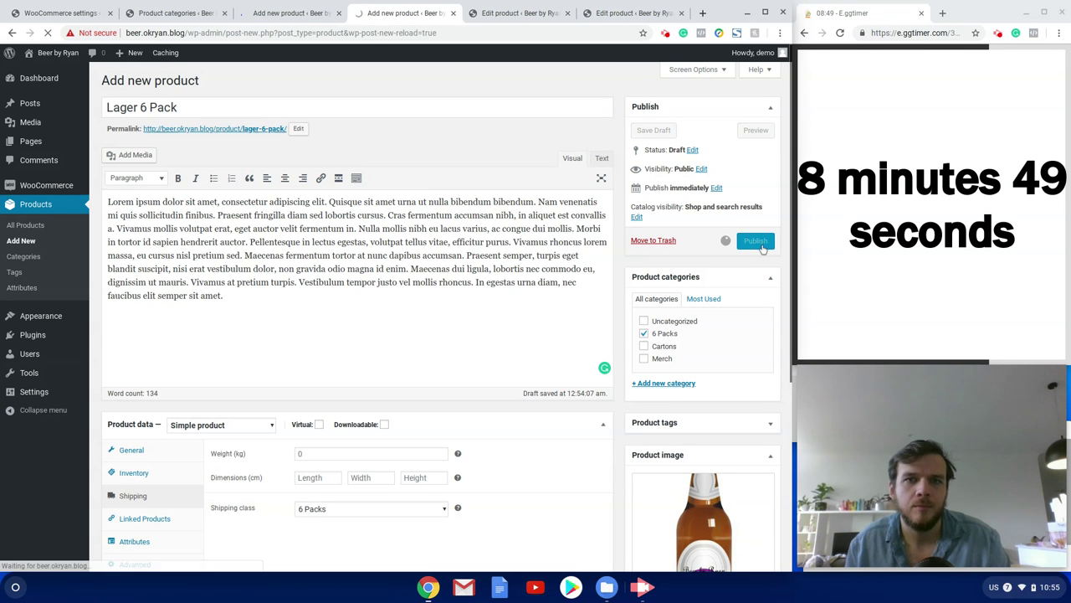
Step: Start another new product from the Imperial Stout Carton's edit page and return to the first blank product form
click(518, 12)
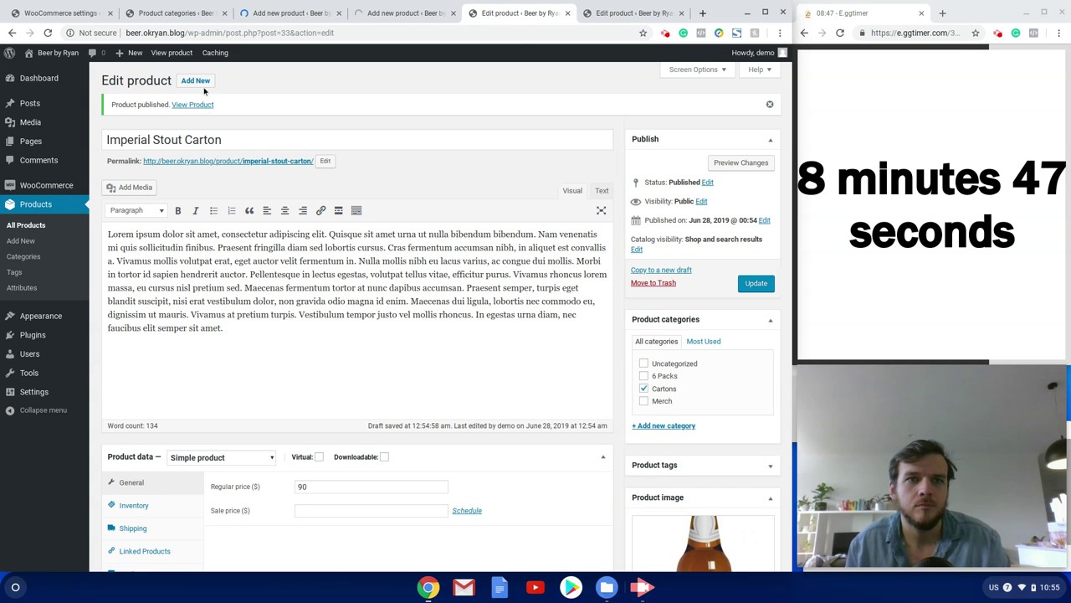
drag(538, 13, 559, 2)
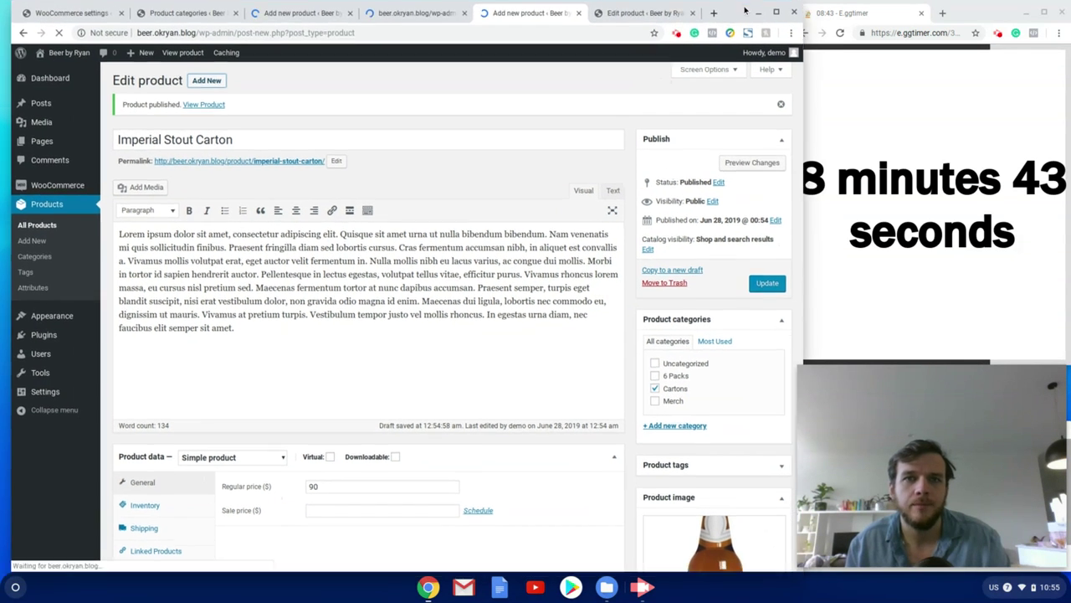
drag(745, 10, 733, 10)
drag(528, 10, 298, 7)
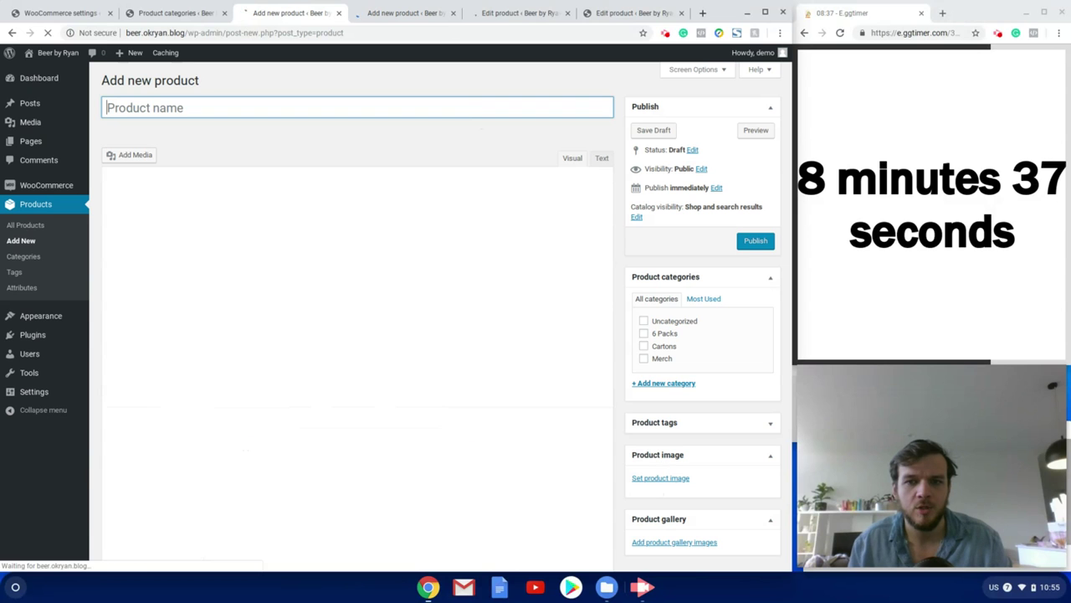
Step: Set the black Beer by Ryan hat picture as the blank product's image
click(664, 479)
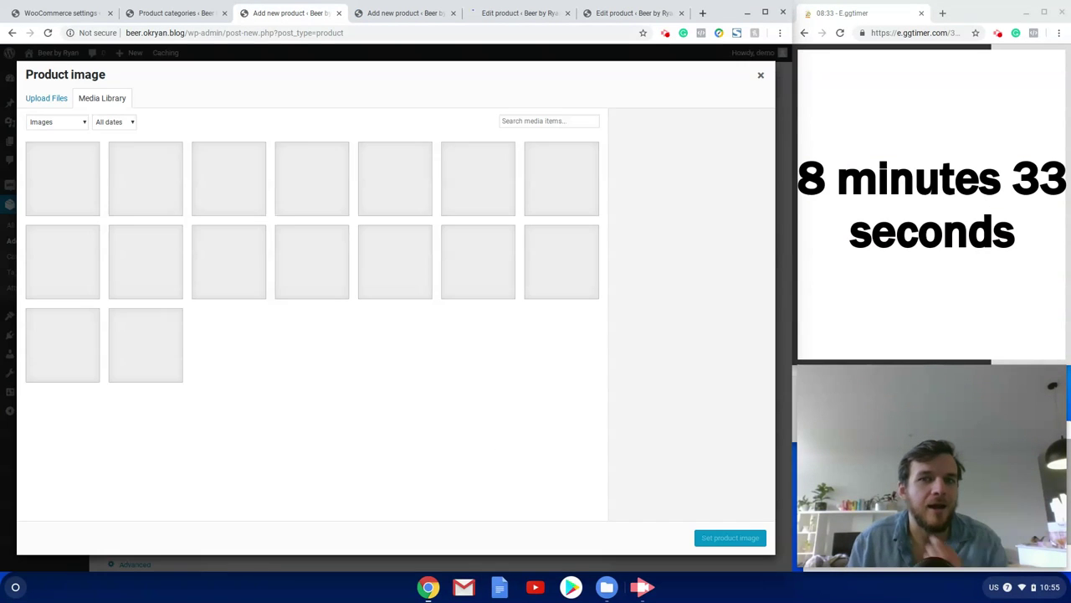
click(63, 178)
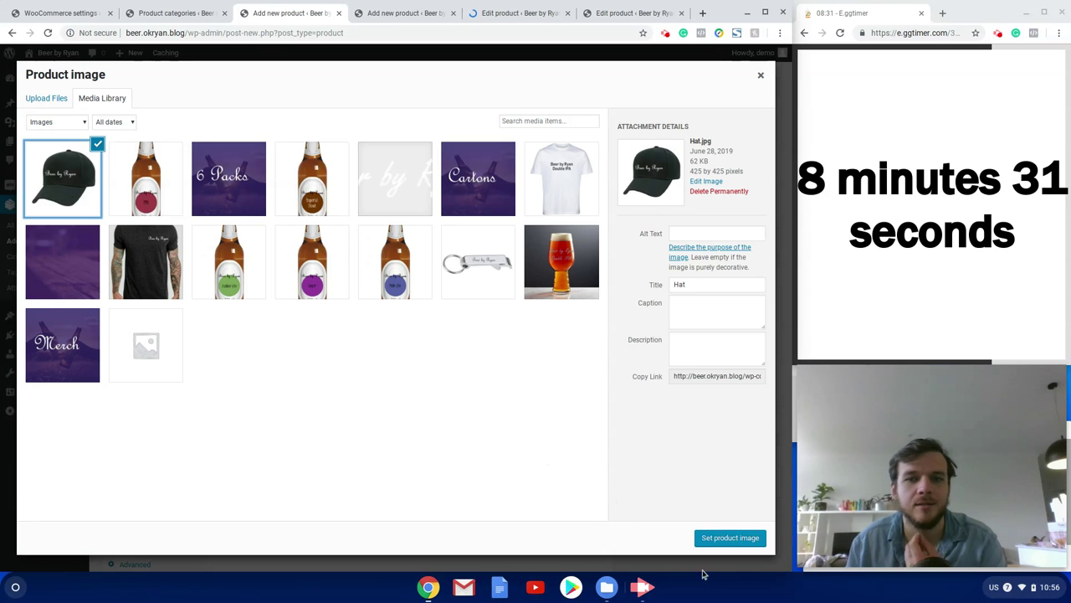
click(716, 537)
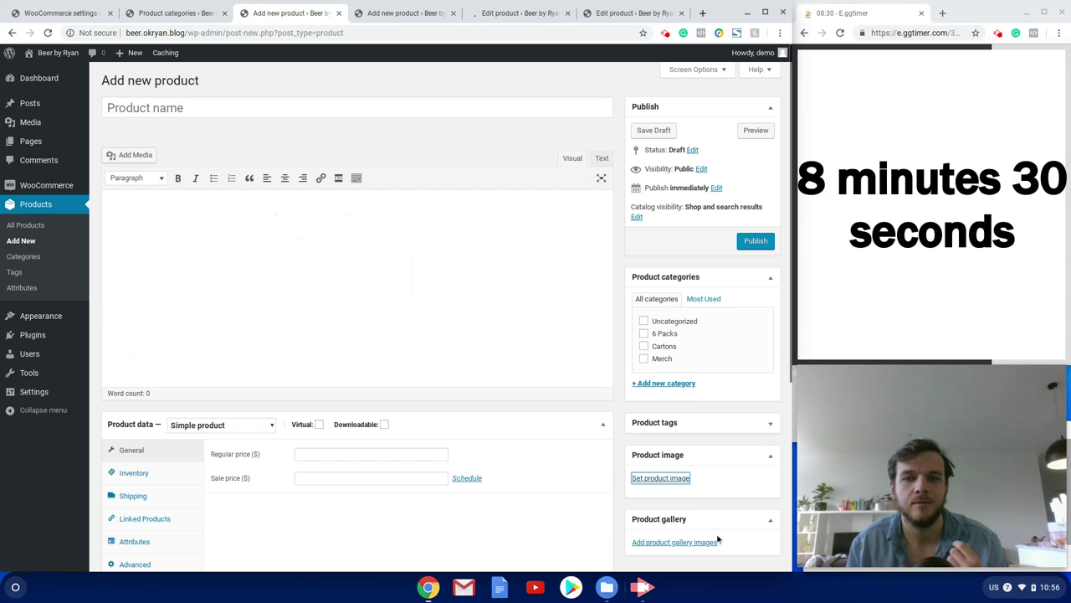
Step: Name the hat product "Beer by Ryan Hat"
click(161, 109)
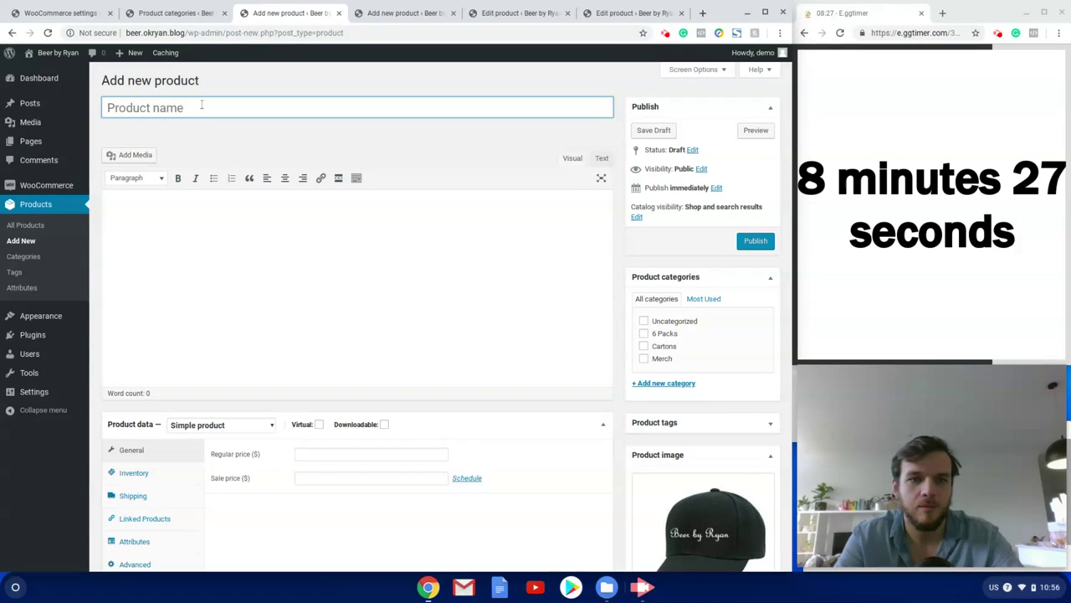
text(Beer by RY)
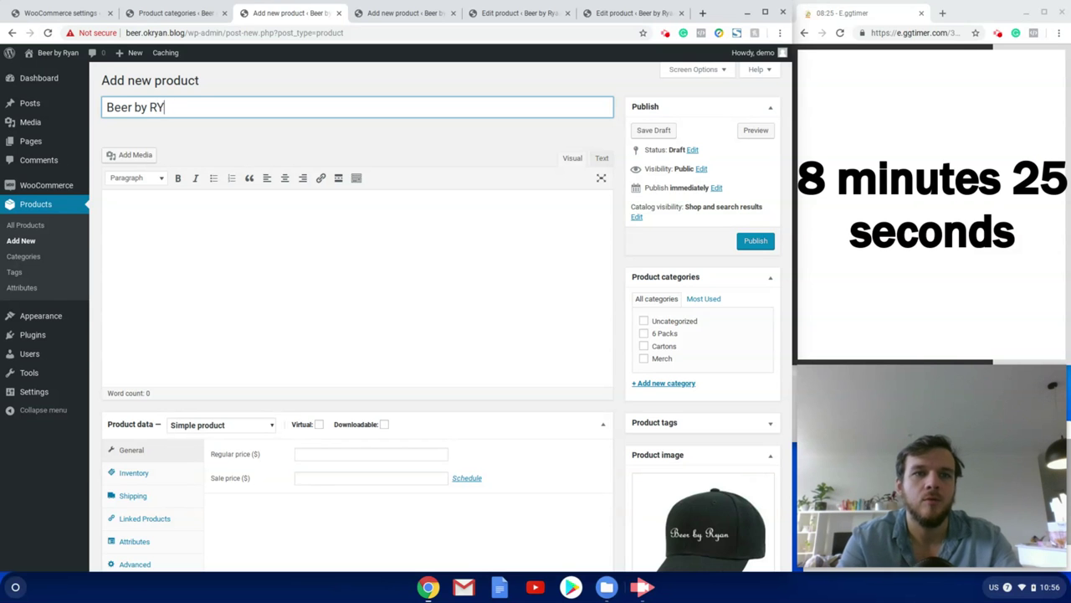
text(an)
key(BackSpace)
key(BackSpace)
text(yan Hat)
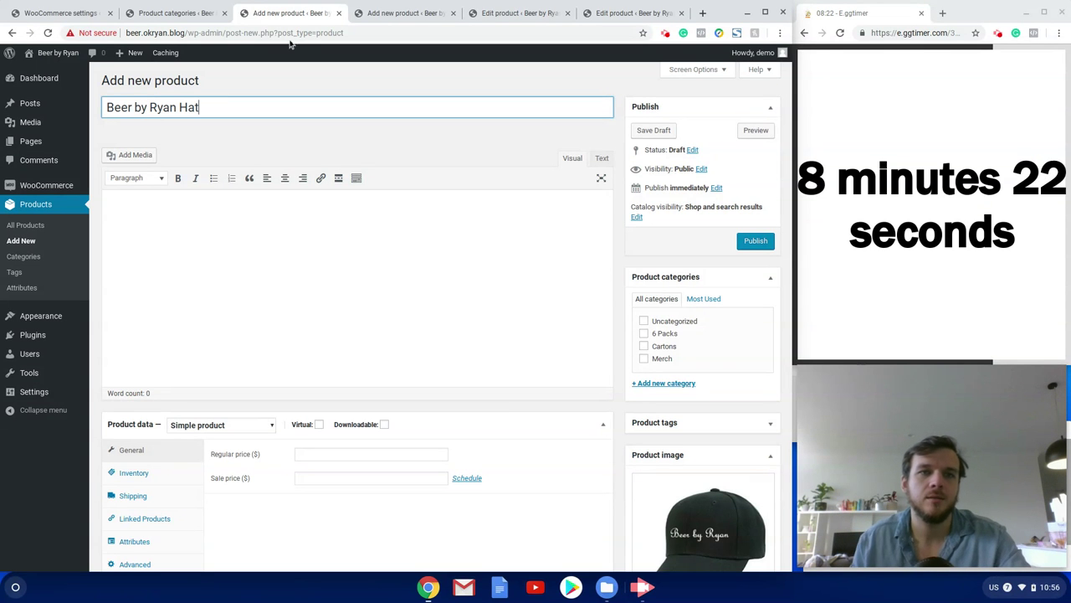
Step: Paste the Lorem ipsum paragraph as both the main and the short description of the Beer by Ryan Hat
click(325, 291)
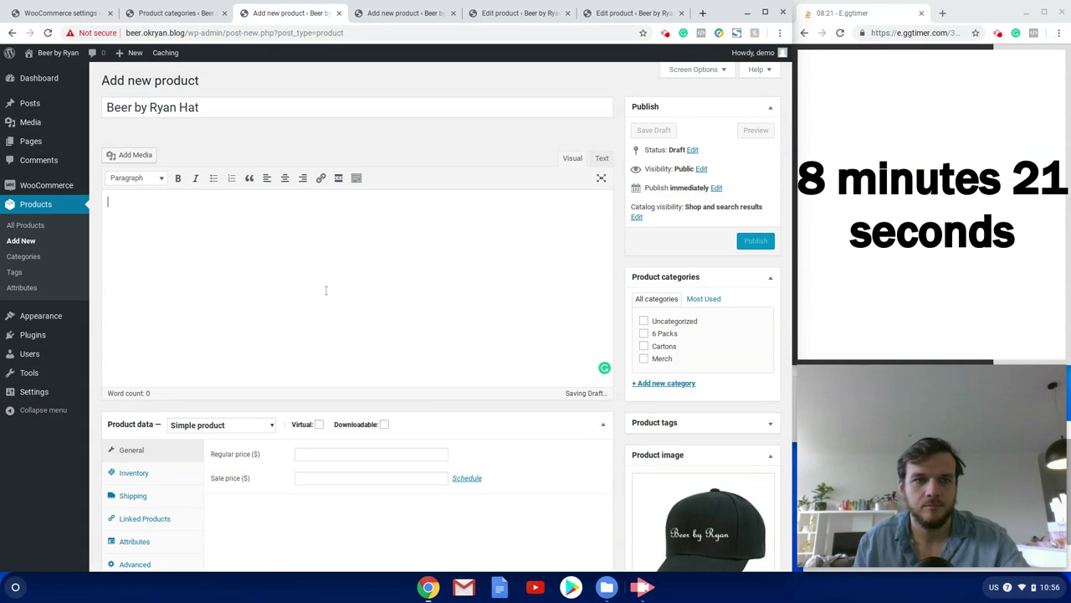
text(Lorem ipsum dolor sit amet, consectetur adipiscing elit. Quisque sit amet urna ut nulla bibendum bibendum. Nam venenatis mi quis sollicitudin finibus. Praesent fringilla diam sed lobortis cursus. Cras fermentum accumsan nibh, in aliquet est a. Vivamus mollis volutpat erat, eget auctor velit fermentum in. Nulla mollis nibh eu lacus varius, ac congue dui mollis. Morbi in tortor id sapien hendrerit auctor. Pellentesque in lectus egestas, volutpat tellus vitae, efficitur purus. Vivamus rhoncus lorem massa, eu cursus nisl pretium sed. Maecenas fermentum tortor at nunc dapibus accumsan. Praesent semper, turpis eget blandit suscipit, nisi erat vestibulum dolor, non gravida odio magna id enim. Maecenas dui ligula, lobortis nec commodo eu, dignissim ut mauris. Vivamus at pretium turpis. Vestibulum tempor justo vel mollis rhoncus. In egestas urna diam, nec faucibus elit semper sit amet.)
scroll(319, 382, down, 1)
click(333, 550)
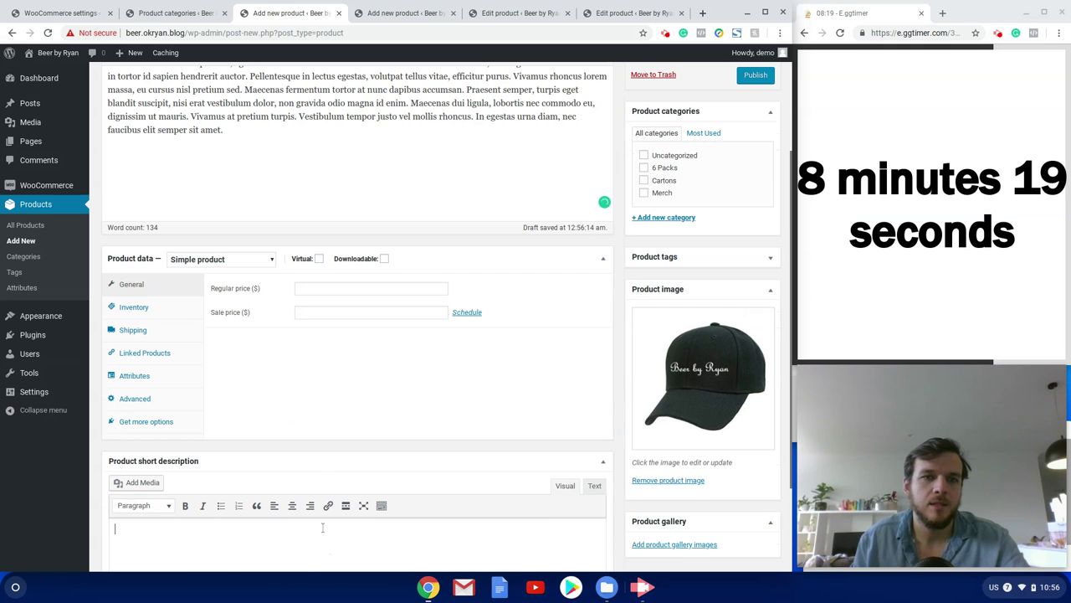
text(Lorem ipsum dolor sit amet, consectetur adipiscing elit. Quisque sit amet urna ut nulla bibendum bibendum. Nam venenatis mi quis sollicitudin finibus. Praesent fringilla diam sed lobortis cursus. Cras fermentum accumsan nibh, in aliquet est convallis a. Vivamus mollis volutpat erat, eget auctor velit fermentum in. Nulla mollis nibh eu lacus varius, ac congue dui mollis. Morbi in tortor id sapien hendrerit auctor. Pellentesque in lectus egestas, volutpat tellus vitae, efficitur purus. Vivamus rhoncus lorem massa, eu cursus nisl pretium sed. Maecenas fermentum tortor at nunc dapibus accumsan. Praesent semper, turpis eget blandit suscipit, nisi erat vestibulum dolor, non gravida odio magna id enim. Maecenas dui ligula, lobortis nec commodo eu, dignissim ut mauris. Vivamus at pretium turpis. Vestibulum tempor justo vel mollis rhoncus. In egestas urna diam, nec faucibus elit semper sit amet.)
Step: Set the Beer by Ryan Hat's regular price to 20 and its shipping class to Merch
click(325, 287)
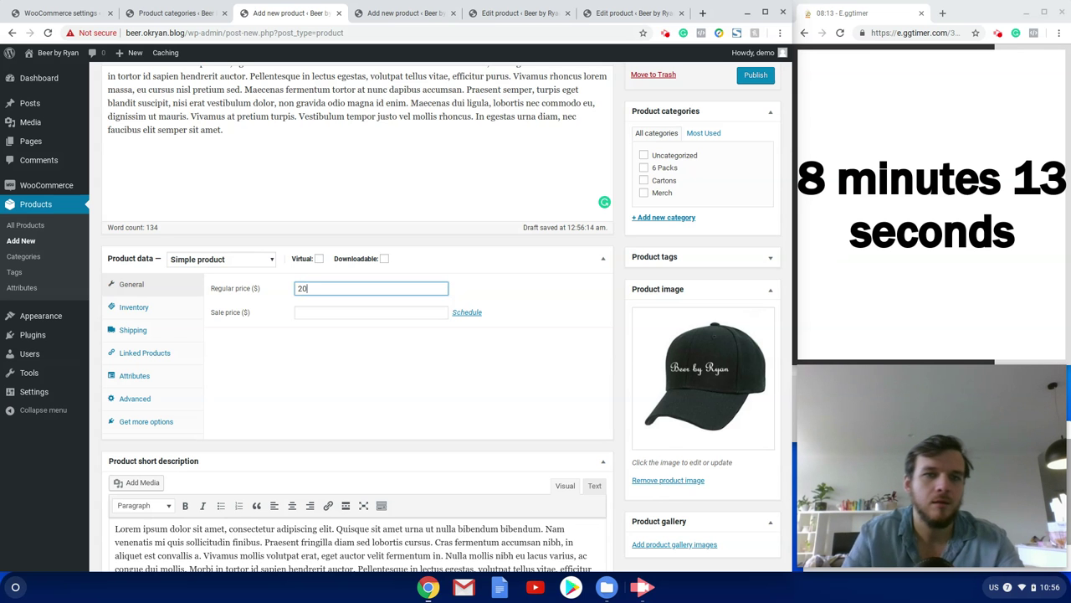
click(183, 334)
click(368, 343)
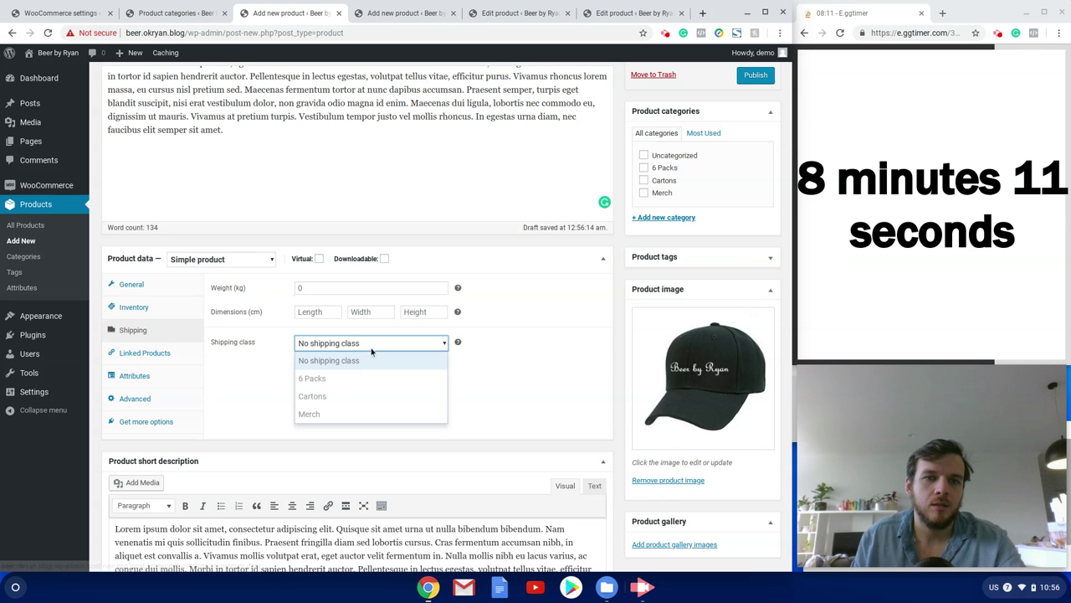
click(333, 414)
Step: Assign the Beer by Ryan Hat to the Merch category and publish the product
scroll(644, 251, up, 1)
click(645, 252)
scroll(757, 262, up, 1)
scroll(756, 262, up, 1)
click(755, 175)
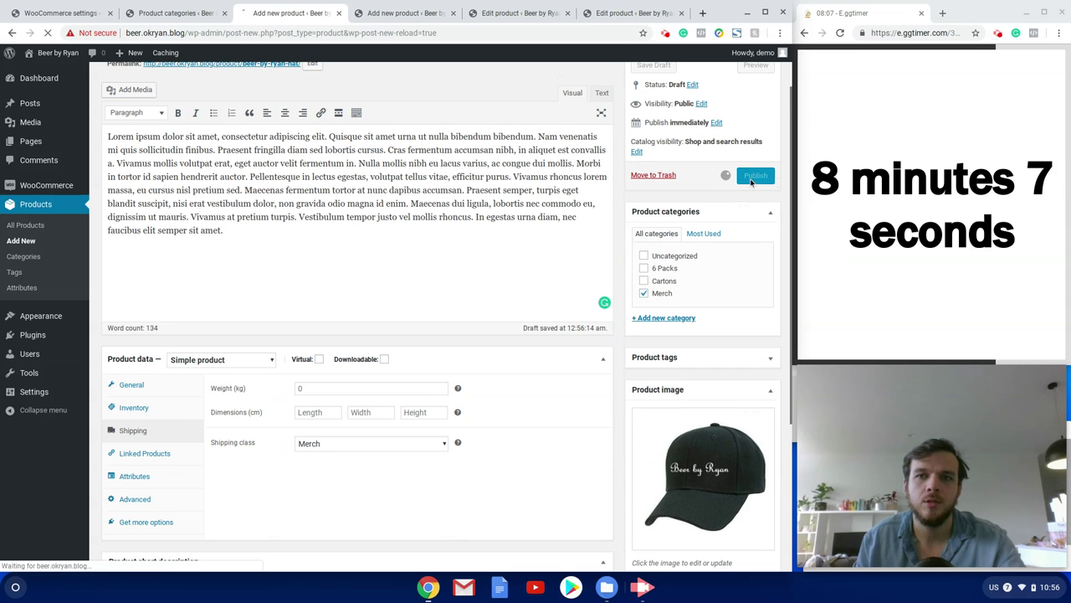
Step: In the next blank product, set the black Beer by Ryan shirt picture as the product image
click(391, 11)
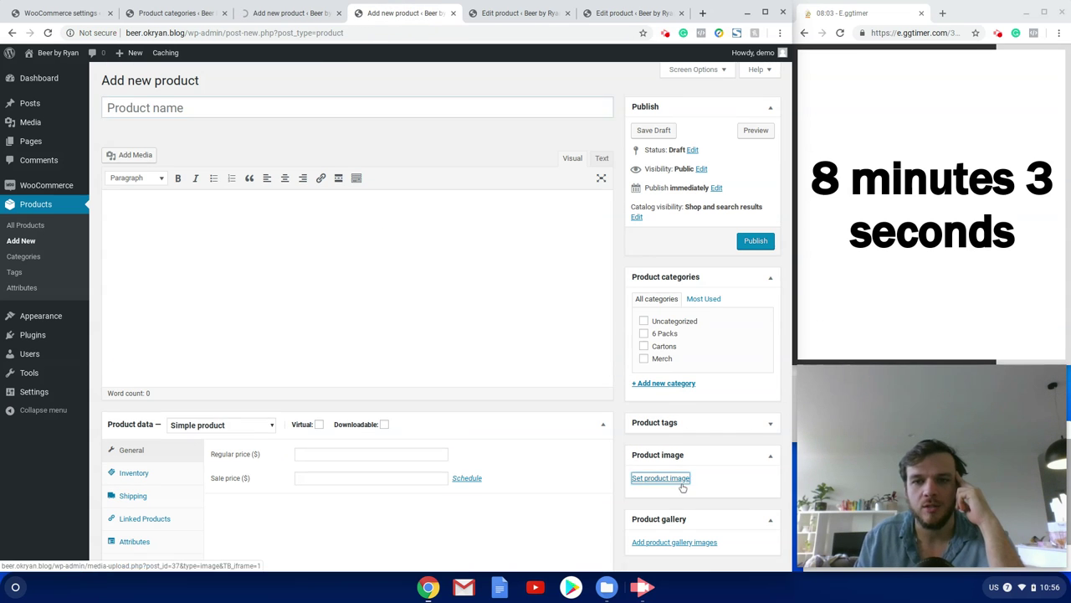
click(679, 484)
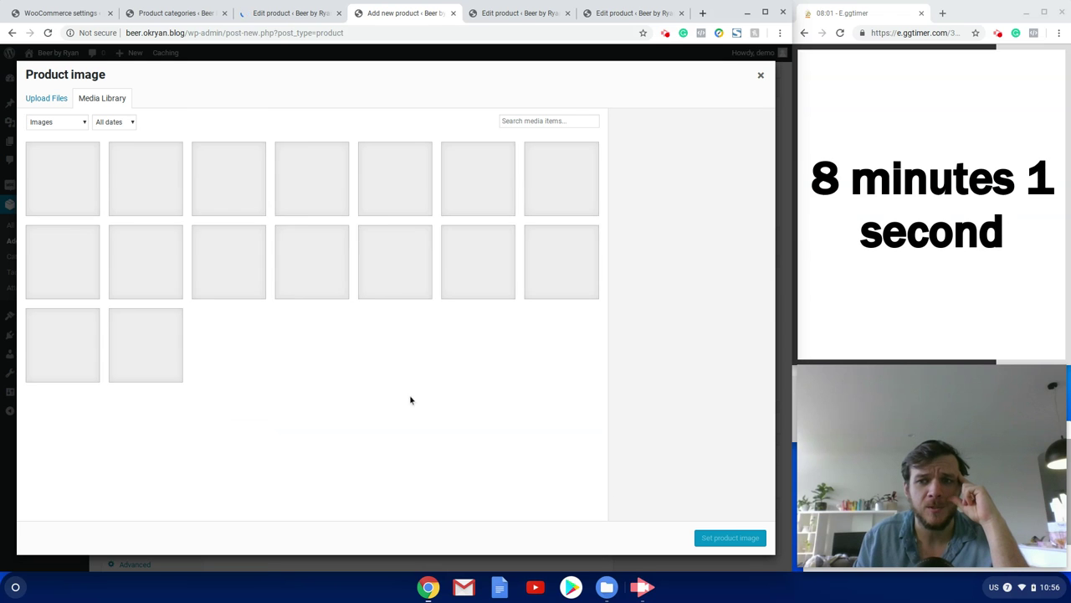
click(150, 268)
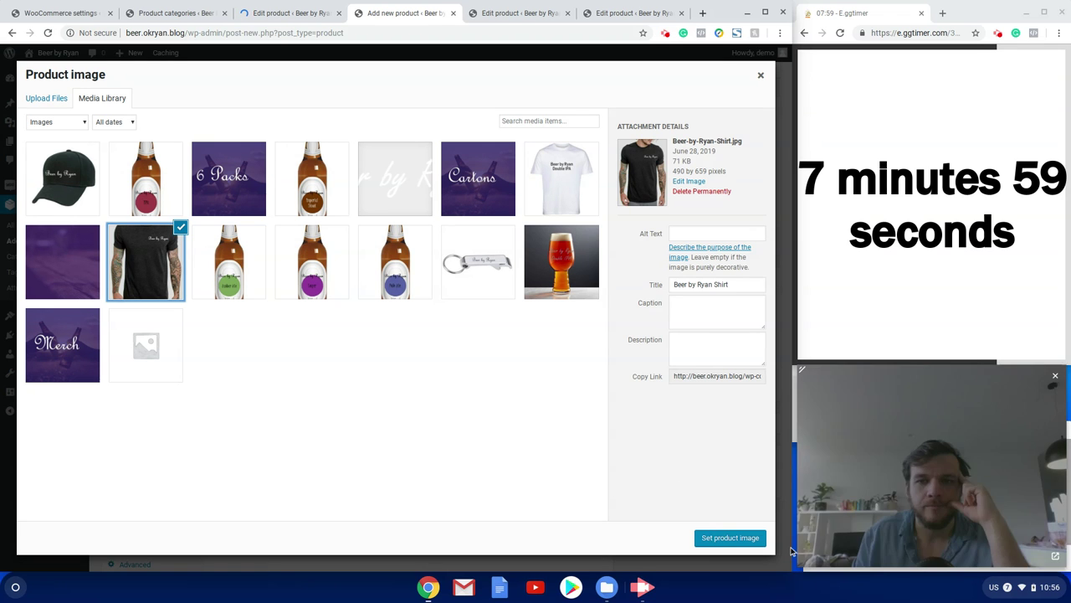
click(729, 537)
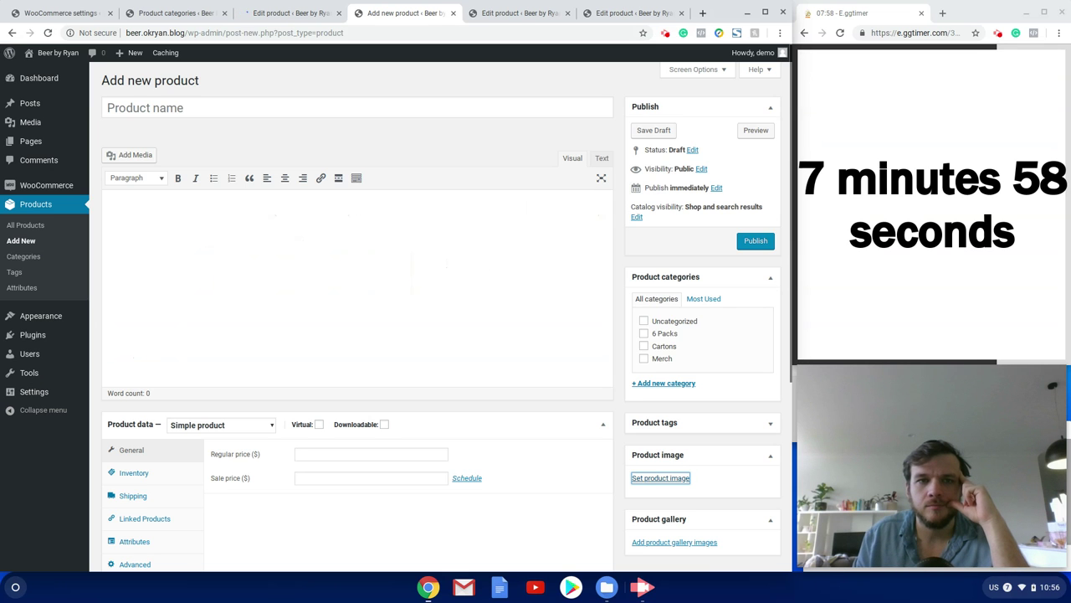
Step: Mark the shirt product as a featured product and name it "Beer by Ryan Shirt"
click(636, 218)
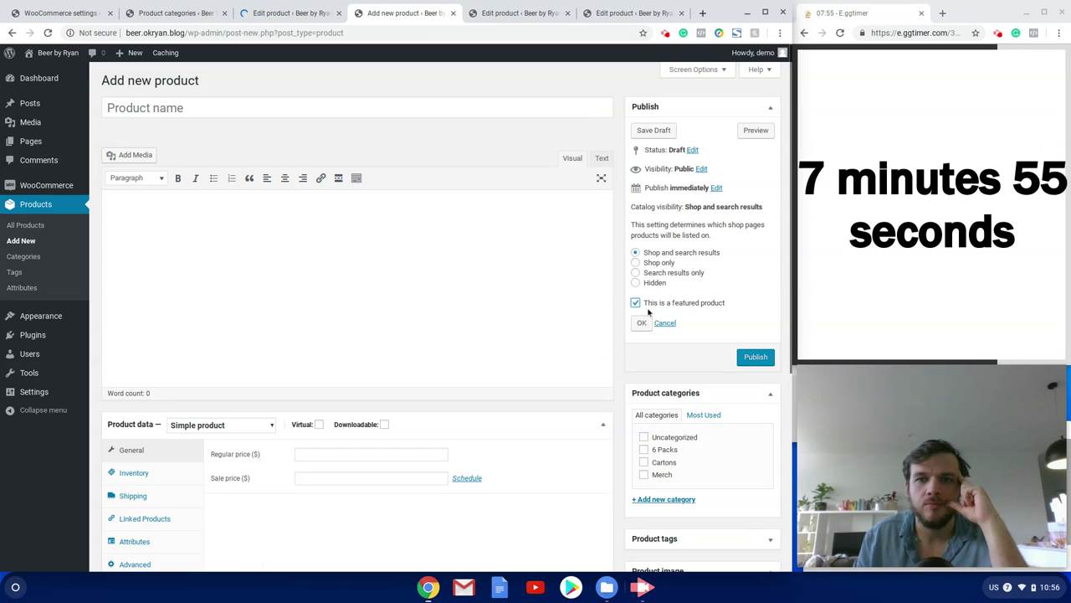
click(279, 114)
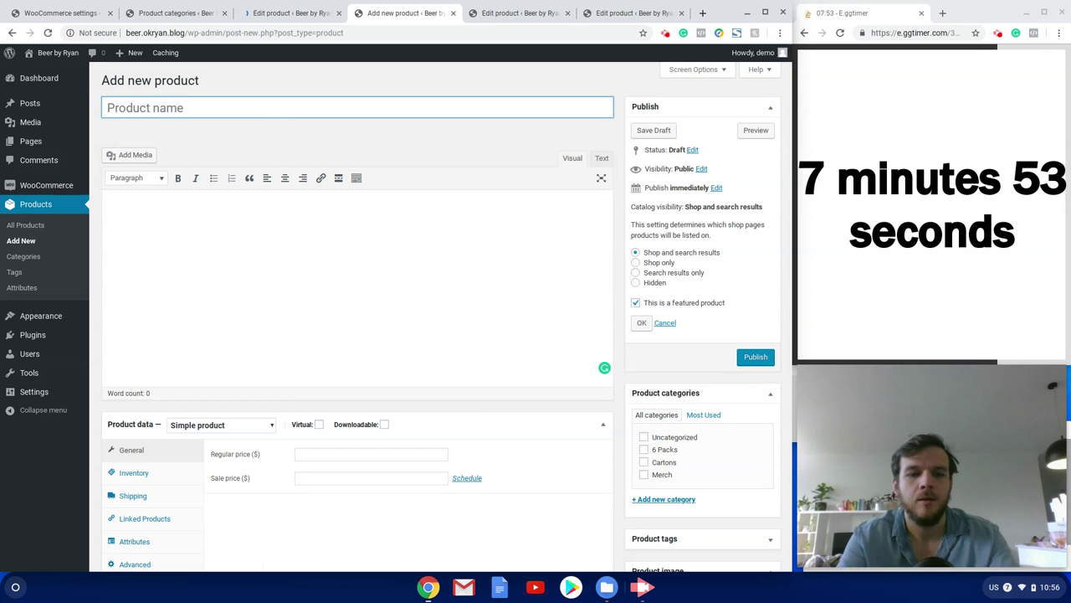
text(Beer by Ryan )
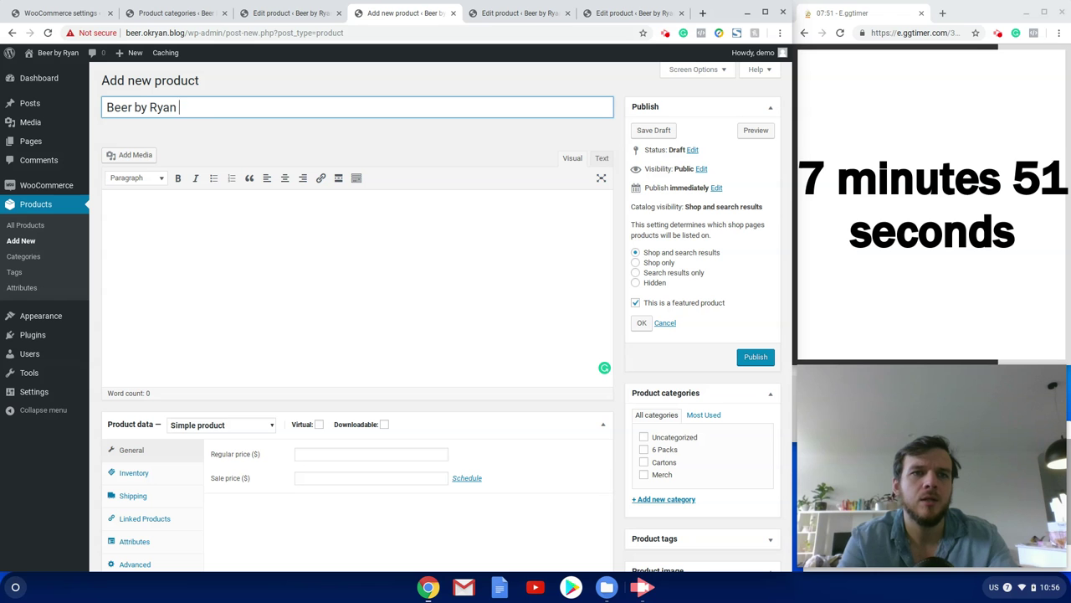
text(Shirt)
Step: Paste the Lorem ipsum paragraph as both the main and the short description of the Beer by Ryan Shirt
click(298, 243)
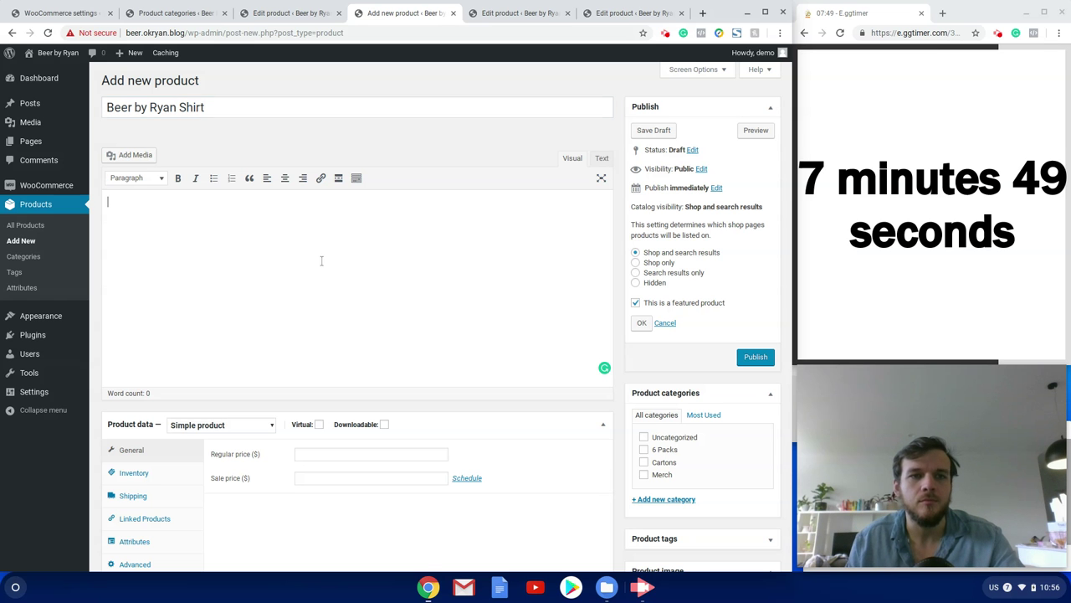
scroll(332, 436, down, 4)
click(332, 436)
text(Lorem ipsum dolor sit amet, consectetur adipiscing elit. Quisque sit amet urna ut nulla bibendum bibendum. Nam venenatis mi quis sollicitudin finibus. Praesent fringilla diam sed lobortis cursus. Cras fermentum accumsan nibh, in aliquet est convallis a. Vivamus mollis volutpat erat, eget auctor velit fermentum in. Nulla mollis nibh eu lacus varius, ac congue dui mollis. Morbi in tortor id sapien hendrerit auctor. Pellentesque in lectus egestas, volutpat tellus vitae, efficitur purus. Vivamus rhoncus lorem massa, eu cursus nisl pretium sed. Maecenas fermentum tortor at nunc dapibus accumsan. Praesent semper, turpis eget blandit suscipit, nisi erat vestibulum dolor, non gravida odio magna id enim. Maecenas dui ligula, lobortis nec commodo eu, dignissim ut mauris. Vivamus at pretium turpis. Vestibulum tempor justo vel mollis rhoncus. In egestas urna diam, nec faucibus elit semper sit amet.)
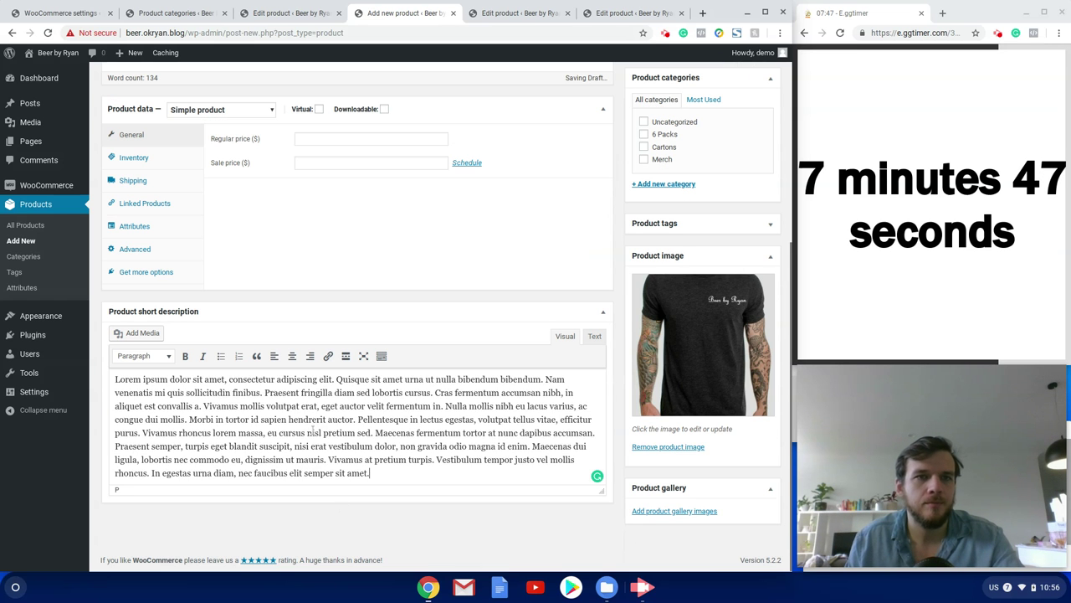
Step: Make the Beer by Ryan Shirt a variable product and set its shipping class to Merch
scroll(279, 205, up, 1)
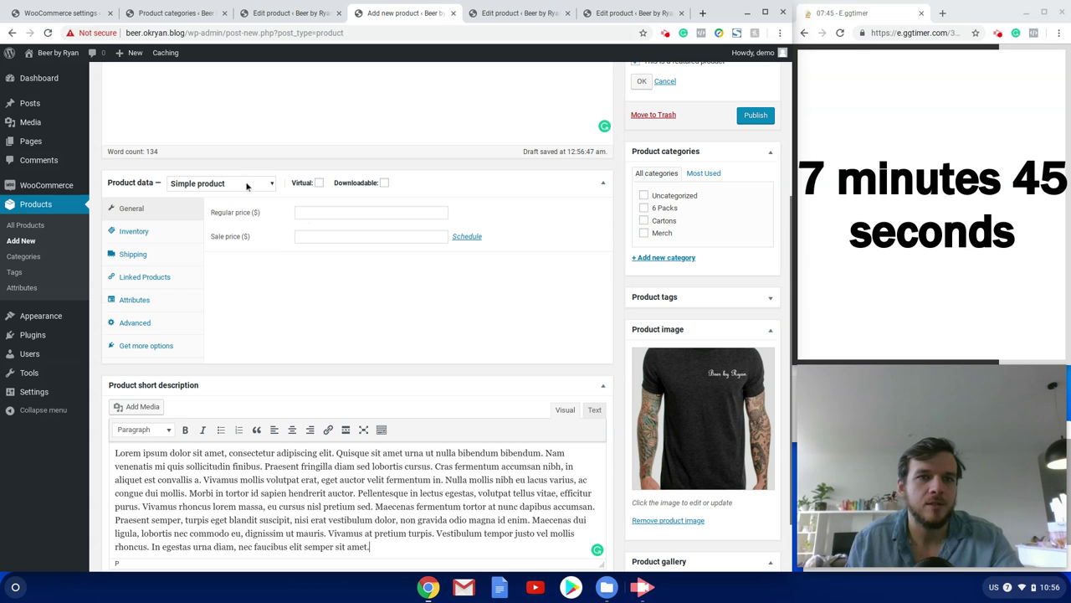
click(247, 186)
click(219, 266)
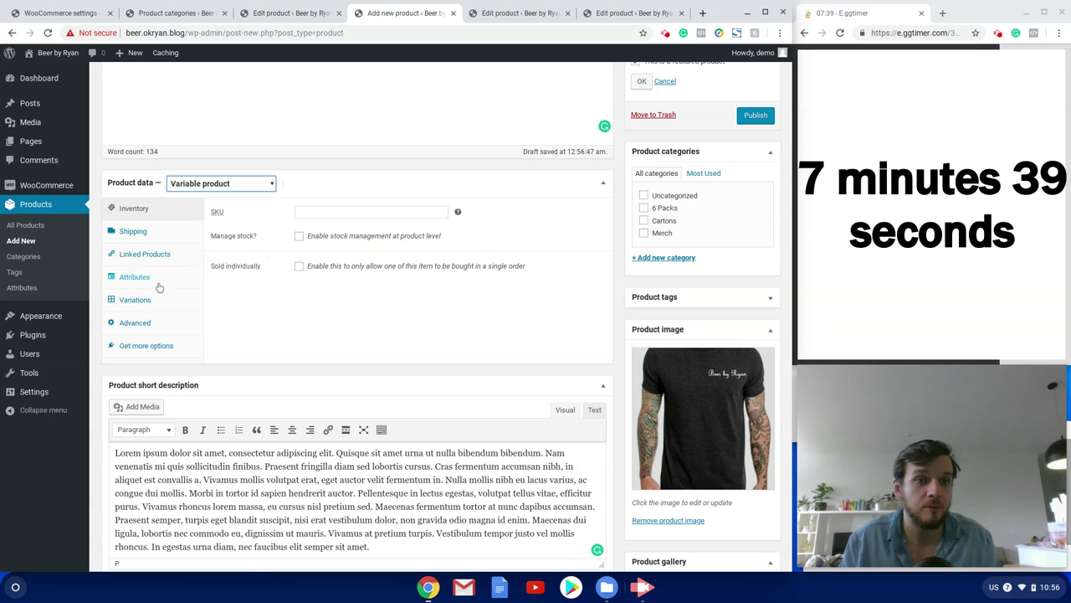
click(164, 233)
click(383, 267)
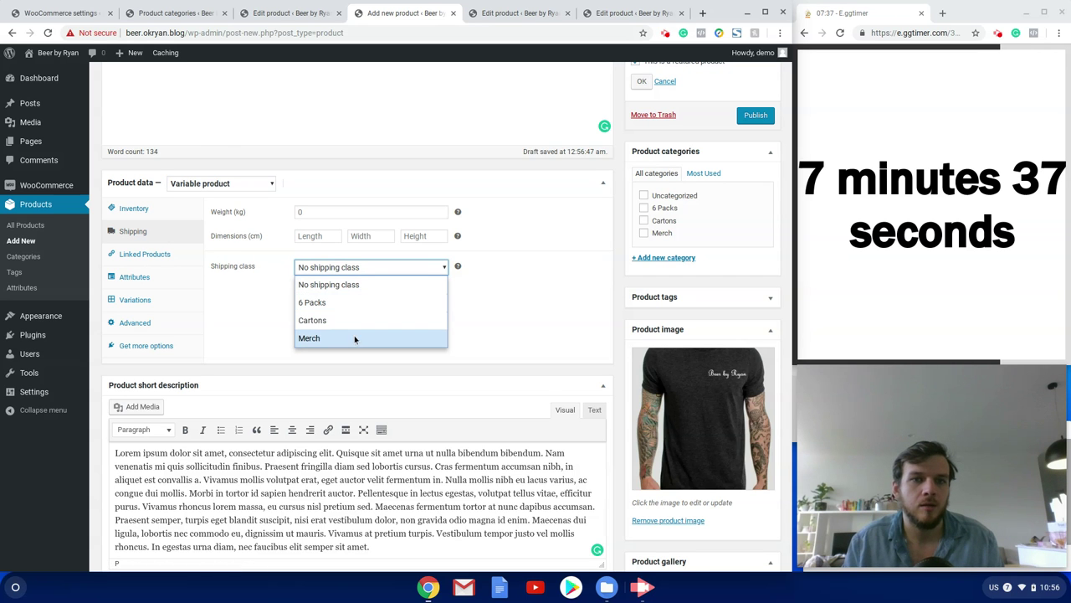
click(354, 338)
Step: Add and save a custom attribute named Size, used for variations, with the values Small|Medium|Large
click(142, 277)
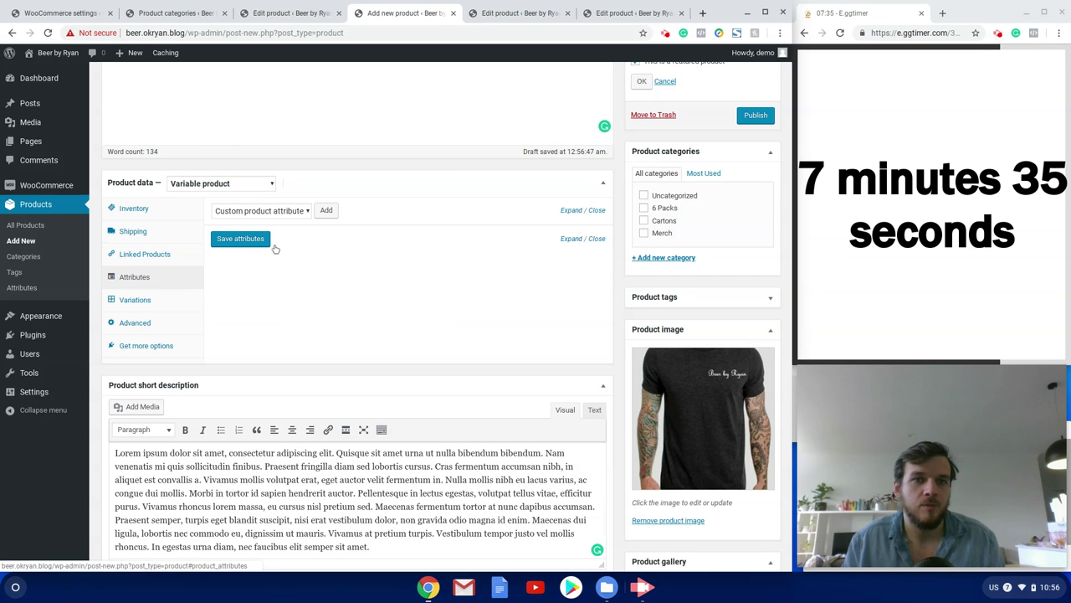
click(325, 210)
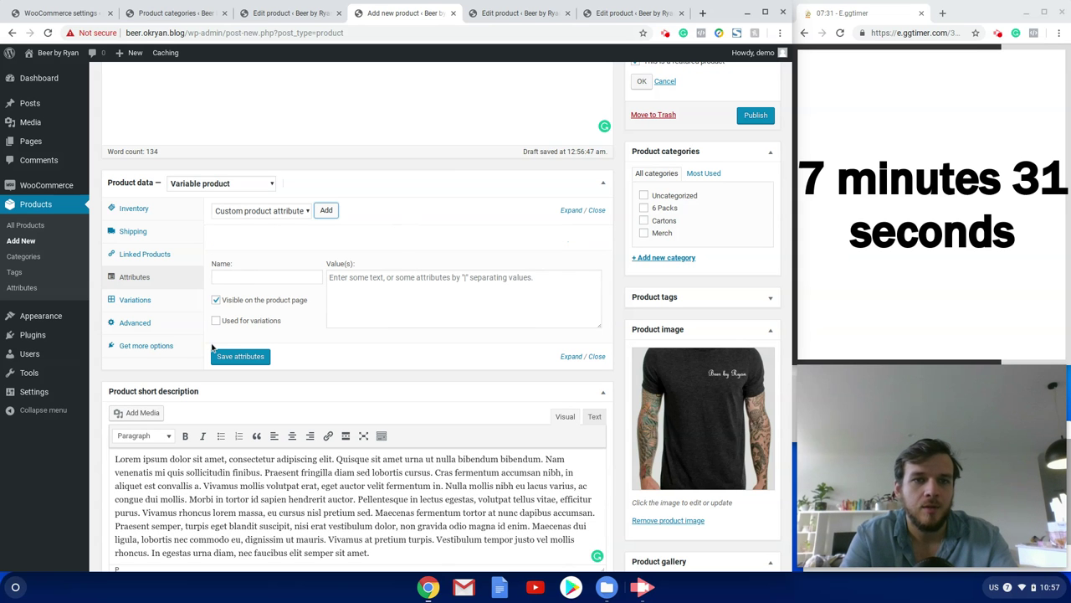
click(215, 321)
click(255, 277)
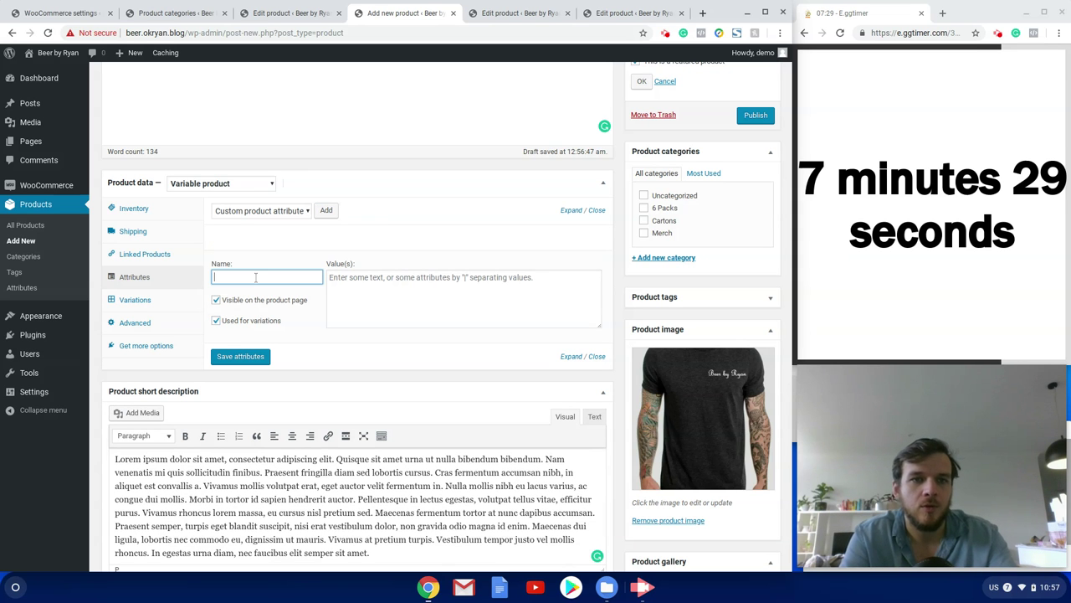
text(Size)
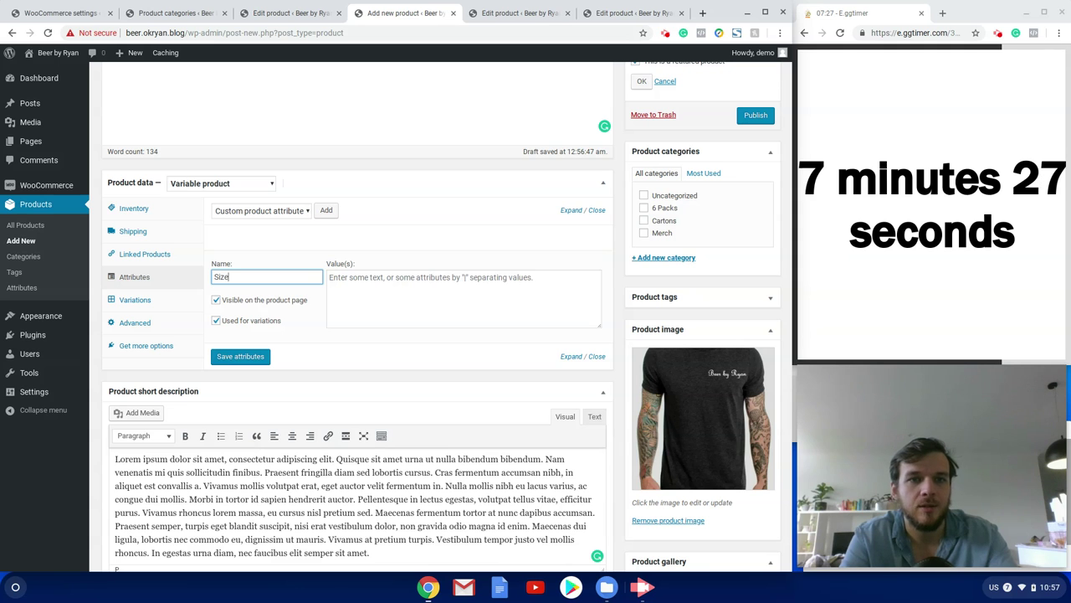
key(Tab)
text(Sm)
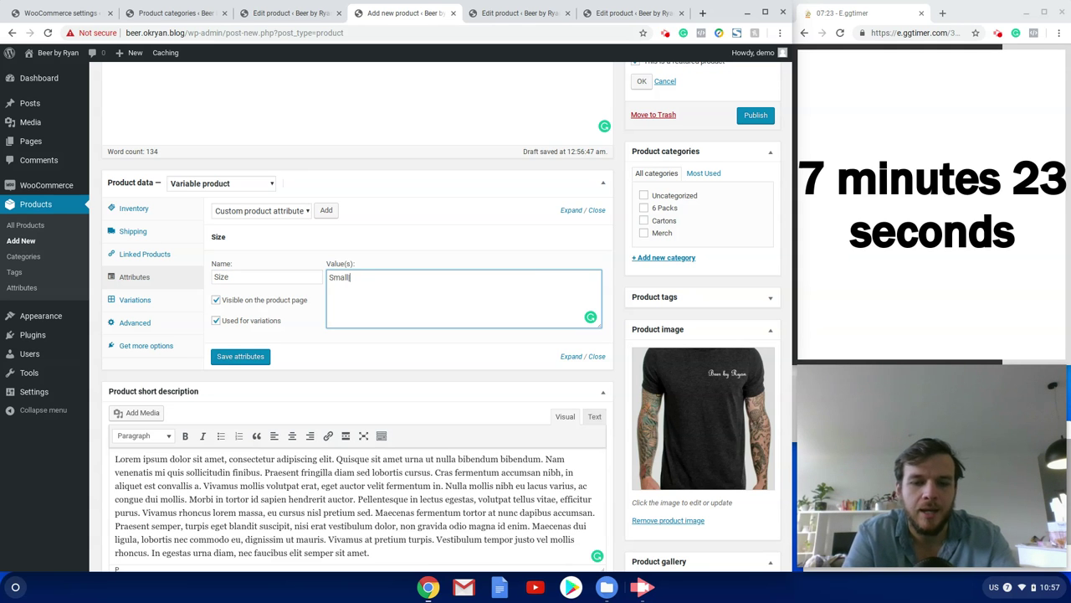
text(all|Medium|)
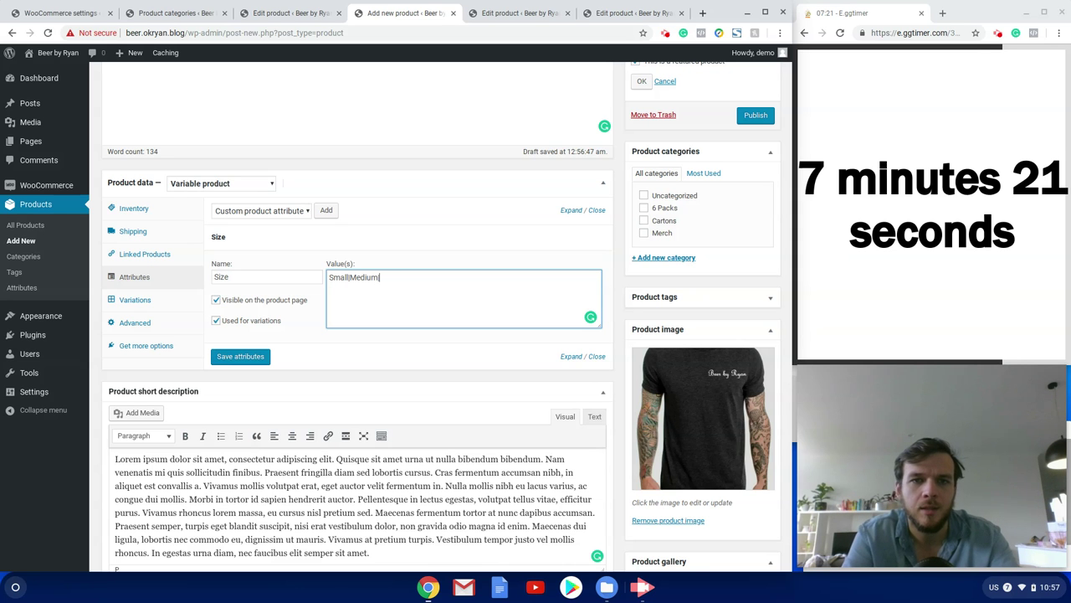
text(Large)
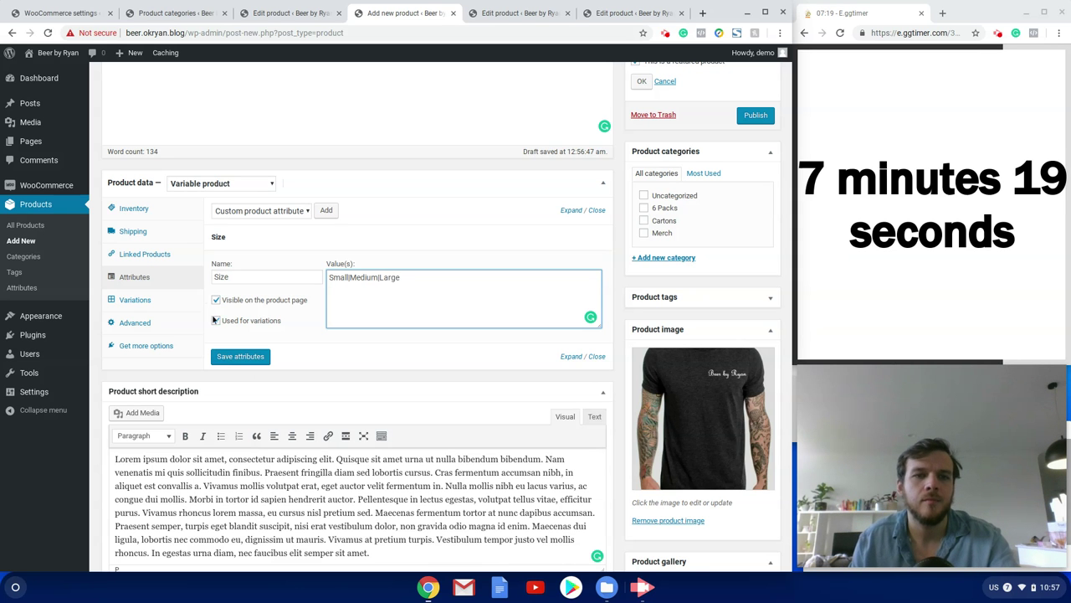
click(259, 356)
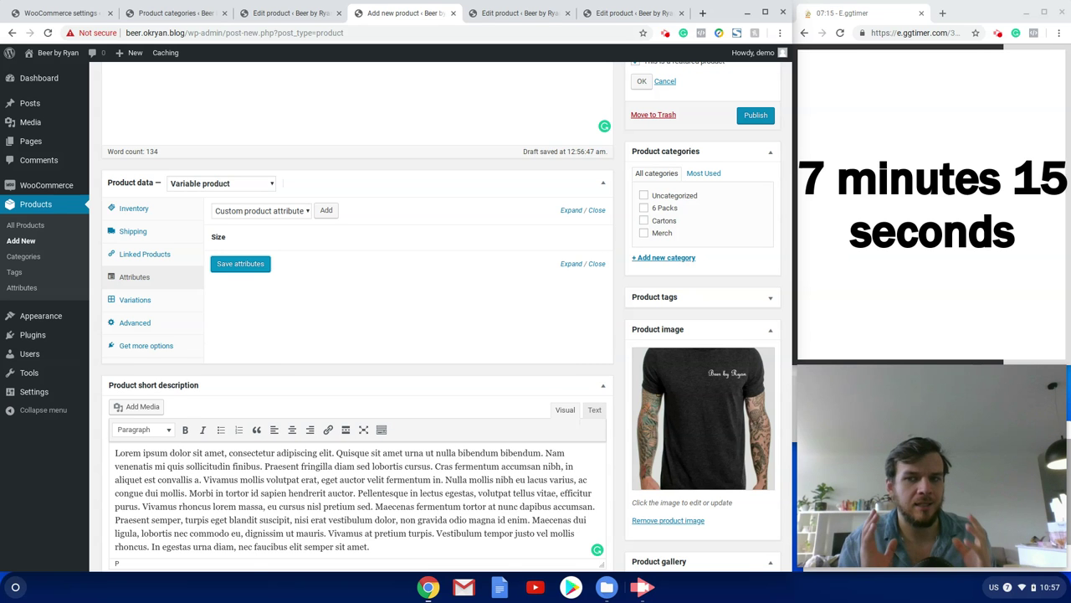
Step: Create the shirt's variations from all attributes and assign the product to the Merch category
click(155, 304)
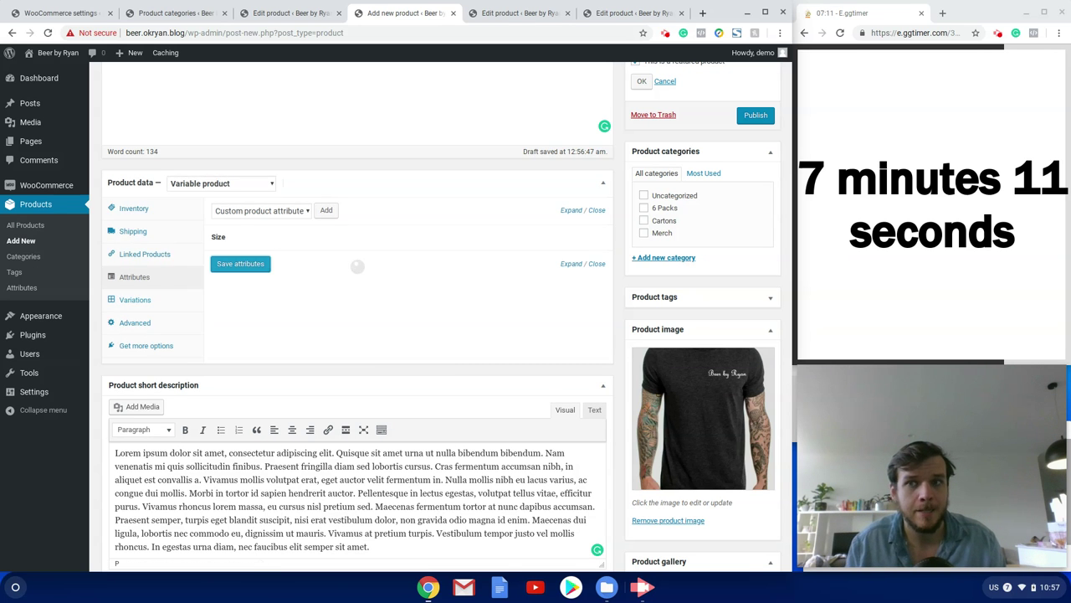
click(134, 299)
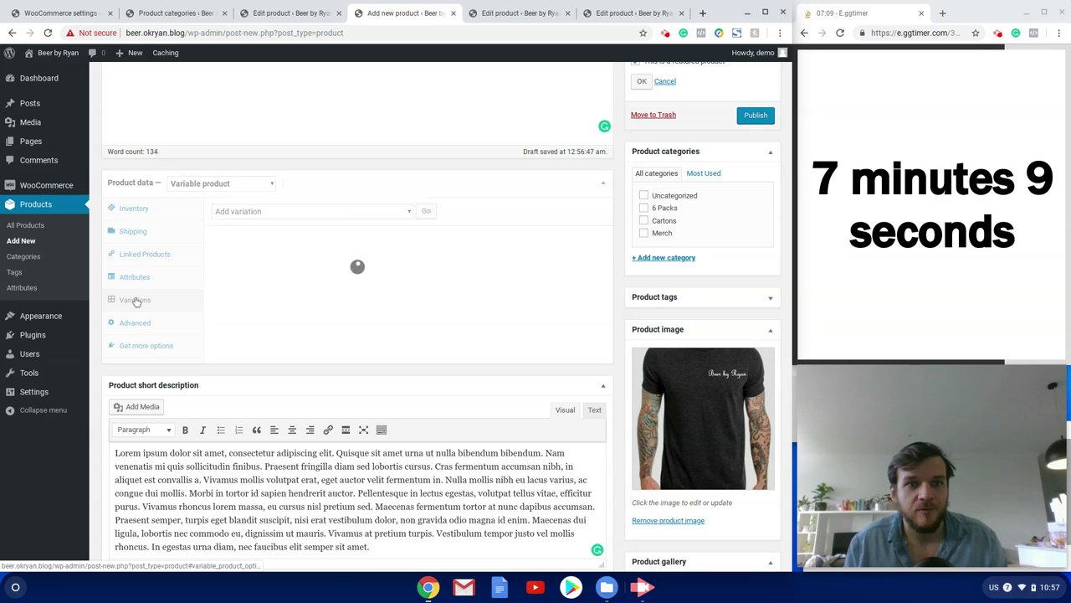
click(356, 216)
click(347, 244)
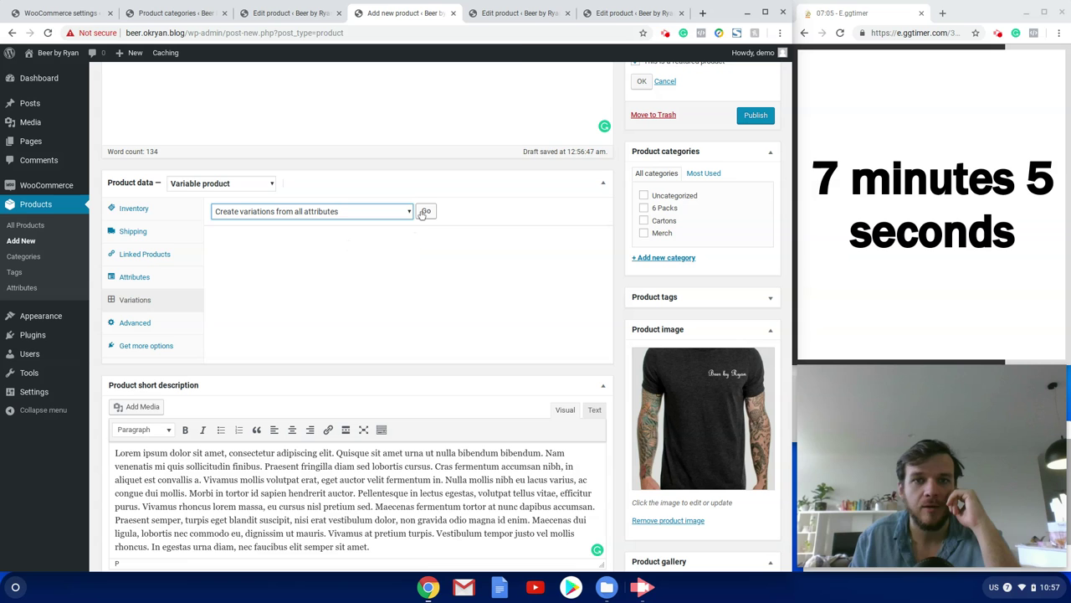
click(425, 213)
click(450, 119)
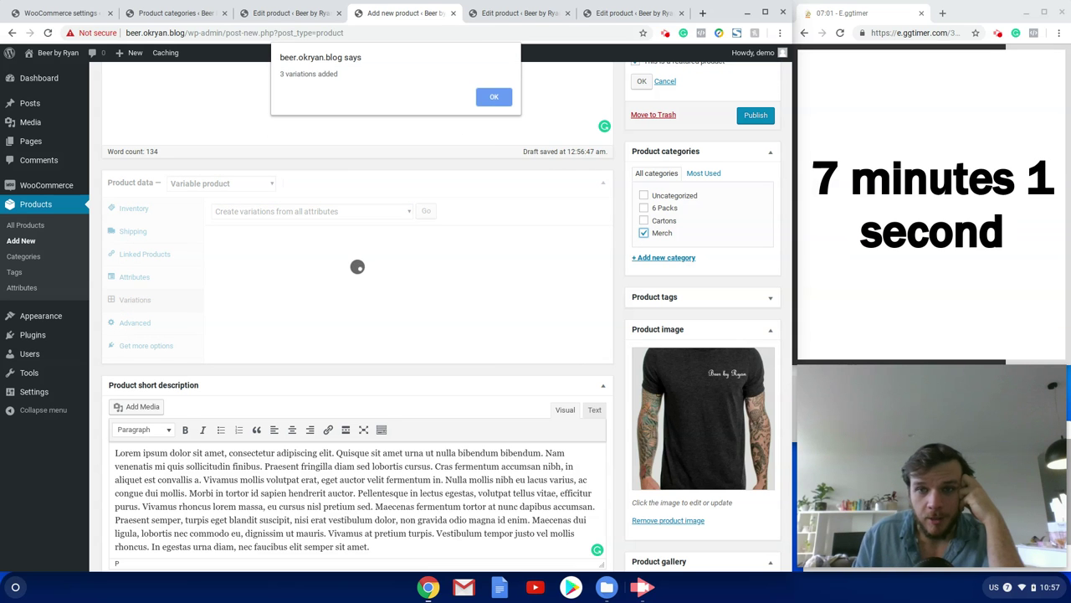
click(498, 90)
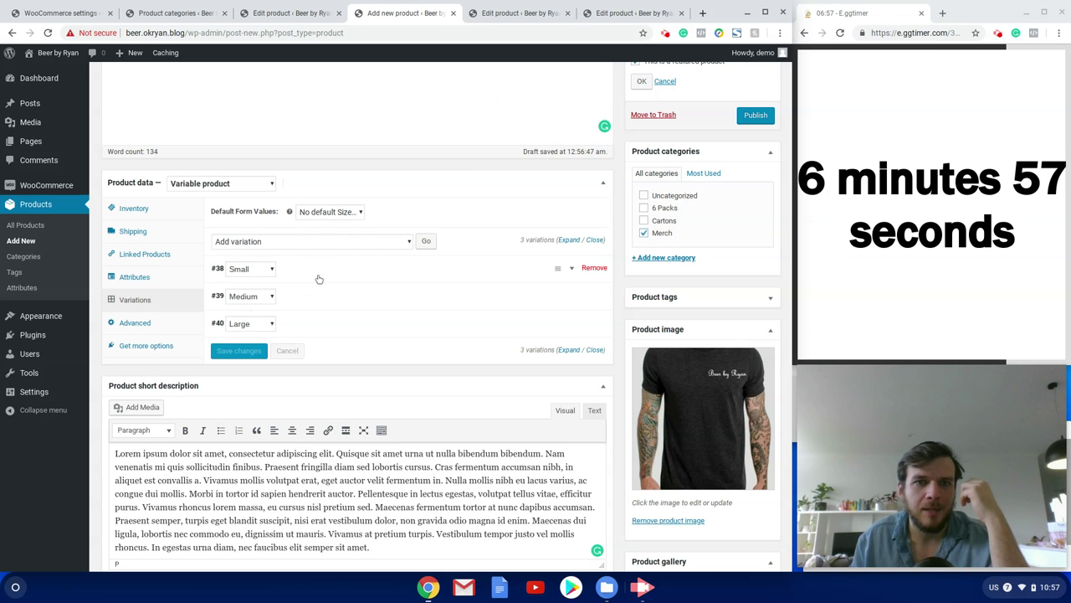
Step: Set the regular price of both the Small and the Medium shirt variation to $40
click(318, 278)
click(278, 398)
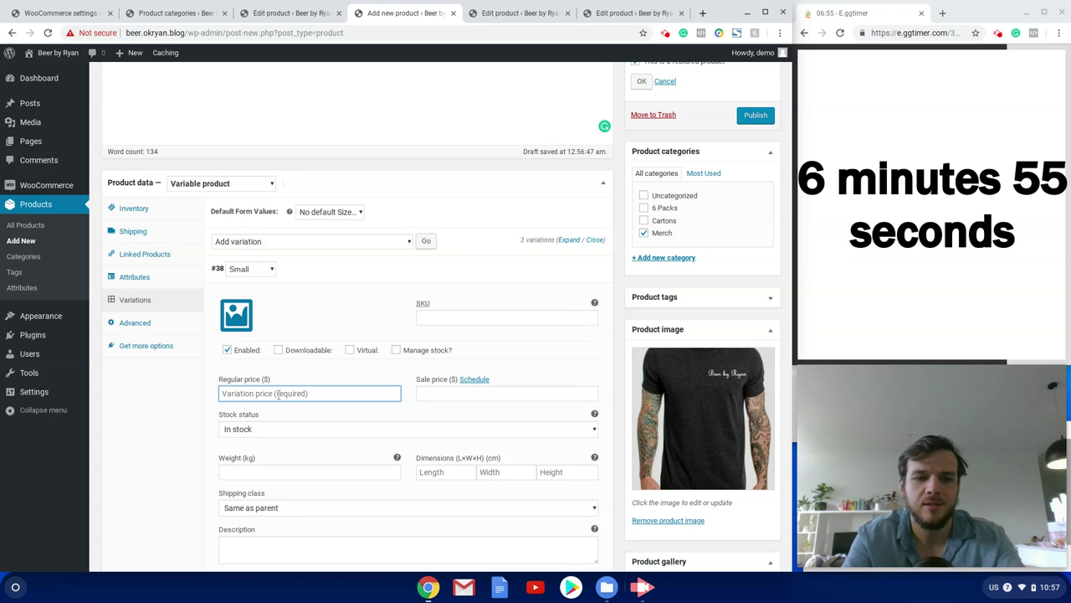
text(40)
scroll(390, 491, down, 3)
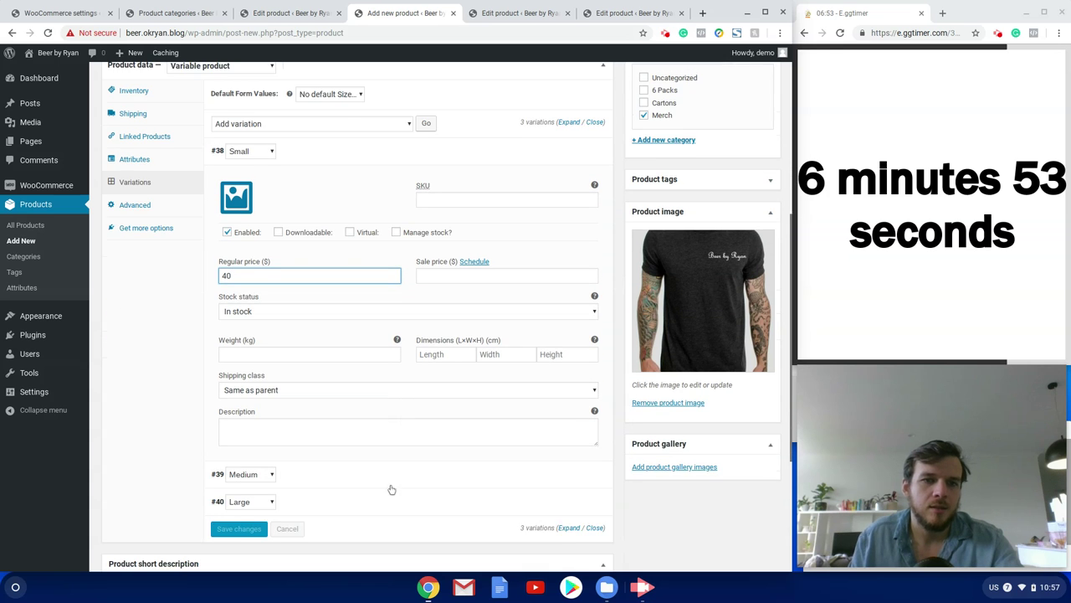
click(306, 474)
scroll(306, 485, down, 1)
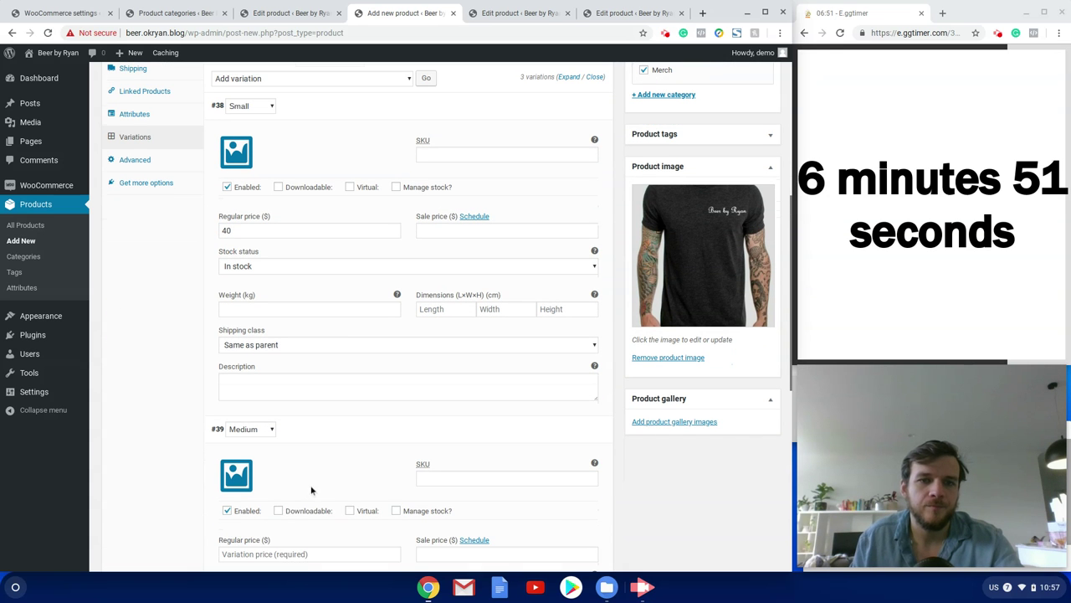
click(280, 553)
text(40)
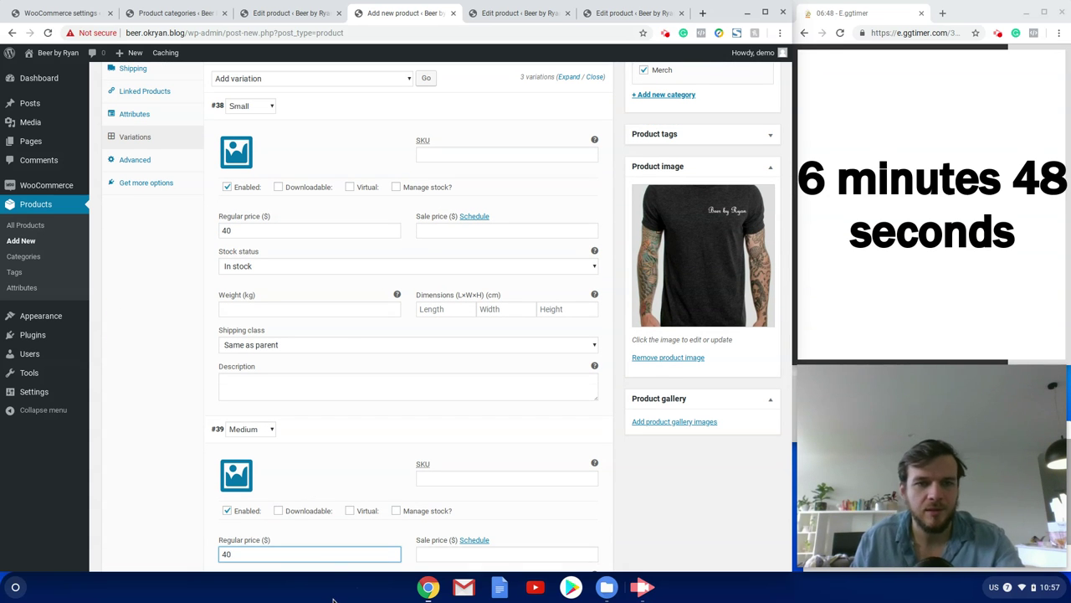
Step: Set the regular price of the Large shirt variation to $40
scroll(326, 474, down, 8)
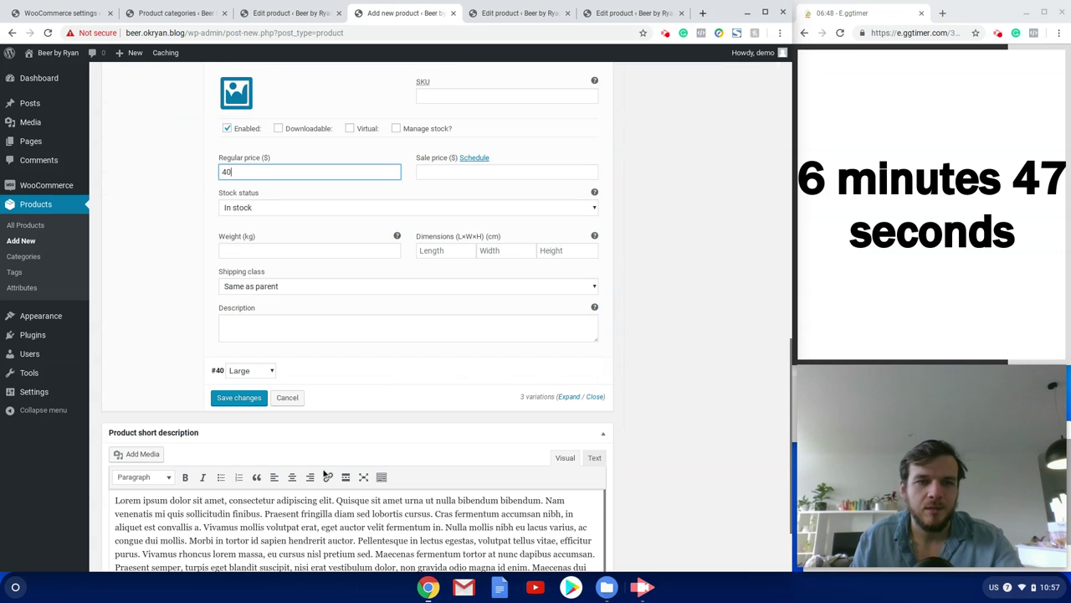
scroll(339, 291, up, 4)
scroll(346, 291, down, 3)
scroll(346, 291, down, 2)
click(332, 308)
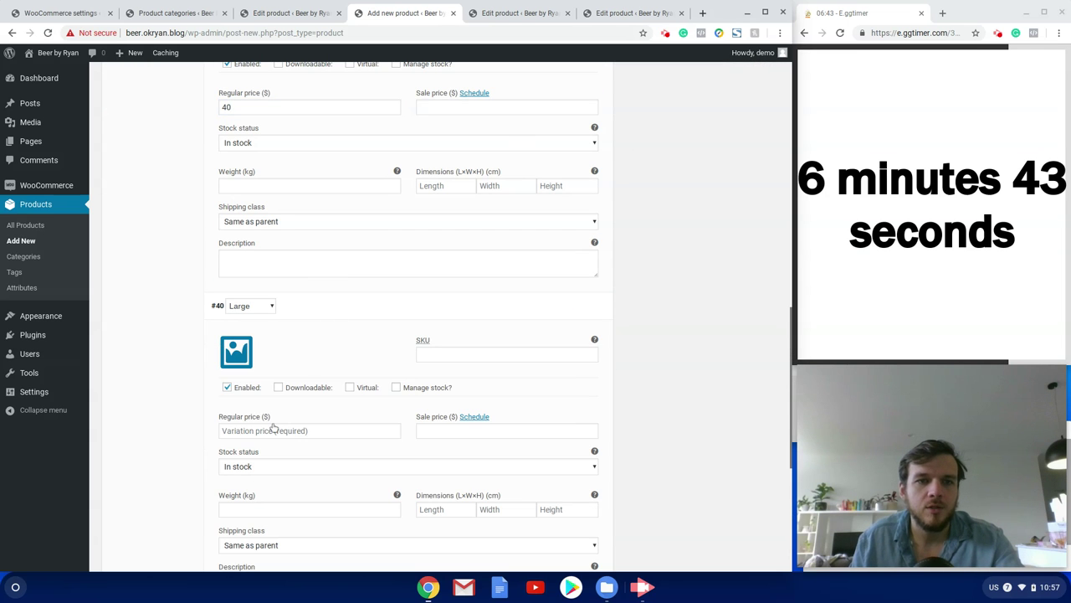
click(275, 427)
text(40)
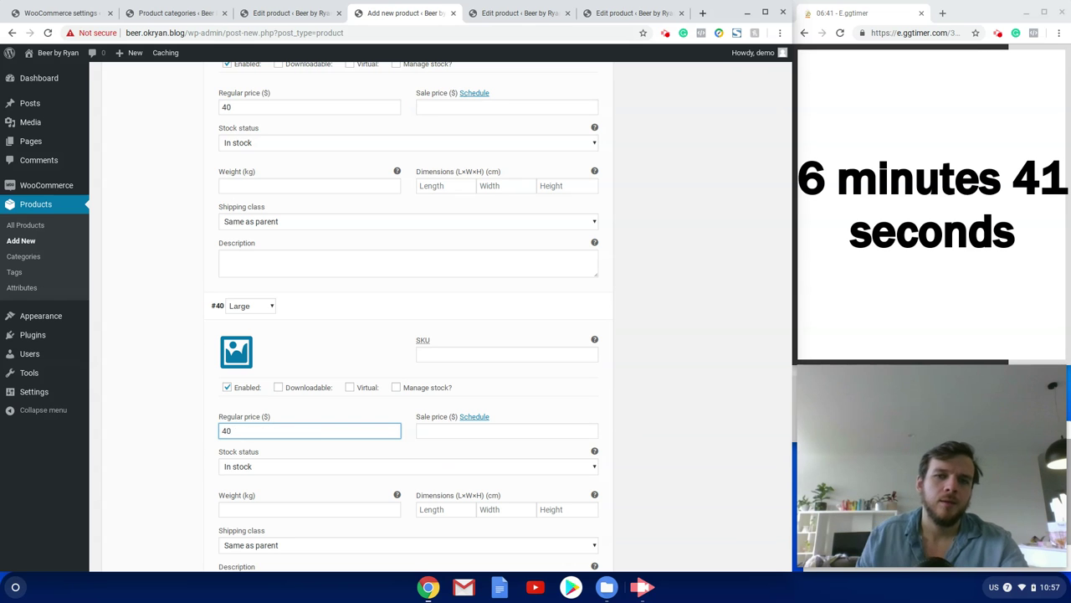
Step: Save the variation changes and publish the Beer by Ryan Shirt product
scroll(235, 471, down, 3)
click(235, 465)
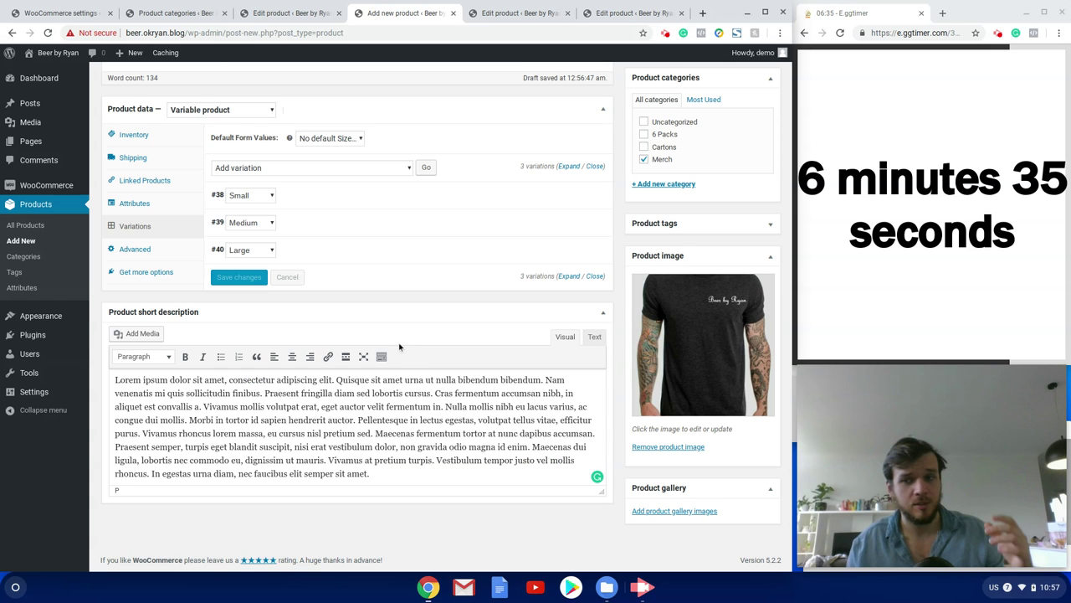
scroll(332, 433, up, 4)
click(755, 357)
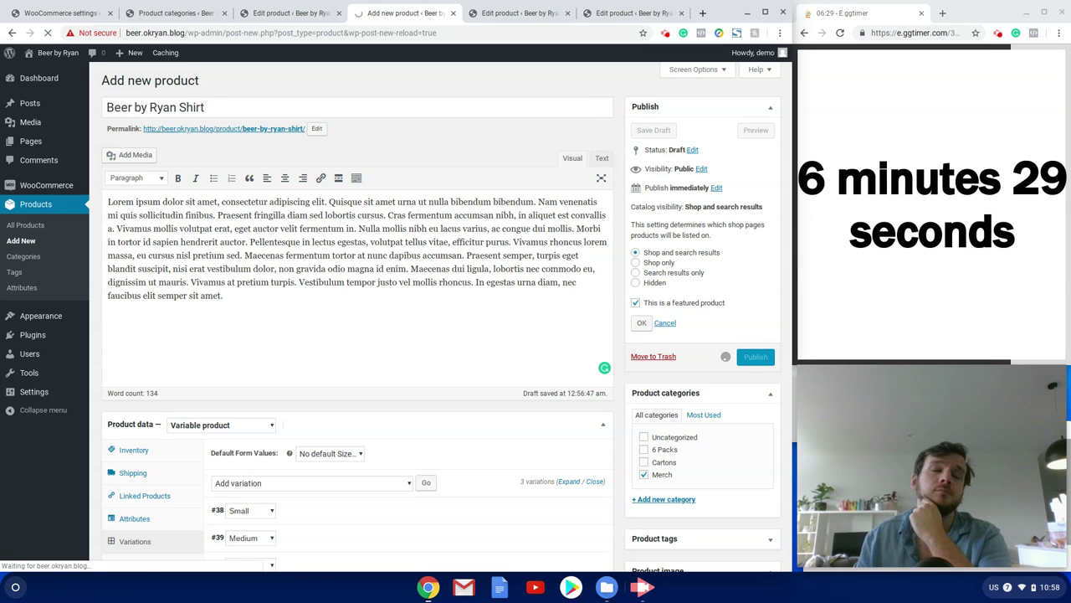
Step: Start a new WordPress page in the browser tab that holds the WooCommerce settings
click(27, 10)
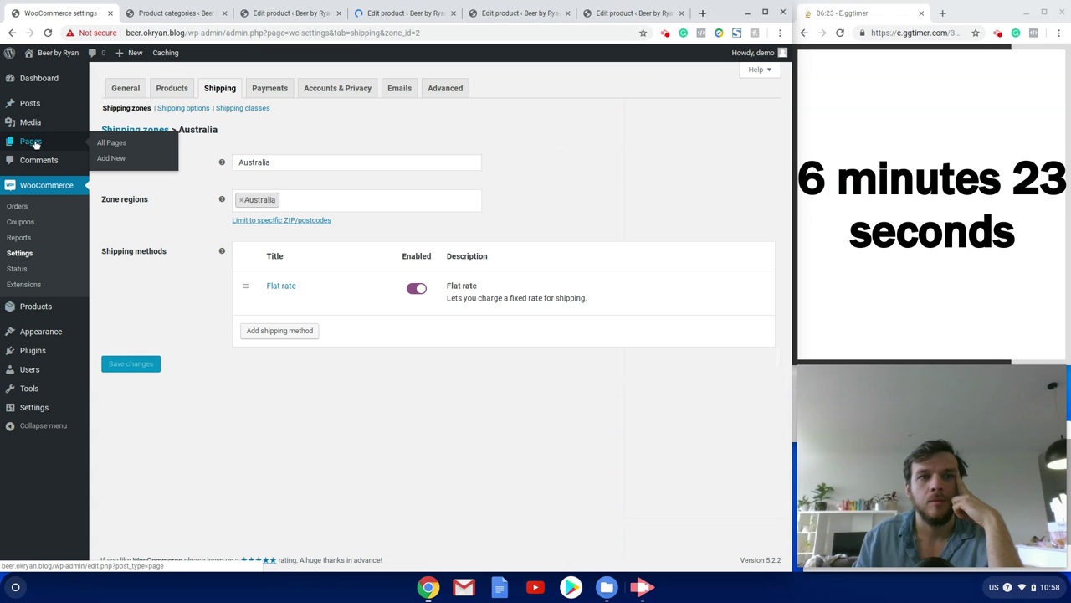
click(118, 163)
Step: Visit the store from the shirt product's browser tab and look through the products on the Shop page
click(406, 12)
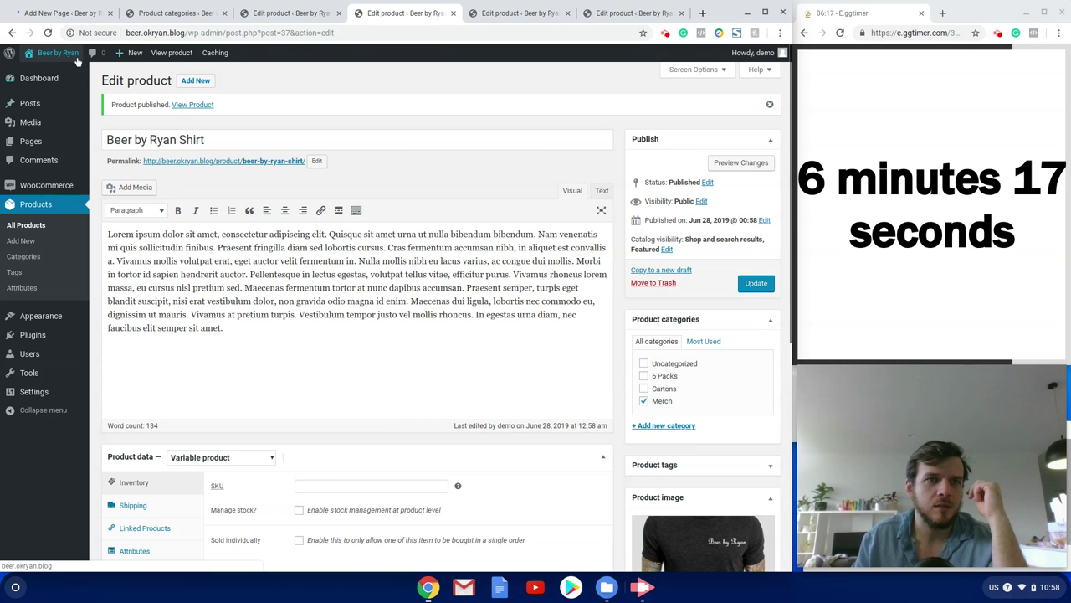
mouse_move(50, 53)
click(64, 88)
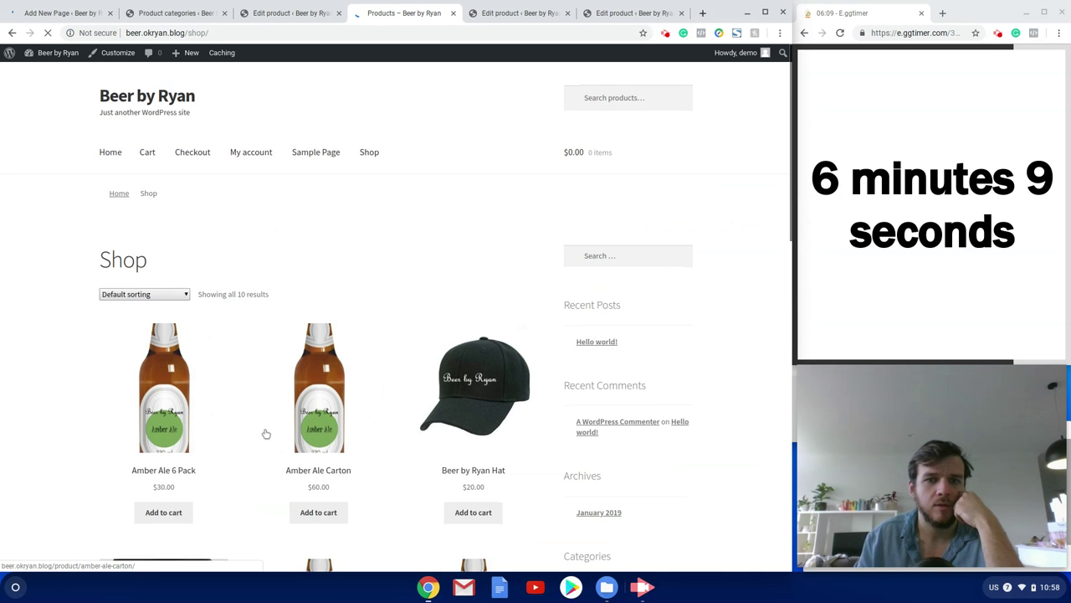
scroll(262, 428, down, 8)
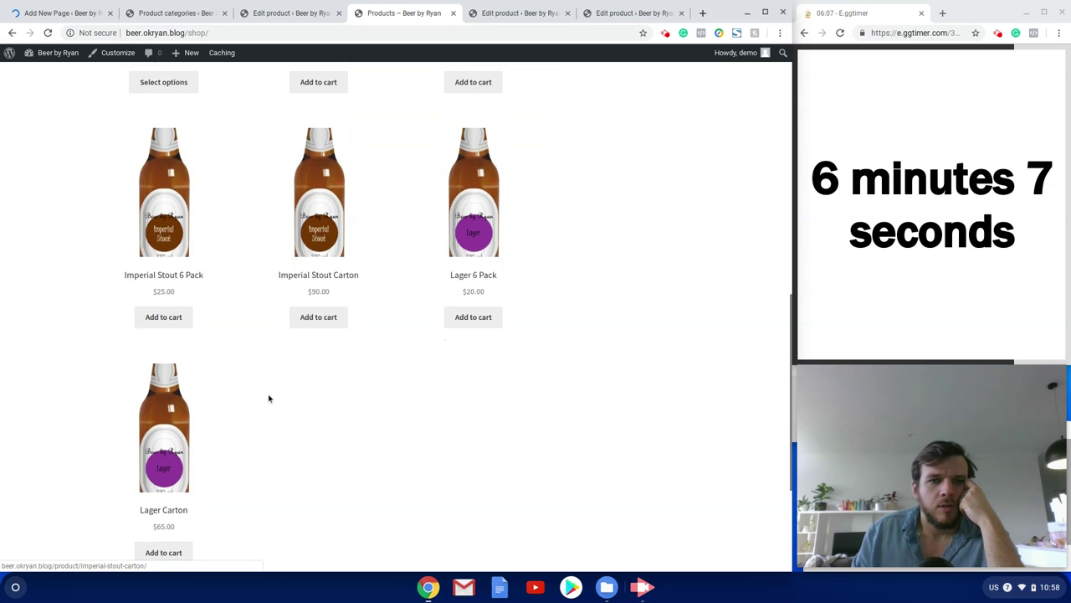
scroll(269, 399, up, 5)
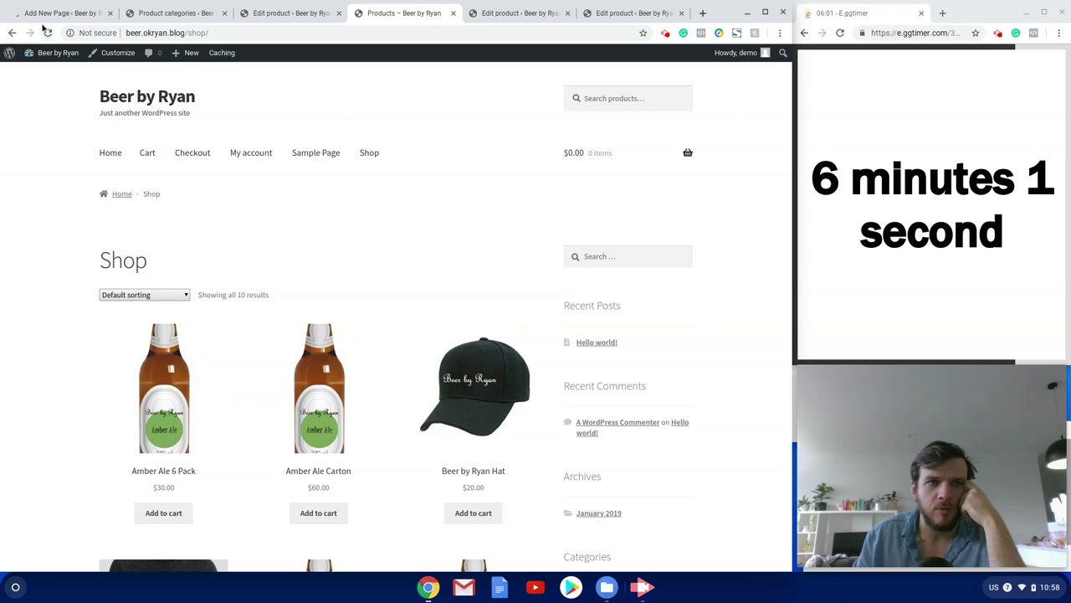
Step: Return to the new page, dismiss the block editor tip and title the page "Beer by Ryan"
key(ctrl+1)
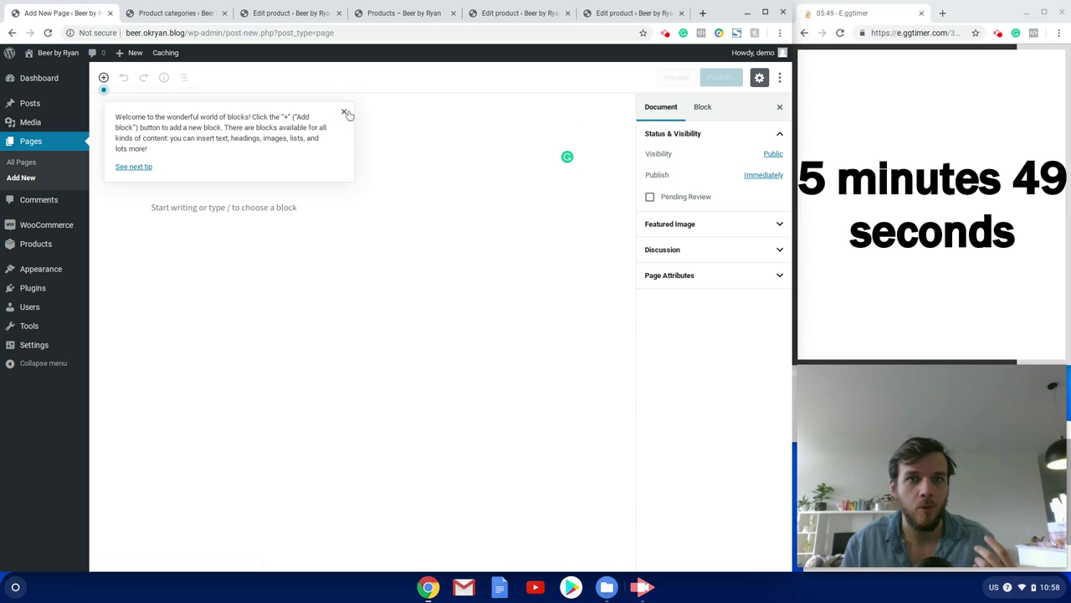
click(343, 112)
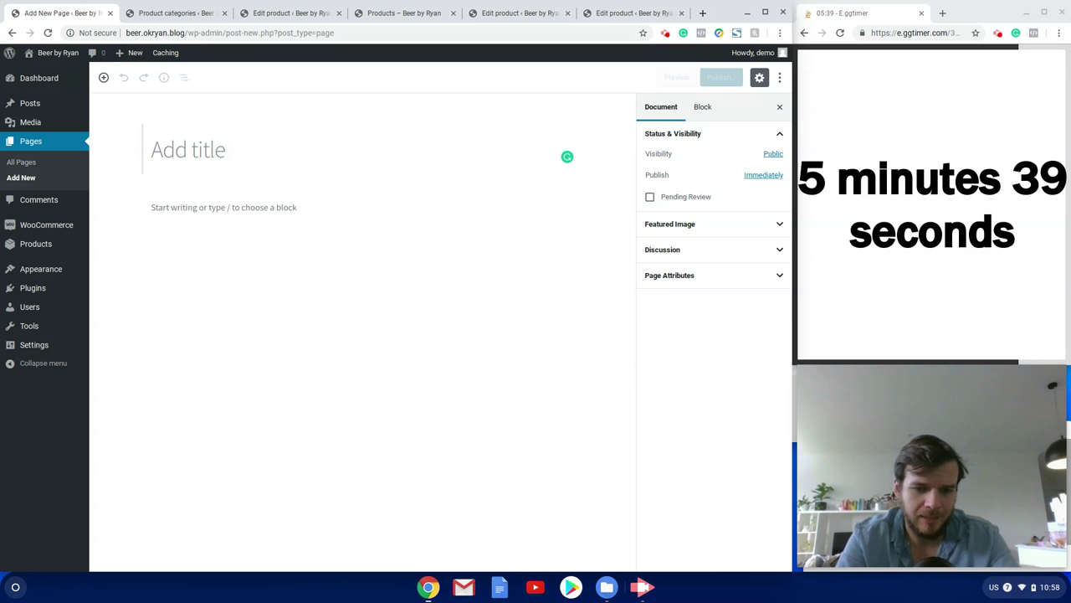
text(Beer by Ryan)
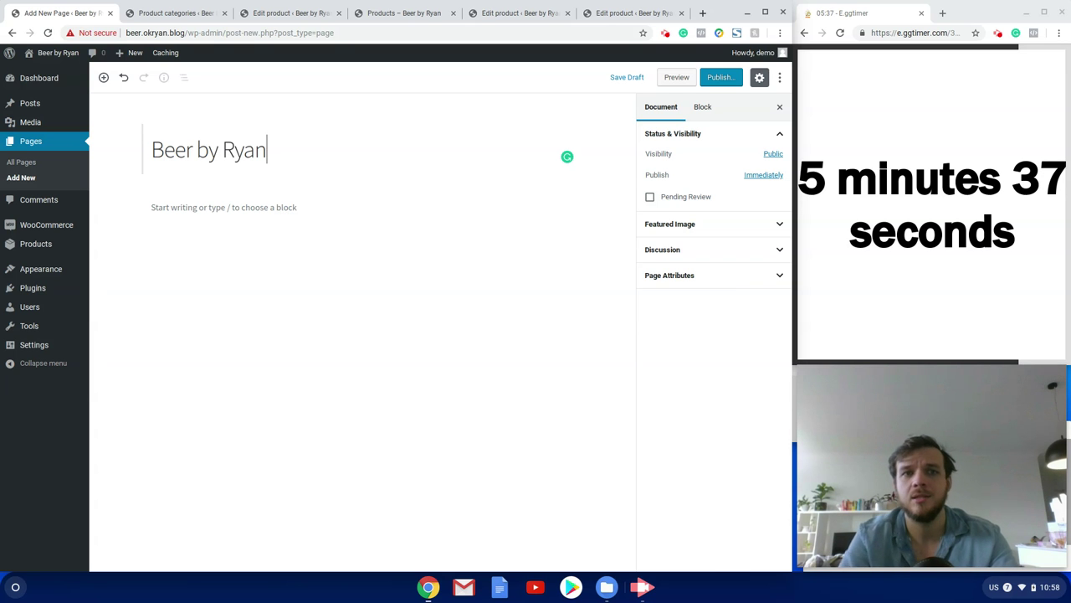
Step: Write the paragraph "Grab our sample pack of our core range!" under the page title
click(270, 221)
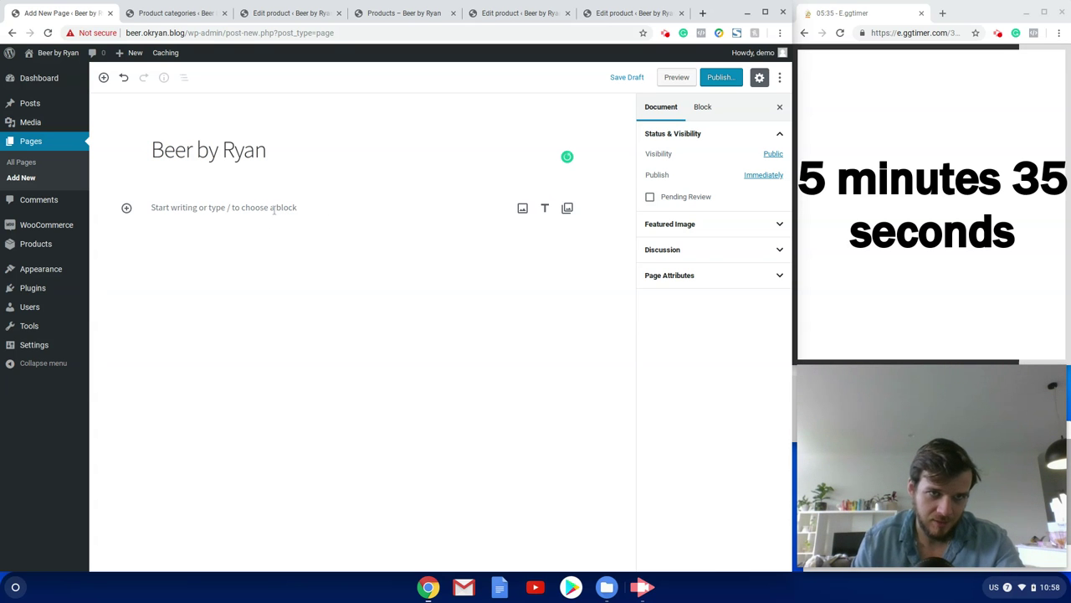
click(273, 211)
text(Grab our)
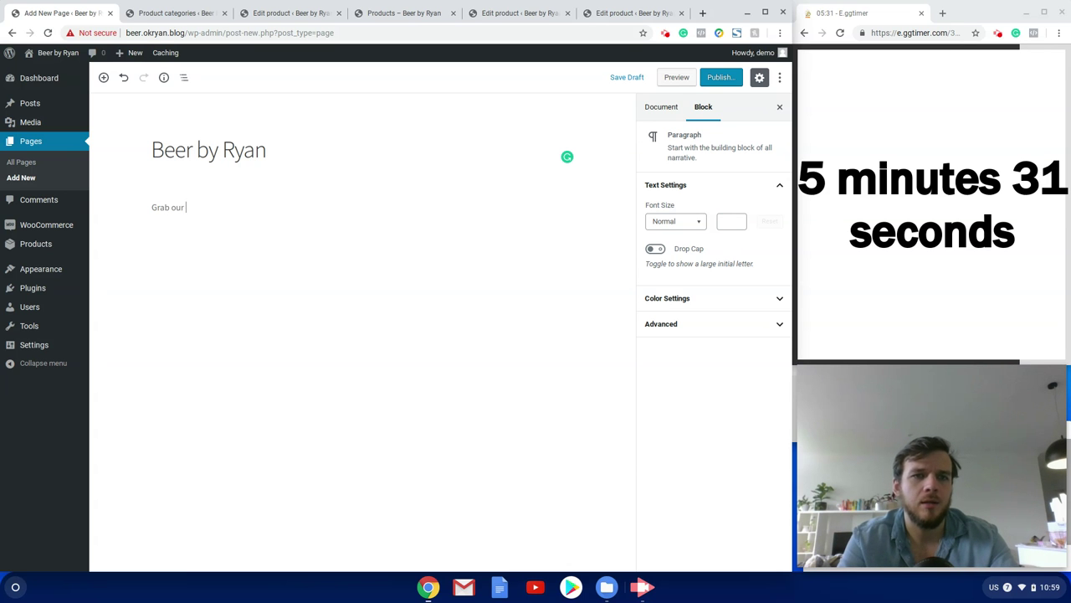
text( s)
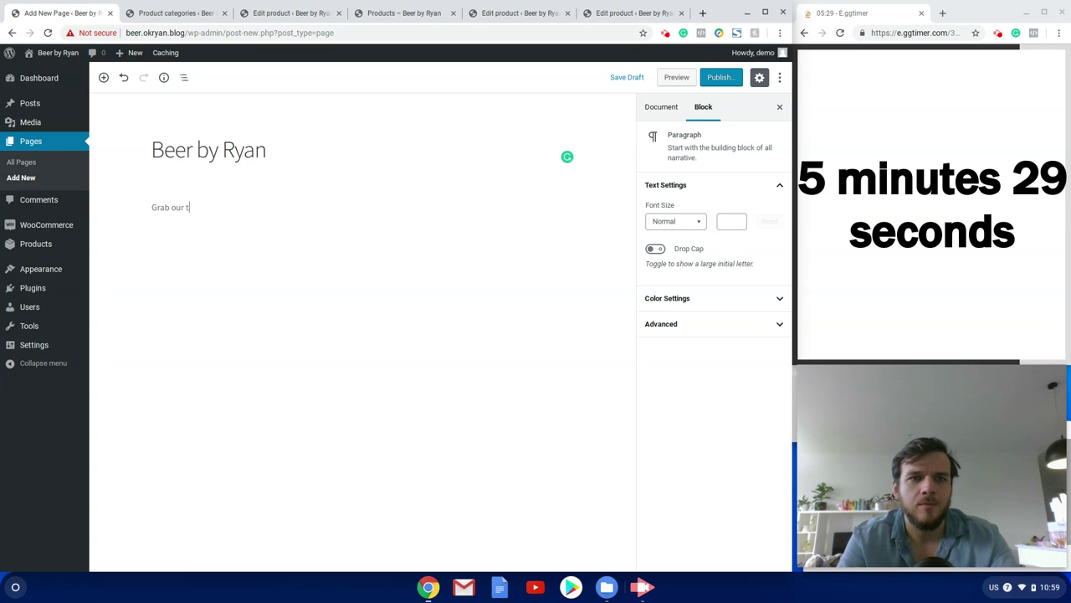
text(ample pac)
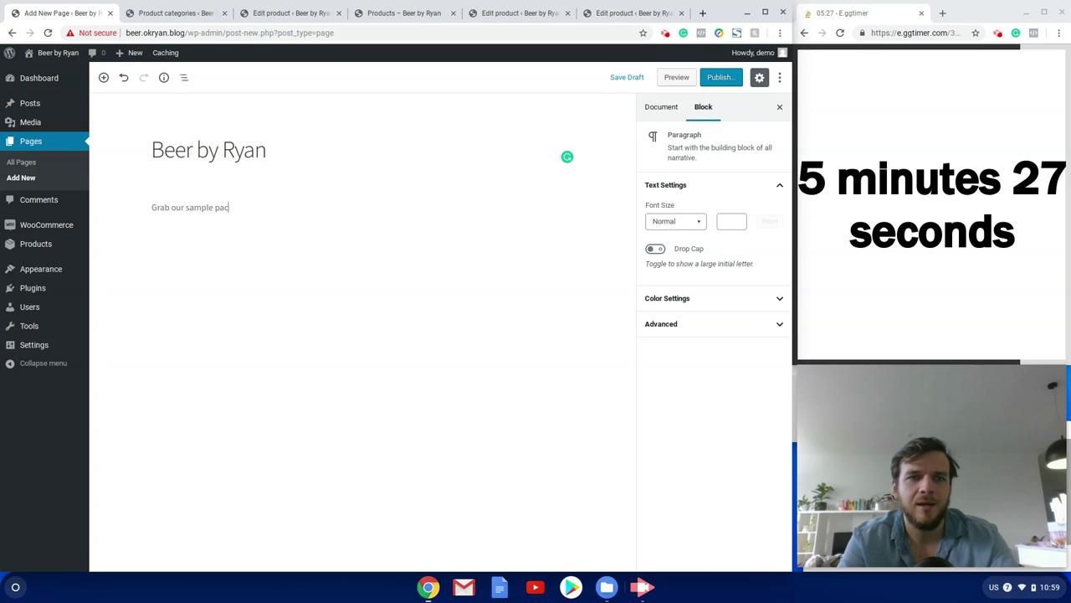
text(k ouf our)
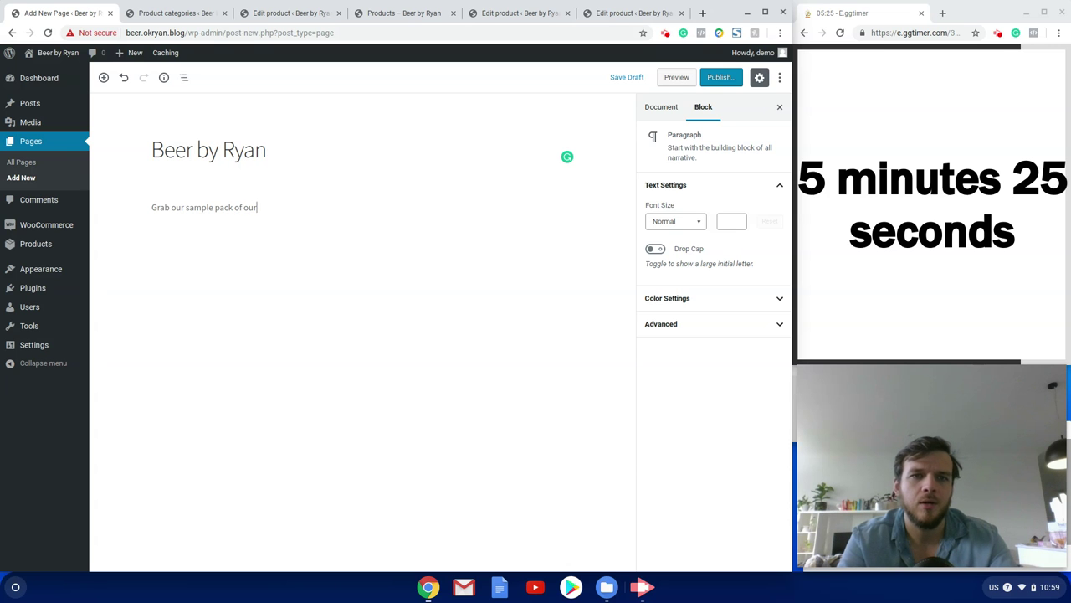
text( core range!)
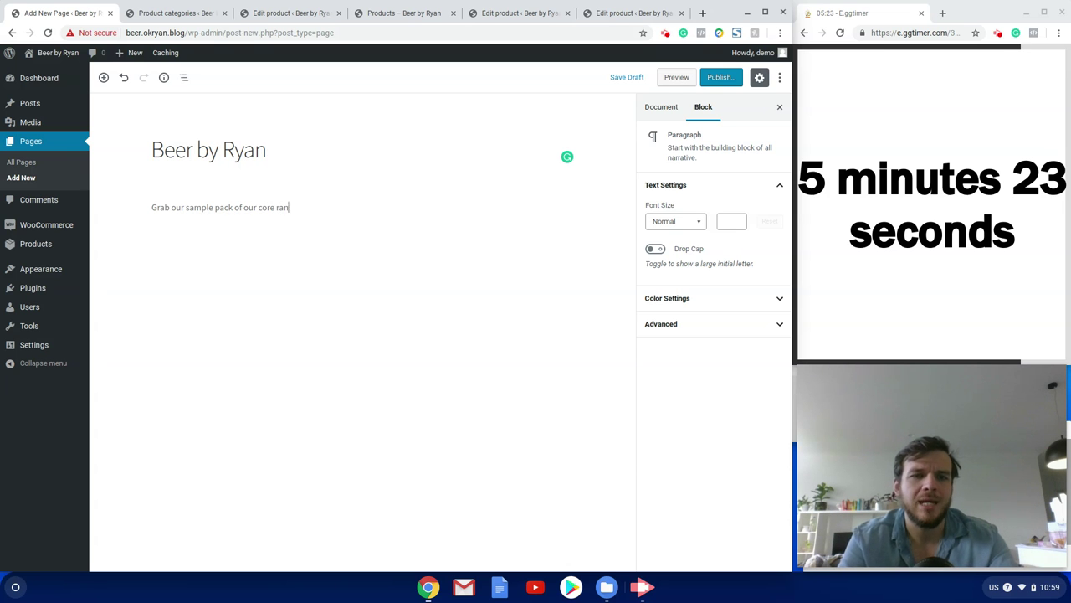
Step: Add a Button block below the paragraph and begin its link address with "okryan.bl"
click(104, 77)
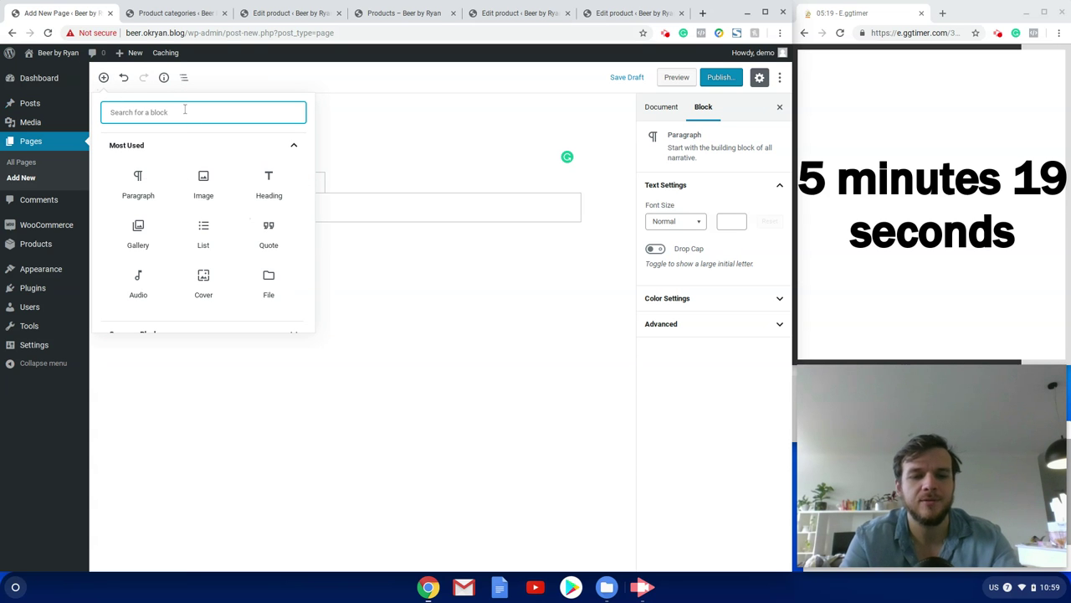
text(button)
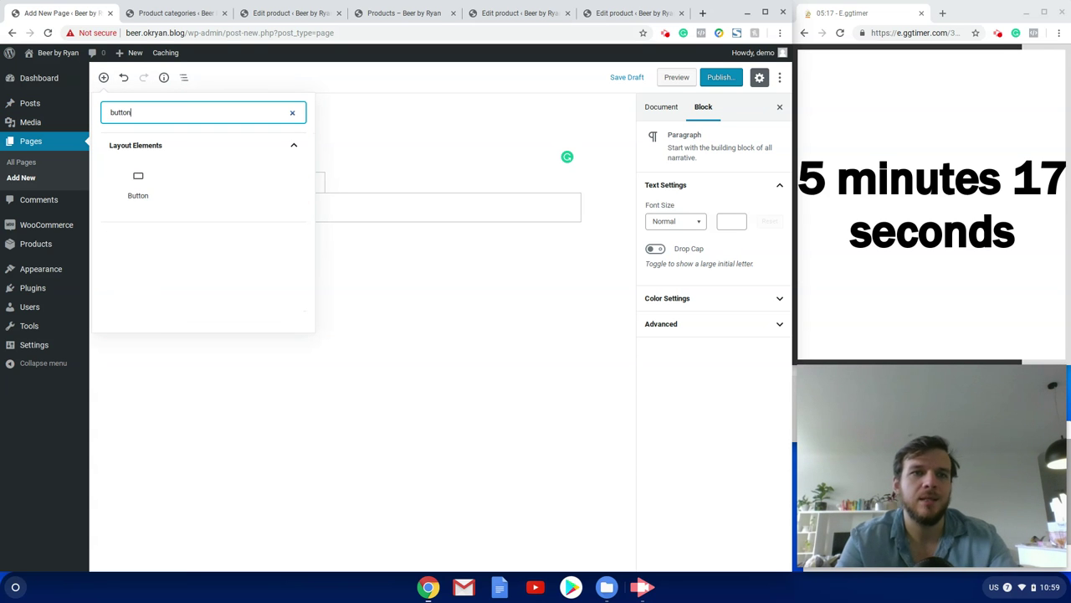
click(143, 183)
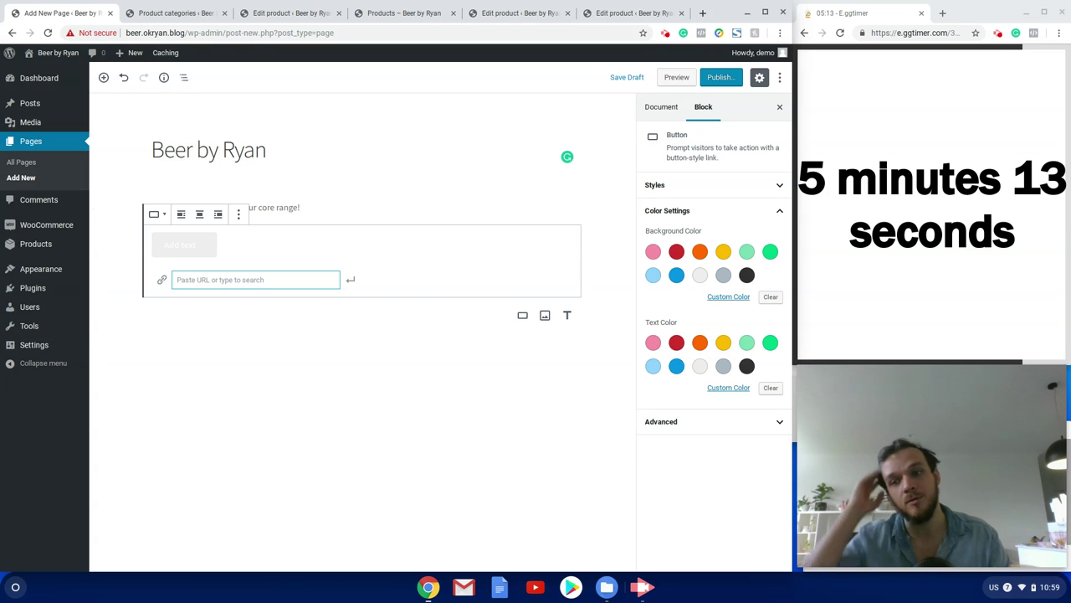
click(262, 278)
text(ok)
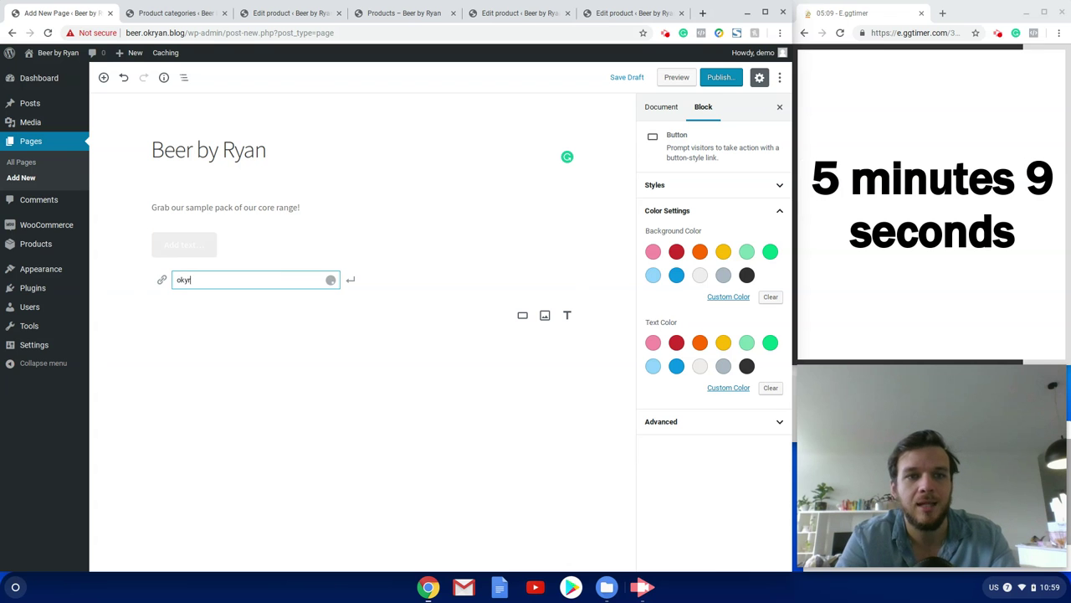
text(ry)
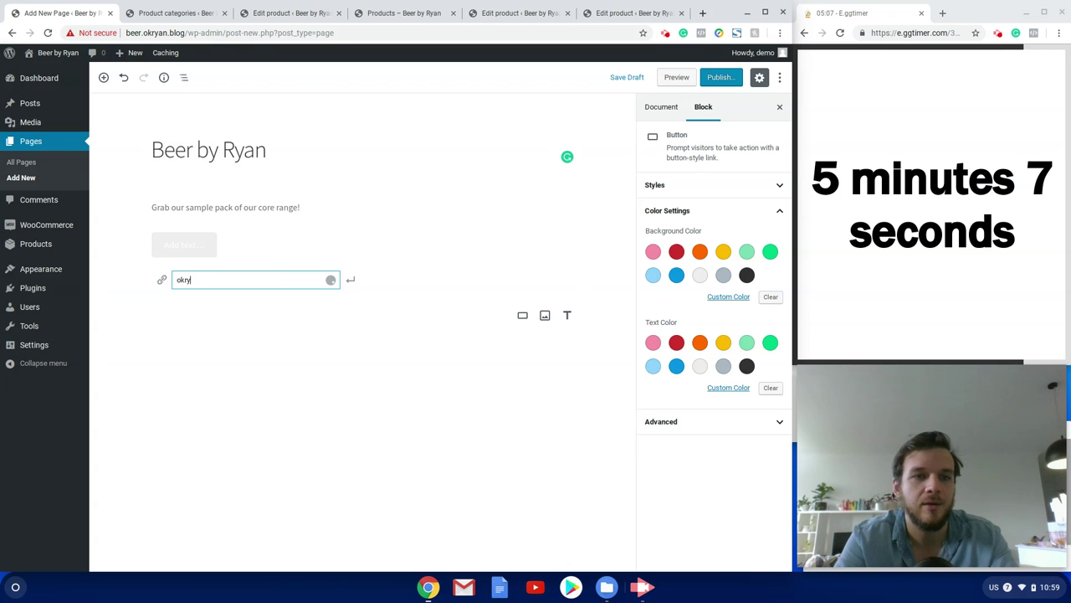
text(an.bl)
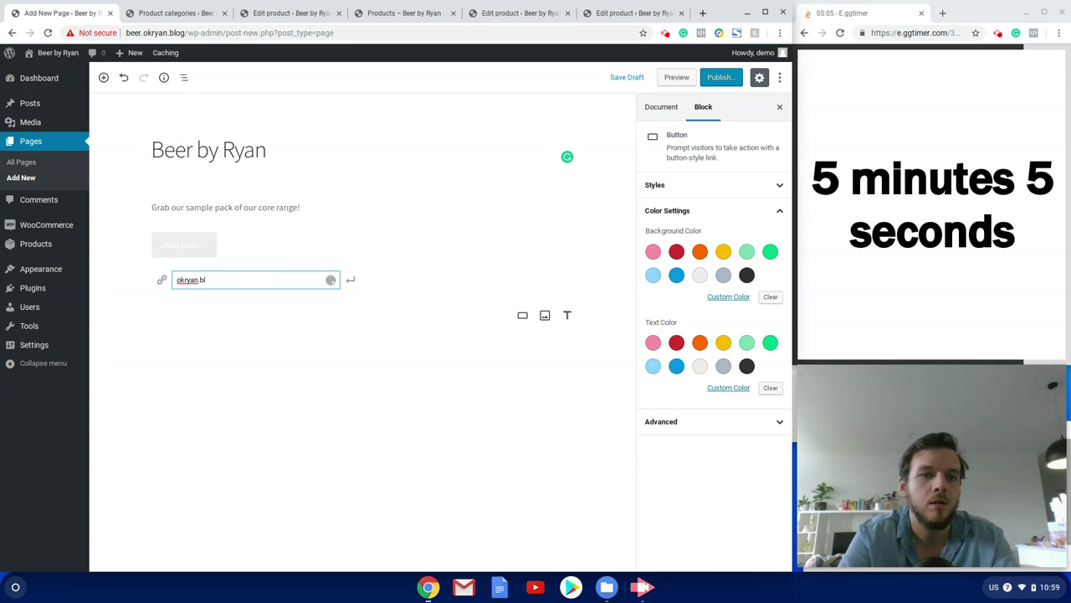